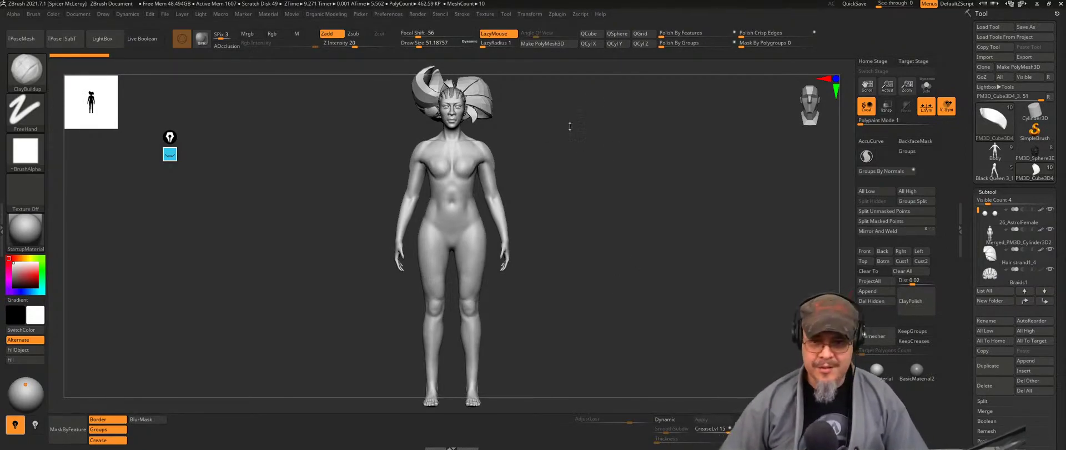
Step: Inspect the character's full figure from the front and side, and the head and shoulders up close
{"action": "left_click_drag", "start_coordinate": [618, 197], "coordinate": [641, 190]}
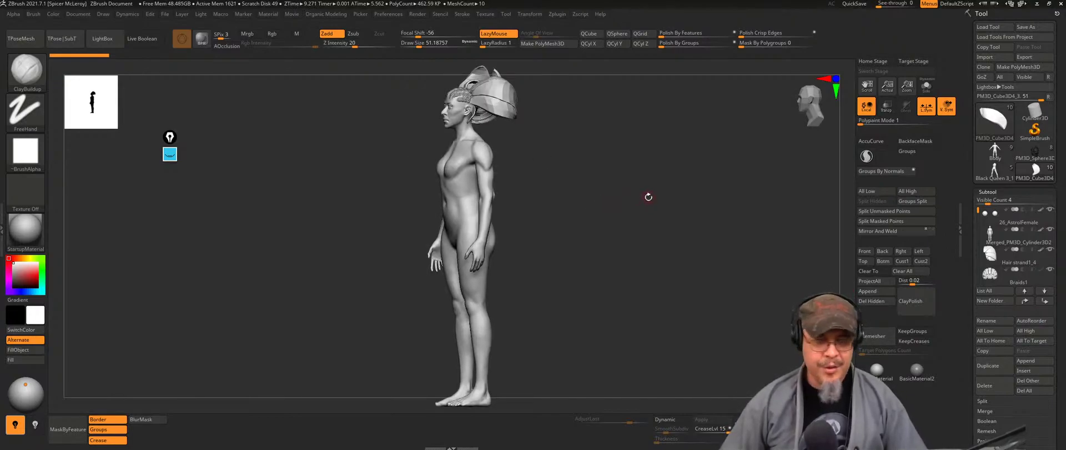
{"action": "mouse_move", "coordinate": [552, 181]}
{"action": "left_mouse_down", "text": "alt"}
{"action": "mouse_move", "coordinate": [664, 263]}
{"action": "mouse_move", "coordinate": [690, 224]}
{"action": "mouse_move", "coordinate": [690, 238]}
{"action": "mouse_move", "coordinate": [682, 216]}
{"action": "mouse_move", "coordinate": [641, 236]}
{"action": "mouse_move", "coordinate": [643, 220]}
{"action": "mouse_move", "coordinate": [630, 221]}
{"action": "mouse_move", "coordinate": [678, 267]}
{"action": "mouse_move", "coordinate": [683, 183]}
{"action": "mouse_move", "coordinate": [658, 190]}
{"action": "mouse_move", "coordinate": [683, 205]}
{"action": "mouse_move", "coordinate": [635, 211]}
{"action": "mouse_move", "coordinate": [683, 211]}
{"action": "mouse_move", "coordinate": [650, 205]}
{"action": "mouse_move", "coordinate": [672, 205]}
{"action": "mouse_move", "coordinate": [649, 217]}
{"action": "mouse_move", "coordinate": [675, 264]}
{"action": "mouse_move", "coordinate": [676, 198]}
{"action": "left_mouse_up", "text": "alt"}
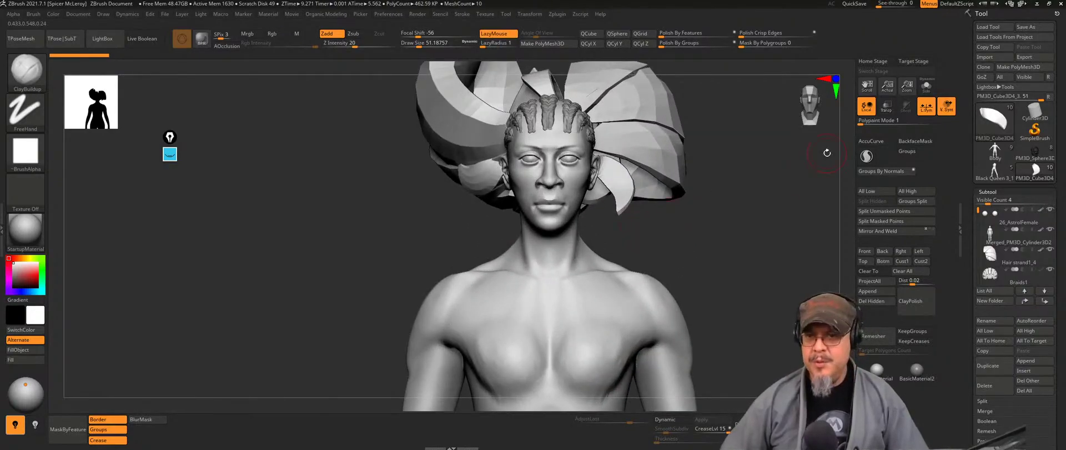
{"action": "mouse_move", "coordinate": [1035, 151]}
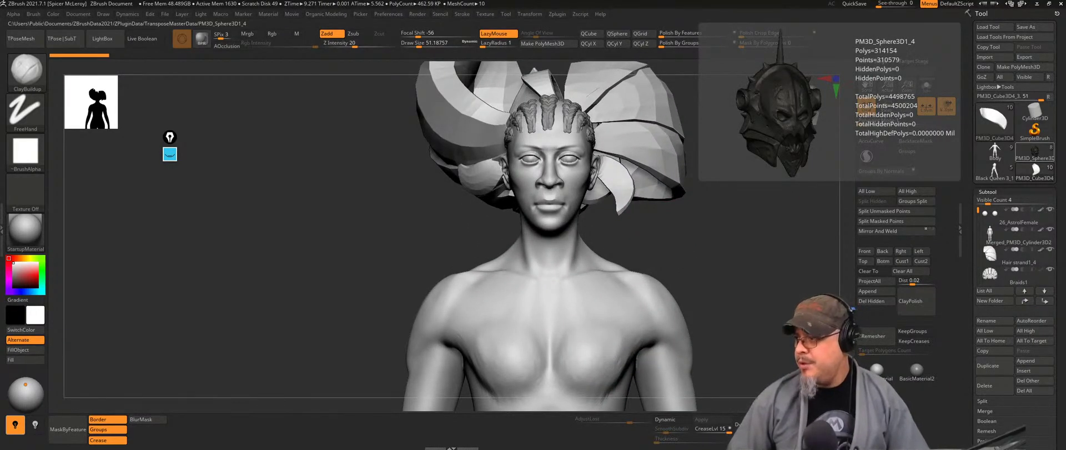
Step: Switch to Discord, copy the invite link of the ZBHO Dojo server, and return to ZBrush
{"action": "key", "text": "alt+Tab"}
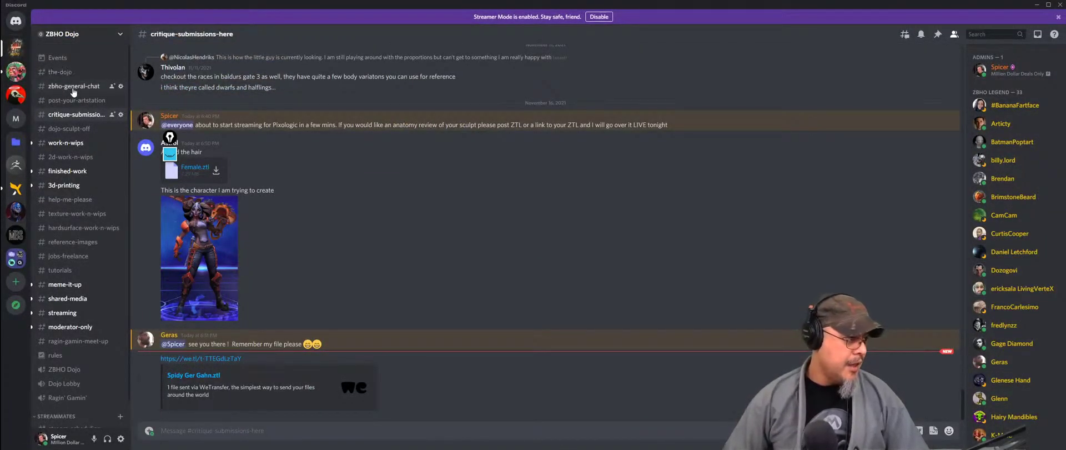
{"action": "right_click", "coordinate": [73, 89]}
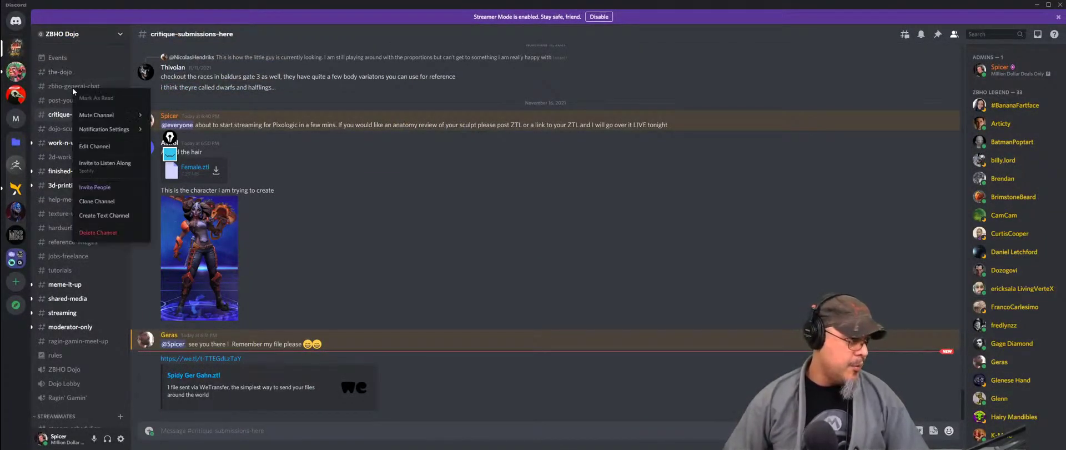
{"action": "left_click", "coordinate": [121, 35]}
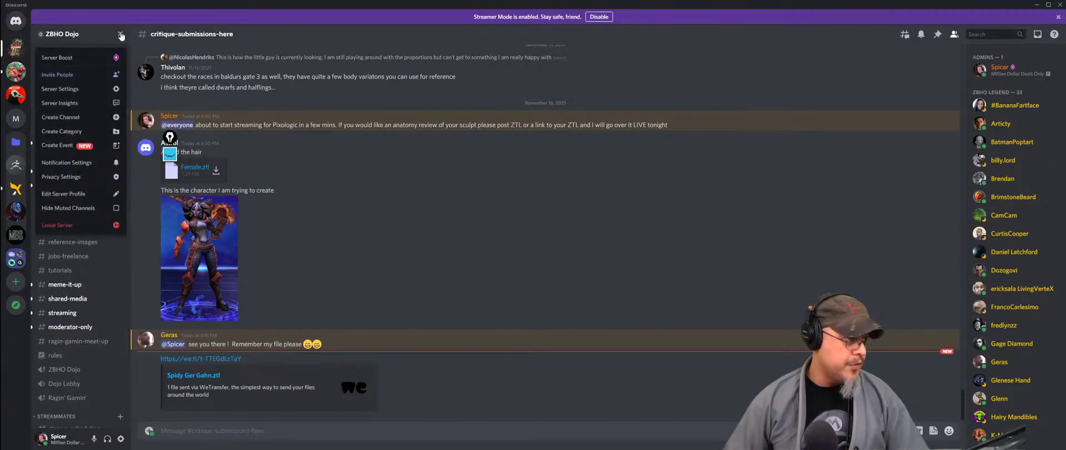
{"action": "left_click", "coordinate": [78, 76]}
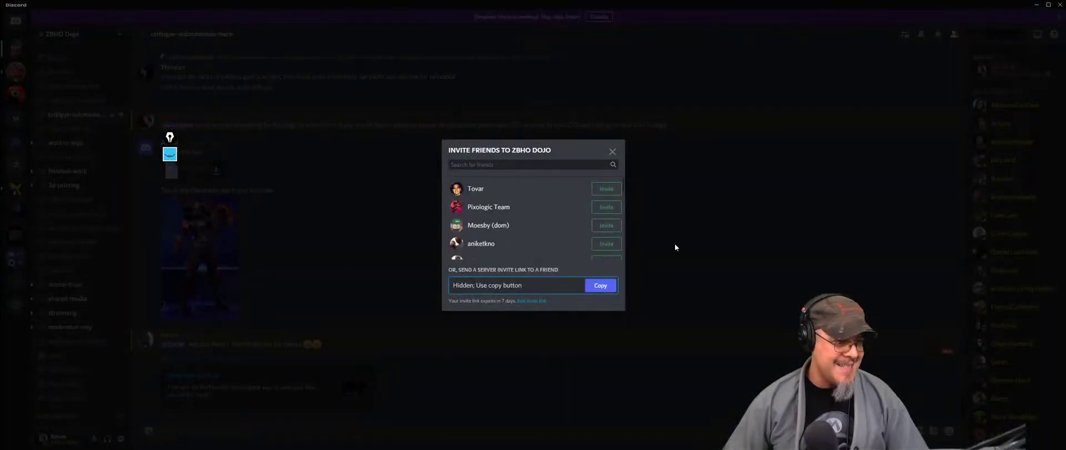
{"action": "left_click", "coordinate": [602, 287]}
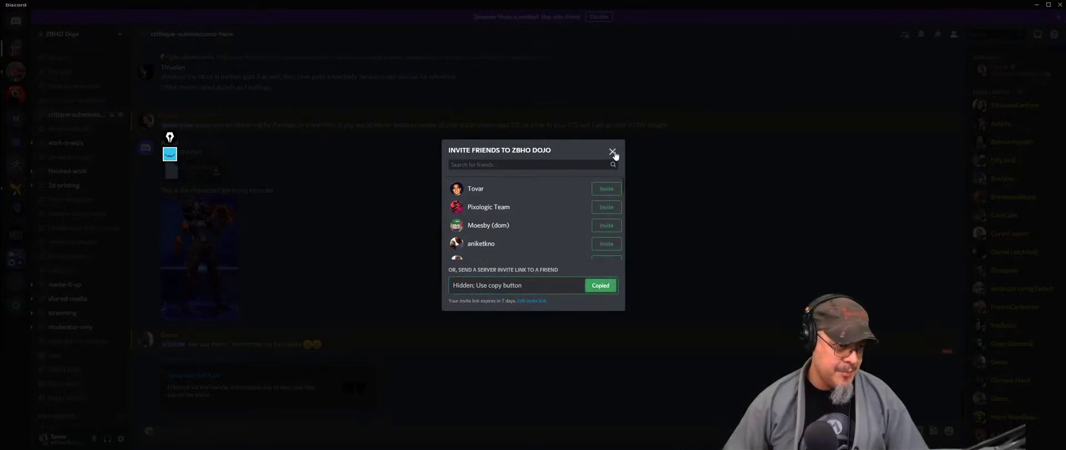
{"action": "left_click", "coordinate": [613, 152]}
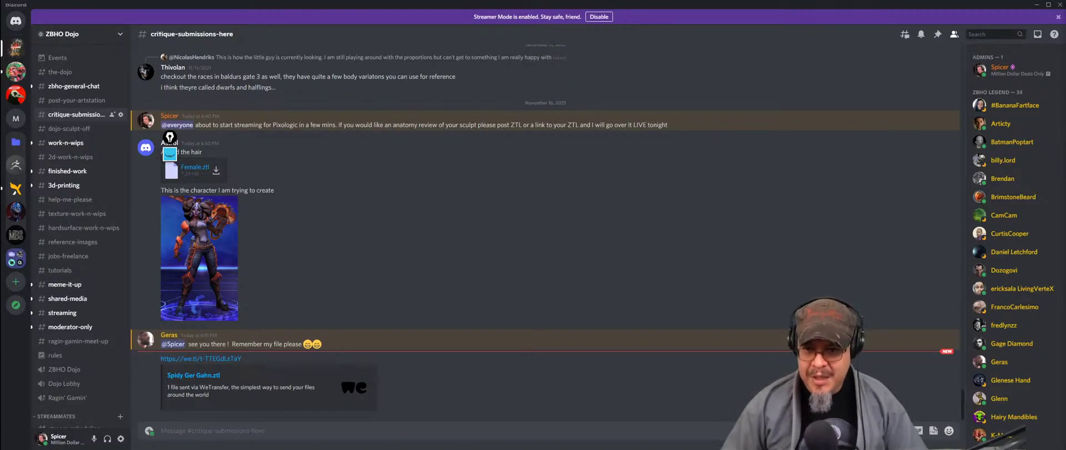
{"action": "left_click", "coordinate": [1037, 6]}
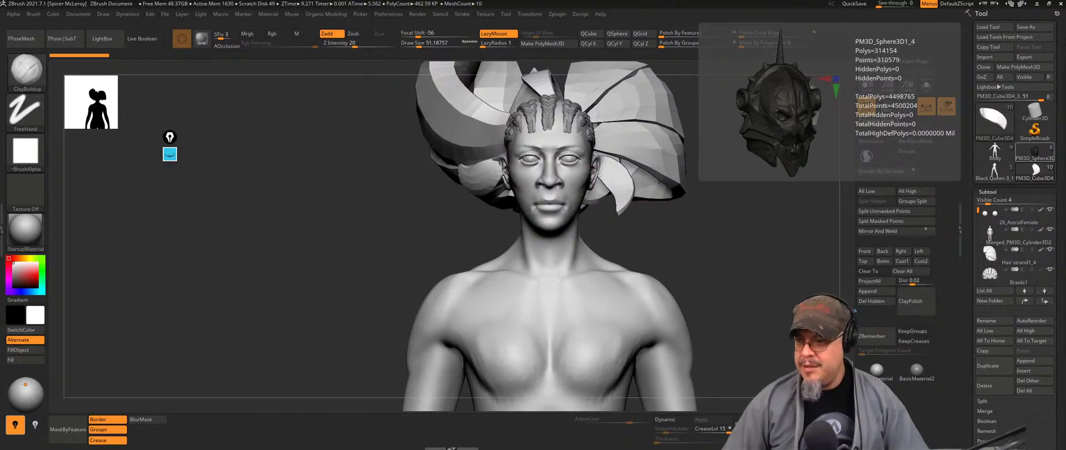
Step: Compare the sculpt's face, torso and legs with the Front_full.png character reference in the browser
{"action": "left_click_drag", "start_coordinate": [1065, 8], "coordinate": [639, 1]}
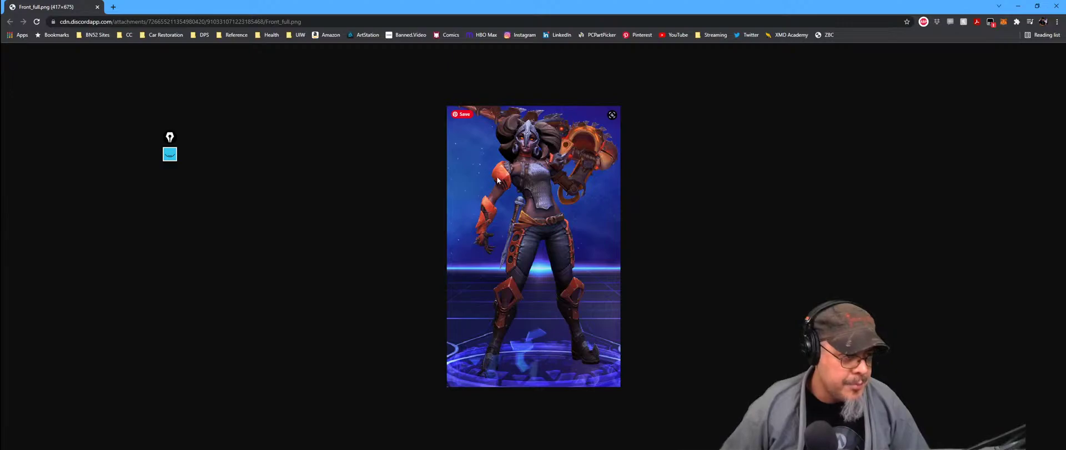
{"action": "key", "text": "alt+Tab"}
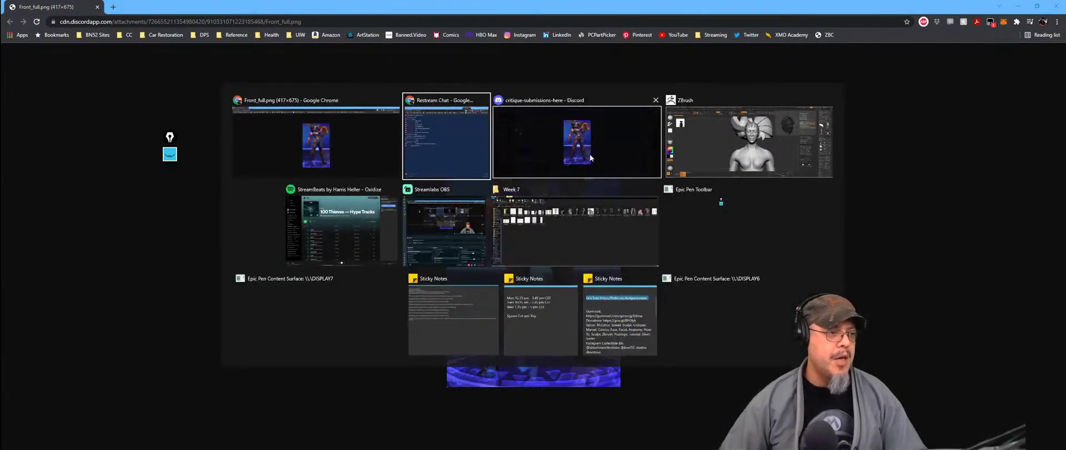
{"action": "left_click", "coordinate": [741, 138]}
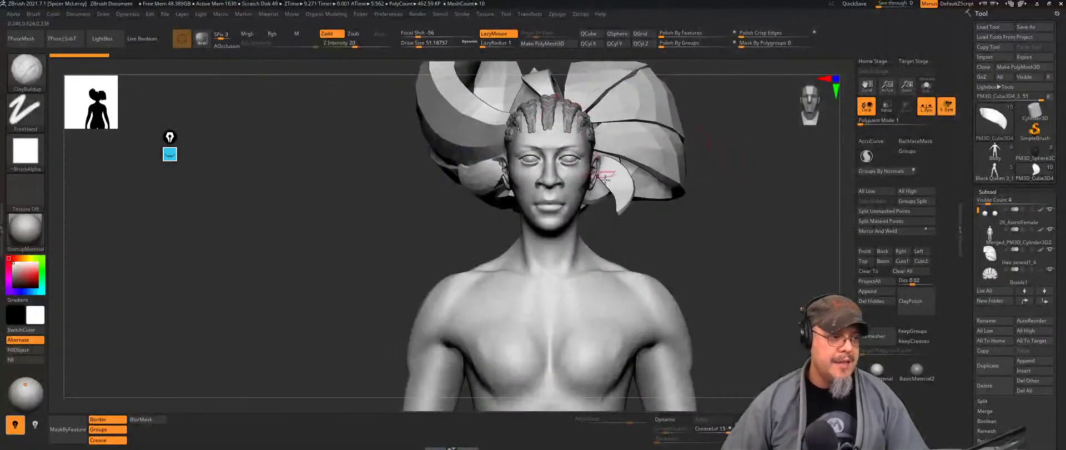
{"action": "mouse_move", "coordinate": [738, 243]}
{"action": "left_mouse_down"}
{"action": "mouse_move", "coordinate": [696, 246]}
{"action": "mouse_move", "coordinate": [732, 245]}
{"action": "mouse_move", "coordinate": [713, 205]}
{"action": "mouse_move", "coordinate": [760, 241]}
{"action": "left_mouse_up"}
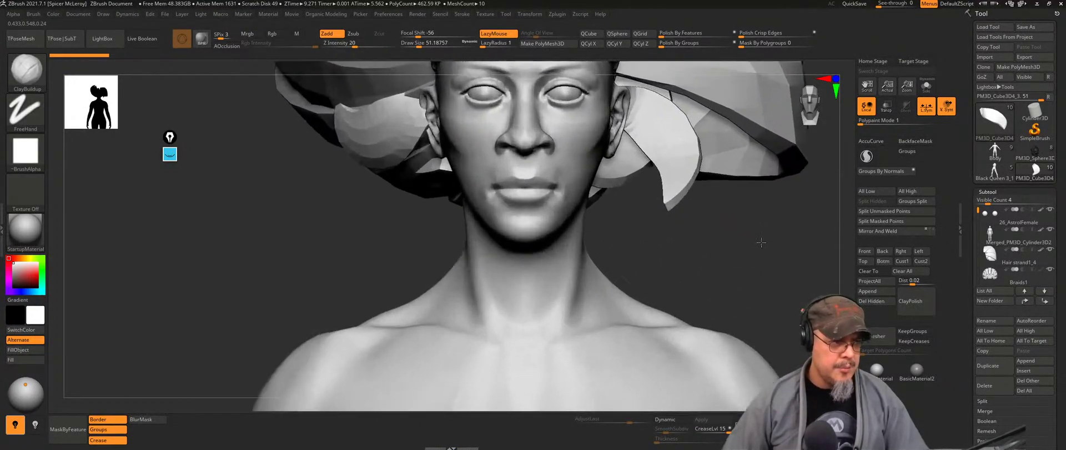
{"action": "key", "text": "alt+Tab"}
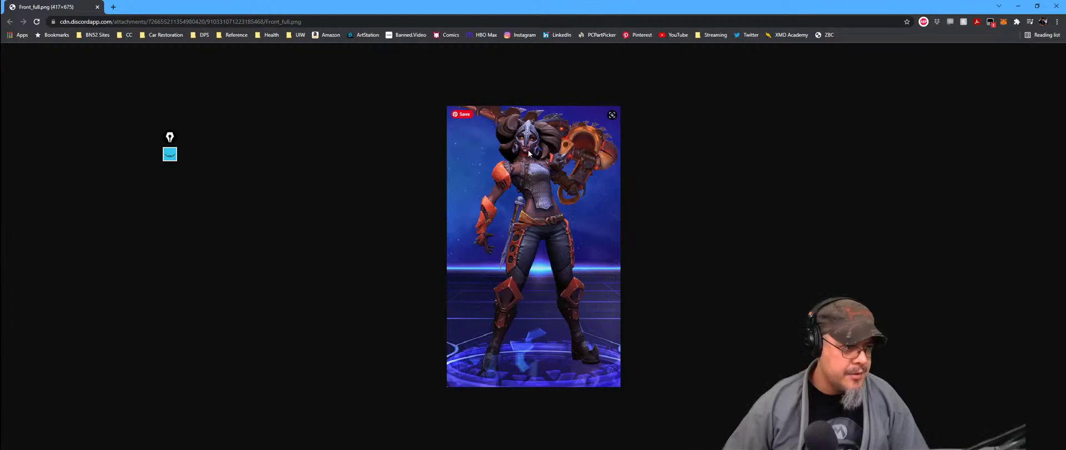
{"action": "key", "text": "alt+Tab"}
{"action": "left_click_drag", "start_coordinate": [738, 245], "coordinate": [738, 181], "text": "alt"}
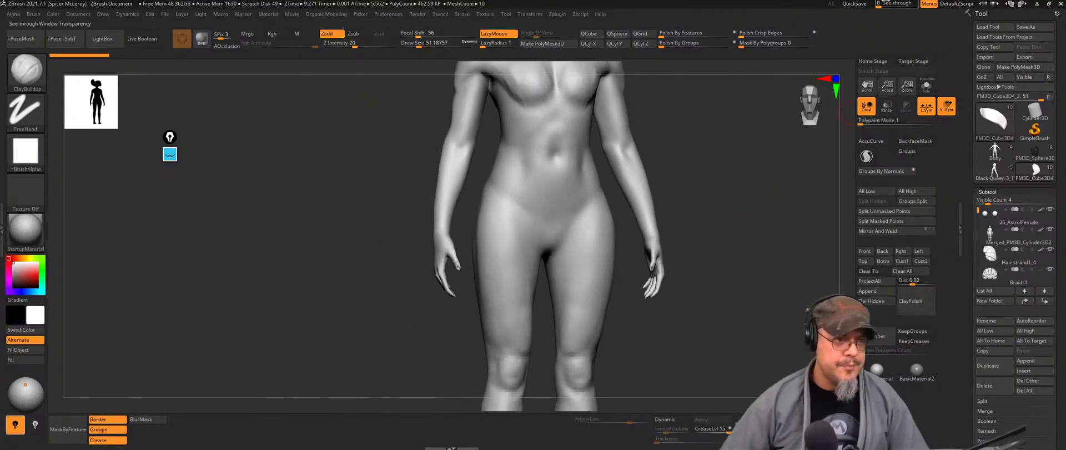
Step: Set See-through to 38 to compare the whole figure beside the reference image, and reset it to 0
{"action": "left_click_drag", "start_coordinate": [880, 5], "coordinate": [894, 6]}
{"action": "mouse_move", "coordinate": [723, 251]}
{"action": "left_mouse_down", "text": "alt"}
{"action": "mouse_move", "coordinate": [483, 285]}
{"action": "mouse_move", "coordinate": [721, 252]}
{"action": "mouse_move", "coordinate": [657, 192]}
{"action": "left_mouse_up", "text": "alt"}
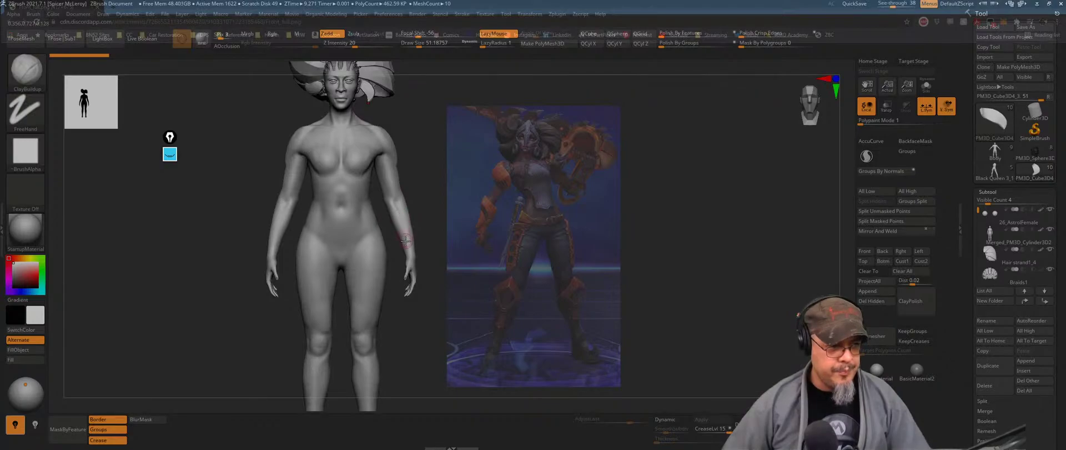
{"action": "mouse_move", "coordinate": [698, 278]}
{"action": "left_mouse_down", "text": "alt"}
{"action": "mouse_move", "coordinate": [662, 266]}
{"action": "mouse_move", "coordinate": [706, 289]}
{"action": "mouse_move", "coordinate": [678, 264]}
{"action": "mouse_move", "coordinate": [776, 254]}
{"action": "mouse_move", "coordinate": [683, 238]}
{"action": "mouse_move", "coordinate": [754, 256]}
{"action": "mouse_move", "coordinate": [607, 259]}
{"action": "left_mouse_up", "text": "alt"}
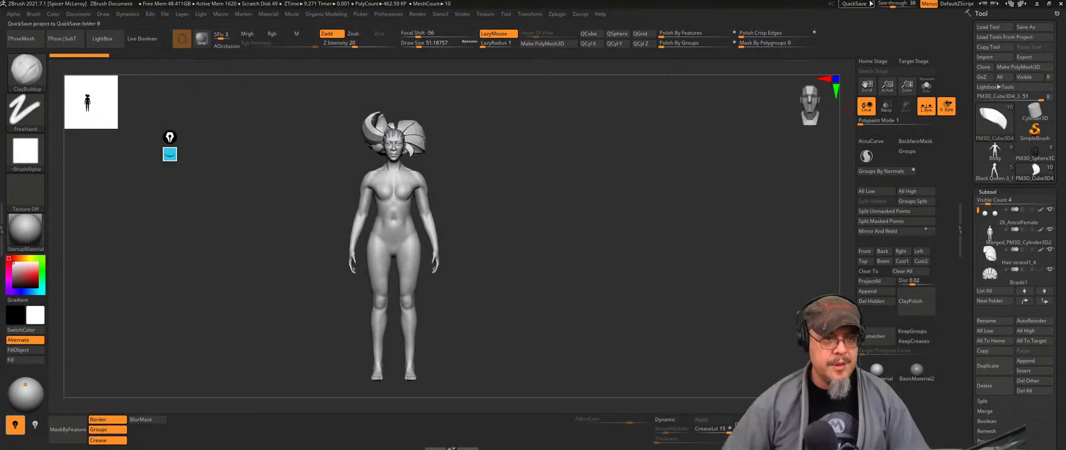
{"action": "left_click_drag", "start_coordinate": [893, 5], "coordinate": [879, 4]}
Step: Select the body subtool and slim the outer upper arms inward using the Move brush with AccuCurve off
{"action": "mouse_move", "coordinate": [605, 223]}
{"action": "left_mouse_down", "text": "alt"}
{"action": "mouse_move", "coordinate": [719, 270]}
{"action": "mouse_move", "coordinate": [694, 218]}
{"action": "mouse_move", "coordinate": [683, 236]}
{"action": "mouse_move", "coordinate": [668, 157]}
{"action": "mouse_move", "coordinate": [660, 184]}
{"action": "mouse_move", "coordinate": [701, 222]}
{"action": "mouse_move", "coordinate": [672, 192]}
{"action": "left_mouse_up", "text": "alt"}
{"action": "left_click", "coordinate": [597, 218], "text": "alt"}
{"action": "key", "text": "shift+f"}
{"action": "key", "text": "shift+f"}
{"action": "key", "text": "s"}
{"action": "key", "text": "b"}
{"action": "key", "text": "m"}
{"action": "key", "text": "v"}
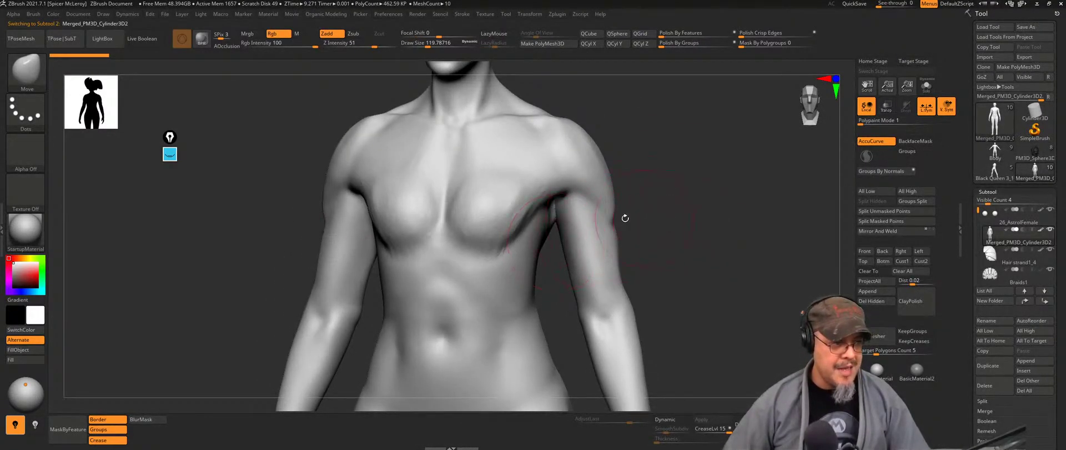
{"action": "left_click_drag", "start_coordinate": [611, 215], "coordinate": [607, 216]}
{"action": "left_click", "coordinate": [871, 141]}
{"action": "left_click_drag", "start_coordinate": [614, 253], "coordinate": [609, 253]}
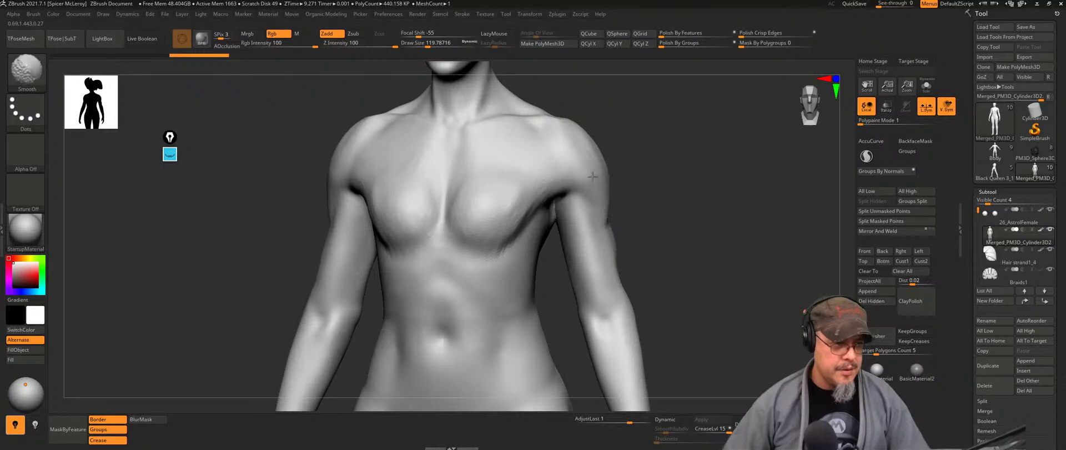
Step: Smooth the surface around the armpits and adjust the front of the shoulders
{"action": "right_click_drag", "start_coordinate": [611, 281], "coordinate": [571, 205]}
{"action": "mouse_move", "coordinate": [578, 229]}
{"action": "left_mouse_down", "text": "shift"}
{"action": "mouse_move", "coordinate": [571, 244]}
{"action": "mouse_move", "coordinate": [566, 233]}
{"action": "left_mouse_up", "text": "shift"}
{"action": "left_click_drag", "start_coordinate": [562, 170], "coordinate": [572, 173]}
{"action": "right_click_drag", "start_coordinate": [572, 173], "coordinate": [856, 119]}
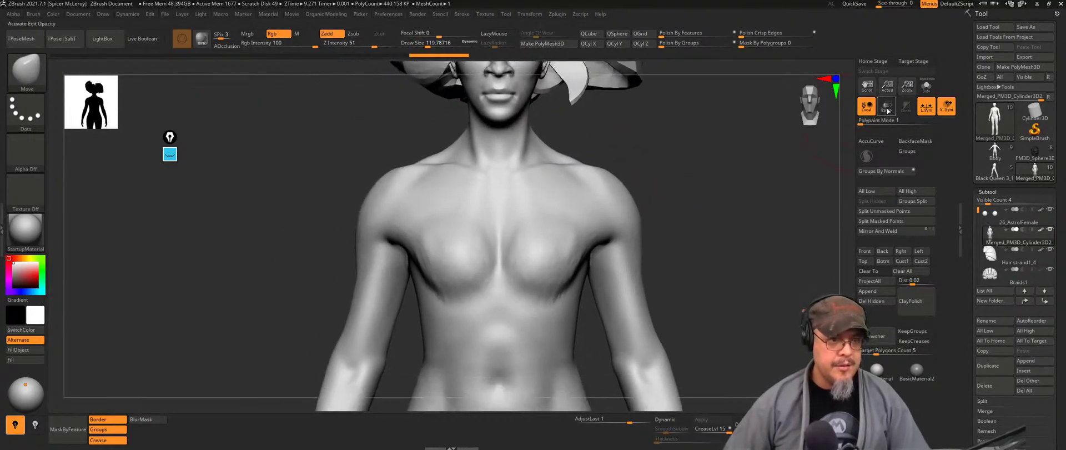
Step: Turn on transparent display of the other subtools and reshape the trapezius slopes between neck and shoulders
{"action": "left_click", "coordinate": [887, 108]}
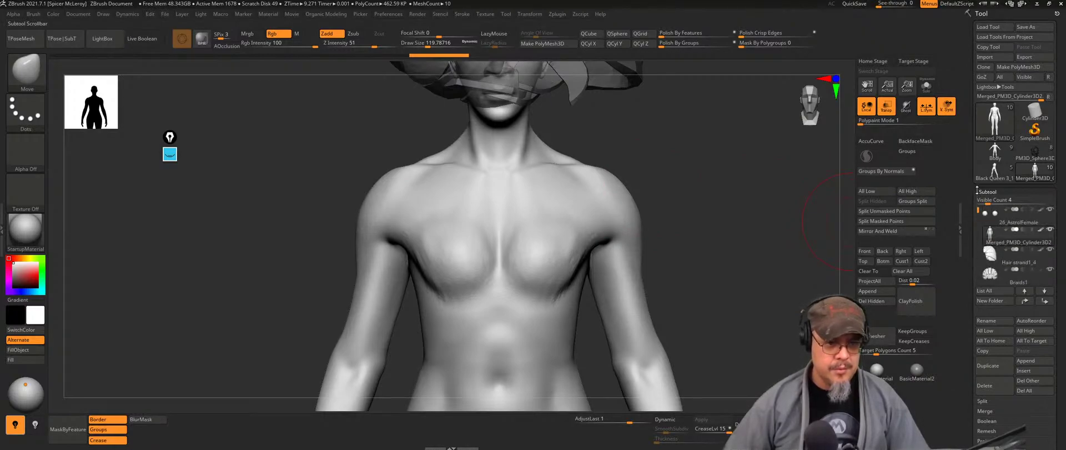
{"action": "right_click_drag", "start_coordinate": [642, 144], "coordinate": [582, 198]}
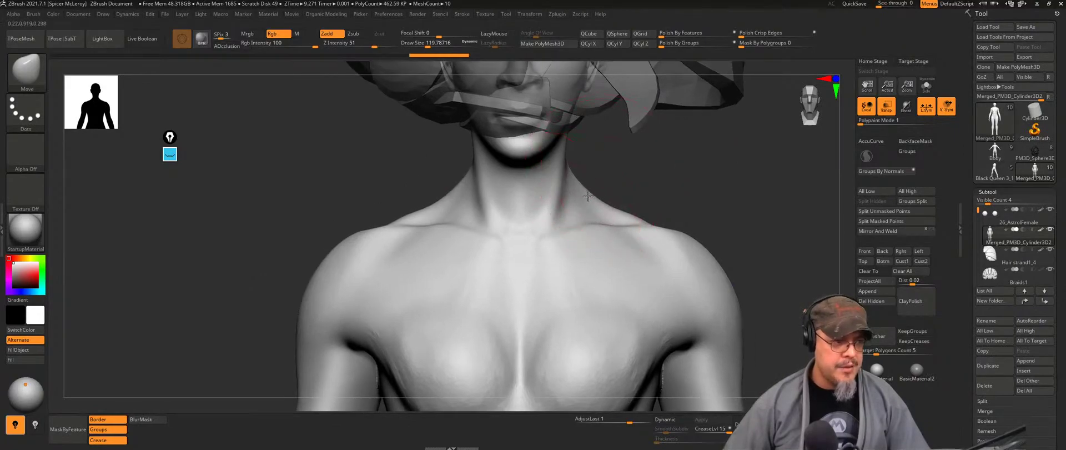
{"action": "mouse_move", "coordinate": [671, 172]}
{"action": "right_mouse_down"}
{"action": "mouse_move", "coordinate": [590, 209]}
{"action": "mouse_move", "coordinate": [692, 198]}
{"action": "right_mouse_up"}
{"action": "mouse_move", "coordinate": [651, 213]}
{"action": "left_mouse_down"}
{"action": "mouse_move", "coordinate": [669, 247]}
{"action": "mouse_move", "coordinate": [617, 198]}
{"action": "left_mouse_up"}
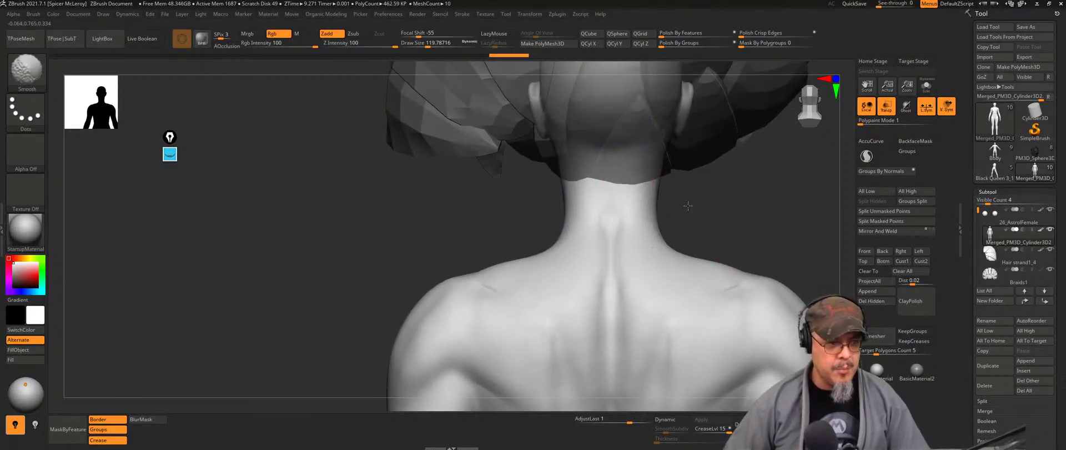
Step: Enlarge the Move brush to about 217 and reshape the shoulder blade area of the back
{"action": "right_click_drag", "start_coordinate": [741, 207], "coordinate": [284, 236]}
{"action": "mouse_move", "coordinate": [734, 223]}
{"action": "right_mouse_down", "text": "ctrl"}
{"action": "mouse_move", "coordinate": [665, 241]}
{"action": "mouse_move", "coordinate": [667, 200]}
{"action": "mouse_move", "coordinate": [694, 190]}
{"action": "right_mouse_up", "text": "ctrl"}
{"action": "key", "text": "s"}
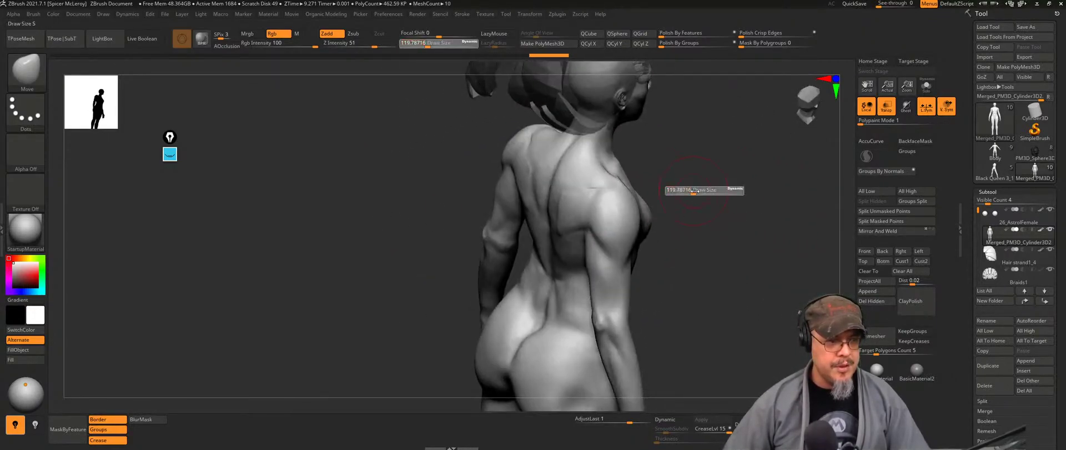
{"action": "left_click_drag", "start_coordinate": [703, 192], "coordinate": [701, 192]}
{"action": "left_click_drag", "start_coordinate": [559, 201], "coordinate": [571, 205]}
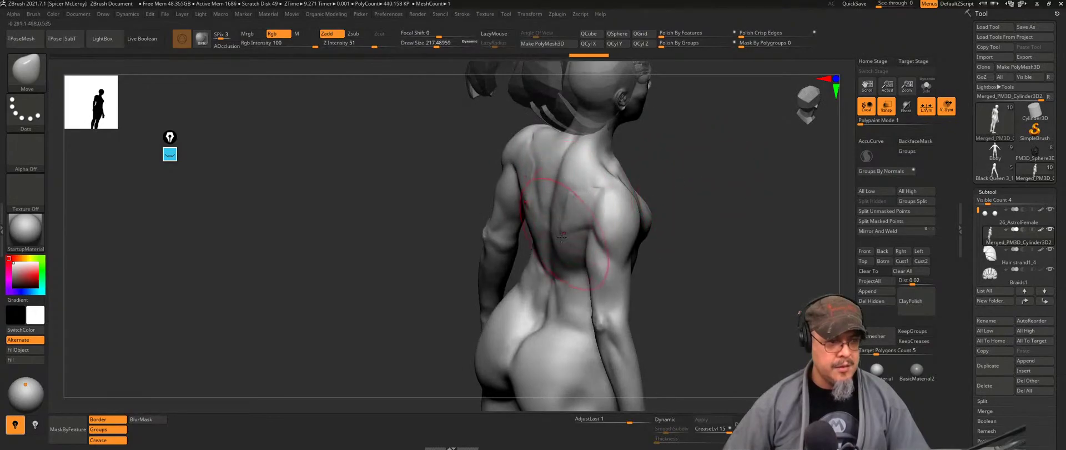
{"action": "left_click_drag", "start_coordinate": [560, 232], "coordinate": [573, 242]}
{"action": "left_click_drag", "start_coordinate": [562, 197], "coordinate": [583, 201]}
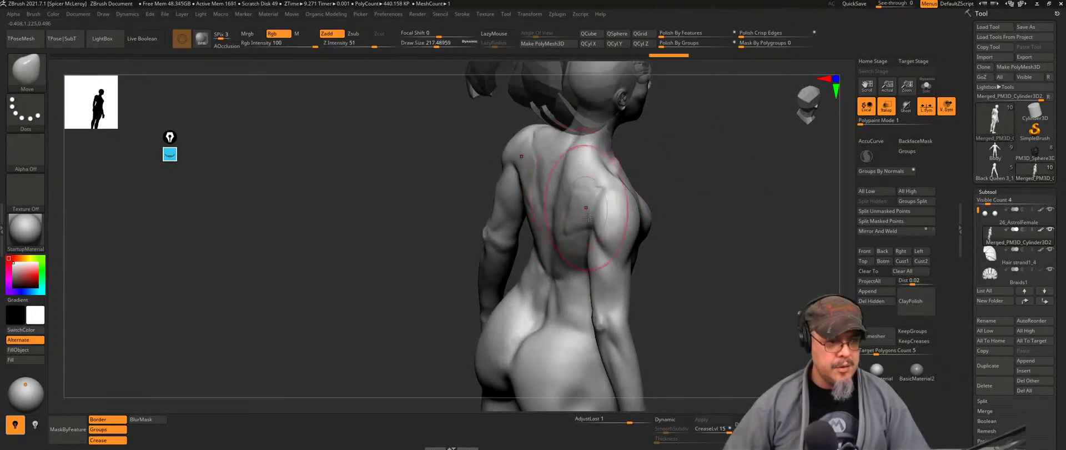
{"action": "left_click_drag", "start_coordinate": [571, 242], "coordinate": [577, 243]}
Step: Mask both arms from the hands up through the shoulders, leaving the torso unmasked
{"action": "mouse_move", "coordinate": [725, 209]}
{"action": "right_mouse_down"}
{"action": "mouse_move", "coordinate": [627, 210]}
{"action": "mouse_move", "coordinate": [724, 215]}
{"action": "mouse_move", "coordinate": [690, 190]}
{"action": "mouse_move", "coordinate": [444, 174]}
{"action": "right_mouse_up"}
{"action": "key", "text": "shift+f"}
{"action": "right_click_drag", "start_coordinate": [338, 192], "coordinate": [402, 162], "text": "alt"}
{"action": "left_click_drag", "start_coordinate": [469, 107], "coordinate": [537, 311], "text": "ctrl"}
{"action": "right_click_drag", "start_coordinate": [395, 162], "coordinate": [420, 236], "text": "alt"}
{"action": "key", "text": "shift+f"}
{"action": "left_click_drag", "start_coordinate": [458, 169], "coordinate": [505, 336], "text": "ctrl"}
{"action": "left_click_drag", "start_coordinate": [485, 149], "coordinate": [505, 339], "text": "ctrl"}
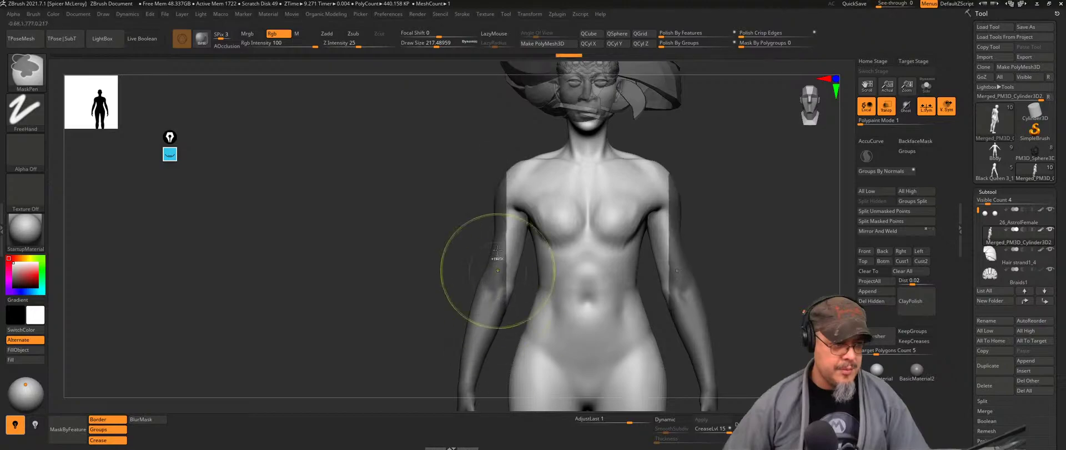
{"action": "mouse_move", "coordinate": [497, 147]}
{"action": "left_mouse_down", "text": "ctrl"}
{"action": "mouse_move", "coordinate": [519, 319]}
{"action": "mouse_move", "coordinate": [512, 167]}
{"action": "mouse_move", "coordinate": [525, 285]}
{"action": "left_mouse_up", "text": "ctrl"}
{"action": "mouse_move", "coordinate": [504, 151]}
{"action": "left_mouse_down", "text": "ctrl"}
{"action": "mouse_move", "coordinate": [514, 271]}
{"action": "mouse_move", "coordinate": [529, 267]}
{"action": "left_mouse_up", "text": "ctrl"}
{"action": "left_click_drag", "start_coordinate": [491, 150], "coordinate": [529, 257], "text": "ctrl"}
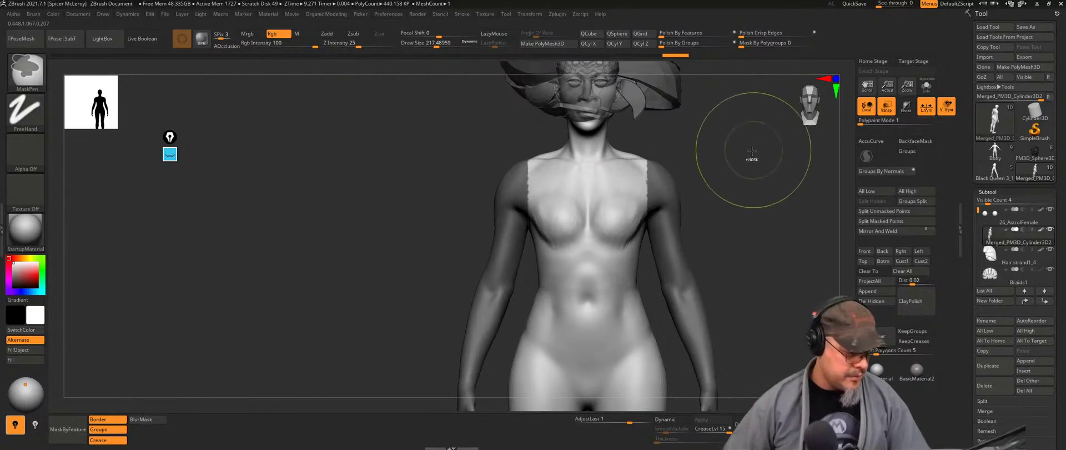
Step: Turn the masked arms into their own polygroup and hide them so only the rest of the body shows
{"action": "key", "text": "ctrl+w"}
{"action": "left_click", "coordinate": [682, 264], "text": "ctrl+shift"}
{"action": "mouse_move", "coordinate": [762, 203]}
{"action": "left_mouse_down", "text": "ctrl+shift"}
{"action": "mouse_move", "coordinate": [781, 185]}
{"action": "mouse_move", "coordinate": [760, 200]}
{"action": "mouse_move", "coordinate": [633, 186]}
{"action": "mouse_move", "coordinate": [681, 209]}
{"action": "mouse_move", "coordinate": [593, 249]}
{"action": "mouse_move", "coordinate": [622, 235]}
{"action": "left_mouse_up", "text": "ctrl+shift"}
Step: Enlarge the Move brush to about 331 and reshape the profile of the torso around the waist and lower back
{"action": "key", "text": "s"}
{"action": "left_click_drag", "start_coordinate": [601, 263], "coordinate": [593, 260]}
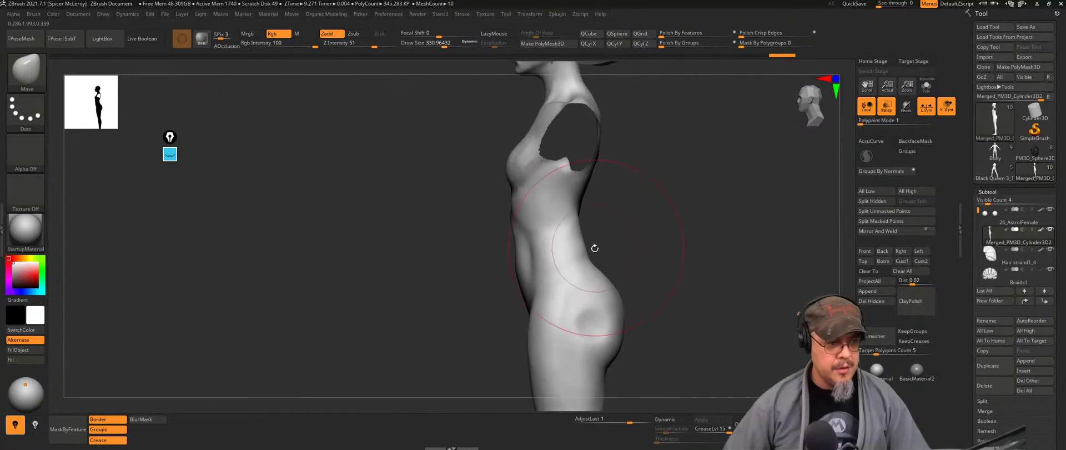
{"action": "left_click_drag", "start_coordinate": [659, 235], "coordinate": [646, 219]}
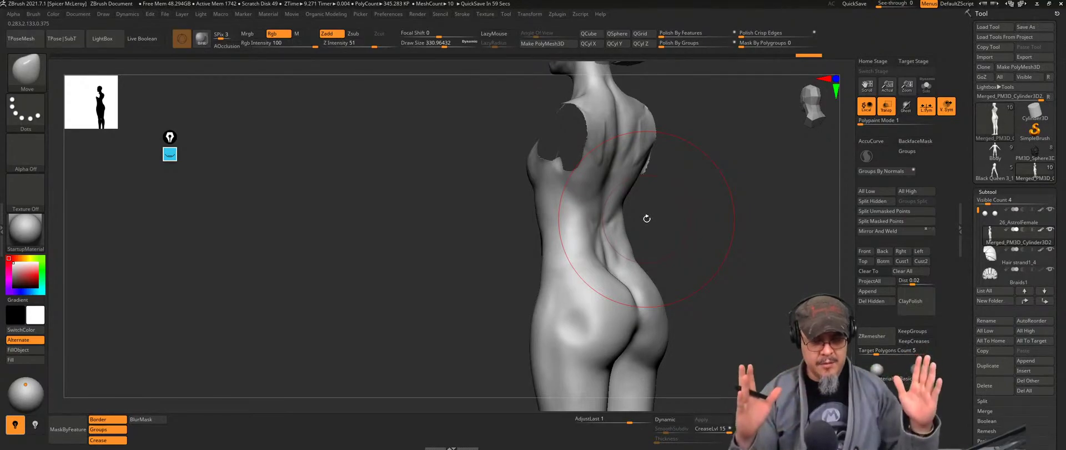
{"action": "left_click_drag", "start_coordinate": [752, 235], "coordinate": [632, 208]}
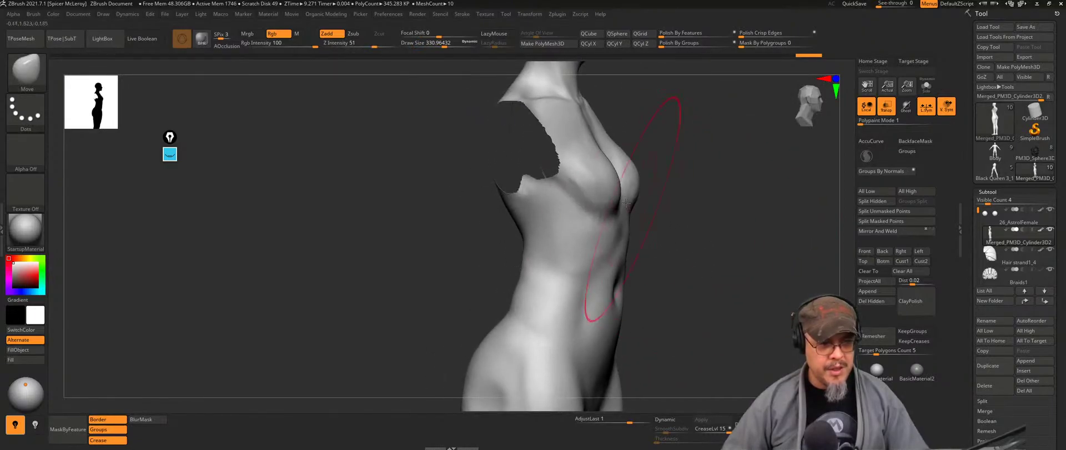
{"action": "mouse_move", "coordinate": [733, 209]}
{"action": "left_mouse_down"}
{"action": "mouse_move", "coordinate": [699, 210]}
{"action": "mouse_move", "coordinate": [635, 243]}
{"action": "mouse_move", "coordinate": [722, 178]}
{"action": "mouse_move", "coordinate": [720, 213]}
{"action": "mouse_move", "coordinate": [719, 195]}
{"action": "mouse_move", "coordinate": [703, 231]}
{"action": "mouse_move", "coordinate": [732, 233]}
{"action": "mouse_move", "coordinate": [712, 275]}
{"action": "mouse_move", "coordinate": [752, 295]}
{"action": "mouse_move", "coordinate": [627, 228]}
{"action": "mouse_move", "coordinate": [566, 224]}
{"action": "left_mouse_up"}
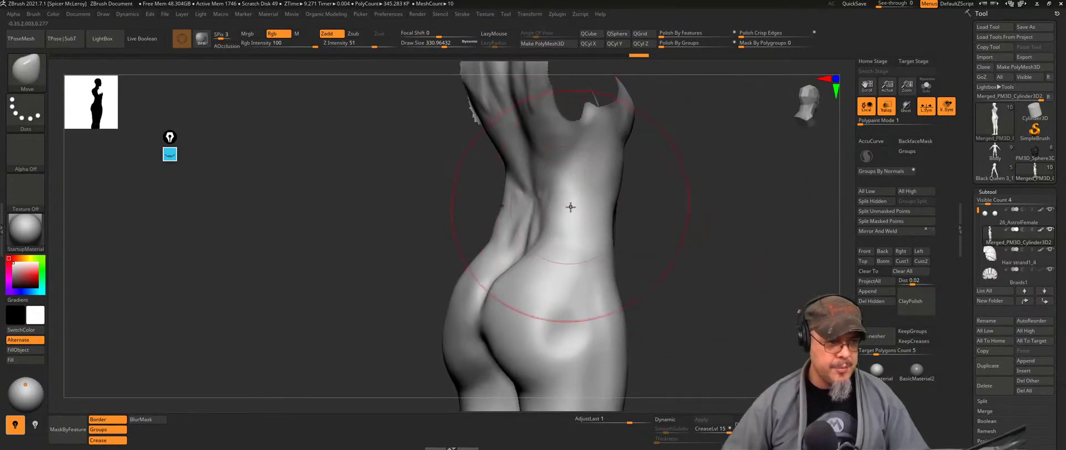
Step: Build up volume on the sides of the waist above the hips with the ClayBuildup brush
{"action": "mouse_move", "coordinate": [690, 236]}
{"action": "left_mouse_down"}
{"action": "mouse_move", "coordinate": [656, 231]}
{"action": "mouse_move", "coordinate": [633, 194]}
{"action": "left_mouse_up"}
{"action": "key", "text": "b"}
{"action": "key", "text": "c"}
{"action": "key", "text": "b"}
{"action": "key", "text": "s"}
{"action": "mouse_move", "coordinate": [559, 256]}
{"action": "left_mouse_down"}
{"action": "mouse_move", "coordinate": [540, 257]}
{"action": "mouse_move", "coordinate": [547, 262]}
{"action": "left_mouse_up"}
{"action": "left_click_drag", "start_coordinate": [607, 271], "coordinate": [572, 269]}
{"action": "mouse_move", "coordinate": [708, 226]}
{"action": "left_mouse_down"}
{"action": "mouse_move", "coordinate": [697, 161]}
{"action": "mouse_move", "coordinate": [677, 188]}
{"action": "mouse_move", "coordinate": [723, 179]}
{"action": "mouse_move", "coordinate": [715, 198]}
{"action": "mouse_move", "coordinate": [657, 174]}
{"action": "mouse_move", "coordinate": [590, 280]}
{"action": "left_mouse_up"}
Step: Carve a crease along the top of the hips toward the lower back with the DamStandard brush
{"action": "key", "text": "b"}
{"action": "key", "text": "d"}
{"action": "key", "text": "s"}
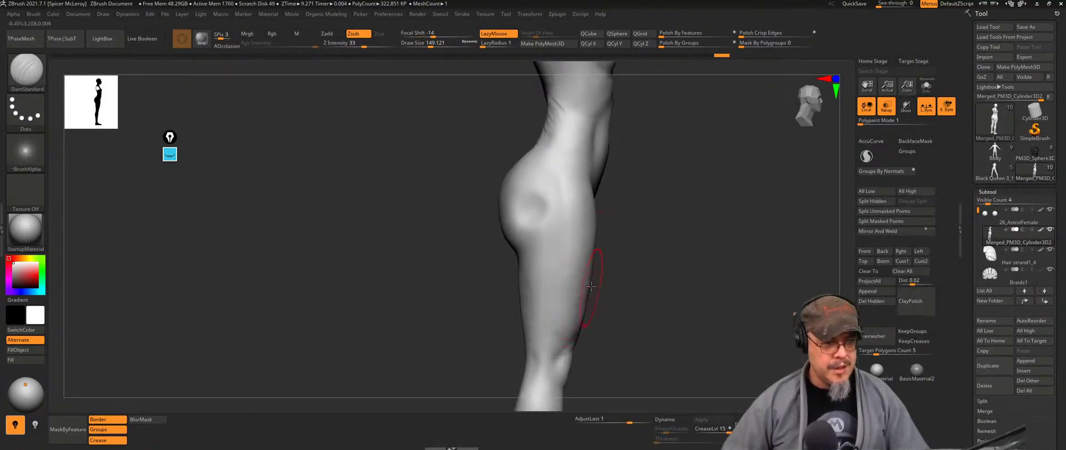
{"action": "mouse_move", "coordinate": [672, 205]}
{"action": "left_mouse_down"}
{"action": "mouse_move", "coordinate": [613, 226]}
{"action": "mouse_move", "coordinate": [529, 216]}
{"action": "left_mouse_up"}
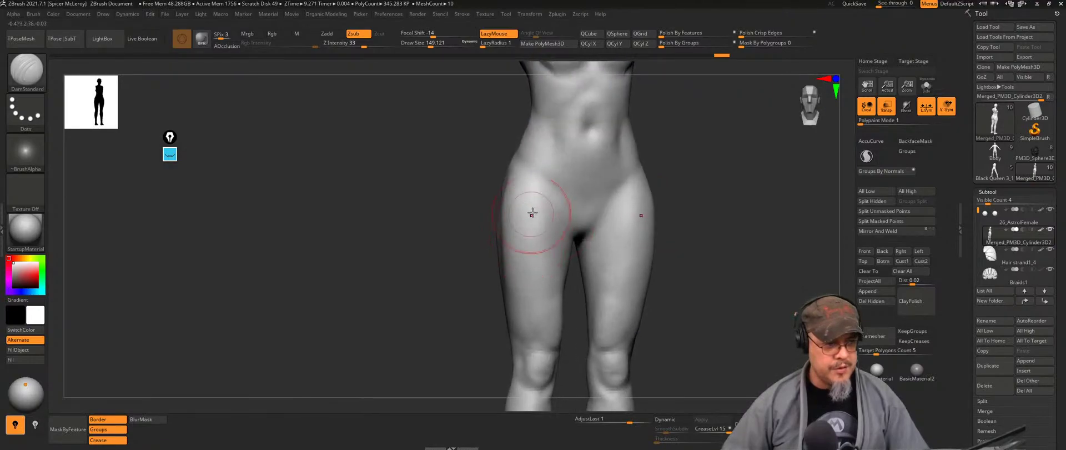
{"action": "left_click_drag", "start_coordinate": [426, 269], "coordinate": [525, 168]}
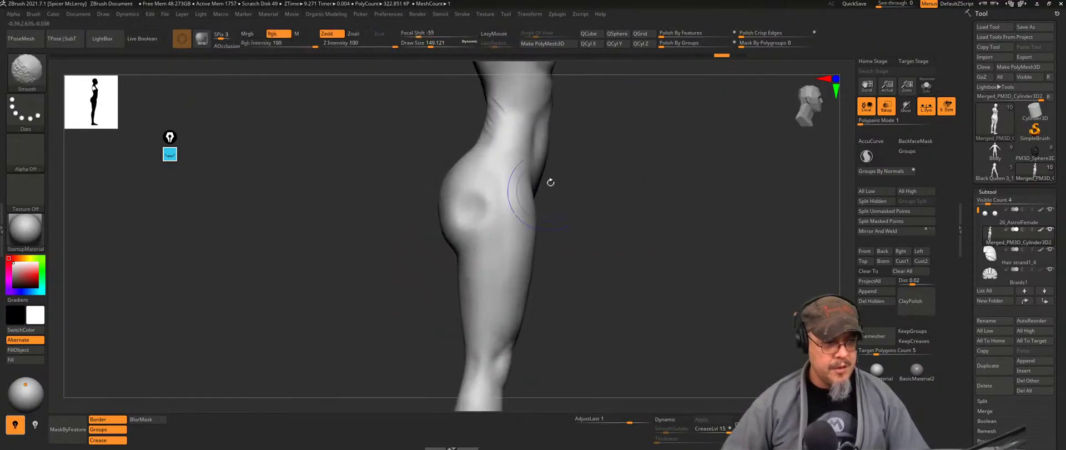
{"action": "left_click_drag", "start_coordinate": [633, 197], "coordinate": [711, 246], "text": "alt"}
{"action": "left_click_drag", "start_coordinate": [517, 175], "coordinate": [632, 237]}
{"action": "mouse_move", "coordinate": [758, 204]}
{"action": "left_mouse_down"}
{"action": "mouse_move", "coordinate": [638, 200]}
{"action": "mouse_move", "coordinate": [673, 208]}
{"action": "left_mouse_up"}
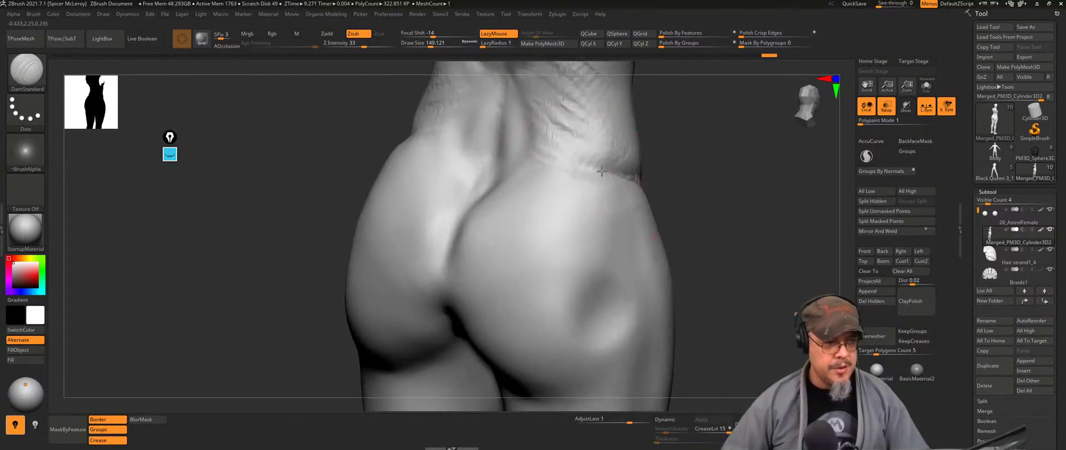
{"action": "left_click_drag", "start_coordinate": [596, 180], "coordinate": [497, 197]}
{"action": "mouse_move", "coordinate": [549, 174]}
{"action": "left_mouse_down"}
{"action": "mouse_move", "coordinate": [476, 206]}
{"action": "mouse_move", "coordinate": [450, 243]}
{"action": "left_mouse_up"}
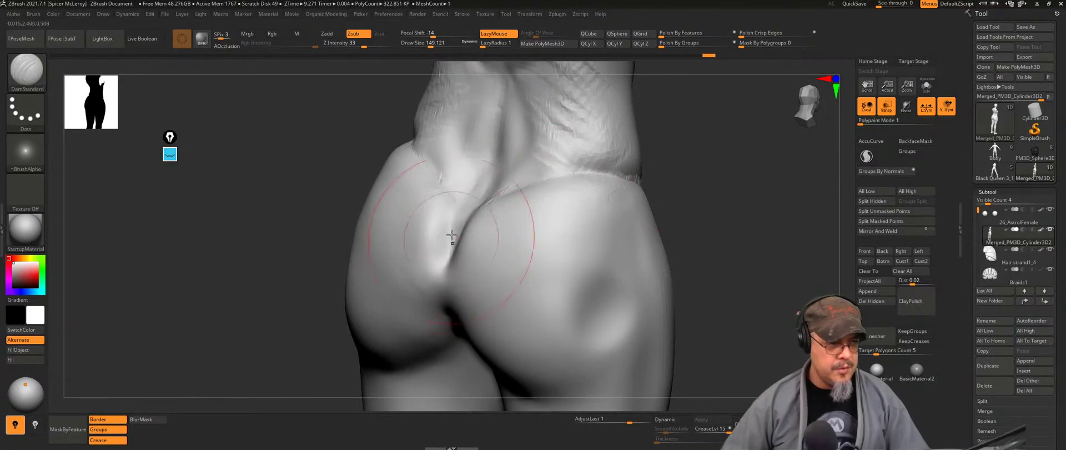
Step: Deepen the cleft between the buttocks with the DamStandard brush and smooth the surface beside it
{"action": "left_click_drag", "start_coordinate": [691, 228], "coordinate": [747, 225]}
{"action": "left_click_drag", "start_coordinate": [457, 233], "coordinate": [453, 317]}
{"action": "left_click_drag", "start_coordinate": [694, 239], "coordinate": [622, 233]}
{"action": "left_click_drag", "start_coordinate": [456, 233], "coordinate": [442, 281], "text": "shift"}
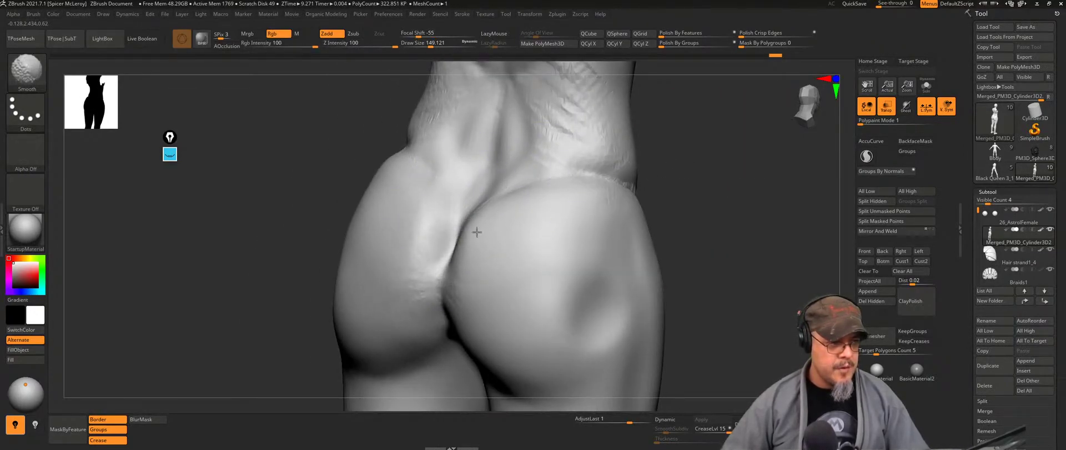
Step: Turn on the polygroup wireframe display and unhide the arms
{"action": "key", "text": "shift+f"}
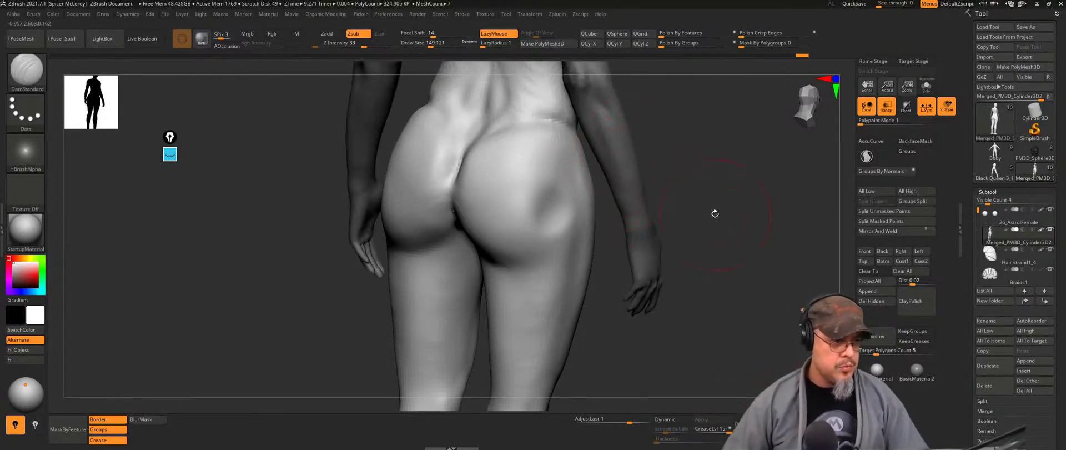
{"action": "left_click_drag", "start_coordinate": [714, 214], "coordinate": [688, 202]}
{"action": "key", "text": "shift+f"}
{"action": "left_click_drag", "start_coordinate": [766, 144], "coordinate": [717, 210], "text": "alt"}
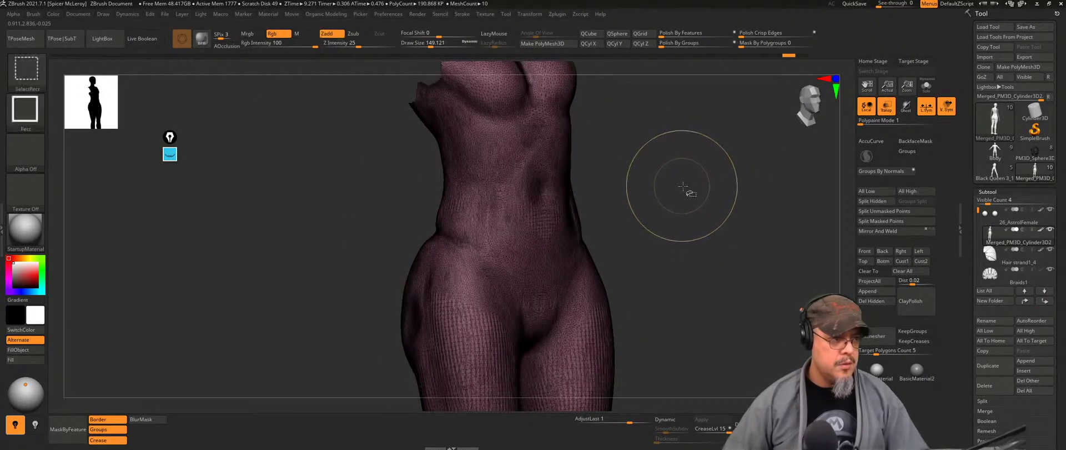
{"action": "left_click", "coordinate": [676, 186], "text": "ctrl+shift"}
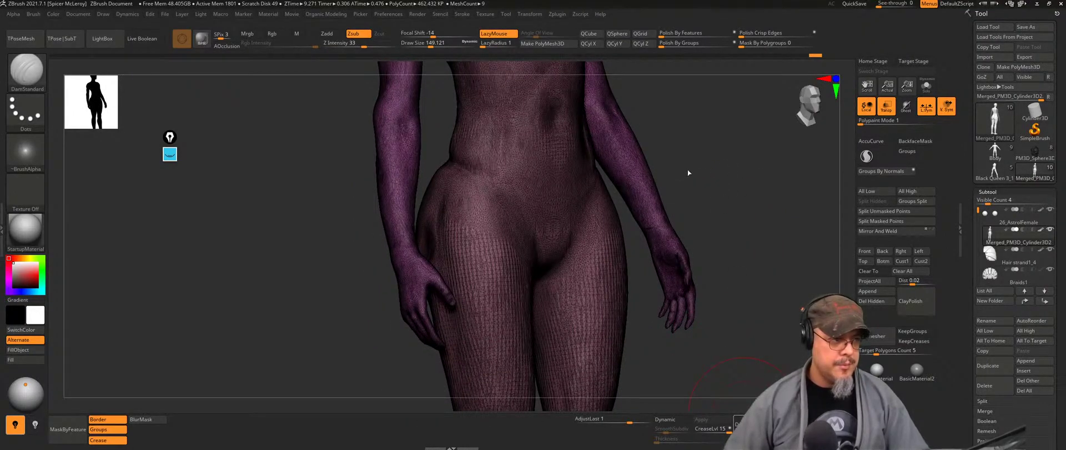
Step: Hide the arms with rectangular visibility selections so mainly the torso and legs remain shown
{"action": "key", "text": "shift+f"}
{"action": "left_click_drag", "start_coordinate": [716, 174], "coordinate": [511, 224], "text": "alt"}
{"action": "left_click_drag", "start_coordinate": [592, 259], "coordinate": [503, 184], "text": "ctrl+shift"}
{"action": "mouse_move", "coordinate": [561, 218]}
{"action": "left_mouse_down", "text": "ctrl+shift"}
{"action": "mouse_move", "coordinate": [492, 142]}
{"action": "mouse_move", "coordinate": [522, 149]}
{"action": "left_mouse_up", "text": "ctrl+shift"}
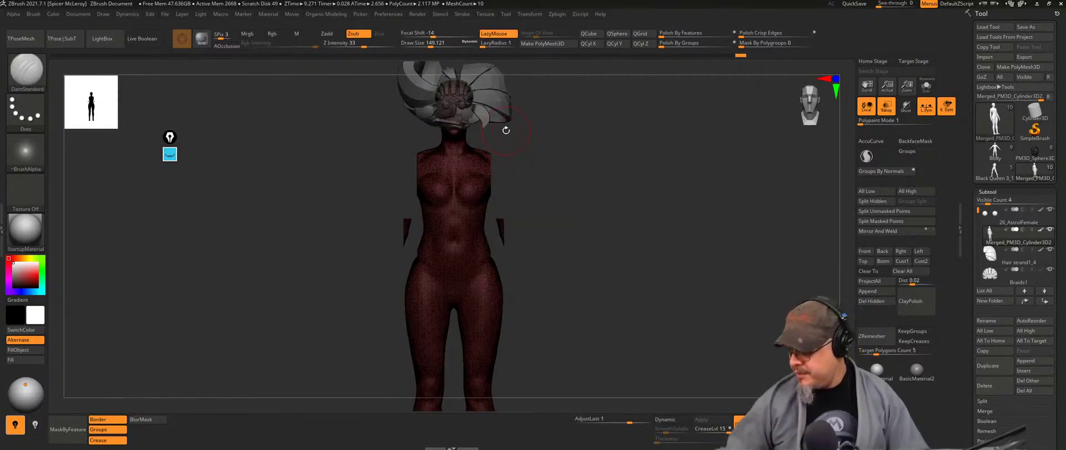
{"action": "mouse_move", "coordinate": [995, 254]}
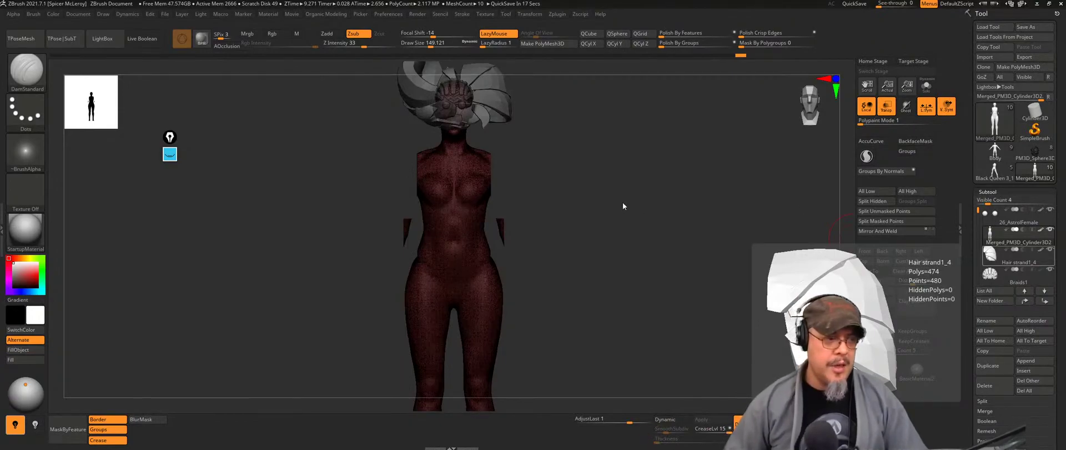
Step: Assign the body without its arms to its own polygroup and show the whole figure
{"action": "mouse_move", "coordinate": [583, 215]}
{"action": "left_mouse_down", "text": "alt"}
{"action": "mouse_move", "coordinate": [614, 257]}
{"action": "mouse_move", "coordinate": [639, 185]}
{"action": "left_mouse_up", "text": "alt"}
{"action": "left_click_drag", "start_coordinate": [554, 165], "coordinate": [603, 252], "text": "ctrl+shift"}
{"action": "key", "text": "ctrl+w"}
{"action": "left_click", "coordinate": [650, 200], "text": "ctrl+shift"}
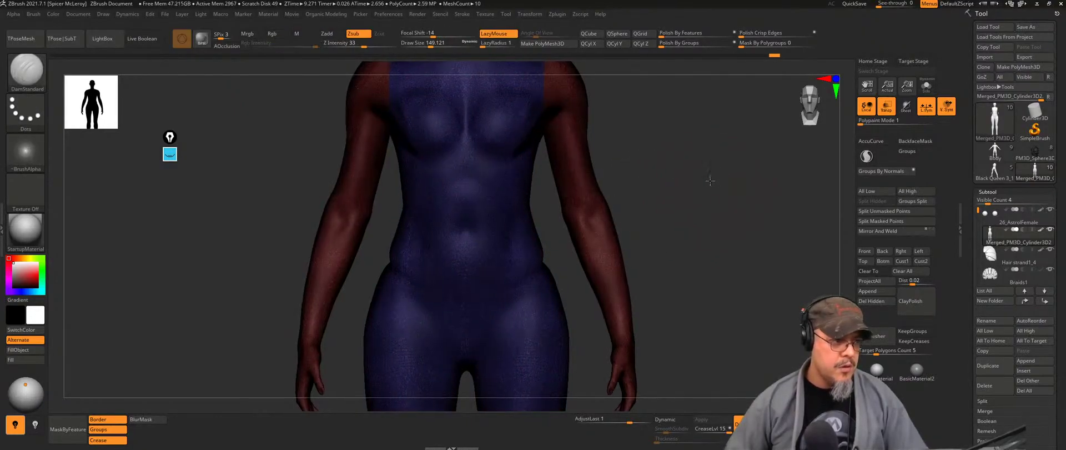
Step: Hide the arms again and turn off the transparency and polygroup wireframe displays
{"action": "key", "text": "ctrl+z"}
{"action": "left_click_drag", "start_coordinate": [680, 192], "coordinate": [738, 200]}
{"action": "left_click", "coordinate": [884, 109]}
{"action": "key", "text": "shift+f"}
{"action": "left_click_drag", "start_coordinate": [706, 273], "coordinate": [808, 225]}
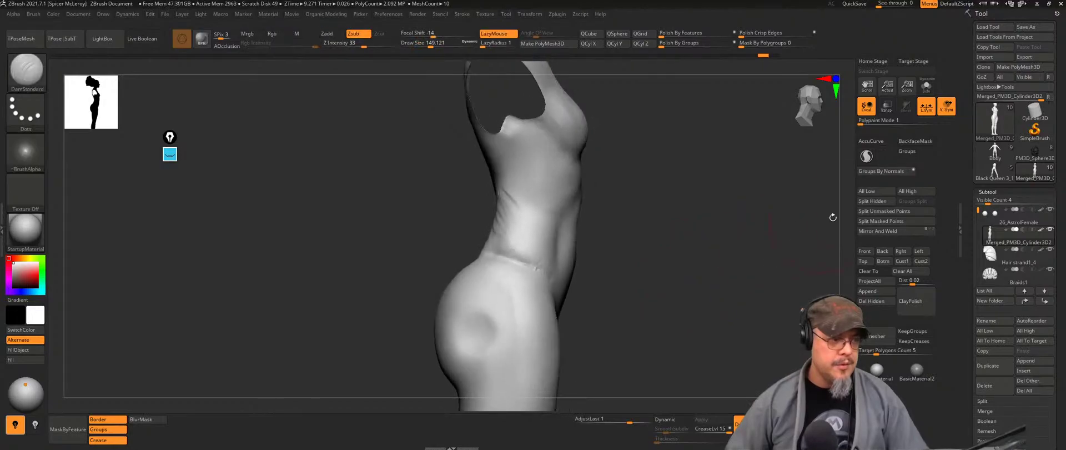
Step: Select the Move brush and smooth the rough crease on the side of the hip
{"action": "mouse_move", "coordinate": [651, 314]}
{"action": "left_mouse_down", "text": "alt"}
{"action": "mouse_move", "coordinate": [669, 336]}
{"action": "mouse_move", "coordinate": [628, 317]}
{"action": "left_mouse_up", "text": "alt"}
{"action": "key", "text": "b"}
{"action": "key", "text": "m"}
{"action": "key", "text": "v"}
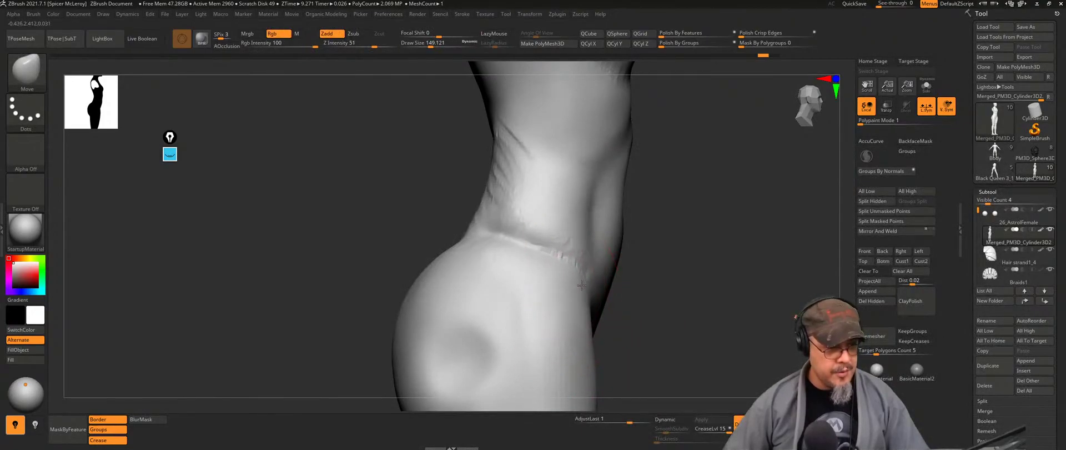
{"action": "left_click_drag", "start_coordinate": [561, 245], "coordinate": [559, 244], "text": "shift"}
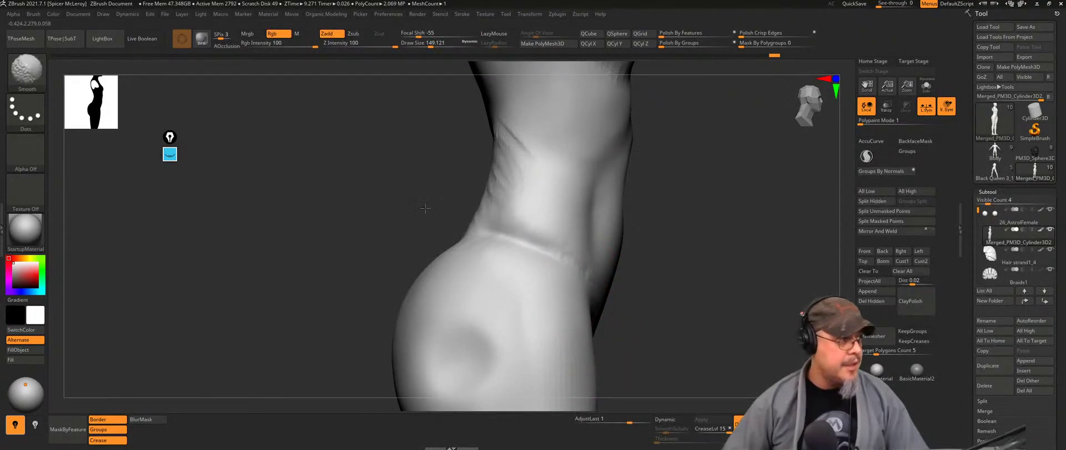
Step: Load the Smooth Stronger brush from the Smooth folder in the LightBox brush library
{"action": "key", "text": "b"}
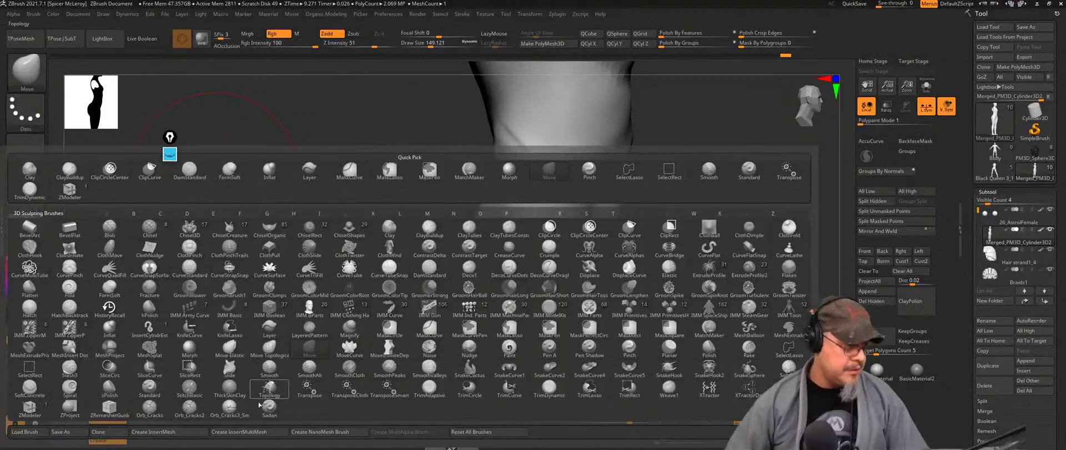
{"action": "key", "text": "s"}
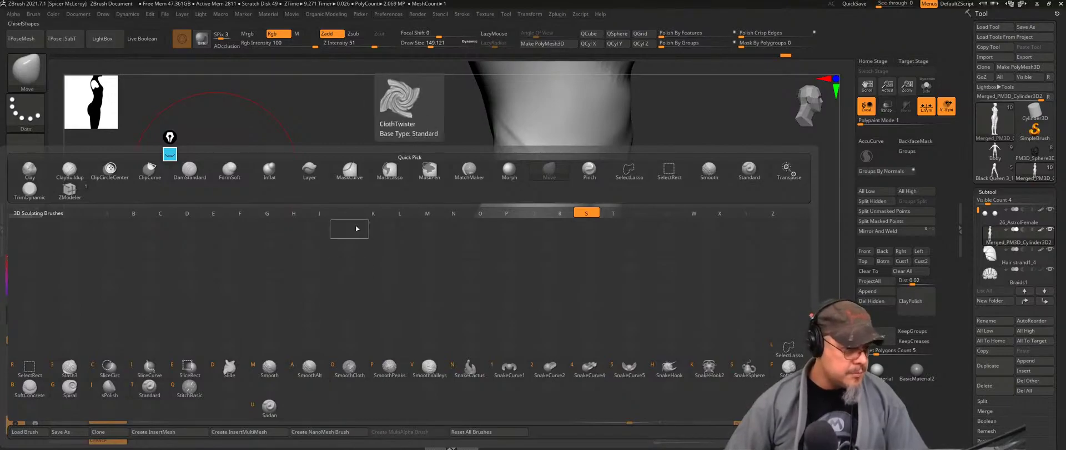
{"action": "left_click", "coordinate": [110, 43]}
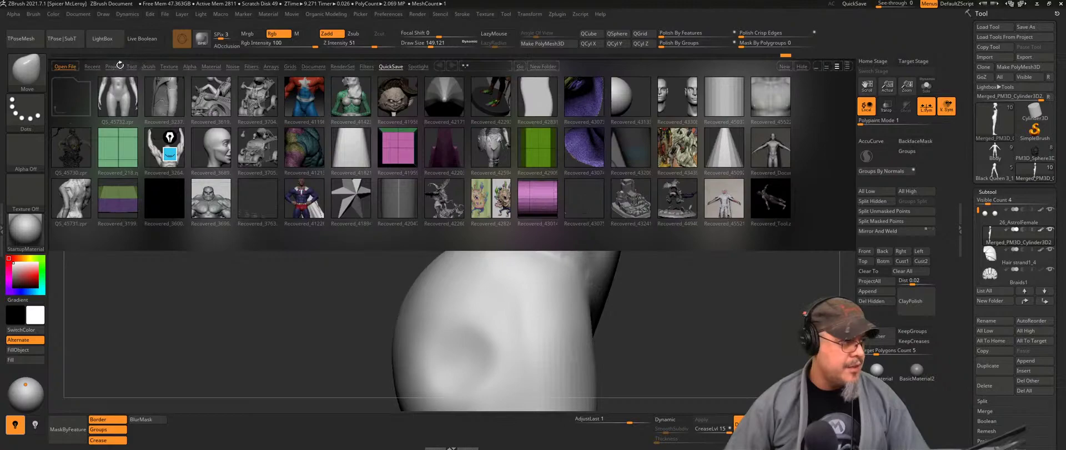
{"action": "left_click", "coordinate": [148, 67]}
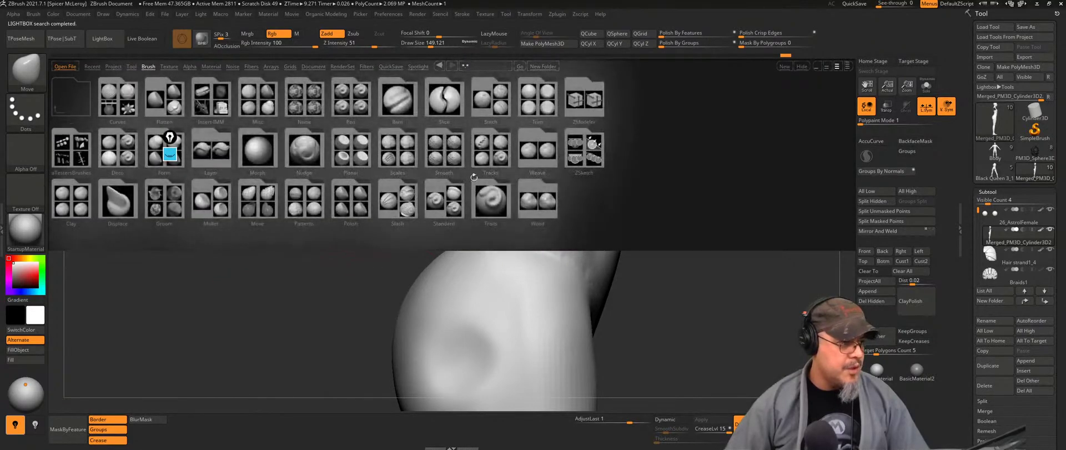
{"action": "left_click_drag", "start_coordinate": [443, 171], "coordinate": [392, 158]}
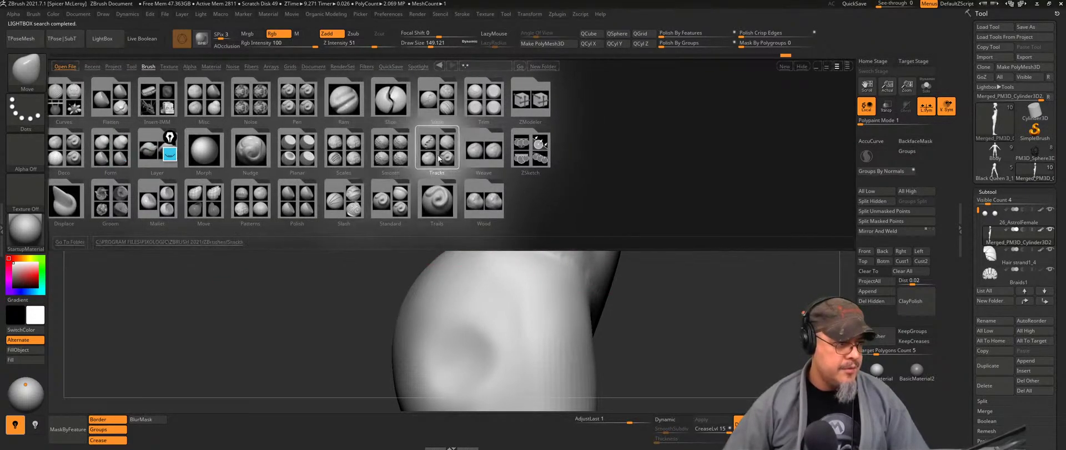
{"action": "double_click", "coordinate": [390, 156]}
{"action": "double_click", "coordinate": [105, 203]}
{"action": "left_click", "coordinate": [142, 222]}
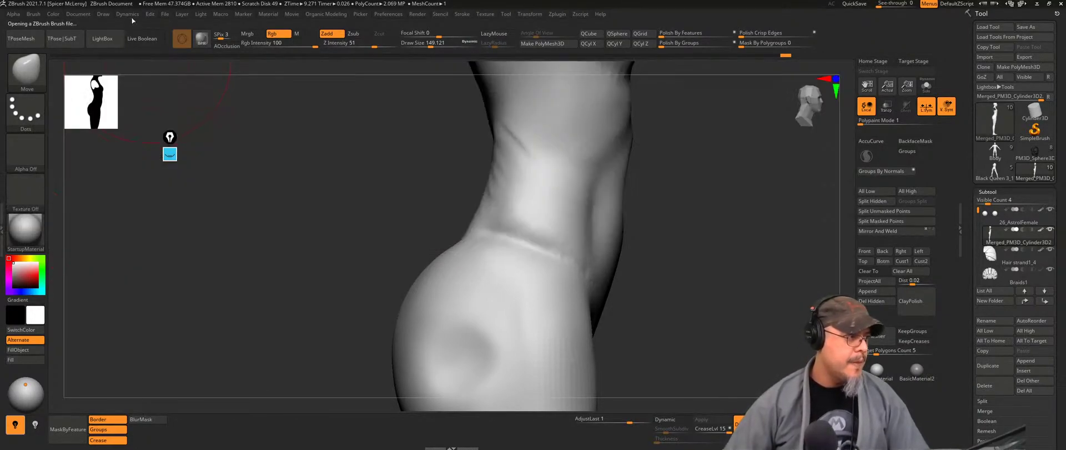
{"action": "key", "text": "shift"}
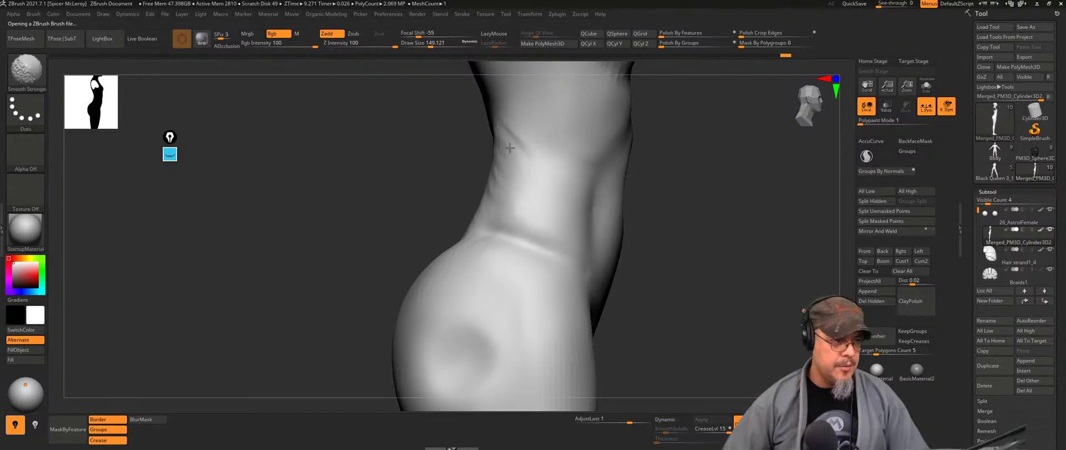
Step: Push in the front of the hip at the top of the thigh with the Move brush
{"action": "mouse_move", "coordinate": [668, 298]}
{"action": "left_mouse_down", "text": "alt"}
{"action": "mouse_move", "coordinate": [640, 177]}
{"action": "mouse_move", "coordinate": [663, 190]}
{"action": "left_mouse_up", "text": "alt"}
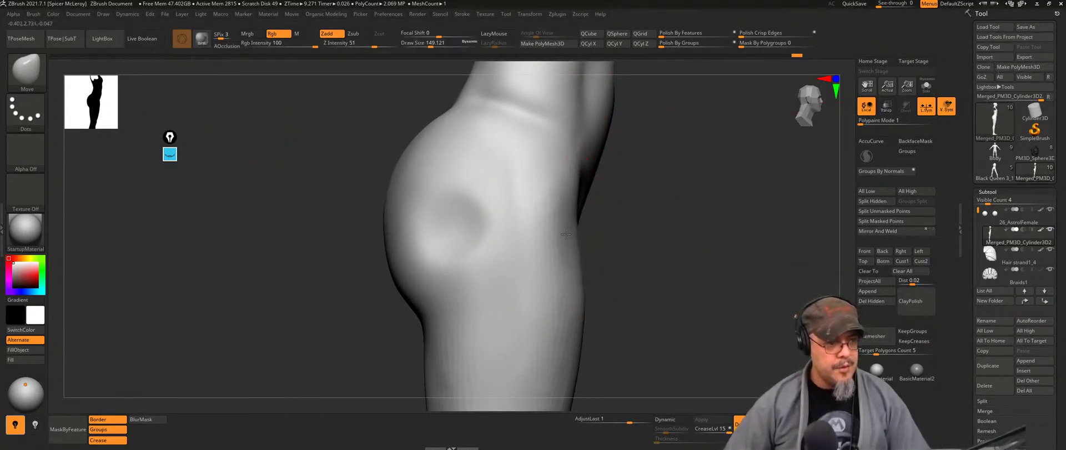
{"action": "mouse_move", "coordinate": [578, 252]}
{"action": "right_mouse_down"}
{"action": "mouse_move", "coordinate": [549, 247]}
{"action": "mouse_move", "coordinate": [570, 244]}
{"action": "right_mouse_up"}
{"action": "left_click_drag", "start_coordinate": [578, 252], "coordinate": [572, 251]}
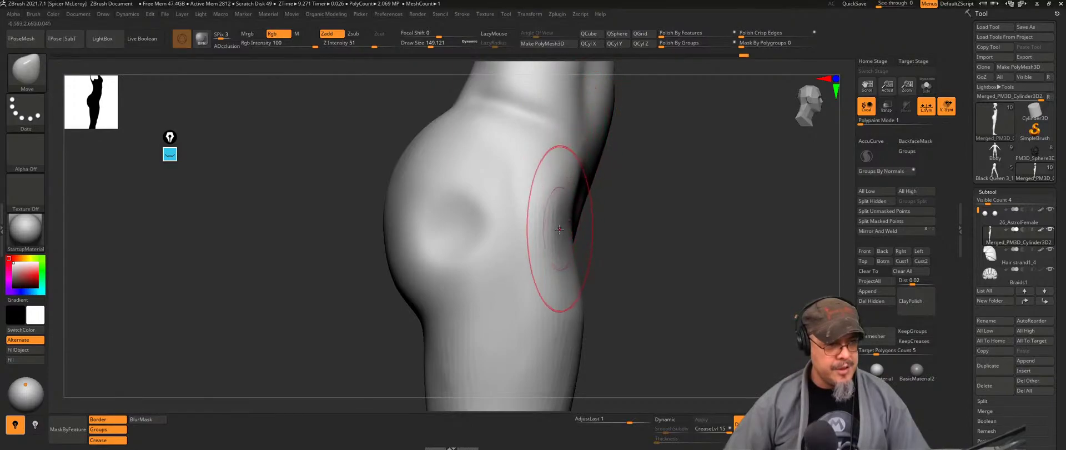
{"action": "left_click_drag", "start_coordinate": [700, 193], "coordinate": [716, 219]}
{"action": "mouse_move", "coordinate": [715, 219]}
{"action": "right_mouse_down"}
{"action": "mouse_move", "coordinate": [720, 152]}
{"action": "mouse_move", "coordinate": [639, 347]}
{"action": "mouse_move", "coordinate": [600, 339]}
{"action": "right_mouse_up"}
{"action": "mouse_move", "coordinate": [583, 251]}
{"action": "left_mouse_down"}
{"action": "mouse_move", "coordinate": [566, 257]}
{"action": "mouse_move", "coordinate": [560, 231]}
{"action": "left_mouse_up"}
{"action": "left_click_drag", "start_coordinate": [689, 223], "coordinate": [666, 216]}
{"action": "mouse_move", "coordinate": [695, 191]}
{"action": "left_mouse_down"}
{"action": "mouse_move", "coordinate": [683, 240]}
{"action": "mouse_move", "coordinate": [704, 243]}
{"action": "mouse_move", "coordinate": [704, 170]}
{"action": "left_mouse_up"}
Step: Build up the gluteal muscles over the buttocks with vertical ClayBuildup strokes
{"action": "key", "text": "b"}
{"action": "key", "text": "c"}
{"action": "key", "text": "b"}
{"action": "mouse_move", "coordinate": [515, 145]}
{"action": "left_mouse_down"}
{"action": "mouse_move", "coordinate": [503, 239]}
{"action": "mouse_move", "coordinate": [536, 289]}
{"action": "left_mouse_up"}
{"action": "left_click_drag", "start_coordinate": [528, 146], "coordinate": [547, 278]}
{"action": "mouse_move", "coordinate": [547, 158]}
{"action": "left_mouse_down"}
{"action": "mouse_move", "coordinate": [552, 252]}
{"action": "mouse_move", "coordinate": [570, 286]}
{"action": "left_mouse_up"}
{"action": "left_click_drag", "start_coordinate": [564, 166], "coordinate": [583, 266]}
Step: Extend the ClayBuildup strokes from beneath the buttocks down the outer back of the thighs
{"action": "left_click_drag", "start_coordinate": [764, 281], "coordinate": [512, 155]}
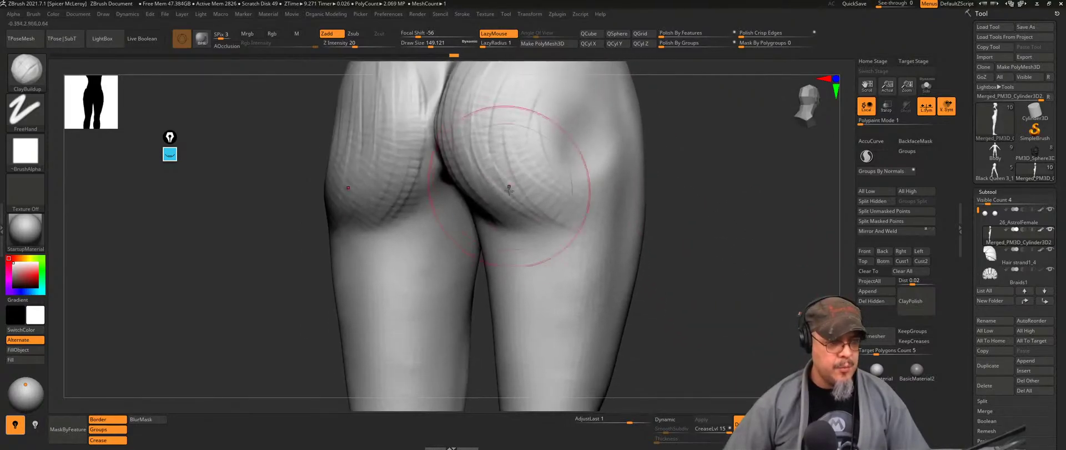
{"action": "left_click_drag", "start_coordinate": [527, 201], "coordinate": [554, 294]}
{"action": "left_click_drag", "start_coordinate": [542, 228], "coordinate": [572, 297]}
{"action": "mouse_move", "coordinate": [701, 157]}
{"action": "left_mouse_down", "text": "alt"}
{"action": "mouse_move", "coordinate": [692, 268]}
{"action": "mouse_move", "coordinate": [690, 222]}
{"action": "mouse_move", "coordinate": [709, 222]}
{"action": "mouse_move", "coordinate": [676, 210]}
{"action": "mouse_move", "coordinate": [782, 195]}
{"action": "mouse_move", "coordinate": [745, 219]}
{"action": "mouse_move", "coordinate": [733, 195]}
{"action": "mouse_move", "coordinate": [650, 189]}
{"action": "left_mouse_up", "text": "alt"}
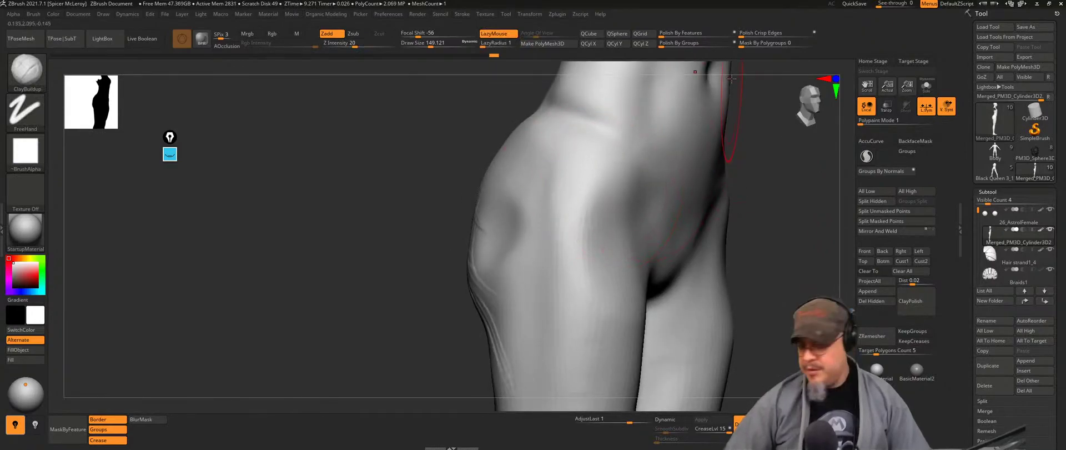
Step: Switch to File Explorer, review the leg anatomy references in the Week 7 folder, and return to the sculpt
{"action": "key", "text": "super"}
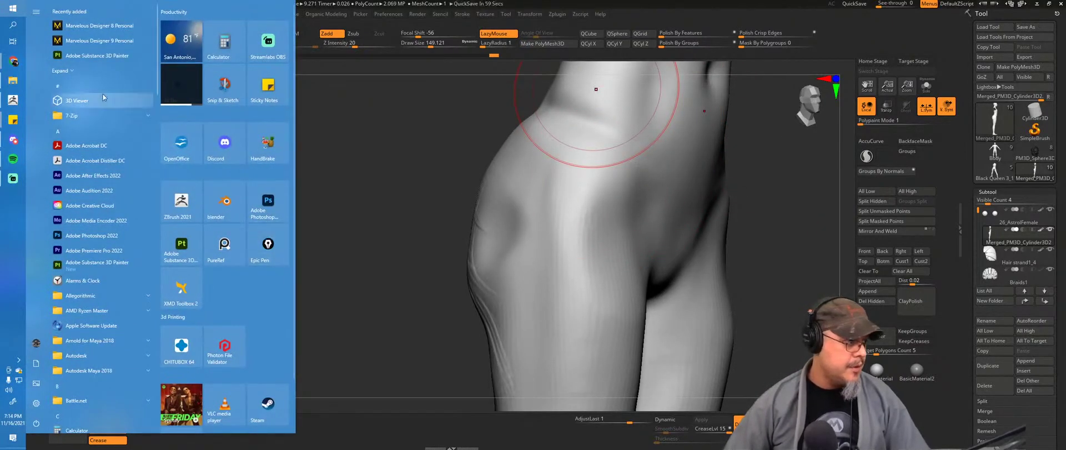
{"action": "left_click", "coordinate": [10, 82]}
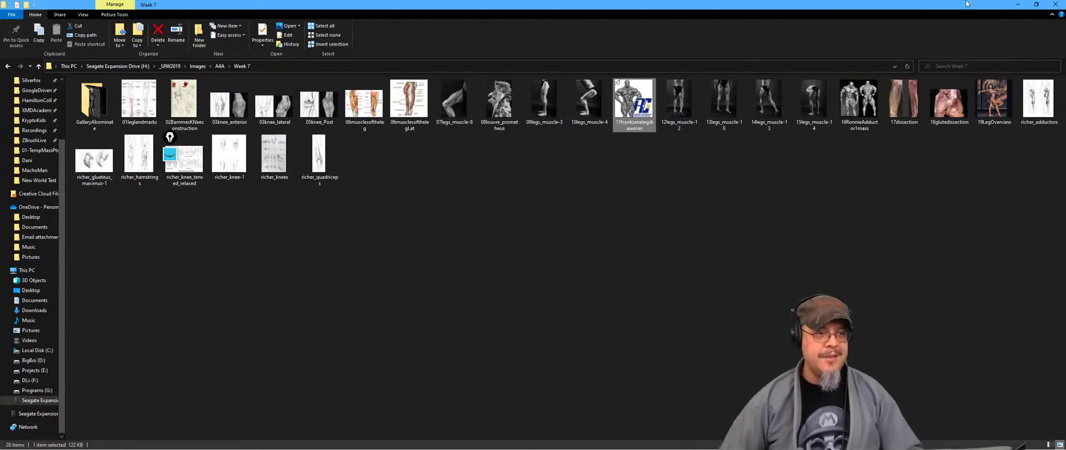
{"action": "left_click", "coordinate": [1019, 4]}
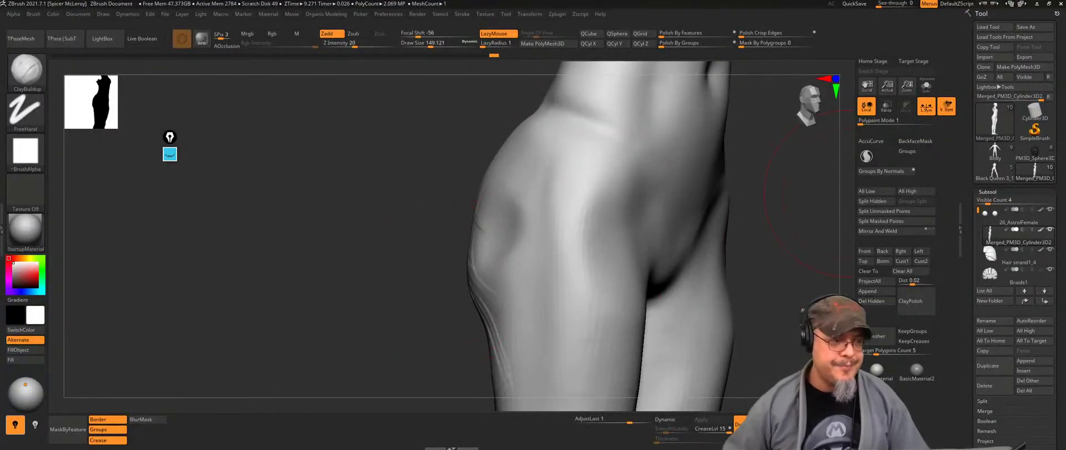
Step: Reshape the outer contour of the hips and waist from the front with the Move brush
{"action": "left_click_drag", "start_coordinate": [362, 262], "coordinate": [333, 276]}
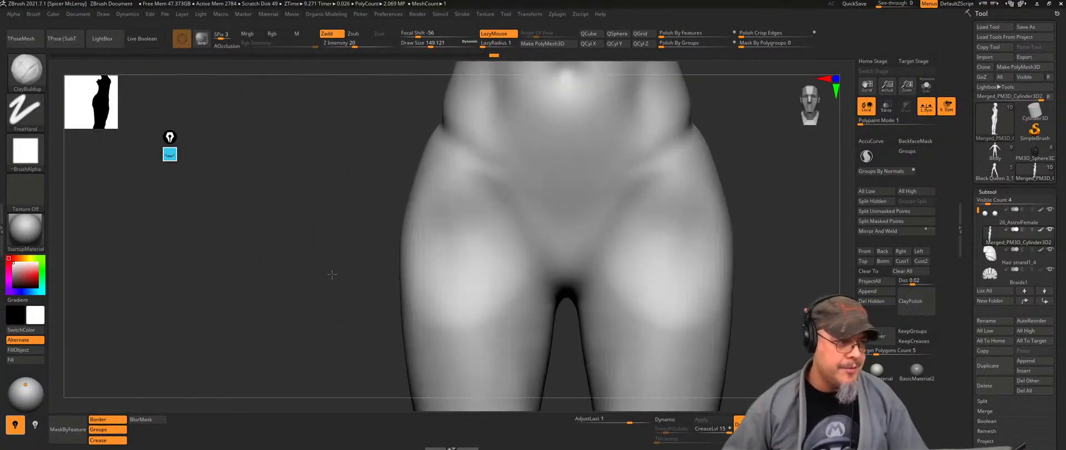
{"action": "mouse_move", "coordinate": [355, 235]}
{"action": "left_mouse_down", "text": "alt"}
{"action": "mouse_move", "coordinate": [345, 248]}
{"action": "mouse_move", "coordinate": [405, 241]}
{"action": "mouse_move", "coordinate": [438, 217]}
{"action": "left_mouse_up", "text": "alt"}
{"action": "key", "text": "b"}
{"action": "key", "text": "m"}
{"action": "key", "text": "v"}
{"action": "mouse_move", "coordinate": [353, 233]}
{"action": "left_mouse_down"}
{"action": "mouse_move", "coordinate": [422, 219]}
{"action": "mouse_move", "coordinate": [409, 233]}
{"action": "left_mouse_up"}
{"action": "left_click_drag", "start_coordinate": [404, 178], "coordinate": [417, 176]}
{"action": "left_click_drag", "start_coordinate": [380, 210], "coordinate": [756, 202]}
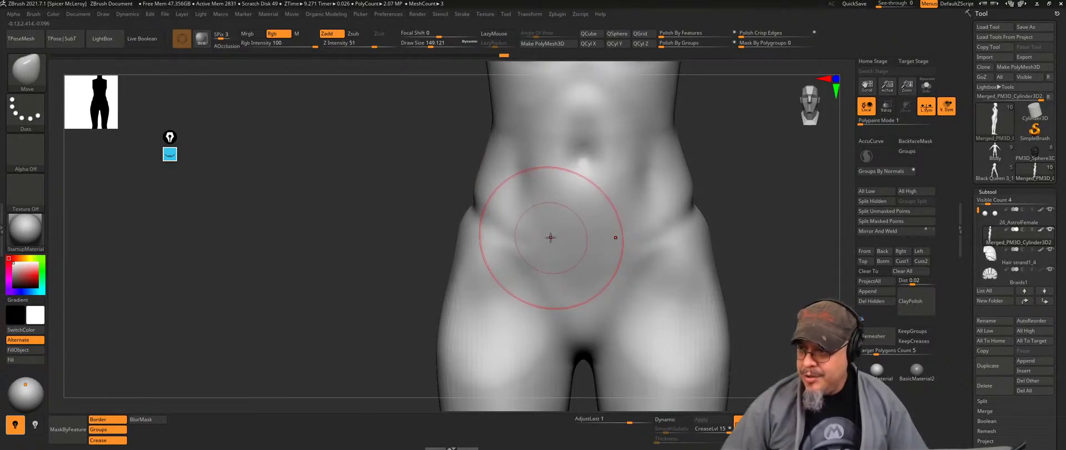
Step: Try to reshape the lower abdomen beside the hip crease with the Move brush
{"action": "mouse_move", "coordinate": [541, 224]}
{"action": "right_mouse_down", "text": "alt"}
{"action": "mouse_move", "coordinate": [481, 224]}
{"action": "mouse_move", "coordinate": [505, 226]}
{"action": "right_mouse_up", "text": "alt"}
{"action": "right_click_drag", "start_coordinate": [447, 250], "coordinate": [485, 243], "text": "alt"}
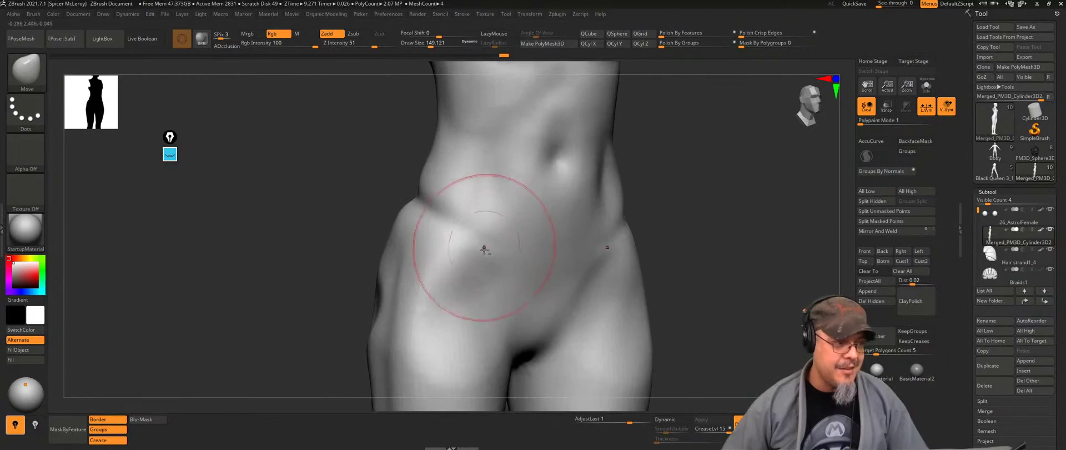
{"action": "left_click_drag", "start_coordinate": [494, 255], "coordinate": [591, 269], "text": "alt"}
{"action": "key", "text": "ctrl+z"}
Step: Build up soft volume across the lower abdomen and the front of the hips with the FormSoft brush
{"action": "key", "text": "b"}
{"action": "key", "text": "f"}
{"action": "key", "text": "s"}
{"action": "right_click_drag", "start_coordinate": [551, 235], "coordinate": [514, 248]}
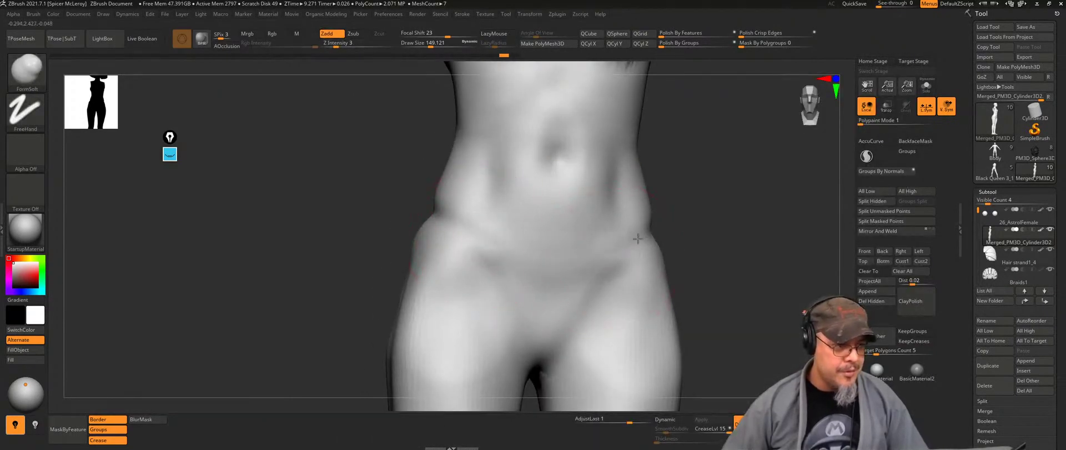
{"action": "mouse_move", "coordinate": [634, 227]}
{"action": "right_mouse_down"}
{"action": "mouse_move", "coordinate": [734, 226]}
{"action": "mouse_move", "coordinate": [567, 297]}
{"action": "right_mouse_up"}
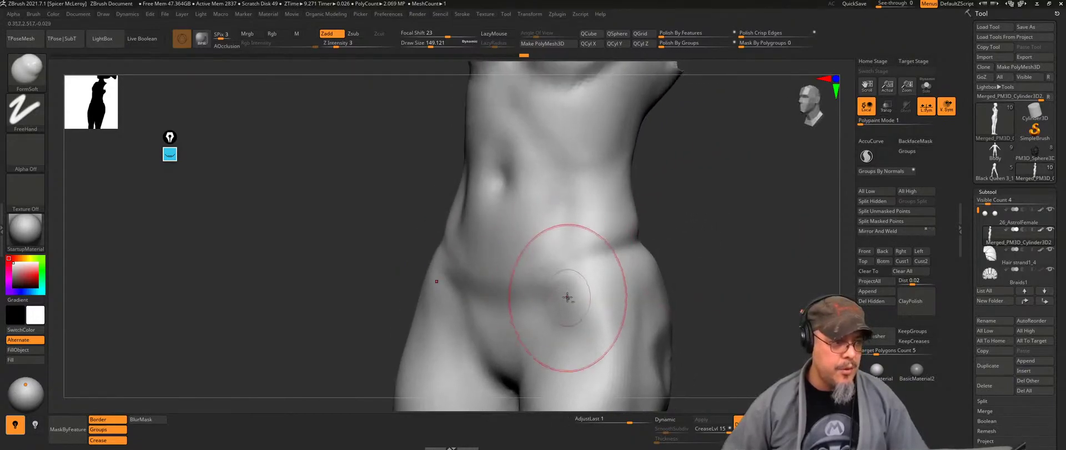
Step: Fill out the side of the hip and the buttocks with a smaller FormSoft brush, smoothing the hatched strokes
{"action": "right_click_drag", "start_coordinate": [743, 281], "coordinate": [714, 221]}
{"action": "left_click_drag", "start_coordinate": [730, 220], "coordinate": [747, 239]}
{"action": "mouse_move", "coordinate": [768, 208]}
{"action": "left_mouse_down"}
{"action": "mouse_move", "coordinate": [716, 179]}
{"action": "mouse_move", "coordinate": [593, 202]}
{"action": "mouse_move", "coordinate": [545, 200]}
{"action": "left_mouse_up"}
{"action": "key", "text": "s"}
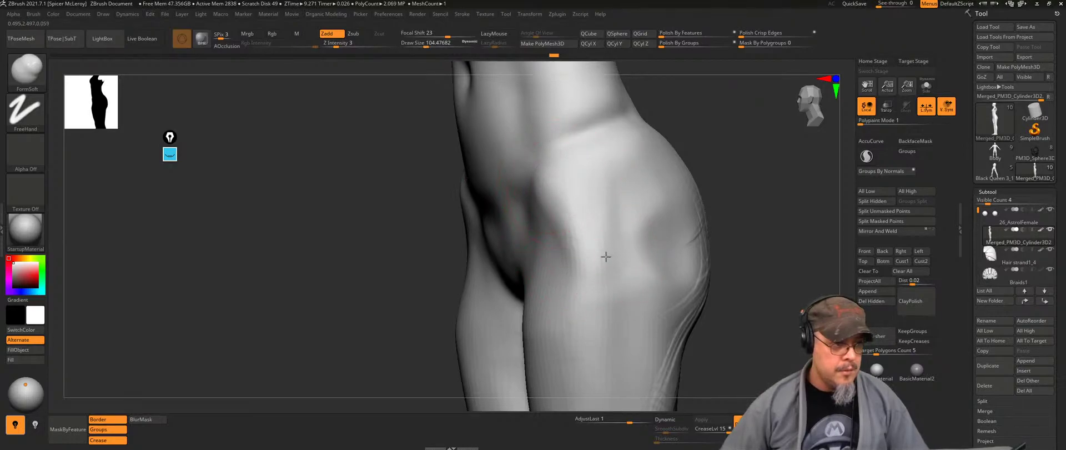
{"action": "key", "text": "shift"}
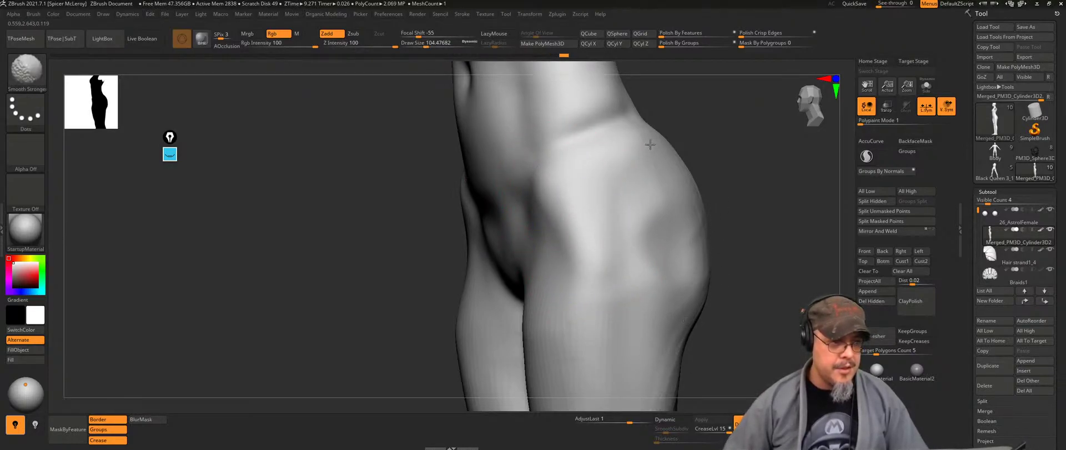
{"action": "mouse_move", "coordinate": [752, 187]}
{"action": "left_mouse_down"}
{"action": "mouse_move", "coordinate": [528, 196]}
{"action": "mouse_move", "coordinate": [608, 174]}
{"action": "mouse_move", "coordinate": [610, 195]}
{"action": "mouse_move", "coordinate": [547, 222]}
{"action": "left_mouse_up"}
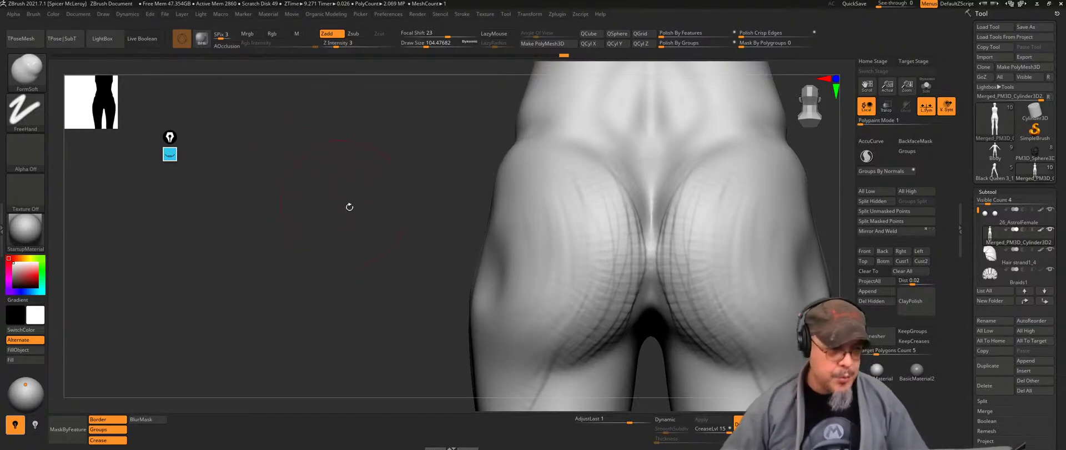
Step: Add ClayBuildup strokes from the rear edge of the armpit down the side of the back
{"action": "mouse_move", "coordinate": [421, 252]}
{"action": "left_mouse_down", "text": "alt"}
{"action": "mouse_move", "coordinate": [324, 249]}
{"action": "mouse_move", "coordinate": [628, 184]}
{"action": "mouse_move", "coordinate": [662, 160]}
{"action": "mouse_move", "coordinate": [712, 193]}
{"action": "mouse_move", "coordinate": [691, 178]}
{"action": "mouse_move", "coordinate": [695, 205]}
{"action": "mouse_move", "coordinate": [773, 155]}
{"action": "mouse_move", "coordinate": [632, 99]}
{"action": "left_mouse_up", "text": "alt"}
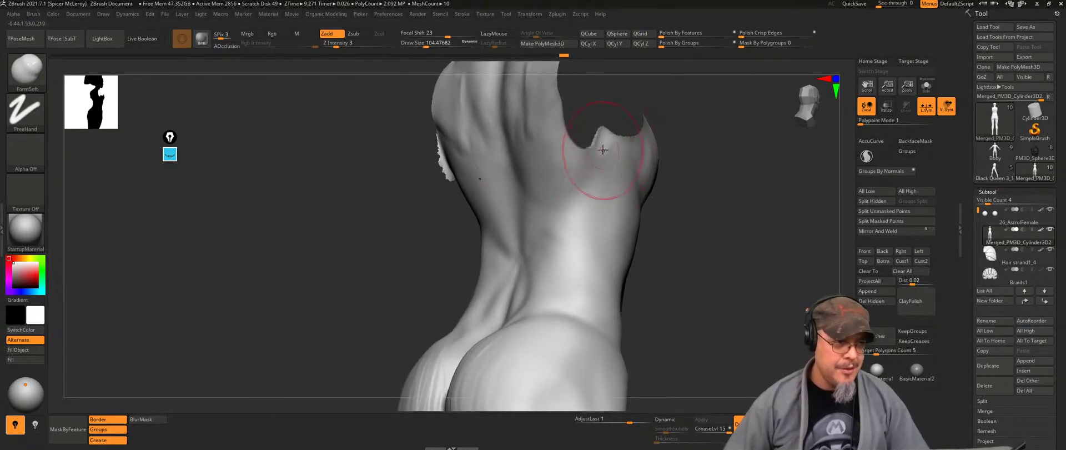
{"action": "key", "text": "b"}
{"action": "key", "text": "b"}
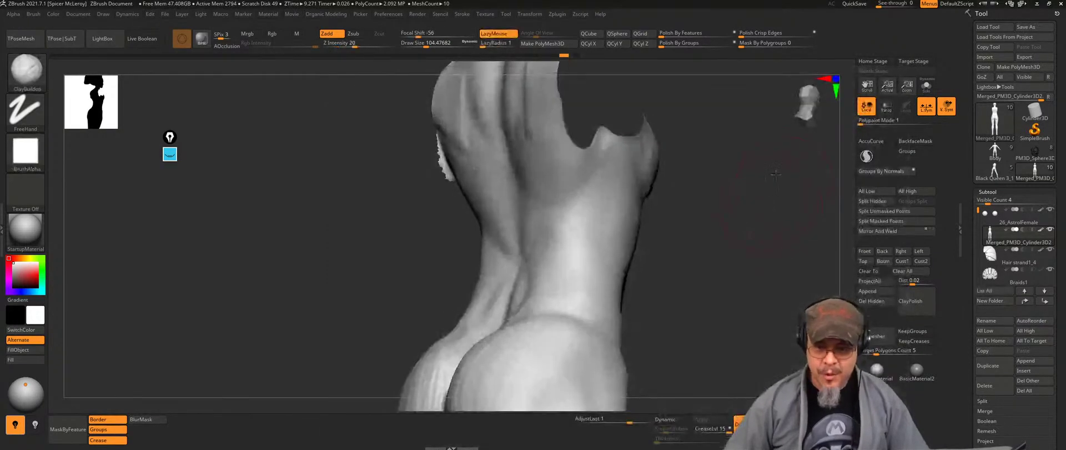
{"action": "left_click_drag", "start_coordinate": [606, 158], "coordinate": [590, 225]}
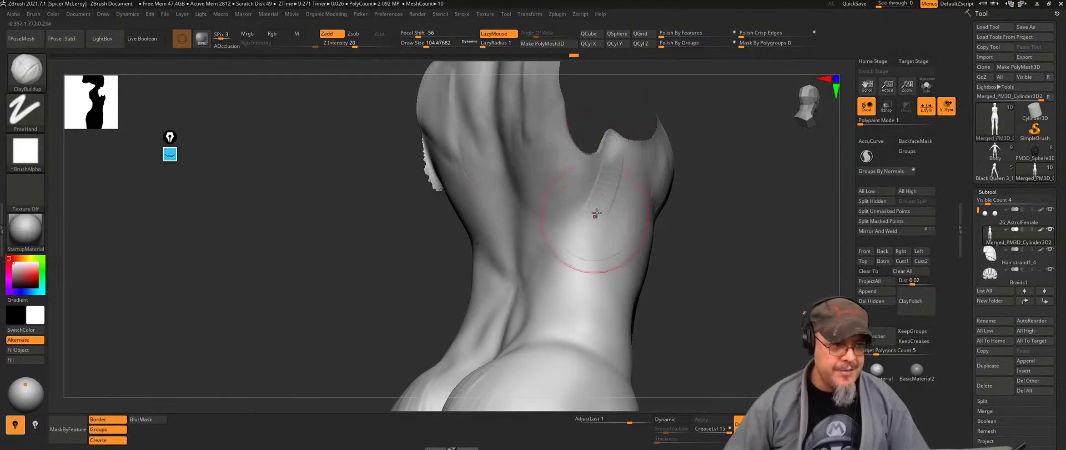
{"action": "left_click_drag", "start_coordinate": [555, 257], "coordinate": [645, 217]}
Step: Adjust the outer end of the shoulder and upper chest contour from the front with the Move brush
{"action": "mouse_move", "coordinate": [777, 187]}
{"action": "left_mouse_down"}
{"action": "mouse_move", "coordinate": [624, 172]}
{"action": "mouse_move", "coordinate": [582, 192]}
{"action": "mouse_move", "coordinate": [637, 147]}
{"action": "left_mouse_up"}
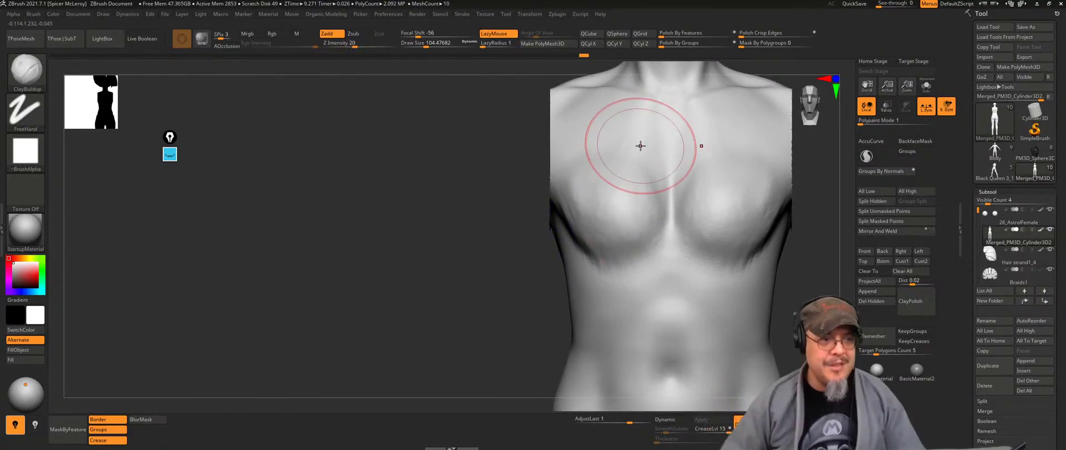
{"action": "right_click_drag", "start_coordinate": [758, 89], "coordinate": [670, 189], "text": "alt"}
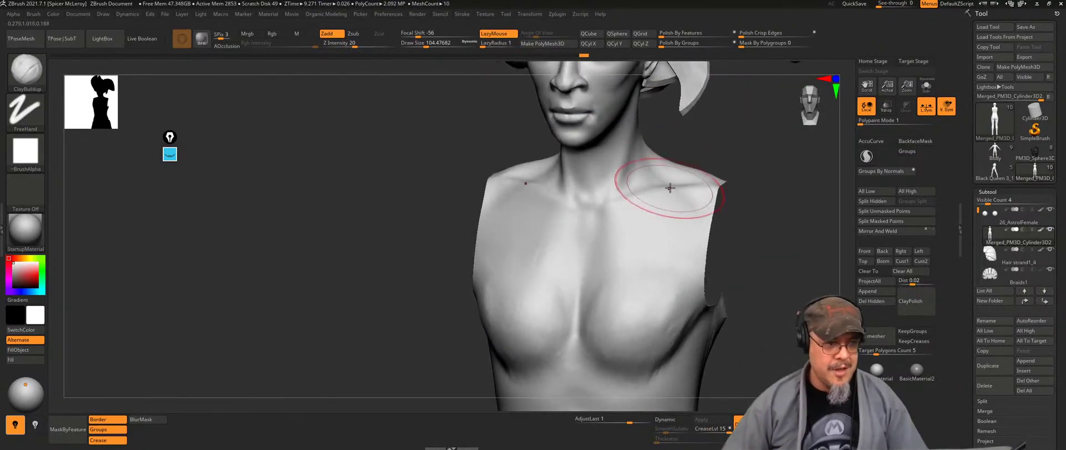
{"action": "key", "text": "b"}
{"action": "key", "text": "m"}
{"action": "key", "text": "v"}
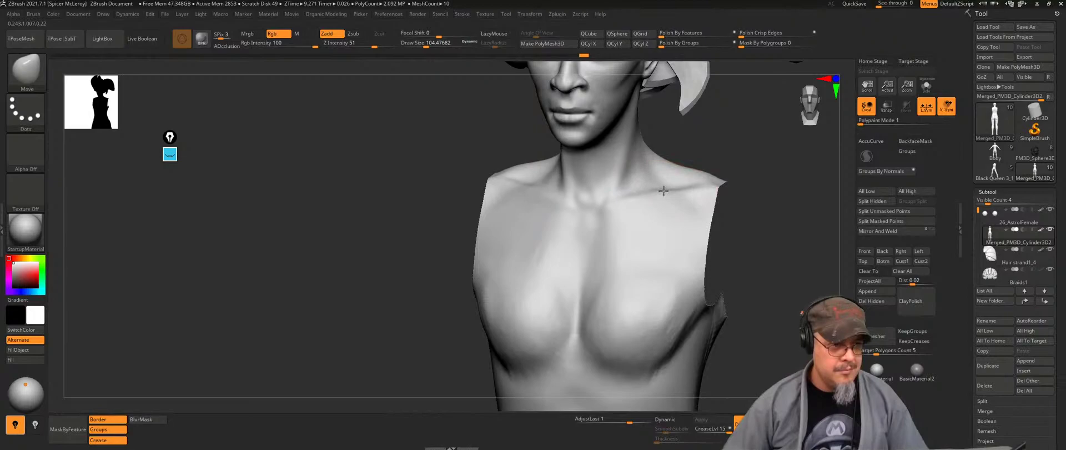
{"action": "right_click_drag", "start_coordinate": [758, 183], "coordinate": [718, 184], "text": "alt"}
{"action": "mouse_move", "coordinate": [717, 184]}
{"action": "left_mouse_down"}
{"action": "mouse_move", "coordinate": [692, 140]}
{"action": "mouse_move", "coordinate": [709, 175]}
{"action": "mouse_move", "coordinate": [667, 178]}
{"action": "mouse_move", "coordinate": [719, 211]}
{"action": "left_mouse_up"}
Step: Smooth the buttocks and the creases beneath them into the backs of the upper thighs
{"action": "left_click_drag", "start_coordinate": [596, 171], "coordinate": [575, 177], "text": "shift"}
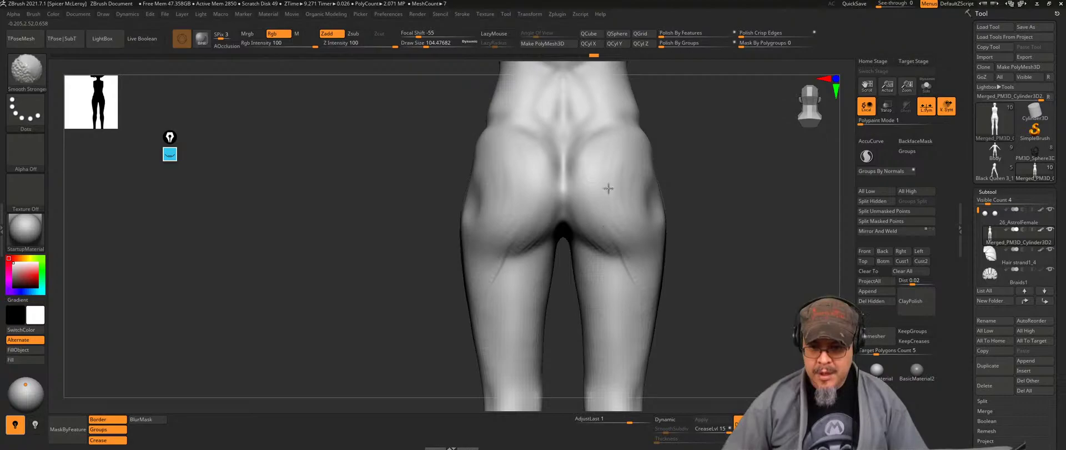
{"action": "mouse_move", "coordinate": [714, 200]}
{"action": "left_mouse_down"}
{"action": "mouse_move", "coordinate": [740, 205]}
{"action": "mouse_move", "coordinate": [702, 173]}
{"action": "left_mouse_up"}
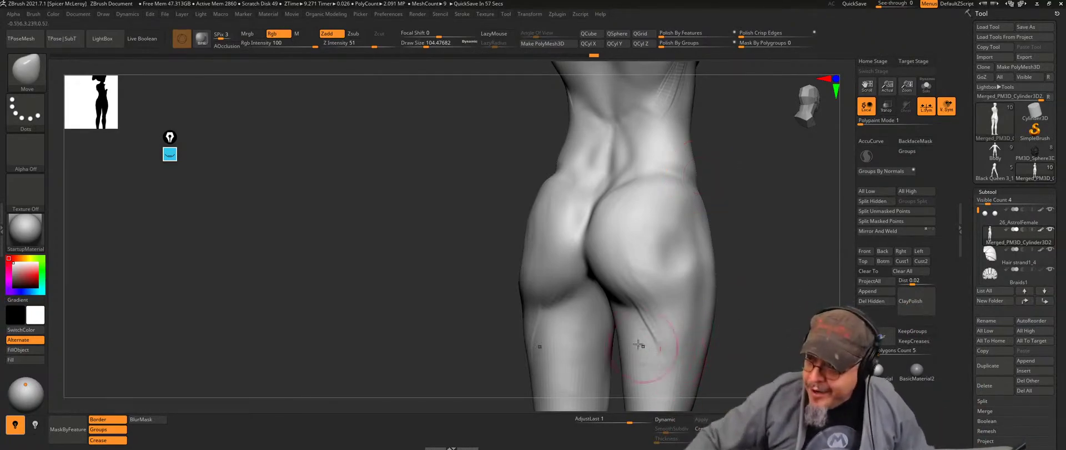
{"action": "left_click_drag", "start_coordinate": [752, 255], "coordinate": [614, 310], "text": "shift"}
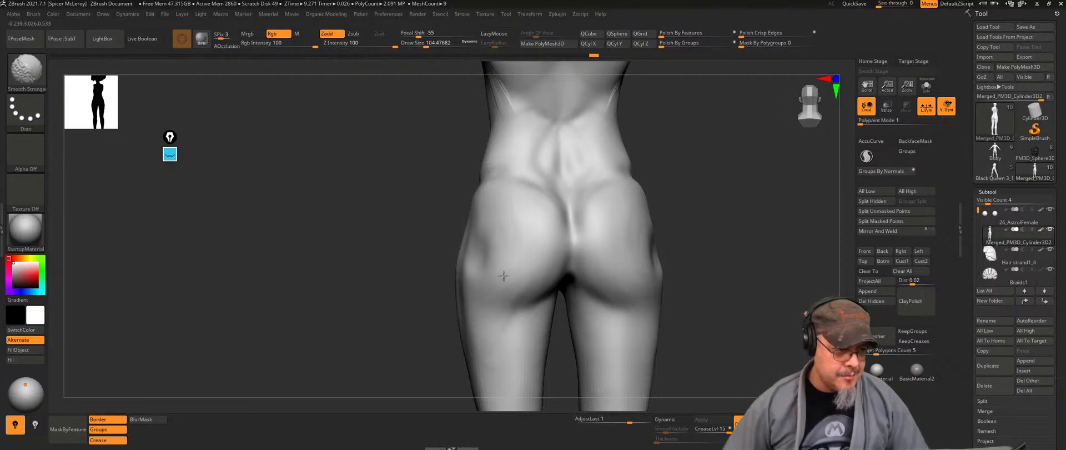
{"action": "left_click_drag", "start_coordinate": [765, 240], "coordinate": [740, 237]}
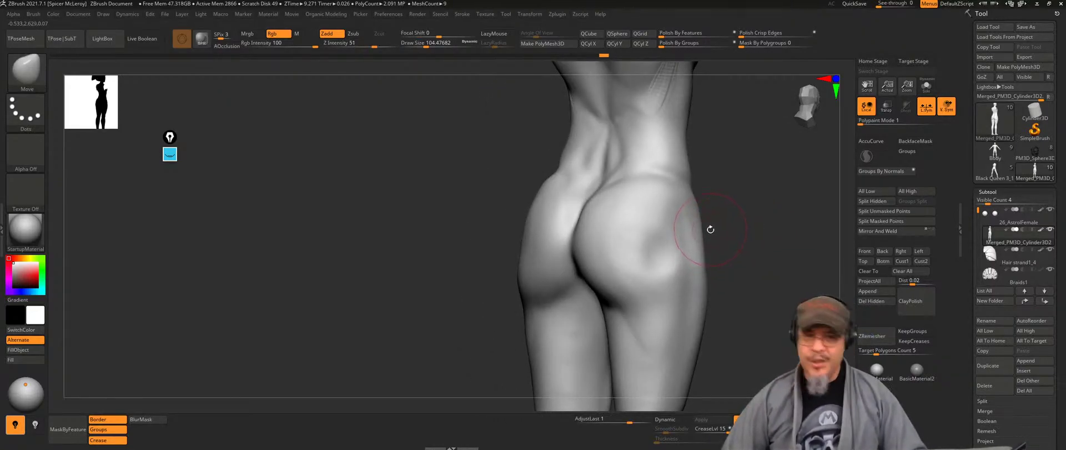
{"action": "left_click_drag", "start_coordinate": [722, 240], "coordinate": [719, 273]}
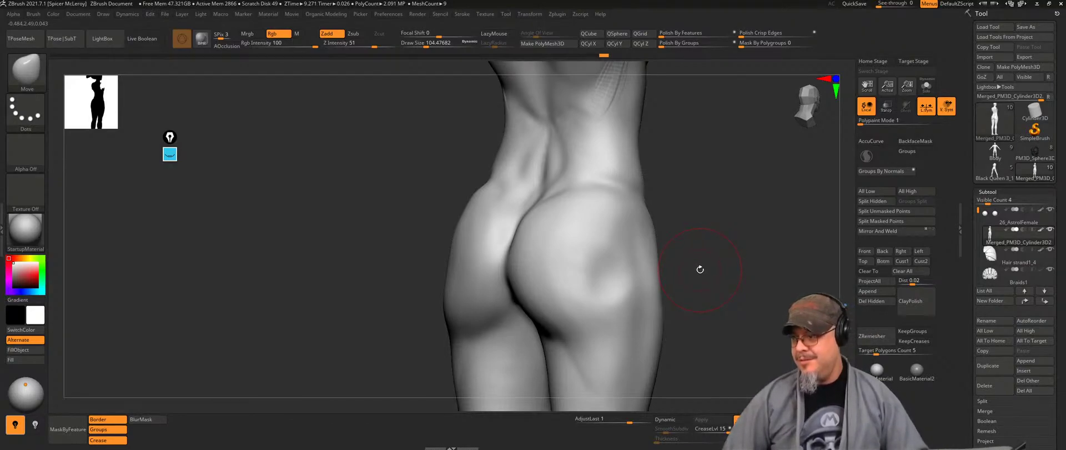
{"action": "left_click_drag", "start_coordinate": [718, 253], "coordinate": [738, 242]}
{"action": "left_click_drag", "start_coordinate": [716, 183], "coordinate": [715, 285], "text": "alt"}
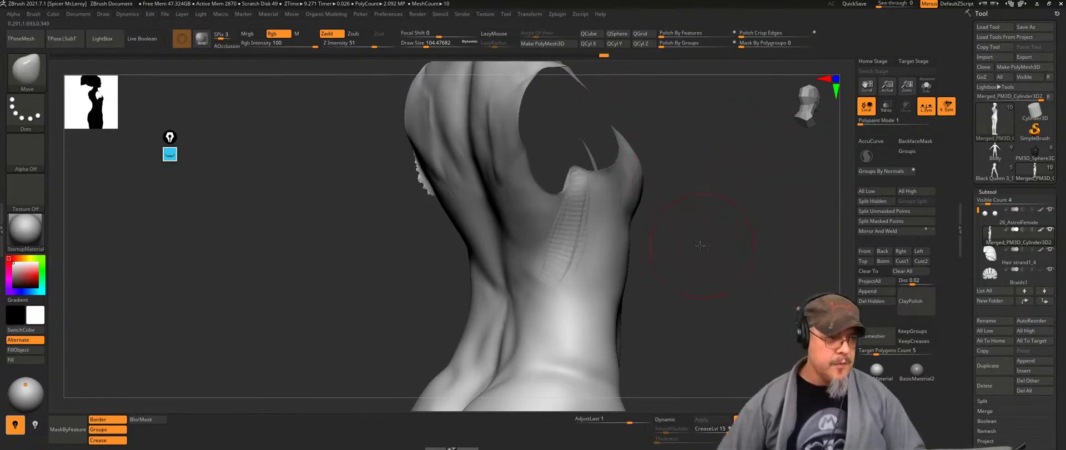
{"action": "left_click_drag", "start_coordinate": [702, 243], "coordinate": [681, 242]}
{"action": "left_click_drag", "start_coordinate": [767, 262], "coordinate": [703, 233], "text": "alt"}
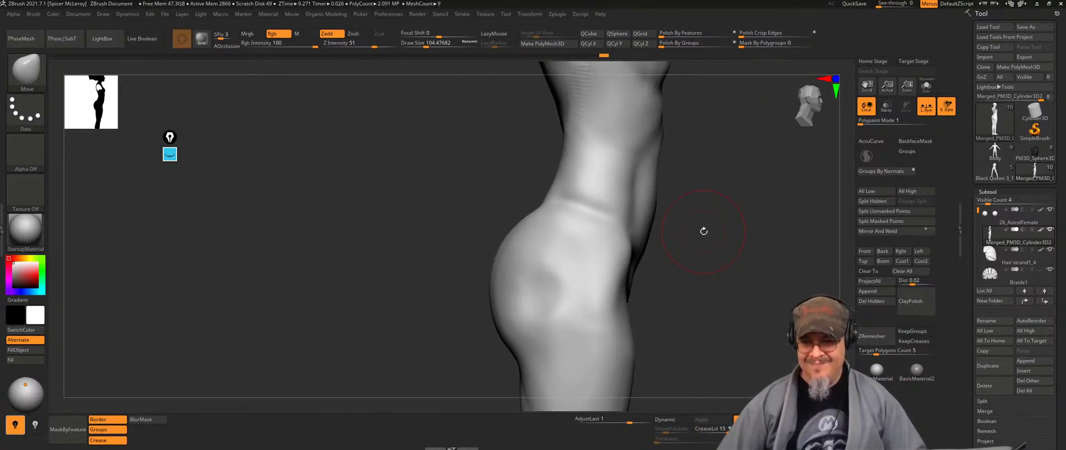
Step: Switch to File Explorer and open the 01leglandmarks image from the Week 7 folder
{"action": "key", "text": "super"}
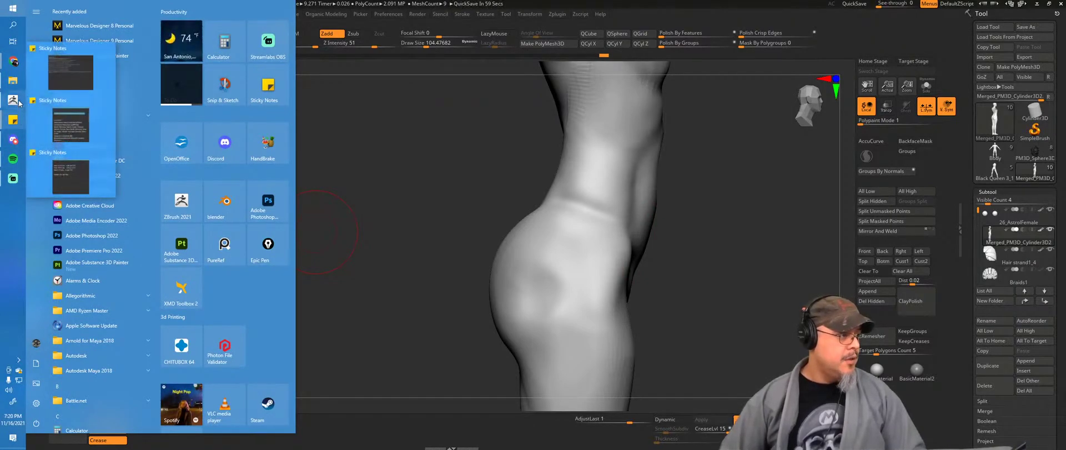
{"action": "left_click", "coordinate": [13, 80]}
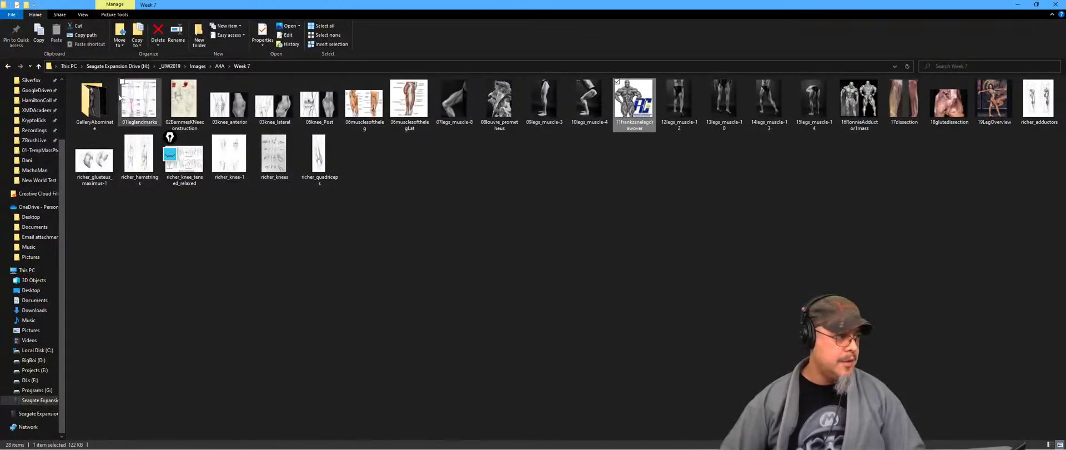
{"action": "double_click", "coordinate": [142, 103]}
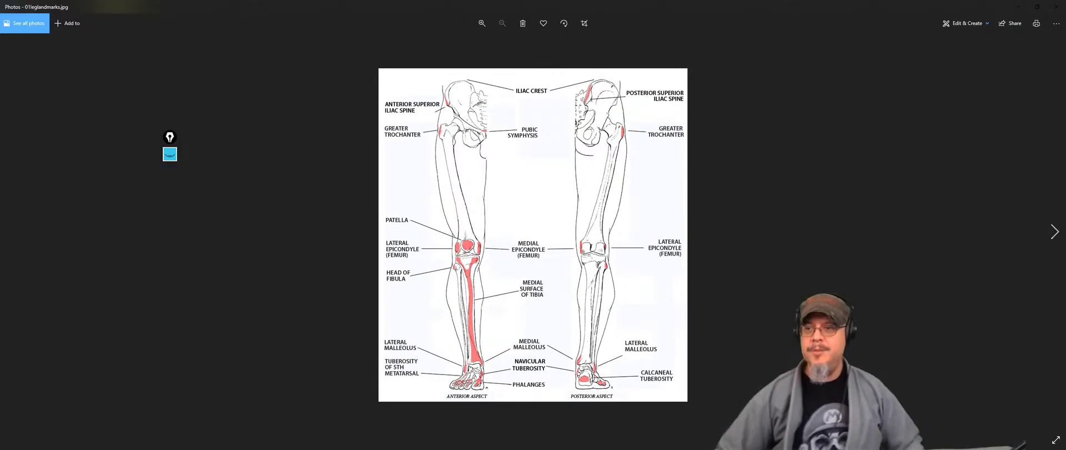
Step: Mark the anterior superior iliac spine and greater trochanter in blue on the anterior leg diagram, underlining the Greater Trochanter label
{"action": "left_click", "coordinate": [170, 156]}
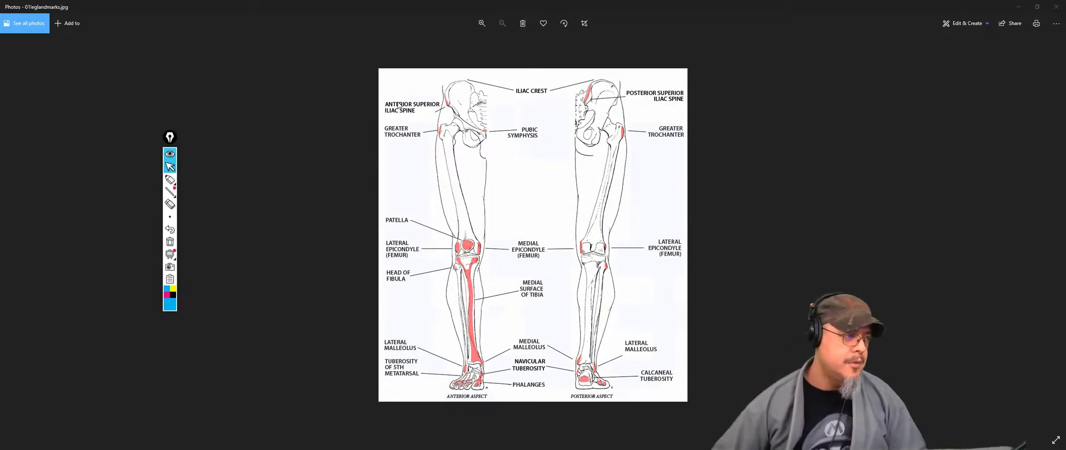
{"action": "left_click", "coordinate": [170, 179]}
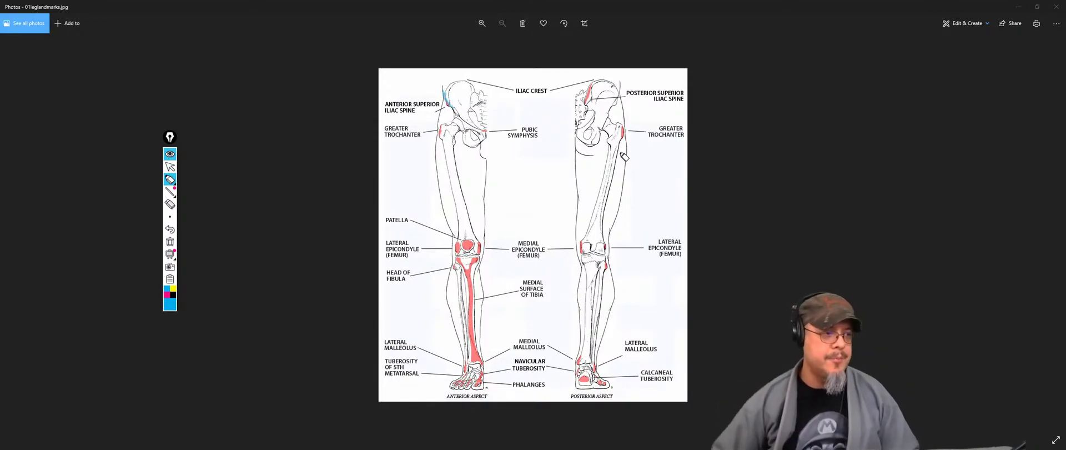
{"action": "left_click_drag", "start_coordinate": [383, 143], "coordinate": [422, 143]}
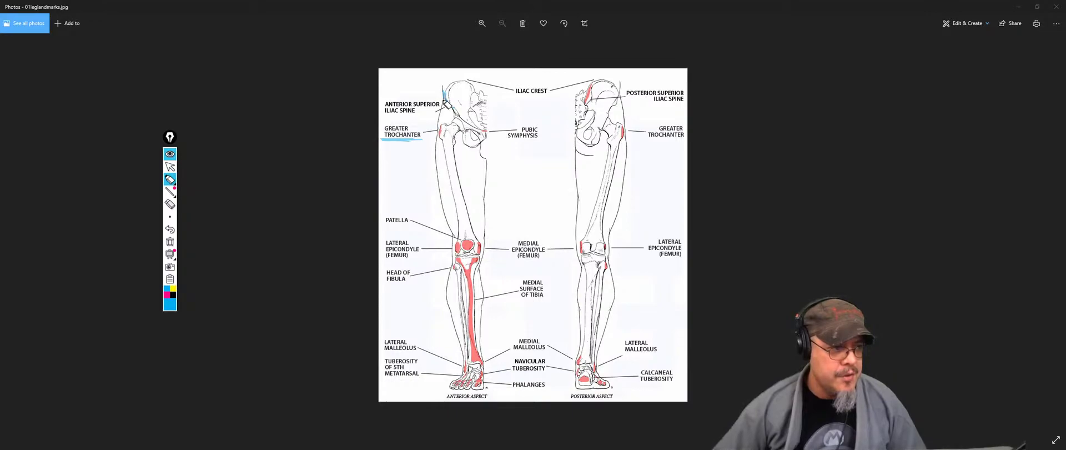
{"action": "left_click_drag", "start_coordinate": [439, 115], "coordinate": [437, 130]}
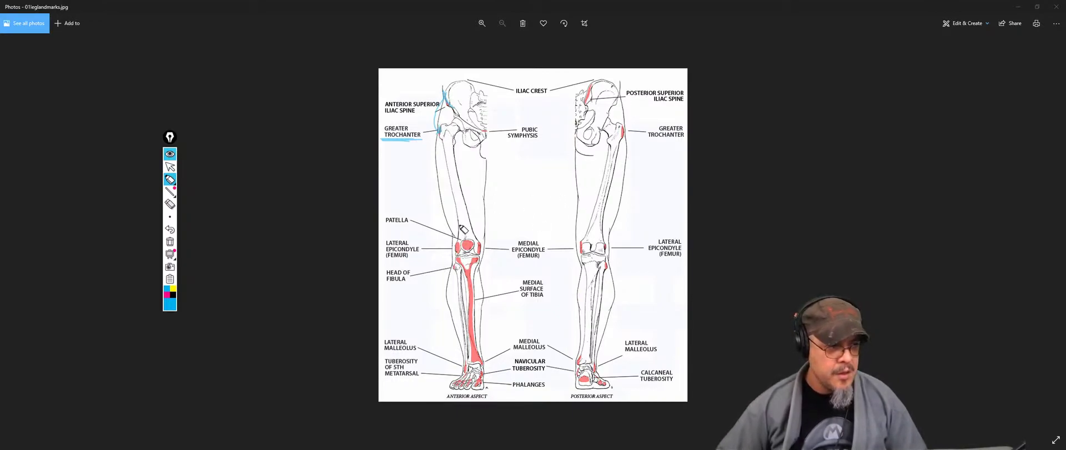
Step: Mark the kneecap, femoral epicondyles and medial tibia surface on the anterior leg, and underline the Patella and Head of Fibula labels
{"action": "mouse_move", "coordinate": [386, 228]}
{"action": "left_mouse_down"}
{"action": "mouse_move", "coordinate": [412, 228]}
{"action": "mouse_move", "coordinate": [382, 228]}
{"action": "left_mouse_up"}
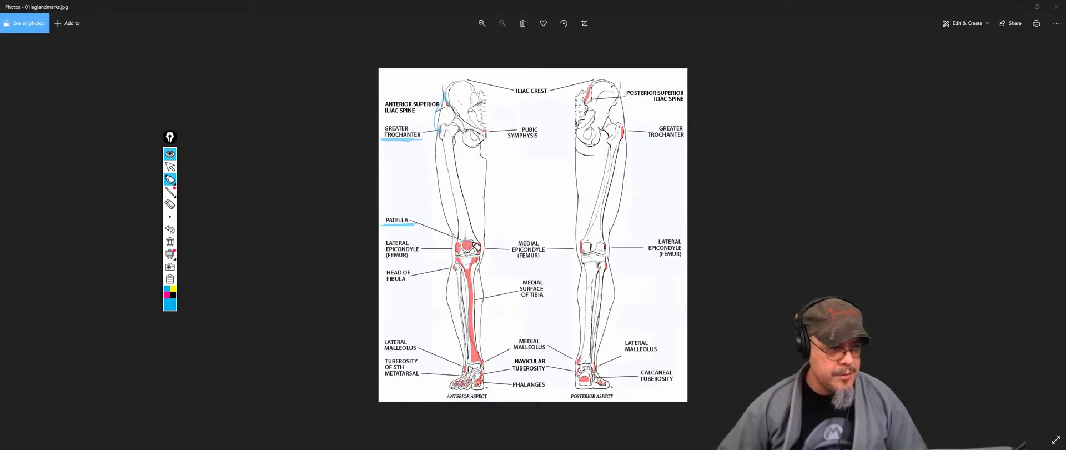
{"action": "left_click_drag", "start_coordinate": [463, 243], "coordinate": [463, 250]}
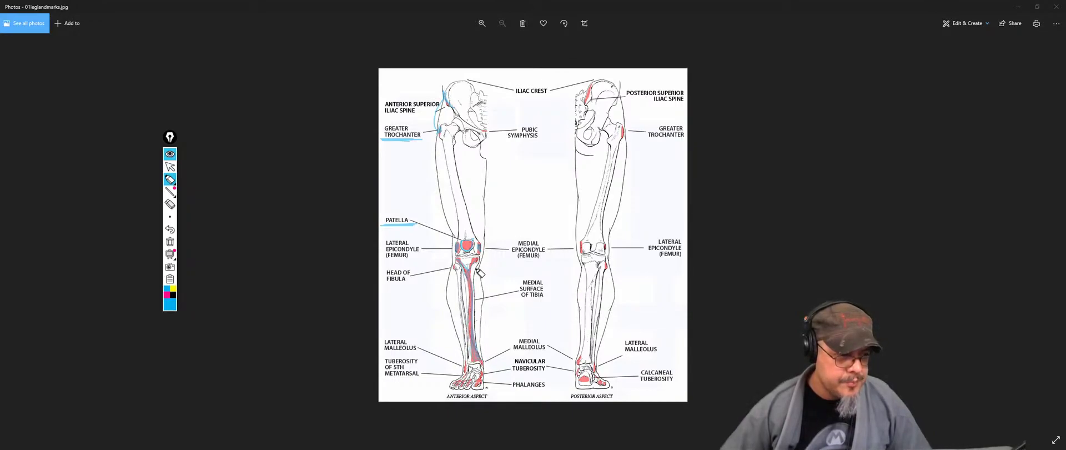
{"action": "left_click_drag", "start_coordinate": [381, 284], "coordinate": [413, 286]}
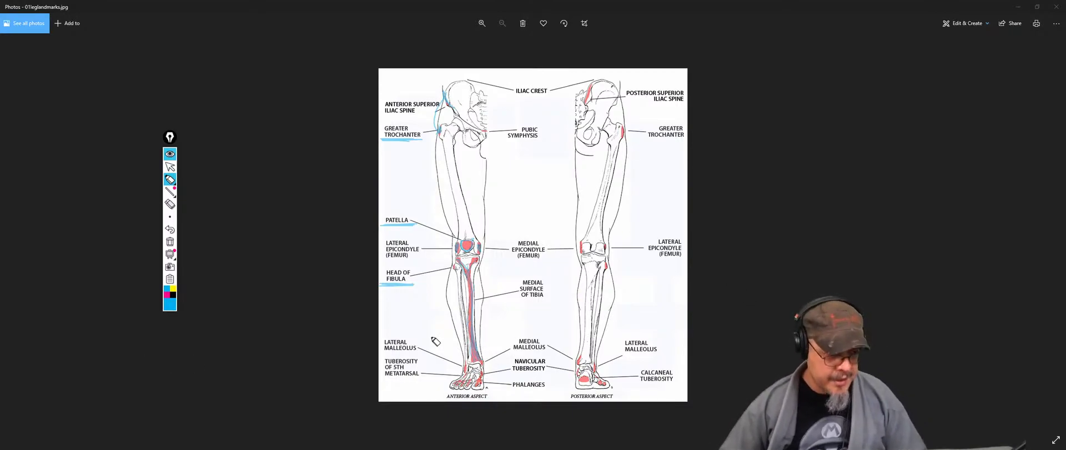
Step: Underline the Lateral Malleolus and Medial Malleolus labels and draw arrows from them to the anterior ankle
{"action": "left_click_drag", "start_coordinate": [374, 352], "coordinate": [416, 352]}
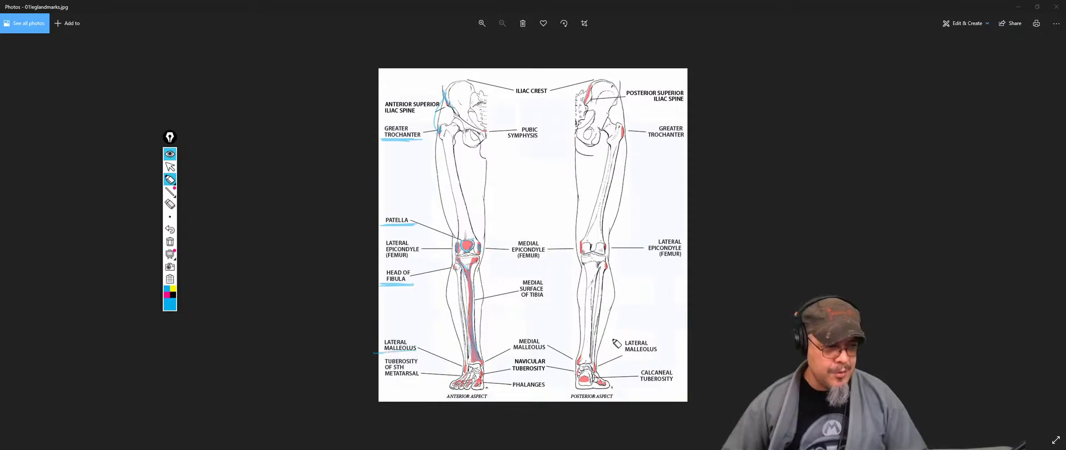
{"action": "left_click_drag", "start_coordinate": [507, 351], "coordinate": [555, 351]}
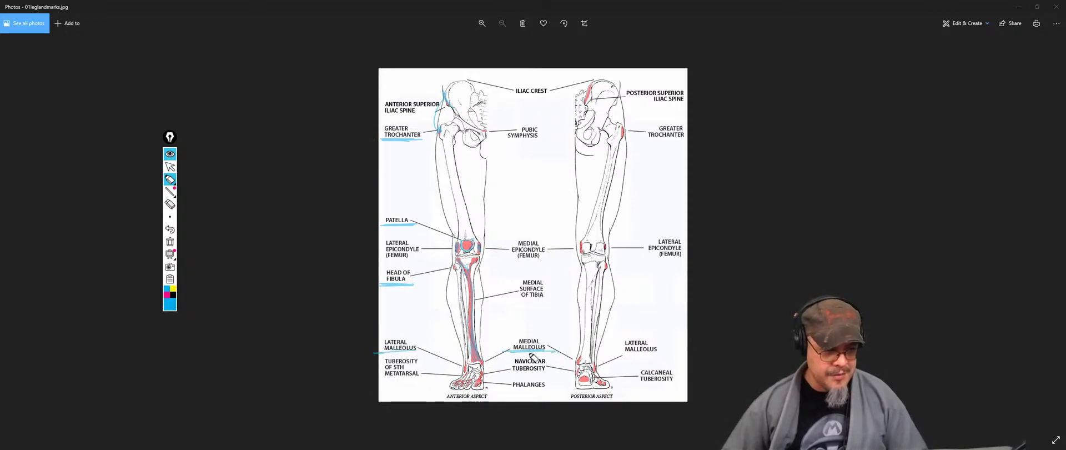
{"action": "left_click_drag", "start_coordinate": [454, 359], "coordinate": [464, 369]}
{"action": "left_click_drag", "start_coordinate": [508, 349], "coordinate": [494, 364]}
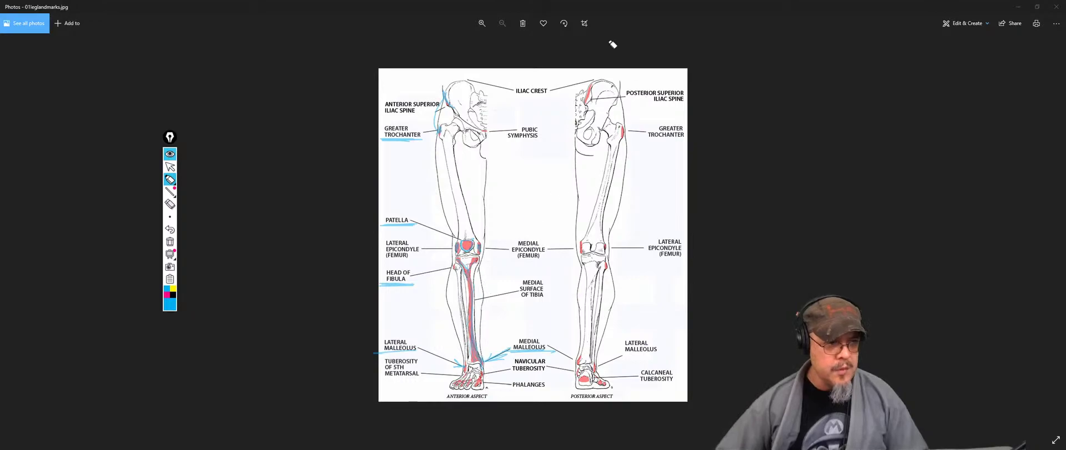
Step: Handwrite F above the anterior leg diagram and B above the posterior one
{"action": "left_click_drag", "start_coordinate": [417, 74], "coordinate": [397, 76]}
{"action": "left_click_drag", "start_coordinate": [662, 74], "coordinate": [657, 88]}
{"action": "left_click_drag", "start_coordinate": [654, 73], "coordinate": [656, 89]}
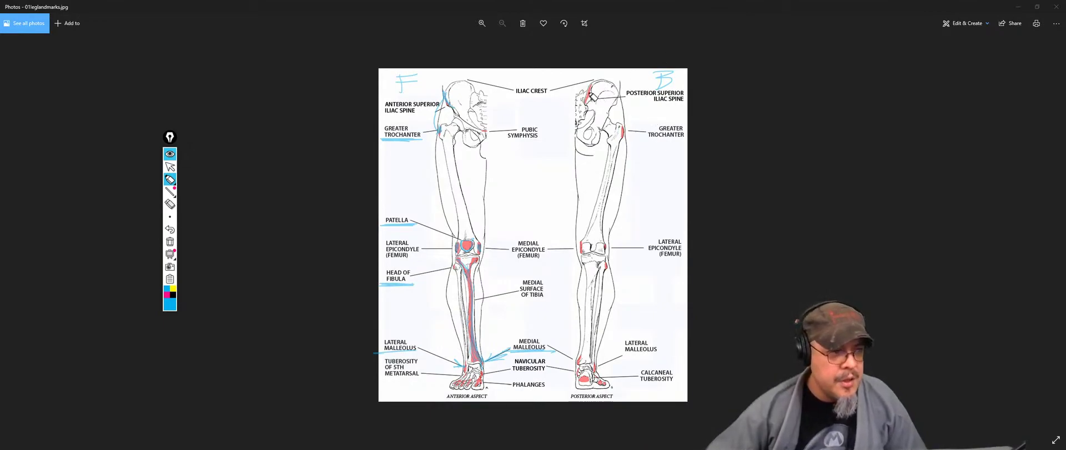
Step: Mark the posterior superior iliac spine and underline the posterior Greater Trochanter, Lateral Epicondyle and Medial Epicondyle labels
{"action": "left_click_drag", "start_coordinate": [594, 100], "coordinate": [590, 105]}
{"action": "left_click_drag", "start_coordinate": [645, 140], "coordinate": [686, 139]}
{"action": "left_click_drag", "start_coordinate": [680, 256], "coordinate": [655, 257]}
{"action": "left_click_drag", "start_coordinate": [552, 259], "coordinate": [506, 259]}
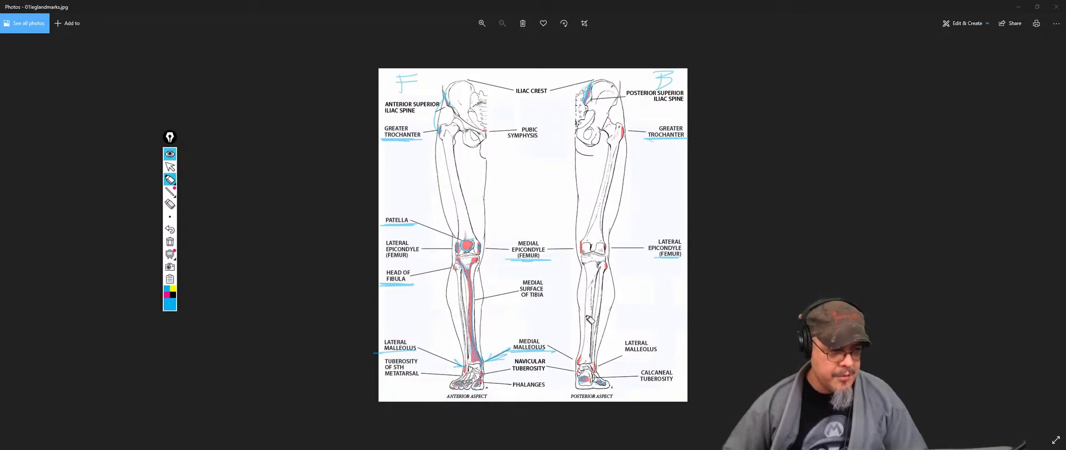
Step: Advance to the 02BammesKneeconstruction image and clear all pen annotations from the screen
{"action": "key", "text": "ctrl+shift+2"}
{"action": "left_click", "coordinate": [1046, 203]}
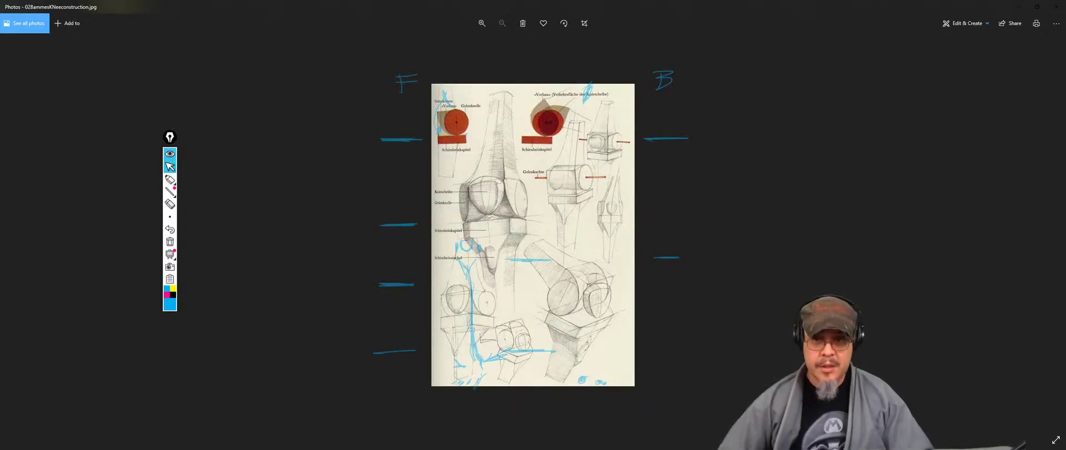
{"action": "left_click", "coordinate": [170, 241]}
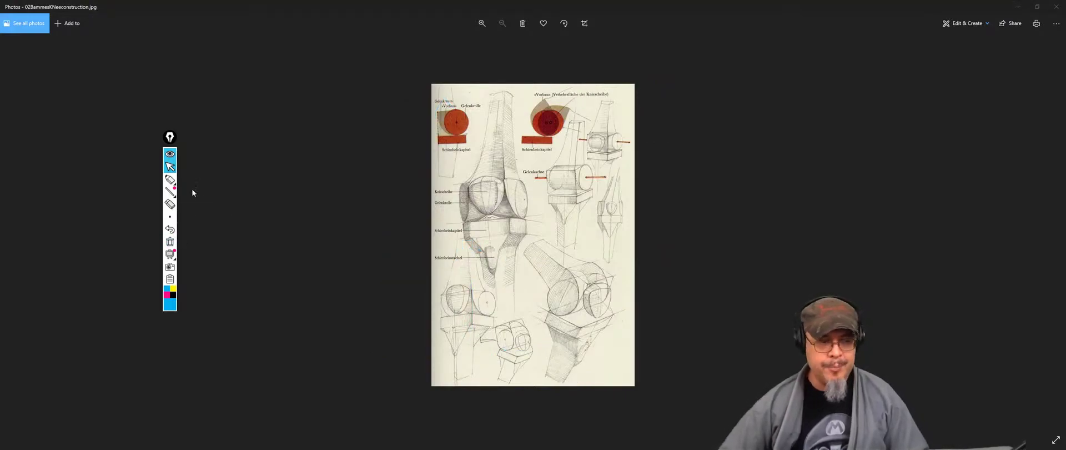
Step: Outline in blue pen the kneecap and joint condyle on the large knee drawing, plus the Gelenkachse cylinder, axis and tibia block
{"action": "scroll", "coordinate": [468, 233], "scroll_direction": "up", "scroll_amount": 4, "text": "ctrl"}
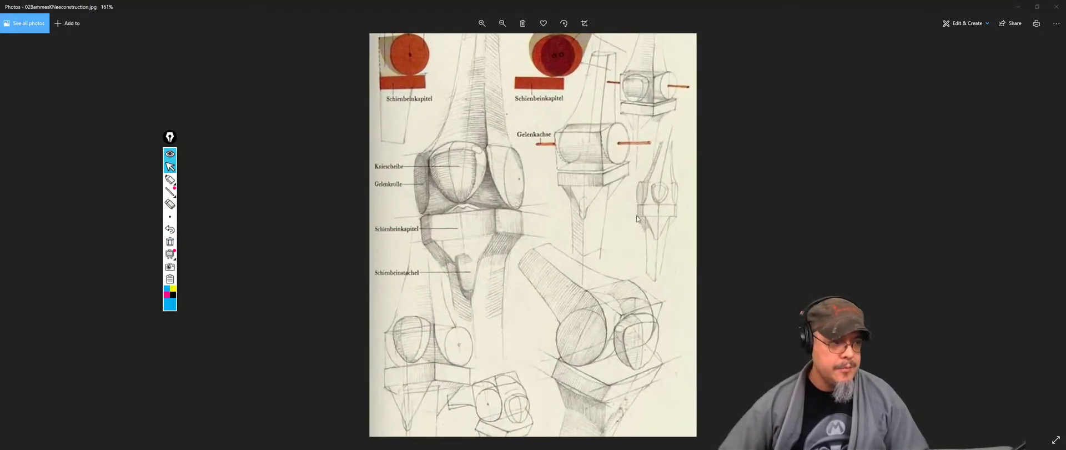
{"action": "left_click", "coordinate": [174, 181]}
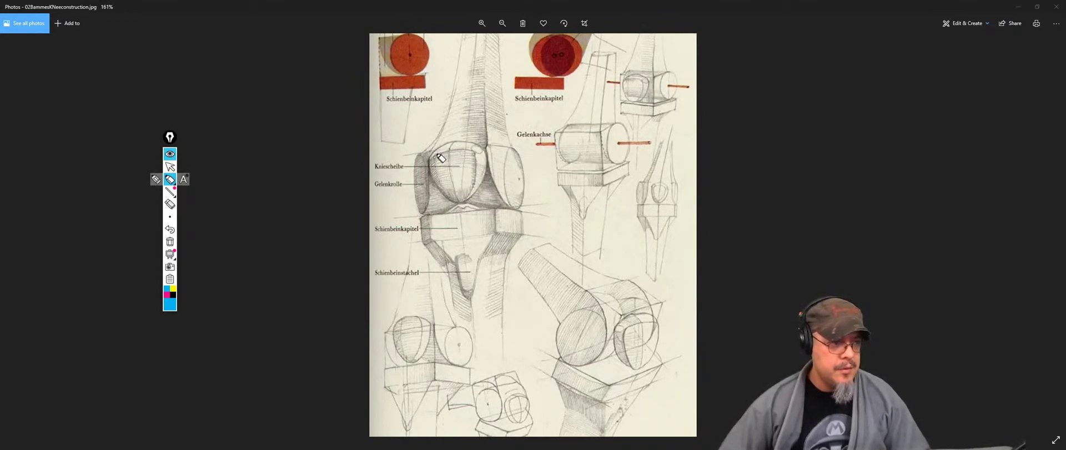
{"action": "mouse_move", "coordinate": [425, 151]}
{"action": "left_mouse_down"}
{"action": "mouse_move", "coordinate": [485, 147]}
{"action": "mouse_move", "coordinate": [472, 201]}
{"action": "mouse_move", "coordinate": [439, 177]}
{"action": "mouse_move", "coordinate": [454, 202]}
{"action": "mouse_move", "coordinate": [483, 212]}
{"action": "left_mouse_up"}
{"action": "mouse_move", "coordinate": [510, 147]}
{"action": "left_mouse_down"}
{"action": "mouse_move", "coordinate": [523, 195]}
{"action": "mouse_move", "coordinate": [500, 184]}
{"action": "mouse_move", "coordinate": [512, 149]}
{"action": "left_mouse_up"}
{"action": "mouse_move", "coordinate": [623, 131]}
{"action": "left_mouse_down"}
{"action": "mouse_move", "coordinate": [617, 166]}
{"action": "mouse_move", "coordinate": [629, 130]}
{"action": "mouse_move", "coordinate": [618, 161]}
{"action": "mouse_move", "coordinate": [525, 147]}
{"action": "mouse_move", "coordinate": [591, 148]}
{"action": "mouse_move", "coordinate": [561, 154]}
{"action": "mouse_move", "coordinate": [578, 133]}
{"action": "mouse_move", "coordinate": [580, 164]}
{"action": "mouse_move", "coordinate": [594, 174]}
{"action": "mouse_move", "coordinate": [632, 163]}
{"action": "mouse_move", "coordinate": [627, 182]}
{"action": "mouse_move", "coordinate": [560, 186]}
{"action": "mouse_move", "coordinate": [599, 186]}
{"action": "mouse_move", "coordinate": [564, 186]}
{"action": "mouse_move", "coordinate": [556, 173]}
{"action": "mouse_move", "coordinate": [555, 185]}
{"action": "left_mouse_up"}
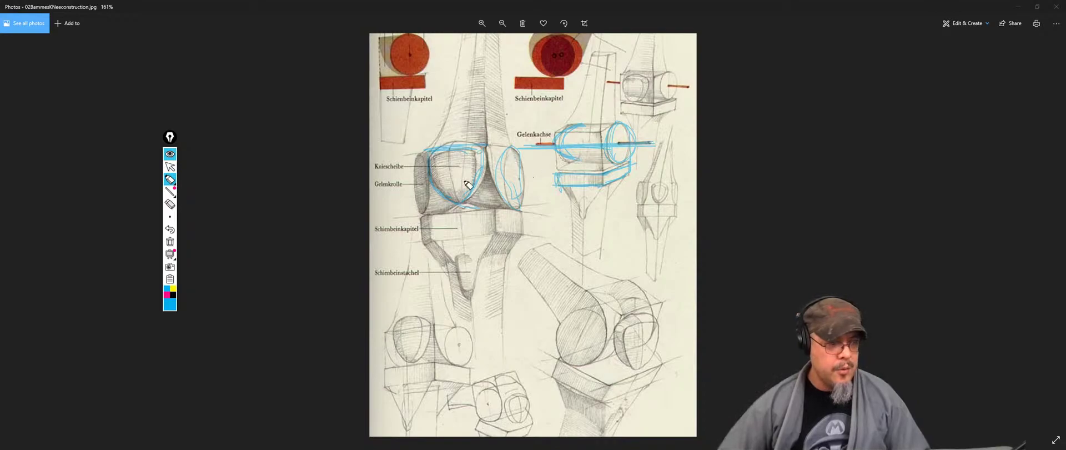
Step: Sketch the patellar tendon from the kneecap down to the Schienbeinstachel, with lines crossing the Schienbeinkapitel block
{"action": "mouse_move", "coordinate": [448, 197]}
{"action": "left_mouse_down"}
{"action": "mouse_move", "coordinate": [464, 280]}
{"action": "mouse_move", "coordinate": [458, 270]}
{"action": "mouse_move", "coordinate": [473, 289]}
{"action": "left_mouse_up"}
{"action": "mouse_move", "coordinate": [476, 207]}
{"action": "left_mouse_down"}
{"action": "mouse_move", "coordinate": [468, 288]}
{"action": "mouse_move", "coordinate": [450, 214]}
{"action": "mouse_move", "coordinate": [464, 251]}
{"action": "left_mouse_up"}
{"action": "mouse_move", "coordinate": [483, 221]}
{"action": "left_mouse_down"}
{"action": "mouse_move", "coordinate": [483, 247]}
{"action": "mouse_move", "coordinate": [485, 218]}
{"action": "mouse_move", "coordinate": [496, 255]}
{"action": "mouse_move", "coordinate": [474, 254]}
{"action": "mouse_move", "coordinate": [525, 272]}
{"action": "left_mouse_up"}
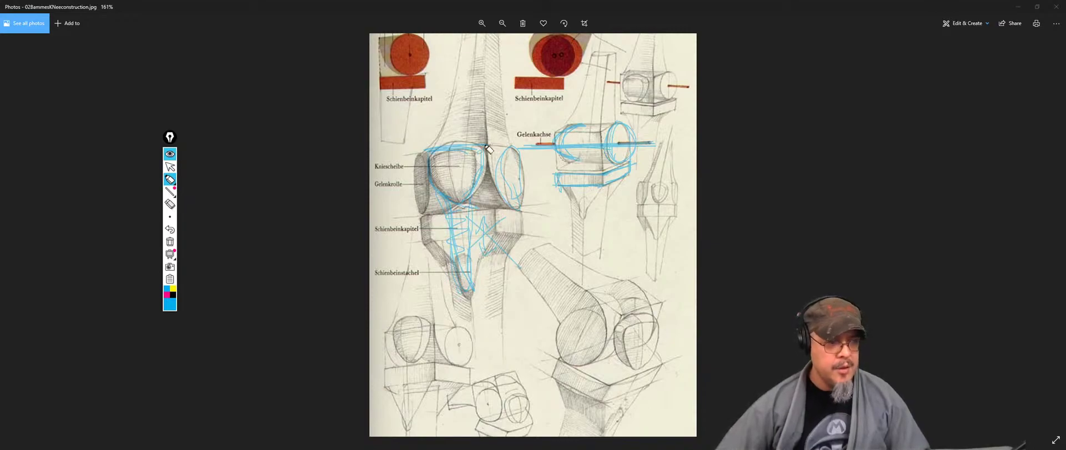
Step: Draw lines up the femur above the kneecap and marks beside the Schienbeinkapitel label, and clear all pen annotations
{"action": "mouse_move", "coordinate": [439, 153]}
{"action": "left_mouse_down"}
{"action": "mouse_move", "coordinate": [435, 117]}
{"action": "mouse_move", "coordinate": [434, 161]}
{"action": "left_mouse_up"}
{"action": "left_click_drag", "start_coordinate": [443, 94], "coordinate": [430, 146]}
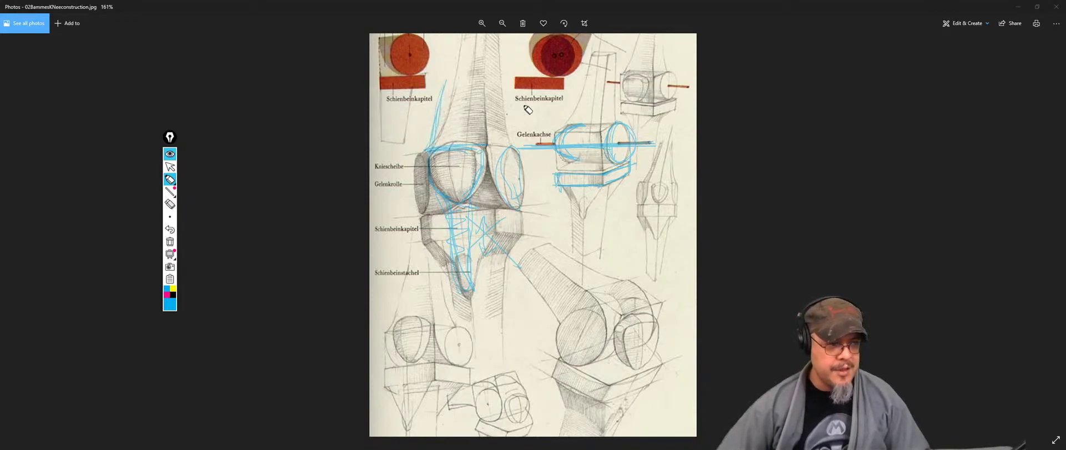
{"action": "left_click_drag", "start_coordinate": [473, 96], "coordinate": [478, 147]}
{"action": "mouse_move", "coordinate": [470, 82]}
{"action": "left_mouse_down"}
{"action": "mouse_move", "coordinate": [476, 139]}
{"action": "mouse_move", "coordinate": [482, 116]}
{"action": "left_mouse_up"}
{"action": "left_click_drag", "start_coordinate": [453, 54], "coordinate": [450, 71]}
{"action": "left_click_drag", "start_coordinate": [439, 54], "coordinate": [475, 51]}
{"action": "mouse_move", "coordinate": [374, 240]}
{"action": "left_mouse_down"}
{"action": "mouse_move", "coordinate": [399, 253]}
{"action": "mouse_move", "coordinate": [426, 240]}
{"action": "left_mouse_up"}
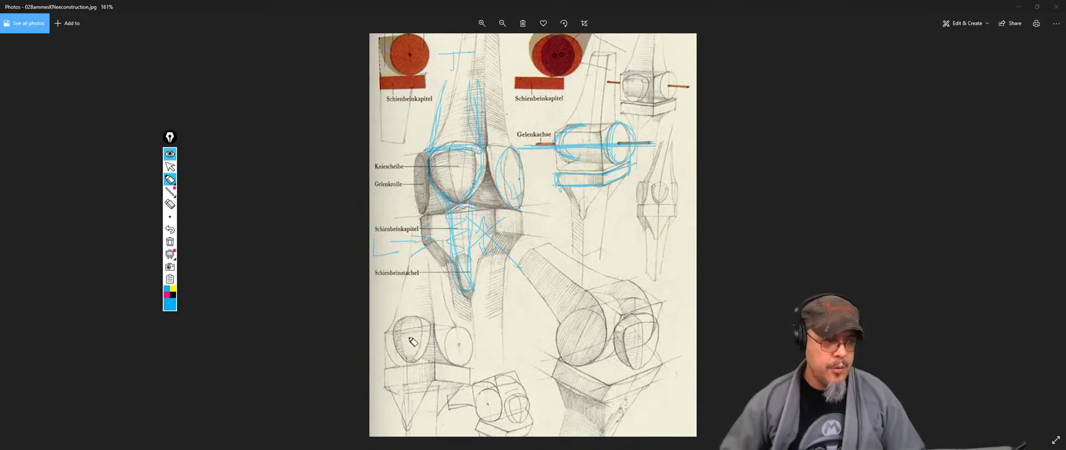
{"action": "left_click", "coordinate": [169, 242]}
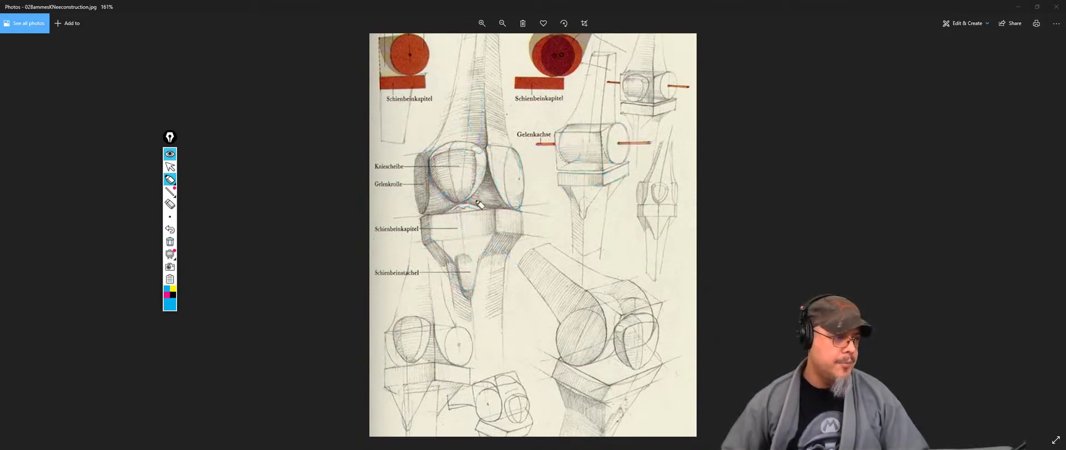
Step: Advance to the 06musclesoftheleg image and mark the front of the hip at the top of the anterior thigh diagram
{"action": "key", "text": "ctrl+shift+2"}
{"action": "left_click", "coordinate": [1048, 225]}
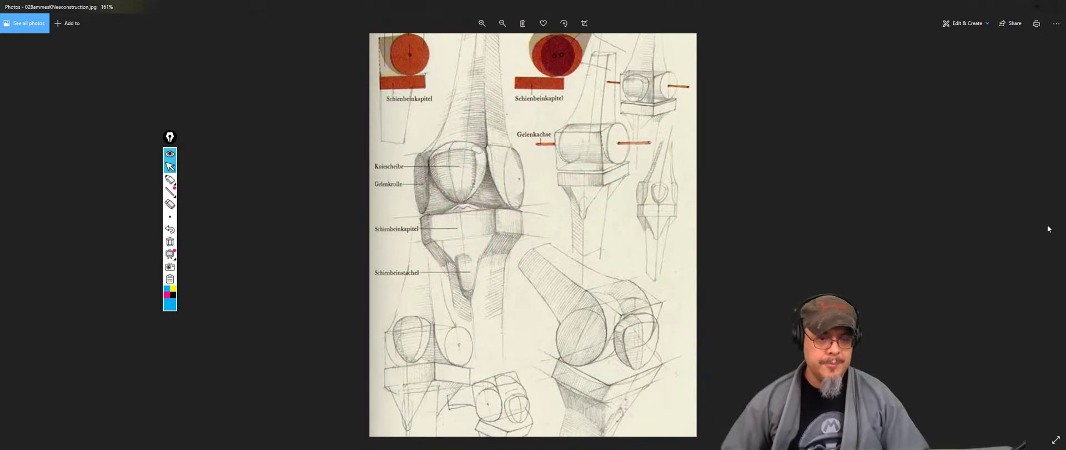
{"action": "scroll", "coordinate": [698, 174], "scroll_direction": "down", "scroll_amount": 3}
{"action": "left_click", "coordinate": [1046, 238]}
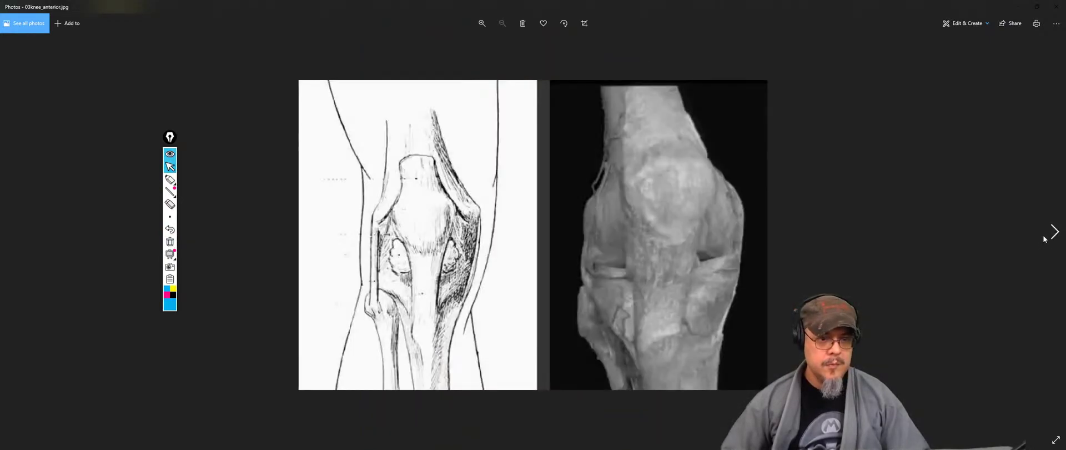
{"action": "left_click", "coordinate": [1052, 231]}
{"action": "left_click", "coordinate": [1051, 232]}
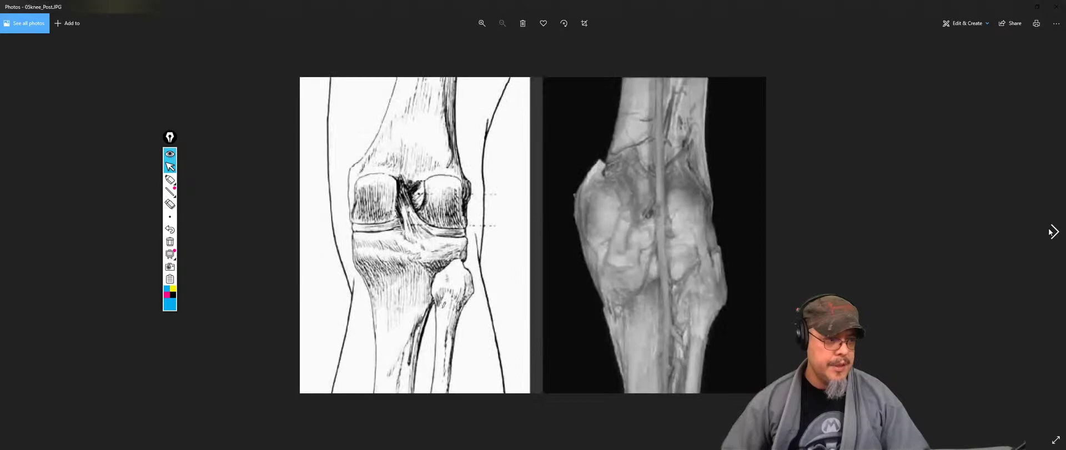
{"action": "left_click", "coordinate": [1051, 231]}
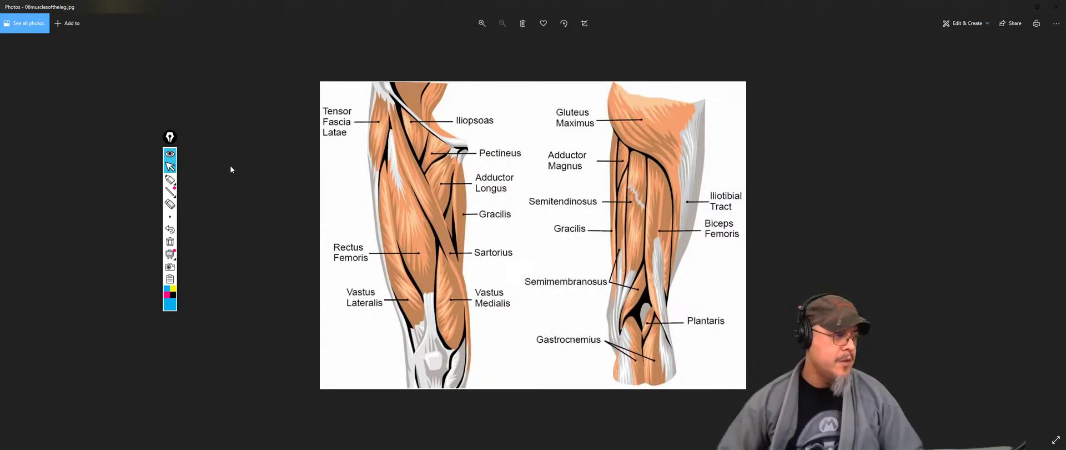
{"action": "left_click", "coordinate": [171, 180]}
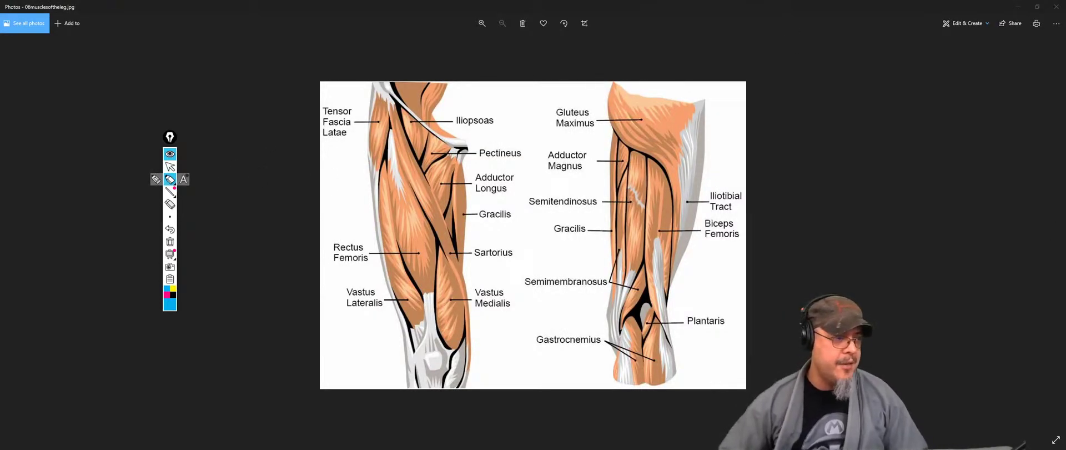
{"action": "left_click_drag", "start_coordinate": [384, 79], "coordinate": [393, 94]}
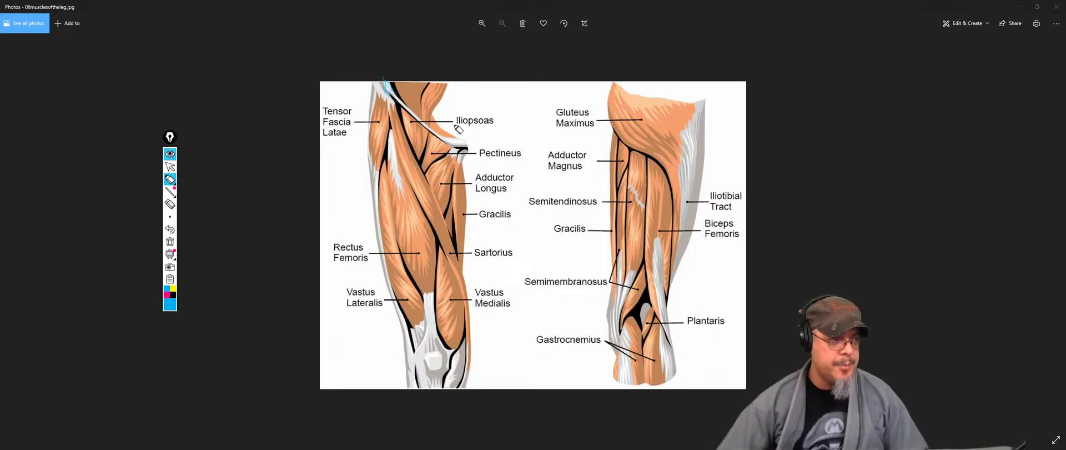
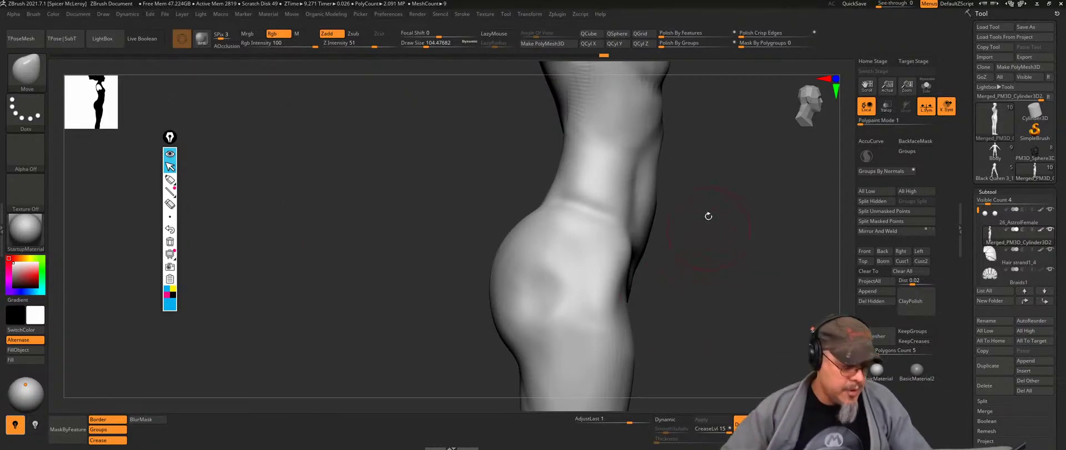
{"action": "key", "text": "b"}
{"action": "key", "text": "c"}
{"action": "key", "text": "b"}
{"action": "mouse_move", "coordinate": [702, 277]}
{"action": "left_mouse_down"}
{"action": "mouse_move", "coordinate": [688, 198]}
{"action": "mouse_move", "coordinate": [692, 224]}
{"action": "left_mouse_up"}
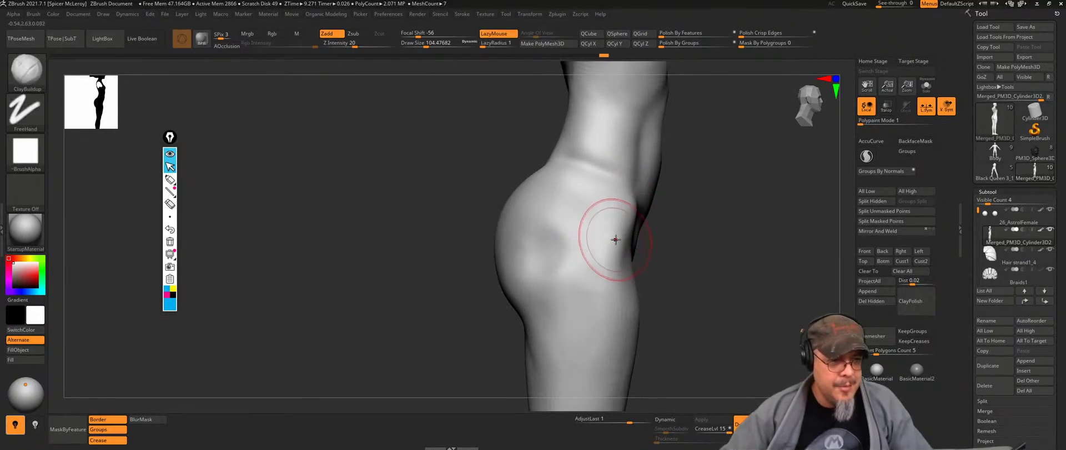
{"action": "key", "text": "b"}
{"action": "key", "text": "m"}
{"action": "key", "text": "v"}
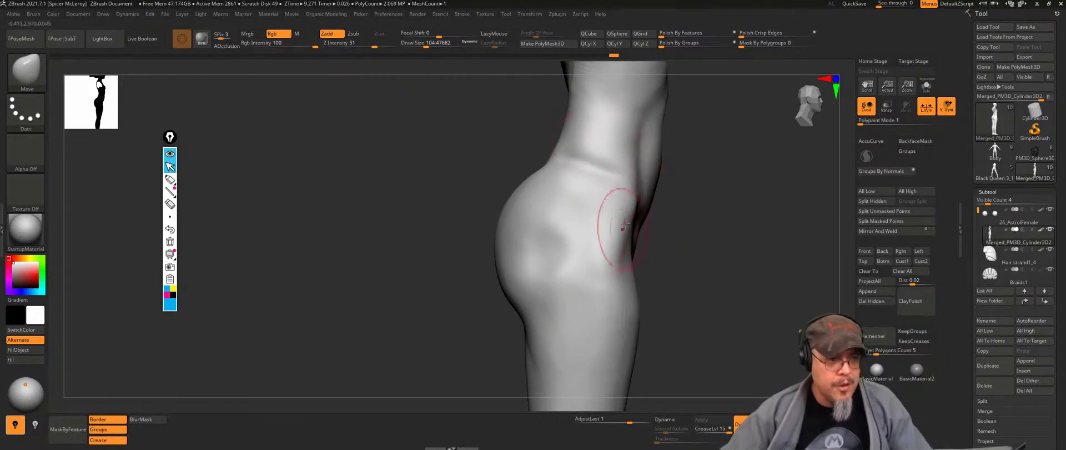
Step: Build up the side of the hip below the iliac crest with ClayBuildup strokes
{"action": "key", "text": "b"}
{"action": "key", "text": "c"}
{"action": "key", "text": "b"}
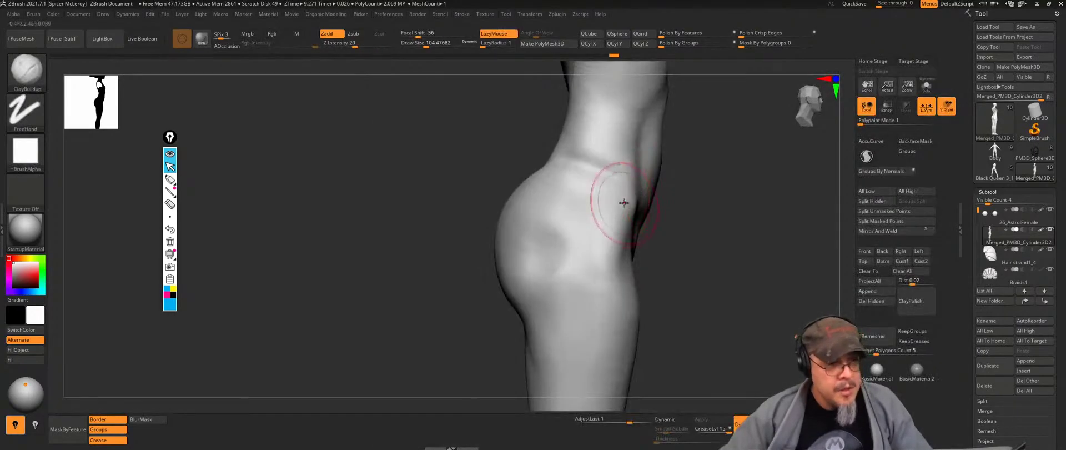
{"action": "left_click_drag", "start_coordinate": [619, 206], "coordinate": [597, 263]}
{"action": "mouse_move", "coordinate": [633, 211]}
{"action": "left_mouse_down"}
{"action": "mouse_move", "coordinate": [610, 262]}
{"action": "mouse_move", "coordinate": [615, 255]}
{"action": "left_mouse_up"}
{"action": "mouse_move", "coordinate": [611, 186]}
{"action": "left_mouse_down"}
{"action": "mouse_move", "coordinate": [600, 222]}
{"action": "mouse_move", "coordinate": [573, 223]}
{"action": "left_mouse_up"}
{"action": "mouse_move", "coordinate": [560, 170]}
{"action": "left_mouse_down"}
{"action": "mouse_move", "coordinate": [556, 212]}
{"action": "mouse_move", "coordinate": [545, 174]}
{"action": "mouse_move", "coordinate": [558, 202]}
{"action": "left_mouse_up"}
Step: Build up both glutes with ClayBuildup strokes fanning from the sacrum down and outward to the gluteal fold
{"action": "left_click_drag", "start_coordinate": [729, 202], "coordinate": [788, 202]}
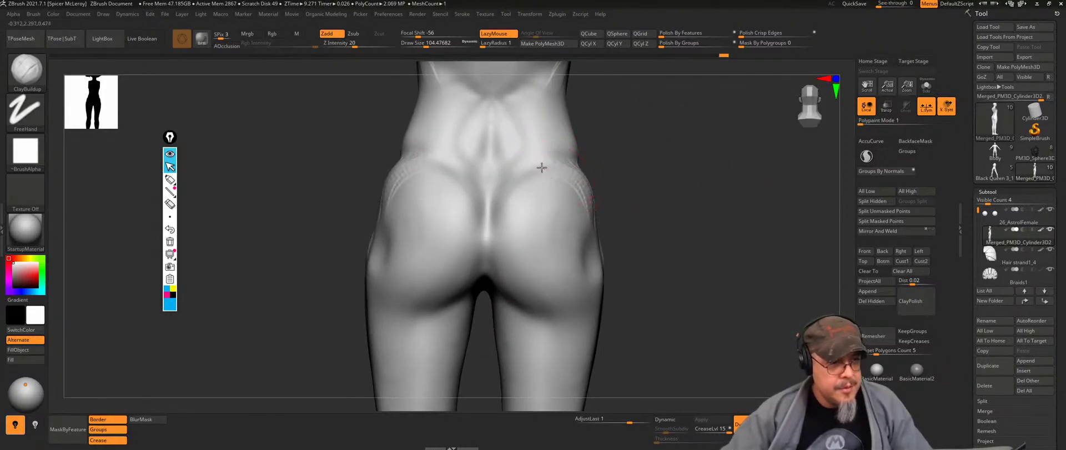
{"action": "mouse_move", "coordinate": [658, 205]}
{"action": "left_mouse_down"}
{"action": "mouse_move", "coordinate": [631, 171]}
{"action": "mouse_move", "coordinate": [573, 175]}
{"action": "mouse_move", "coordinate": [599, 226]}
{"action": "left_mouse_up"}
{"action": "left_click_drag", "start_coordinate": [543, 173], "coordinate": [561, 244]}
{"action": "mouse_move", "coordinate": [513, 188]}
{"action": "left_mouse_down"}
{"action": "mouse_move", "coordinate": [564, 272]}
{"action": "mouse_move", "coordinate": [556, 278]}
{"action": "left_mouse_up"}
{"action": "left_click_drag", "start_coordinate": [680, 222], "coordinate": [728, 202]}
{"action": "left_click_drag", "start_coordinate": [493, 151], "coordinate": [523, 240]}
{"action": "left_click_drag", "start_coordinate": [500, 177], "coordinate": [525, 236]}
{"action": "mouse_move", "coordinate": [504, 136]}
{"action": "left_mouse_down"}
{"action": "mouse_move", "coordinate": [523, 236]}
{"action": "mouse_move", "coordinate": [515, 125]}
{"action": "left_mouse_up"}
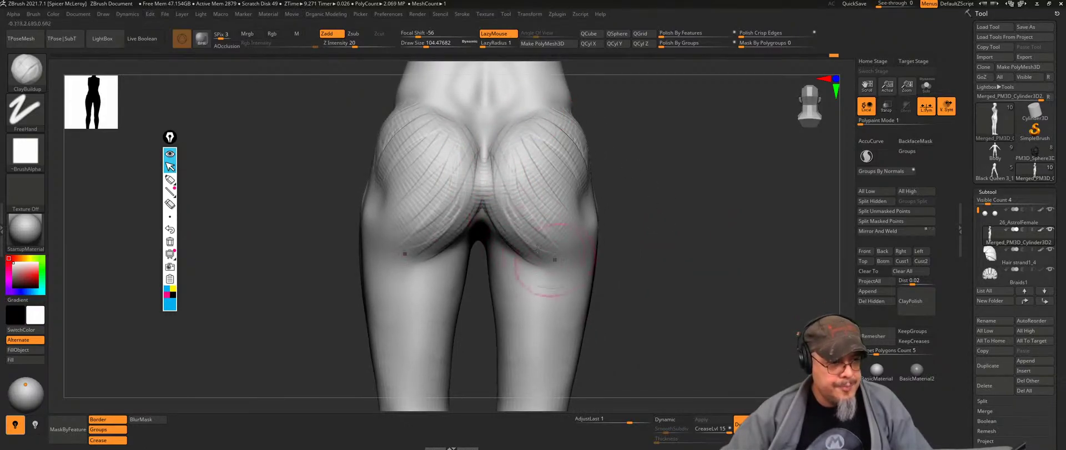
Step: Build up the outer thigh from below the hip to just above the knee with ClayBuildup strokes
{"action": "left_click_drag", "start_coordinate": [694, 245], "coordinate": [631, 188]}
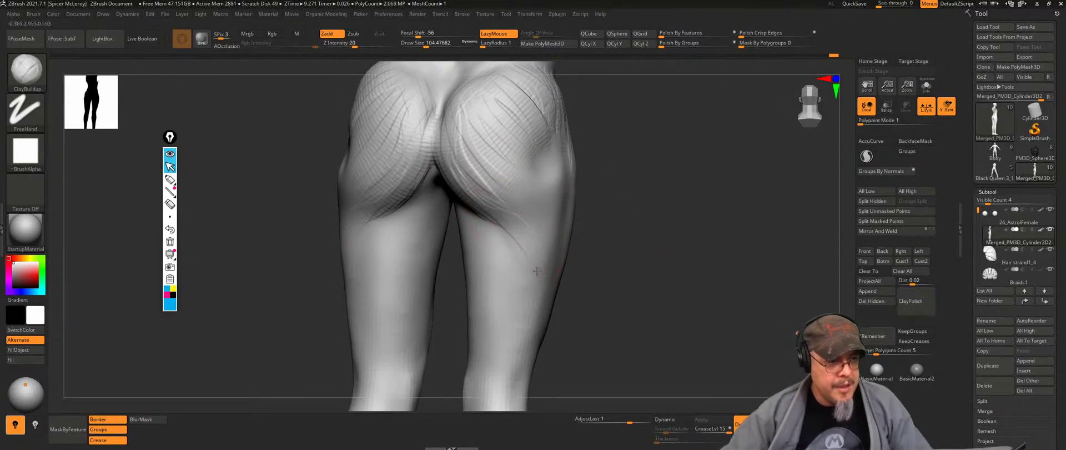
{"action": "mouse_move", "coordinate": [622, 262]}
{"action": "left_mouse_down"}
{"action": "mouse_move", "coordinate": [621, 237]}
{"action": "mouse_move", "coordinate": [552, 181]}
{"action": "mouse_move", "coordinate": [561, 177]}
{"action": "mouse_move", "coordinate": [550, 179]}
{"action": "mouse_move", "coordinate": [574, 175]}
{"action": "mouse_move", "coordinate": [603, 210]}
{"action": "left_mouse_up"}
{"action": "mouse_move", "coordinate": [589, 179]}
{"action": "left_mouse_down"}
{"action": "mouse_move", "coordinate": [538, 217]}
{"action": "mouse_move", "coordinate": [570, 245]}
{"action": "mouse_move", "coordinate": [566, 305]}
{"action": "mouse_move", "coordinate": [594, 285]}
{"action": "mouse_move", "coordinate": [575, 356]}
{"action": "mouse_move", "coordinate": [549, 286]}
{"action": "mouse_move", "coordinate": [561, 198]}
{"action": "mouse_move", "coordinate": [588, 248]}
{"action": "mouse_move", "coordinate": [553, 289]}
{"action": "mouse_move", "coordinate": [558, 333]}
{"action": "mouse_move", "coordinate": [579, 239]}
{"action": "left_mouse_up"}
{"action": "mouse_move", "coordinate": [558, 172]}
{"action": "left_mouse_down"}
{"action": "mouse_move", "coordinate": [538, 219]}
{"action": "mouse_move", "coordinate": [585, 246]}
{"action": "mouse_move", "coordinate": [558, 347]}
{"action": "left_mouse_up"}
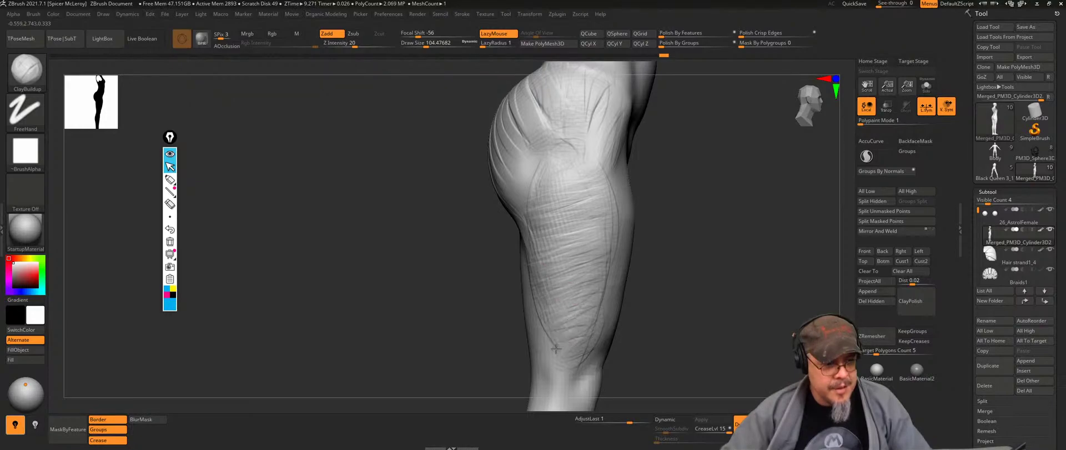
Step: Sculpt the hamstrings down the back of both thighs from the gluteal fold toward the knees with ClayBuildup
{"action": "left_click_drag", "start_coordinate": [655, 231], "coordinate": [716, 220], "text": "shift"}
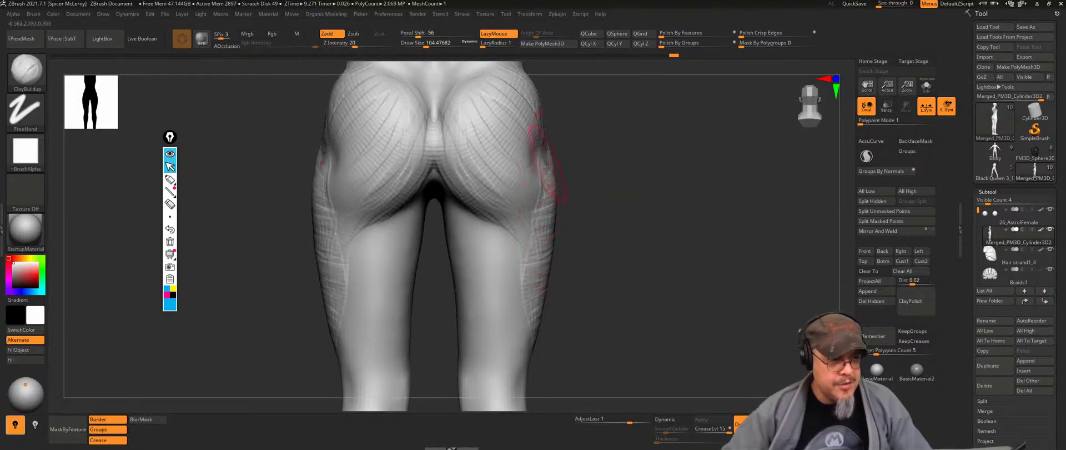
{"action": "left_click_drag", "start_coordinate": [639, 297], "coordinate": [741, 260], "text": "alt"}
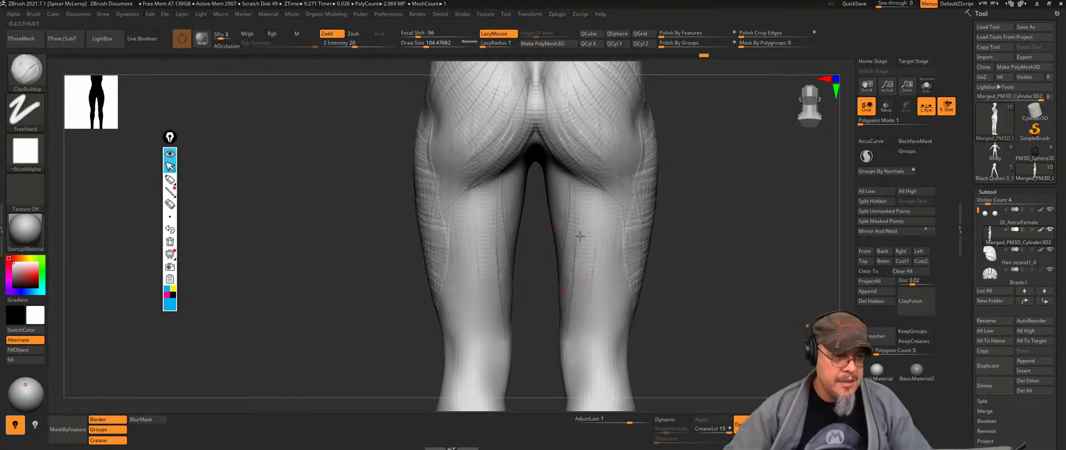
{"action": "left_click_drag", "start_coordinate": [612, 243], "coordinate": [622, 372]}
{"action": "left_click_drag", "start_coordinate": [604, 285], "coordinate": [626, 378]}
Step: Reduce the draw size to about 74 and sculpt the outer hamstring tendon down to the outside of the knee
{"action": "left_click_drag", "start_coordinate": [738, 288], "coordinate": [686, 285]}
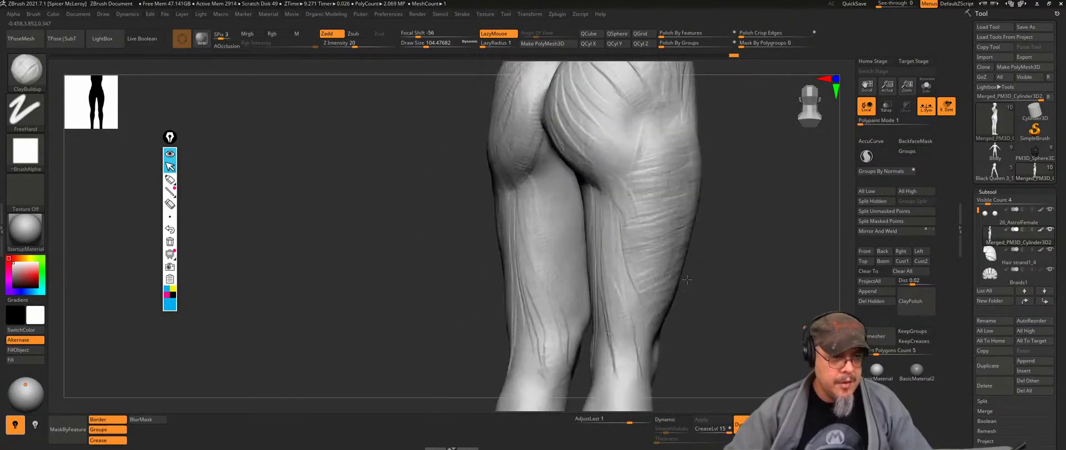
{"action": "right_click_drag", "start_coordinate": [685, 286], "coordinate": [707, 124]}
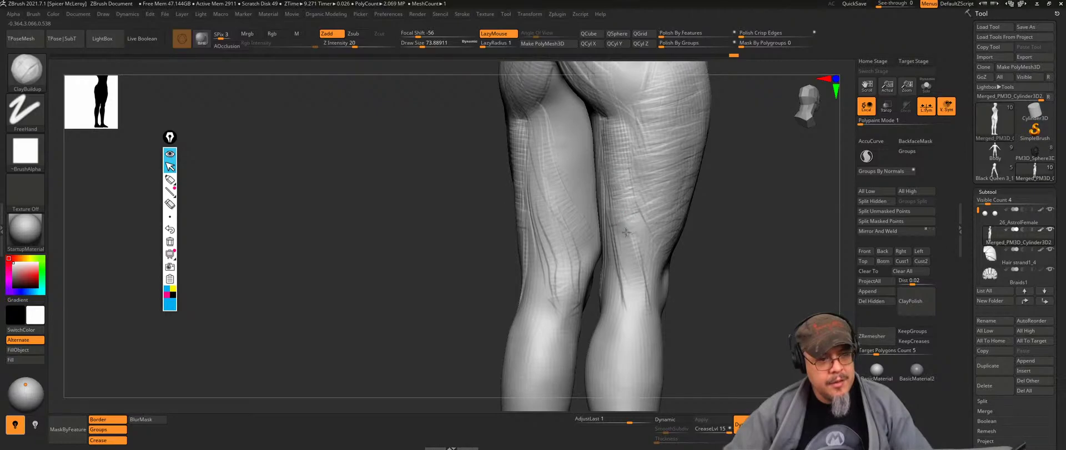
{"action": "left_click_drag", "start_coordinate": [711, 295], "coordinate": [611, 220]}
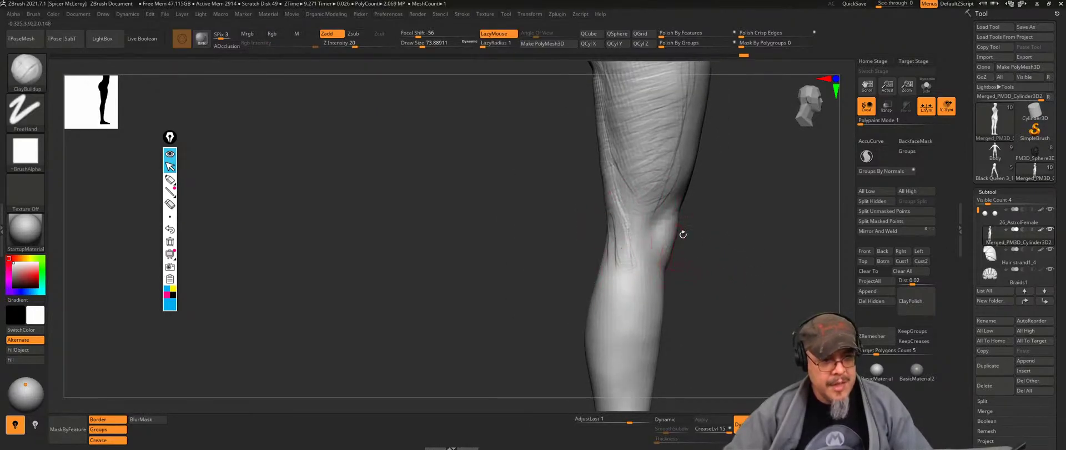
{"action": "mouse_move", "coordinate": [629, 283]}
{"action": "left_mouse_down"}
{"action": "mouse_move", "coordinate": [637, 290]}
{"action": "mouse_move", "coordinate": [615, 199]}
{"action": "mouse_move", "coordinate": [630, 203]}
{"action": "left_mouse_up"}
{"action": "left_click_drag", "start_coordinate": [632, 233], "coordinate": [631, 287]}
{"action": "mouse_move", "coordinate": [742, 223]}
{"action": "left_mouse_down", "text": "alt"}
{"action": "mouse_move", "coordinate": [747, 265]}
{"action": "mouse_move", "coordinate": [624, 298]}
{"action": "left_mouse_up", "text": "alt"}
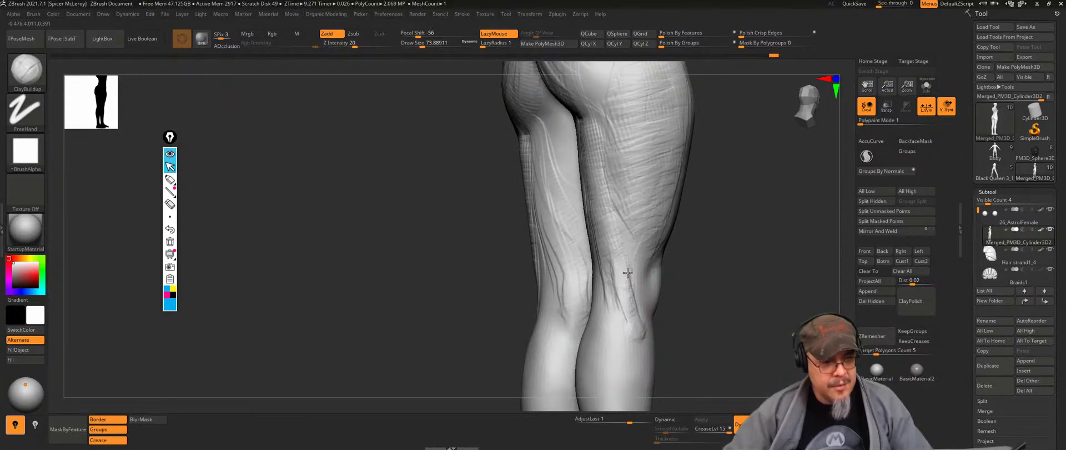
Step: Fill and blend the outer hamstring tendon into the lower outer thigh and the side of the knee with ClayBuildup
{"action": "mouse_move", "coordinate": [764, 257]}
{"action": "left_mouse_down"}
{"action": "mouse_move", "coordinate": [627, 247]}
{"action": "mouse_move", "coordinate": [630, 267]}
{"action": "left_mouse_up"}
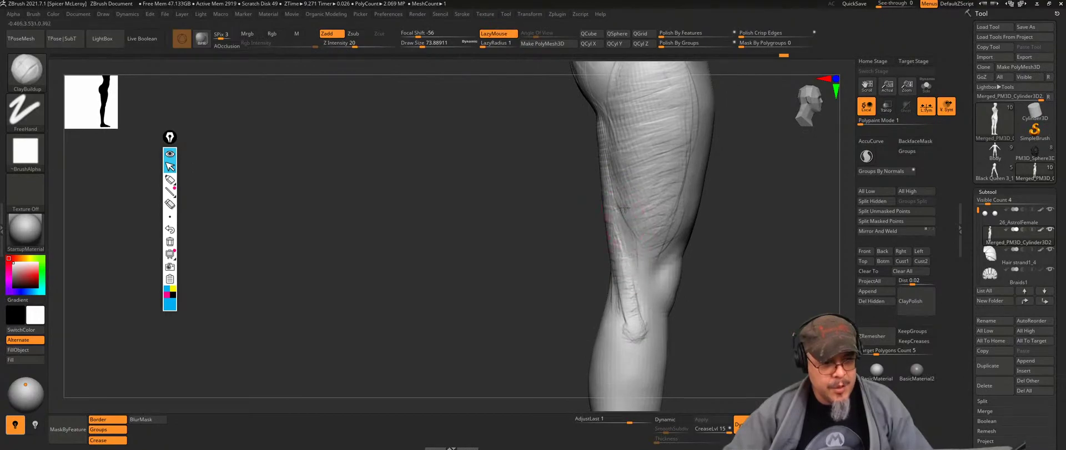
{"action": "left_click_drag", "start_coordinate": [615, 213], "coordinate": [645, 300]}
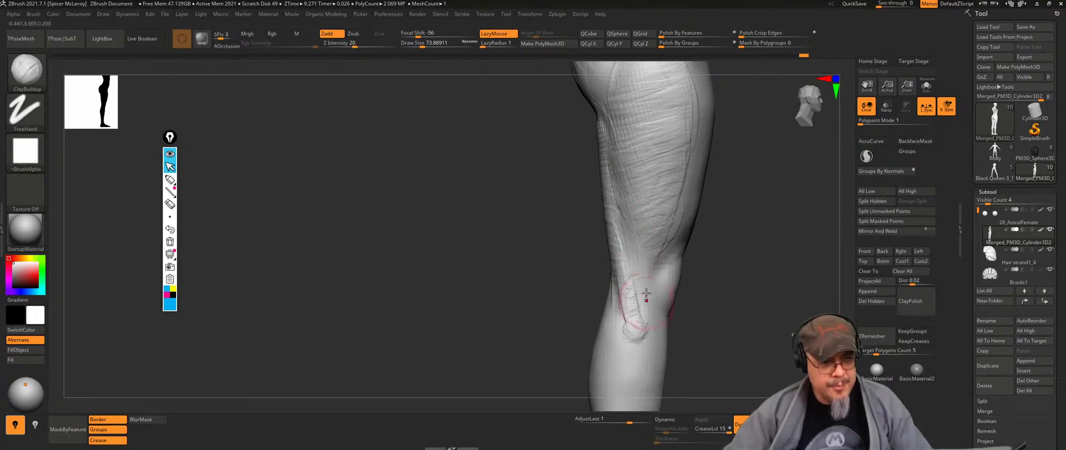
{"action": "mouse_move", "coordinate": [757, 221]}
{"action": "left_mouse_down"}
{"action": "mouse_move", "coordinate": [743, 234]}
{"action": "mouse_move", "coordinate": [648, 221]}
{"action": "mouse_move", "coordinate": [669, 216]}
{"action": "mouse_move", "coordinate": [648, 268]}
{"action": "left_mouse_up"}
{"action": "mouse_move", "coordinate": [758, 250]}
{"action": "left_mouse_down"}
{"action": "mouse_move", "coordinate": [783, 261]}
{"action": "mouse_move", "coordinate": [766, 244]}
{"action": "left_mouse_up"}
{"action": "mouse_move", "coordinate": [645, 235]}
{"action": "left_mouse_down"}
{"action": "mouse_move", "coordinate": [657, 270]}
{"action": "mouse_move", "coordinate": [641, 235]}
{"action": "left_mouse_up"}
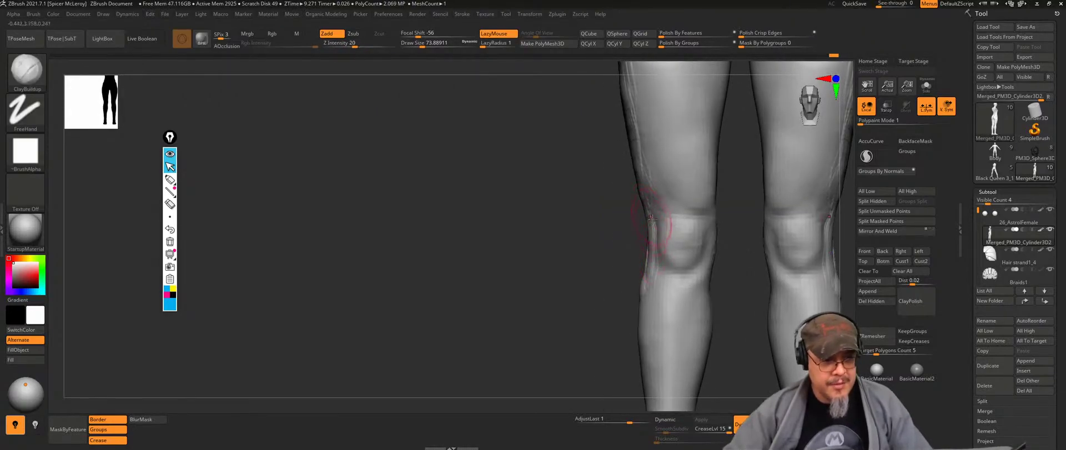
Step: Sculpt the kneecap's edges and raised surface on the front of the knee with ClayBuildup
{"action": "mouse_move", "coordinate": [753, 278]}
{"action": "left_mouse_down", "text": "alt"}
{"action": "mouse_move", "coordinate": [741, 281]}
{"action": "mouse_move", "coordinate": [769, 328]}
{"action": "left_mouse_up", "text": "alt"}
{"action": "mouse_move", "coordinate": [645, 269]}
{"action": "left_mouse_down"}
{"action": "mouse_move", "coordinate": [647, 257]}
{"action": "mouse_move", "coordinate": [678, 274]}
{"action": "mouse_move", "coordinate": [690, 225]}
{"action": "mouse_move", "coordinate": [682, 248]}
{"action": "left_mouse_up"}
{"action": "left_click_drag", "start_coordinate": [695, 281], "coordinate": [702, 248]}
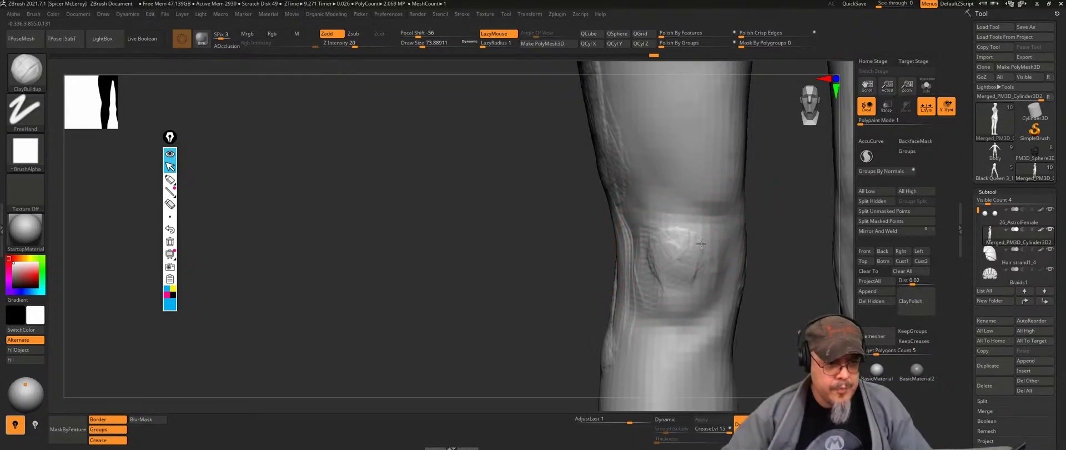
Step: Build up the patellar tendon and the forms on either side of it below the kneecap, and reinforce the kneecap's lower rim
{"action": "mouse_move", "coordinate": [639, 303]}
{"action": "left_mouse_down"}
{"action": "mouse_move", "coordinate": [714, 295]}
{"action": "mouse_move", "coordinate": [629, 304]}
{"action": "mouse_move", "coordinate": [674, 355]}
{"action": "left_mouse_up"}
{"action": "left_click_drag", "start_coordinate": [668, 328], "coordinate": [675, 369]}
{"action": "left_click_drag", "start_coordinate": [636, 346], "coordinate": [656, 393]}
{"action": "left_click_drag", "start_coordinate": [660, 332], "coordinate": [678, 382]}
{"action": "mouse_move", "coordinate": [711, 332]}
{"action": "left_mouse_down"}
{"action": "mouse_move", "coordinate": [694, 379]}
{"action": "mouse_move", "coordinate": [668, 335]}
{"action": "mouse_move", "coordinate": [649, 349]}
{"action": "mouse_move", "coordinate": [681, 389]}
{"action": "left_mouse_up"}
{"action": "left_click_drag", "start_coordinate": [700, 315], "coordinate": [711, 281]}
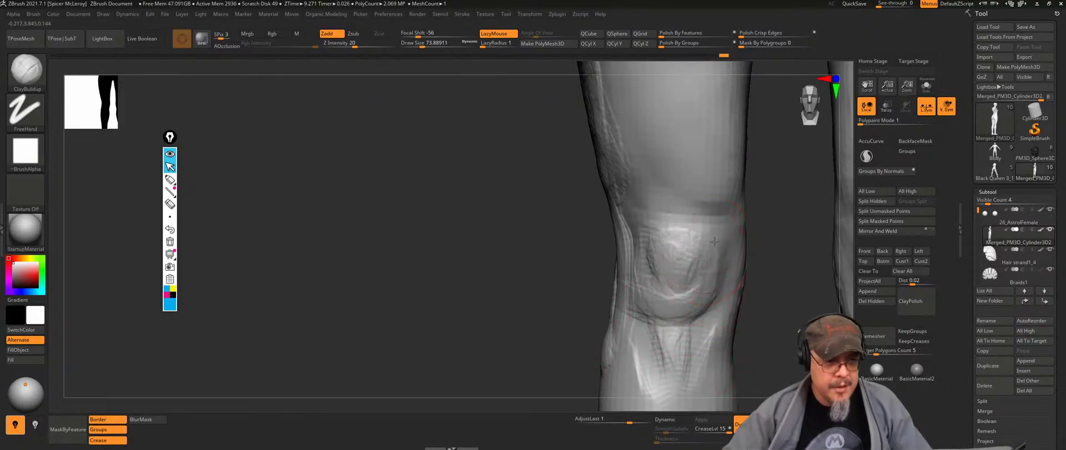
Step: Carve the creases along the inner side of the knee with the DamStandard brush
{"action": "left_click_drag", "start_coordinate": [789, 278], "coordinate": [838, 280]}
{"action": "left_click_drag", "start_coordinate": [660, 256], "coordinate": [614, 265]}
{"action": "right_click_drag", "start_coordinate": [639, 267], "coordinate": [625, 282]}
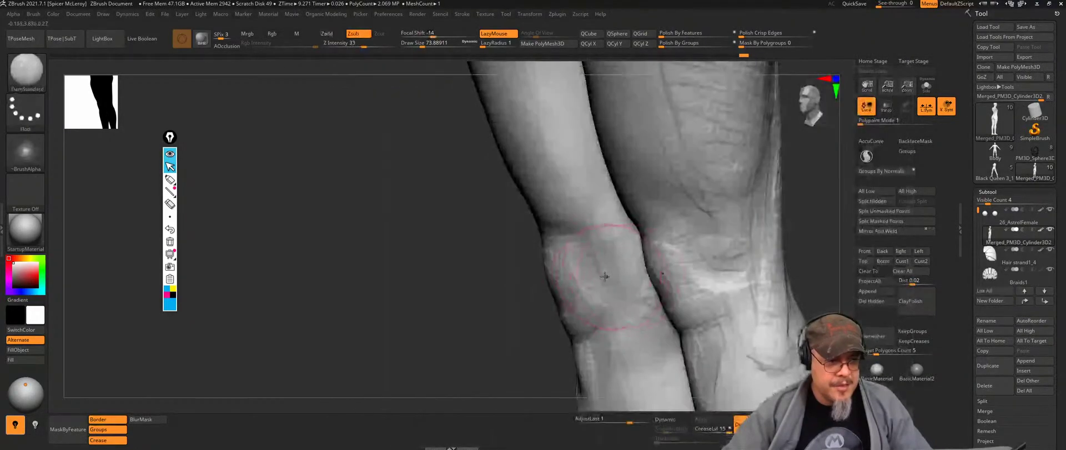
{"action": "right_click_drag", "start_coordinate": [571, 284], "coordinate": [679, 226]}
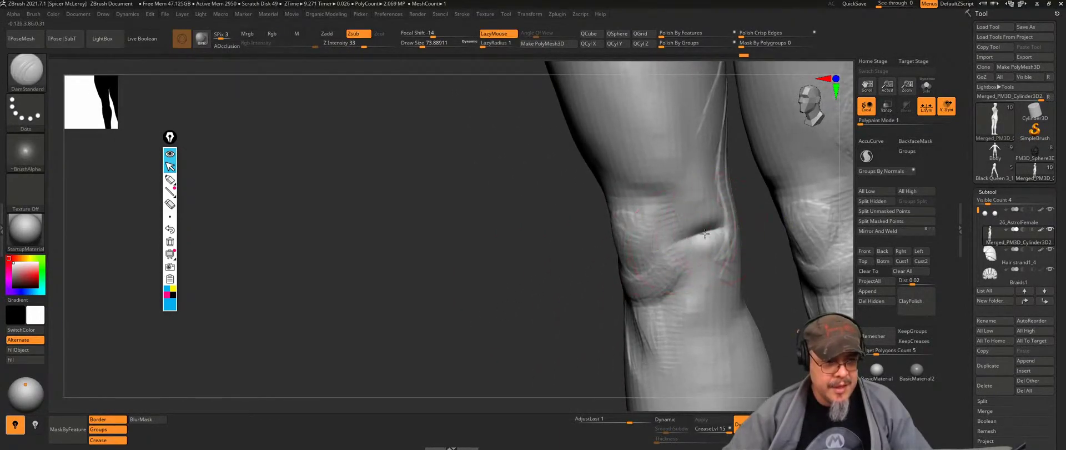
Step: Build up the inner knee beside the kneecap with ClayBuildup strokes
{"action": "mouse_move", "coordinate": [768, 257]}
{"action": "right_mouse_down"}
{"action": "mouse_move", "coordinate": [755, 281]}
{"action": "mouse_move", "coordinate": [659, 282]}
{"action": "right_mouse_up"}
{"action": "key", "text": "b"}
{"action": "key", "text": "c"}
{"action": "key", "text": "b"}
{"action": "right_click_drag", "start_coordinate": [725, 290], "coordinate": [721, 277]}
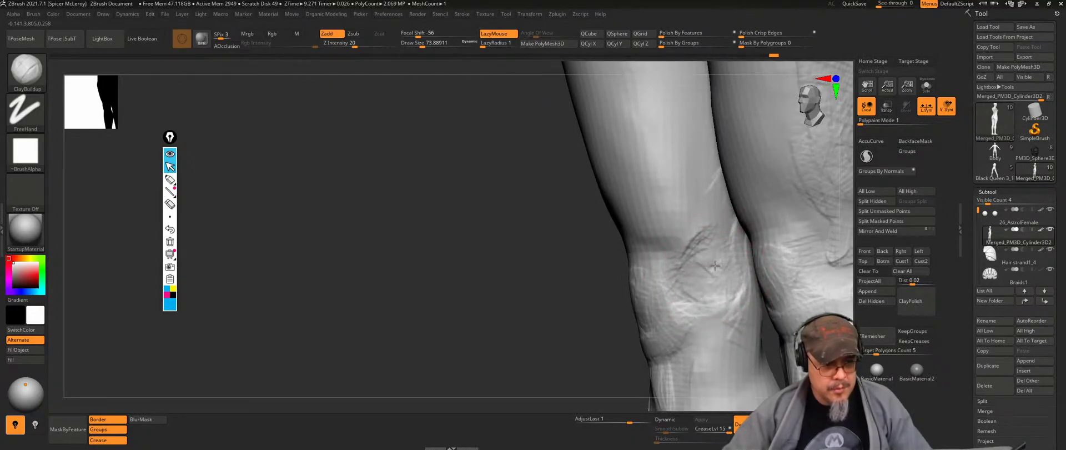
Step: Sculpt the sartorius as a long raised band running diagonally from the front of the hip toward the inner knee
{"action": "right_click_drag", "start_coordinate": [697, 278], "coordinate": [693, 299]}
{"action": "mouse_move", "coordinate": [614, 179]}
{"action": "right_mouse_down", "text": "alt"}
{"action": "mouse_move", "coordinate": [638, 214]}
{"action": "mouse_move", "coordinate": [676, 226]}
{"action": "mouse_move", "coordinate": [687, 252]}
{"action": "mouse_move", "coordinate": [674, 219]}
{"action": "mouse_move", "coordinate": [691, 216]}
{"action": "right_mouse_up", "text": "alt"}
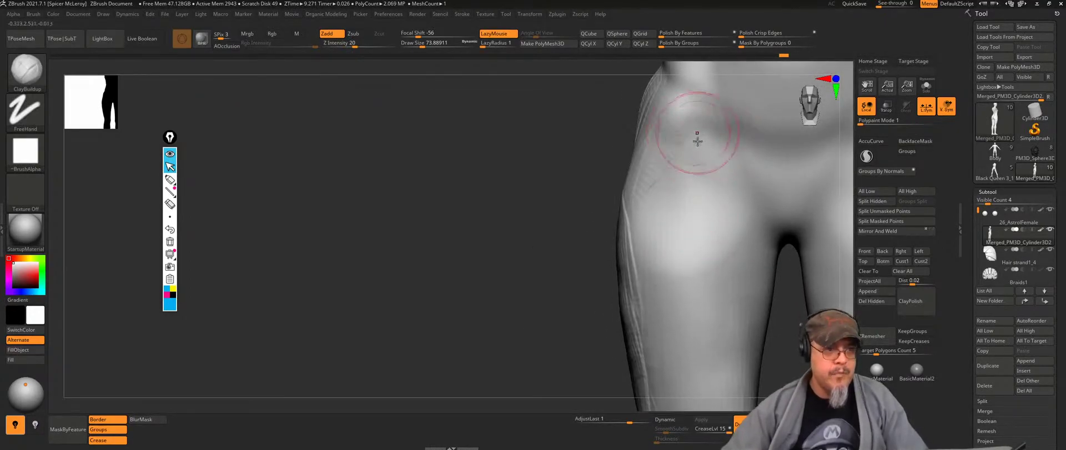
{"action": "right_click_drag", "start_coordinate": [484, 277], "coordinate": [100, 252], "text": "alt"}
{"action": "right_click_drag", "start_coordinate": [759, 191], "coordinate": [719, 201]}
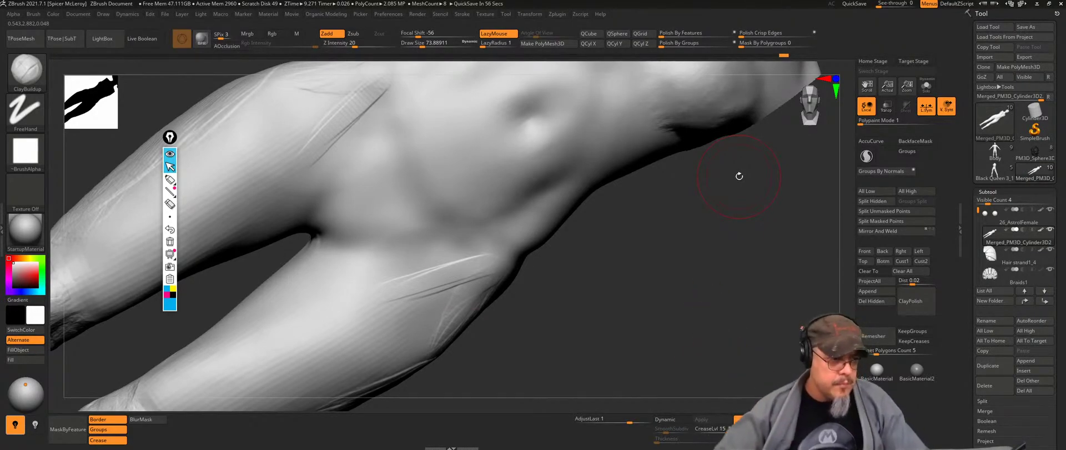
{"action": "mouse_move", "coordinate": [615, 318]}
{"action": "right_mouse_down", "text": "alt"}
{"action": "mouse_move", "coordinate": [721, 248]}
{"action": "mouse_move", "coordinate": [716, 271]}
{"action": "mouse_move", "coordinate": [725, 256]}
{"action": "mouse_move", "coordinate": [717, 245]}
{"action": "right_mouse_up", "text": "alt"}
{"action": "mouse_move", "coordinate": [686, 141]}
{"action": "left_mouse_down", "text": "alt"}
{"action": "mouse_move", "coordinate": [494, 196]}
{"action": "mouse_move", "coordinate": [381, 250]}
{"action": "left_mouse_up", "text": "alt"}
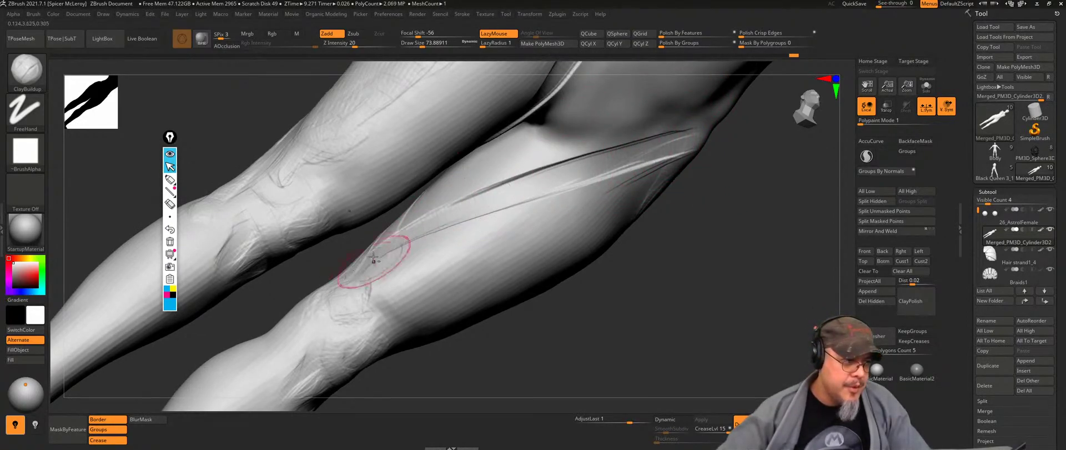
Step: Fill in the sartorius's lower end above the inner knee and reinforce the band along its length with ClayBuildup
{"action": "left_click_drag", "start_coordinate": [555, 340], "coordinate": [689, 277], "text": "alt"}
{"action": "left_click_drag", "start_coordinate": [462, 230], "coordinate": [434, 281]}
{"action": "left_click_drag", "start_coordinate": [448, 247], "coordinate": [441, 263]}
{"action": "left_click_drag", "start_coordinate": [467, 223], "coordinate": [422, 290]}
{"action": "right_click_drag", "start_coordinate": [561, 271], "coordinate": [614, 174]}
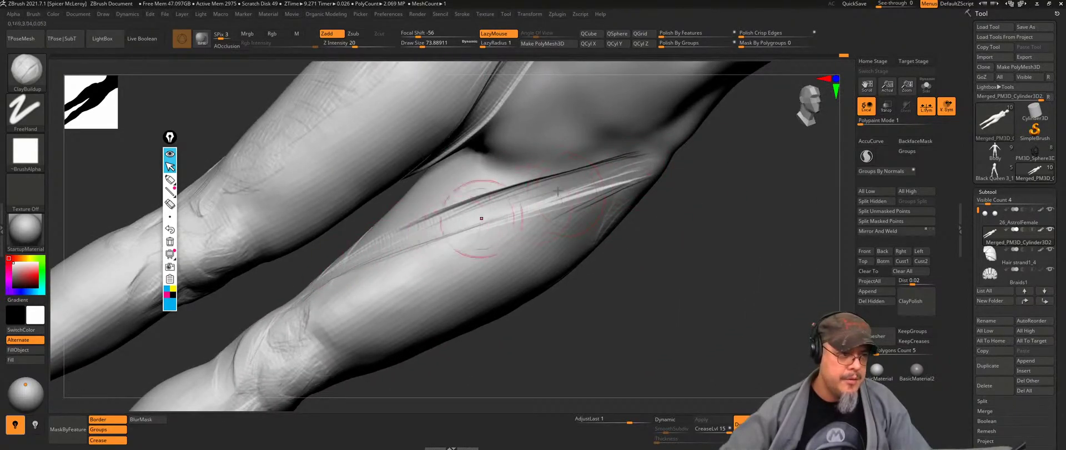
{"action": "left_click_drag", "start_coordinate": [619, 164], "coordinate": [351, 258]}
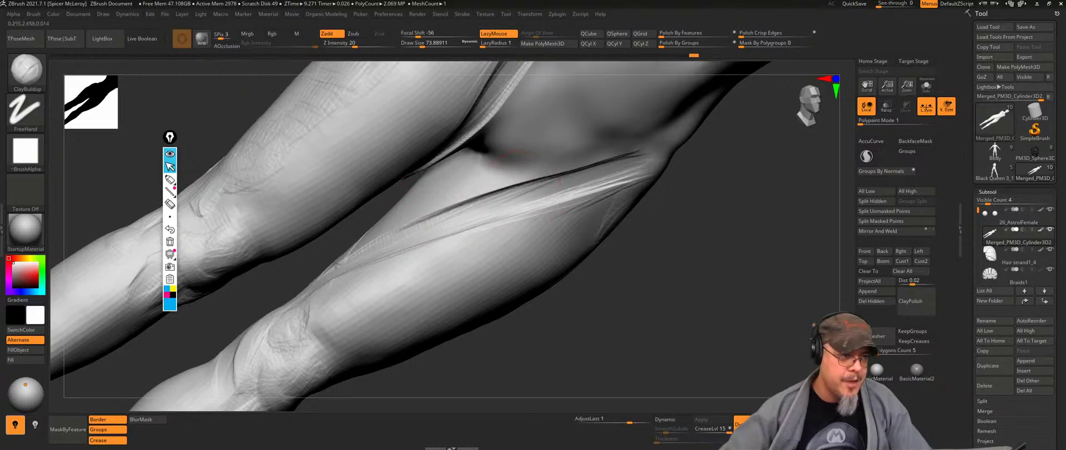
{"action": "left_click_drag", "start_coordinate": [680, 233], "coordinate": [561, 214]}
Step: Build up the adductor forms on the inner thigh between the sartorius, the groin and the hamstrings
{"action": "mouse_move", "coordinate": [456, 166]}
{"action": "left_mouse_down", "text": "shift"}
{"action": "mouse_move", "coordinate": [473, 236]}
{"action": "mouse_move", "coordinate": [542, 237]}
{"action": "mouse_move", "coordinate": [602, 270]}
{"action": "left_mouse_up", "text": "shift"}
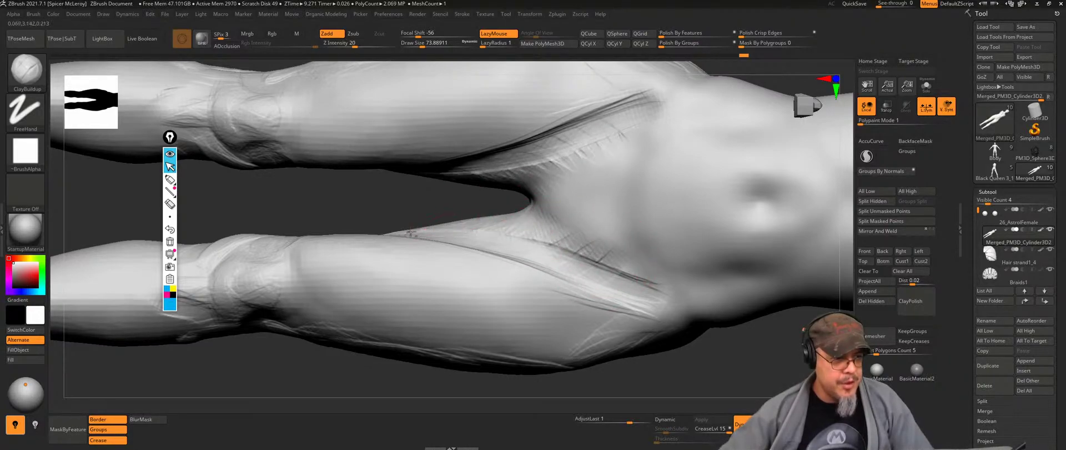
{"action": "right_click_drag", "start_coordinate": [422, 243], "coordinate": [676, 165]}
{"action": "left_click_drag", "start_coordinate": [676, 165], "coordinate": [733, 159]}
{"action": "left_click_drag", "start_coordinate": [647, 298], "coordinate": [559, 254]}
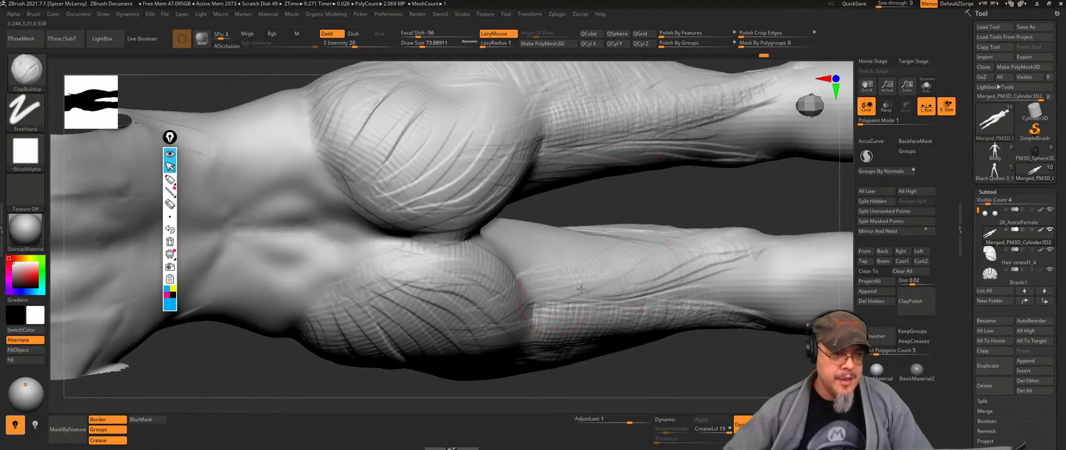
Step: Outline and fill the teardrop-shaped vastus medialis on the lower inner thigh above the knee
{"action": "mouse_move", "coordinate": [798, 217]}
{"action": "left_mouse_down"}
{"action": "mouse_move", "coordinate": [748, 312]}
{"action": "mouse_move", "coordinate": [788, 347]}
{"action": "mouse_move", "coordinate": [764, 261]}
{"action": "mouse_move", "coordinate": [778, 293]}
{"action": "mouse_move", "coordinate": [740, 214]}
{"action": "mouse_move", "coordinate": [611, 261]}
{"action": "mouse_move", "coordinate": [601, 289]}
{"action": "left_mouse_up"}
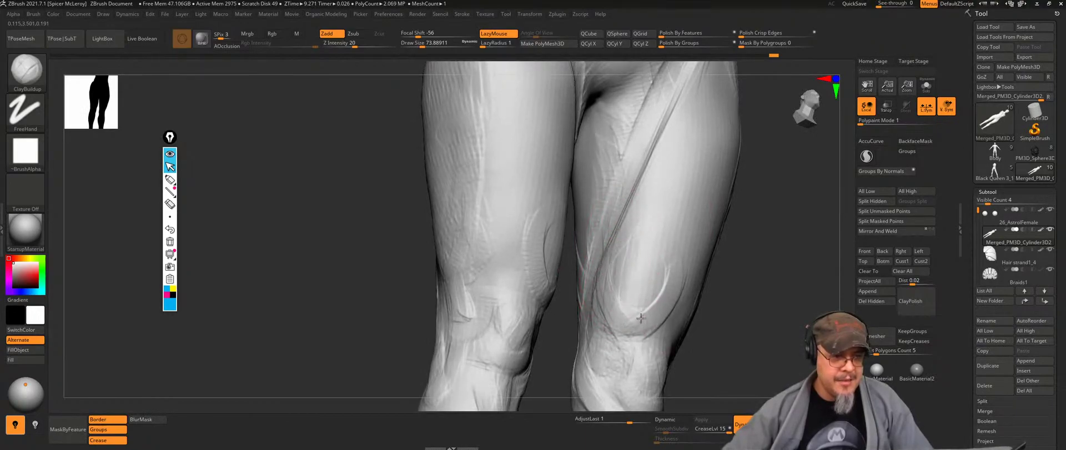
{"action": "mouse_move", "coordinate": [650, 263]}
{"action": "left_mouse_down"}
{"action": "mouse_move", "coordinate": [616, 282]}
{"action": "mouse_move", "coordinate": [651, 212]}
{"action": "left_mouse_up"}
{"action": "left_click_drag", "start_coordinate": [660, 325], "coordinate": [671, 143]}
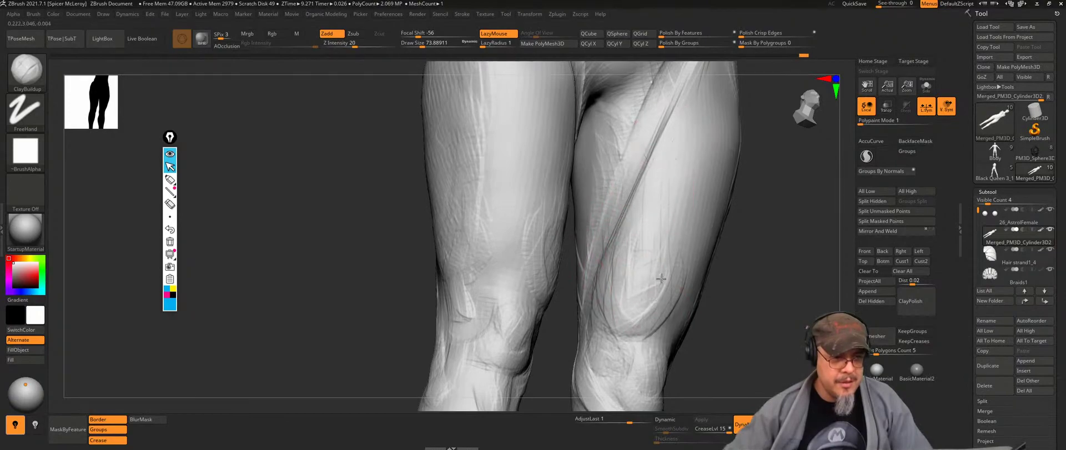
{"action": "left_click_drag", "start_coordinate": [772, 308], "coordinate": [722, 303], "text": "shift"}
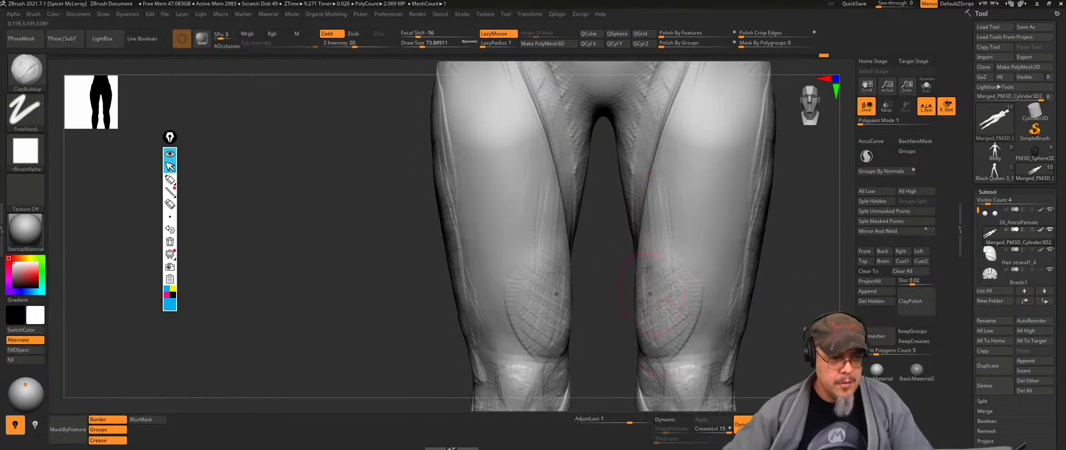
Step: Reshape the leg contours around the knees using the Move brush at a draw size of about 163
{"action": "mouse_move", "coordinate": [815, 325]}
{"action": "left_mouse_down", "text": "alt"}
{"action": "mouse_move", "coordinate": [756, 354]}
{"action": "mouse_move", "coordinate": [743, 271]}
{"action": "left_mouse_up", "text": "alt"}
{"action": "key", "text": "b"}
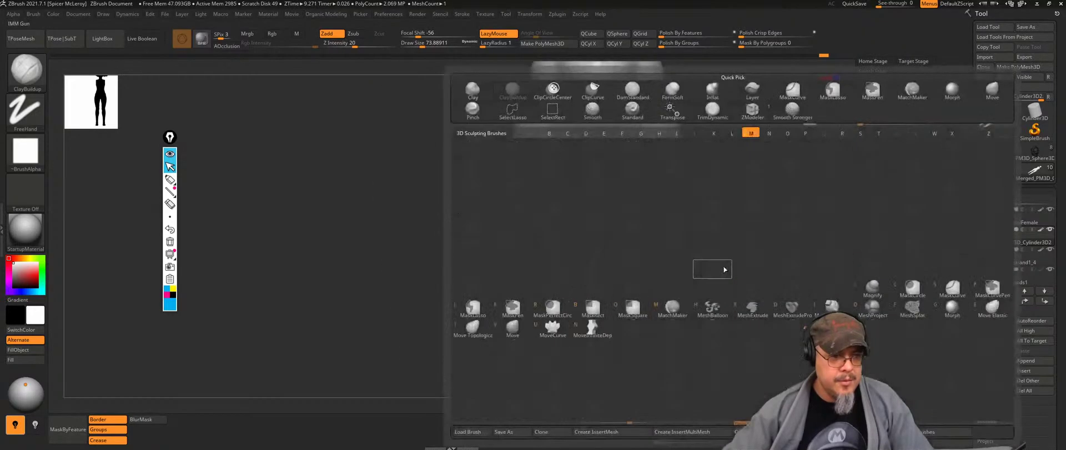
{"action": "key", "text": "m"}
{"action": "key", "text": "v"}
{"action": "right_click_drag", "start_coordinate": [738, 301], "coordinate": [624, 305], "text": "ctrl"}
{"action": "key", "text": "s"}
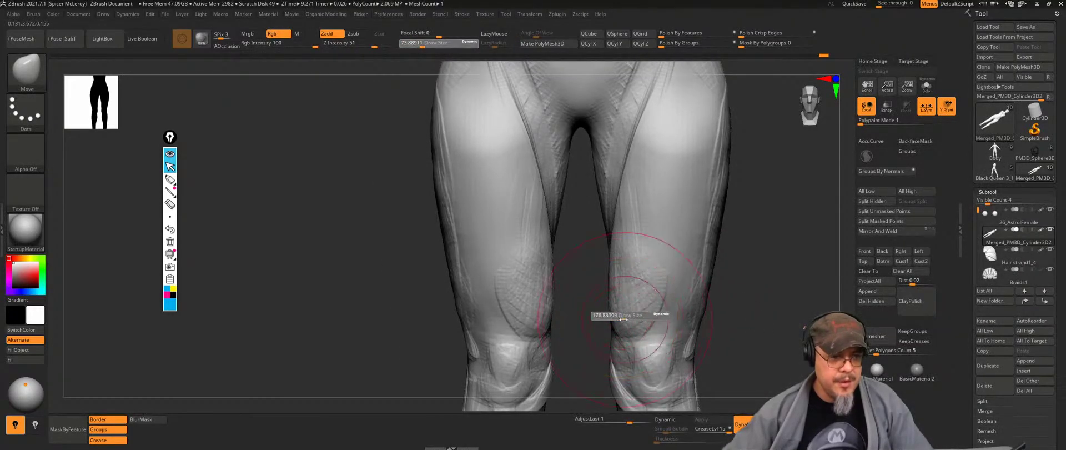
{"action": "left_click_drag", "start_coordinate": [625, 319], "coordinate": [618, 319]}
{"action": "left_click_drag", "start_coordinate": [625, 378], "coordinate": [622, 374]}
{"action": "left_click_drag", "start_coordinate": [698, 370], "coordinate": [689, 370]}
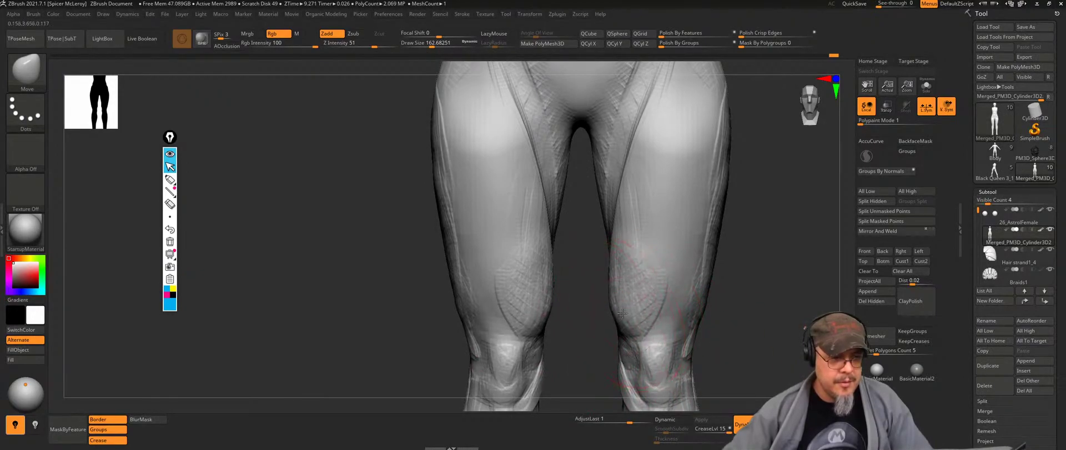
Step: Push the inner contour of the thighs and knees outward with the Move brush to widen the gap between the legs
{"action": "left_click_drag", "start_coordinate": [620, 313], "coordinate": [625, 313]}
{"action": "left_click_drag", "start_coordinate": [619, 241], "coordinate": [626, 241]}
{"action": "left_click_drag", "start_coordinate": [635, 161], "coordinate": [638, 164]}
{"action": "left_click_drag", "start_coordinate": [612, 249], "coordinate": [620, 242]}
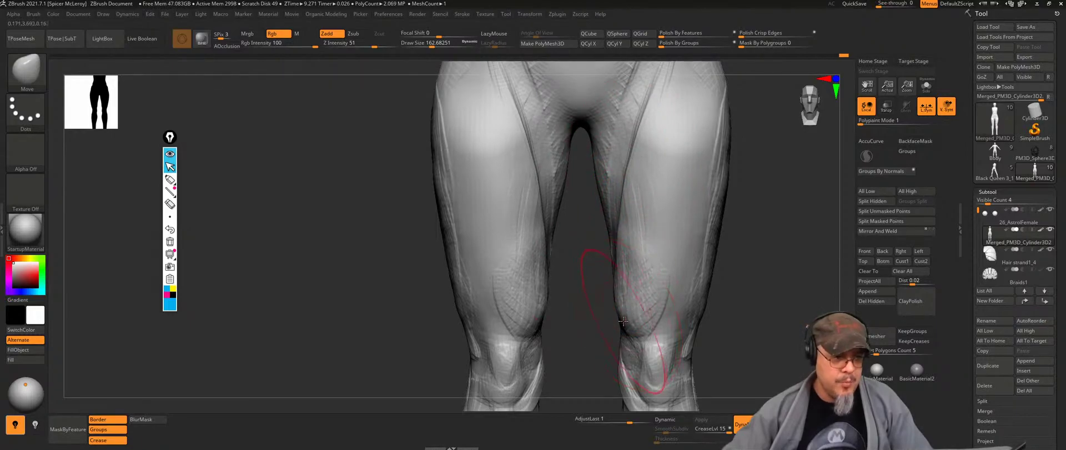
{"action": "left_click_drag", "start_coordinate": [747, 332], "coordinate": [772, 215], "text": "alt"}
{"action": "left_click_drag", "start_coordinate": [651, 276], "coordinate": [659, 274]}
{"action": "mouse_move", "coordinate": [789, 153]}
{"action": "left_mouse_down", "text": "alt"}
{"action": "mouse_move", "coordinate": [773, 267]}
{"action": "mouse_move", "coordinate": [736, 356]}
{"action": "left_mouse_up", "text": "alt"}
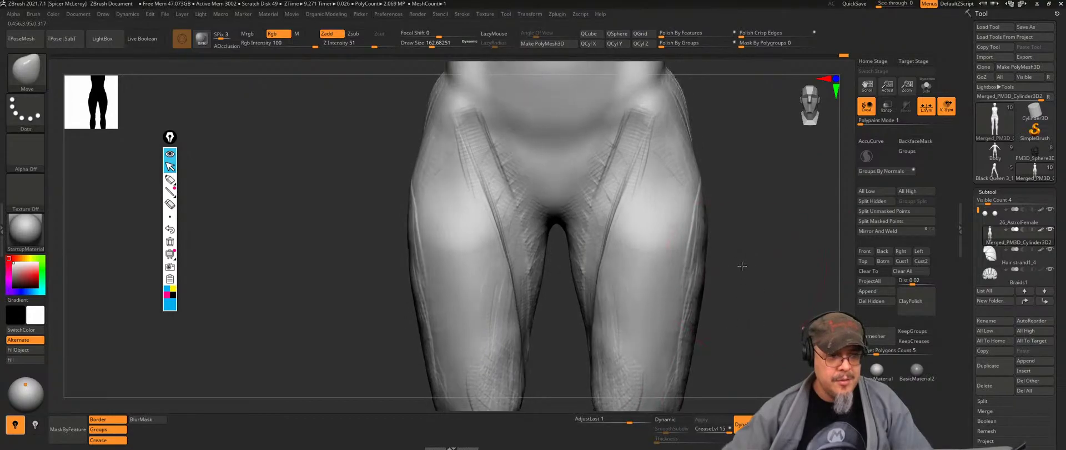
Step: Carve the borders of the rectus femoris down the front of the upper thigh with DamStandard
{"action": "mouse_move", "coordinate": [741, 266]}
{"action": "left_mouse_down"}
{"action": "mouse_move", "coordinate": [752, 231]}
{"action": "mouse_move", "coordinate": [752, 265]}
{"action": "mouse_move", "coordinate": [767, 227]}
{"action": "mouse_move", "coordinate": [733, 228]}
{"action": "left_mouse_up"}
{"action": "key", "text": "b"}
{"action": "key", "text": "c"}
{"action": "key", "text": "b"}
{"action": "key", "text": "b"}
{"action": "key", "text": "d"}
{"action": "key", "text": "s"}
{"action": "left_click_drag", "start_coordinate": [639, 205], "coordinate": [613, 273]}
{"action": "key", "text": "ctrl+z"}
{"action": "left_click_drag", "start_coordinate": [637, 204], "coordinate": [688, 294]}
{"action": "mouse_move", "coordinate": [781, 302]}
{"action": "left_mouse_down"}
{"action": "mouse_move", "coordinate": [688, 133]}
{"action": "mouse_move", "coordinate": [627, 143]}
{"action": "mouse_move", "coordinate": [615, 226]}
{"action": "left_mouse_up"}
Step: Build up the upper rectus femoris with ClayBuildup at a draw size of about 101 and crease its top with DamStandard
{"action": "key", "text": "b"}
{"action": "key", "text": "c"}
{"action": "key", "text": "b"}
{"action": "key", "text": "s"}
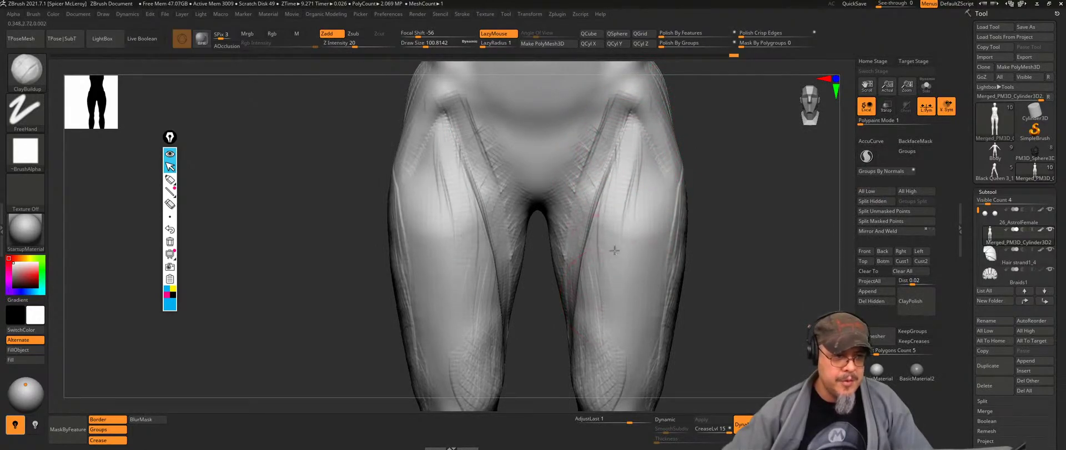
{"action": "key", "text": "b"}
{"action": "key", "text": "d"}
{"action": "key", "text": "s"}
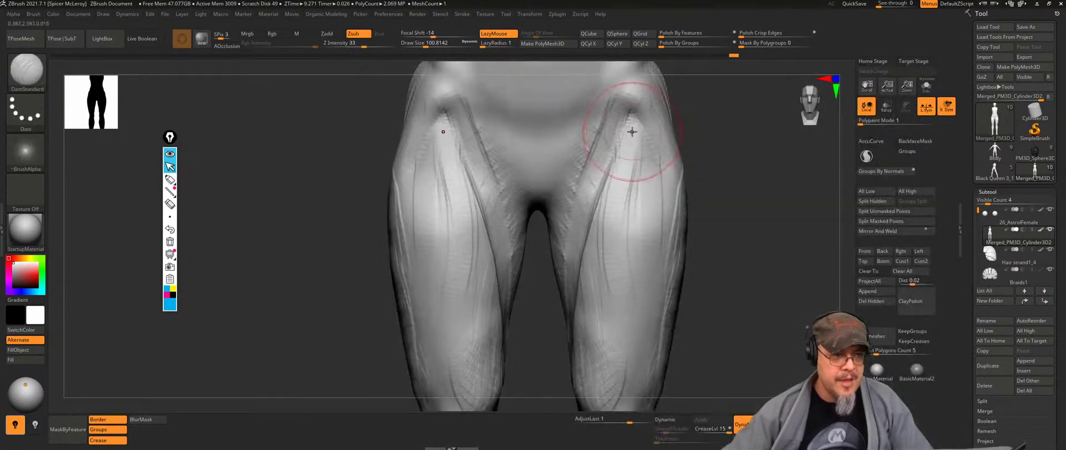
Step: Fill out the rectus femoris and the neighbouring outer thigh with ClayBuildup strokes
{"action": "key", "text": "b"}
{"action": "key", "text": "c"}
{"action": "key", "text": "b"}
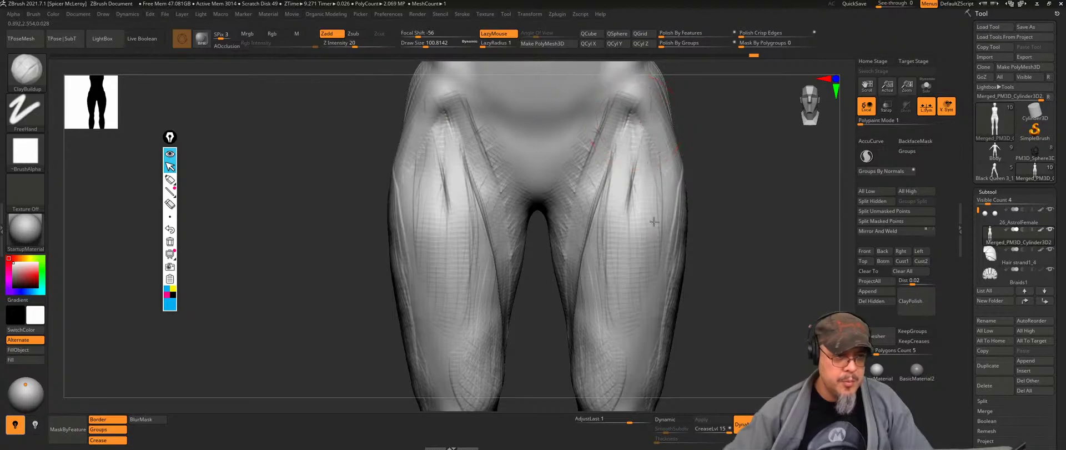
{"action": "left_click_drag", "start_coordinate": [639, 204], "coordinate": [624, 260]}
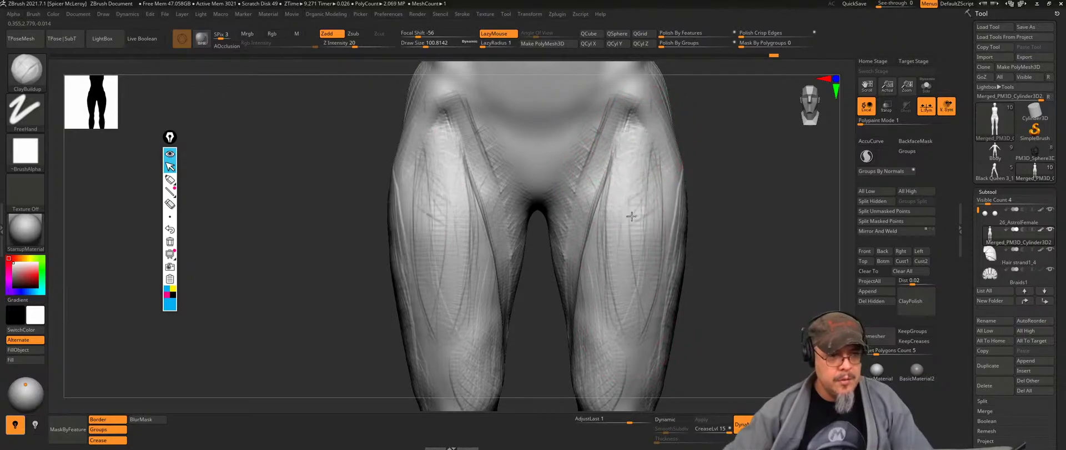
Step: Build up the quadriceps masses on the lower front and sides of the thigh down toward the kneecap
{"action": "right_click_drag", "start_coordinate": [635, 339], "coordinate": [603, 188], "text": "alt"}
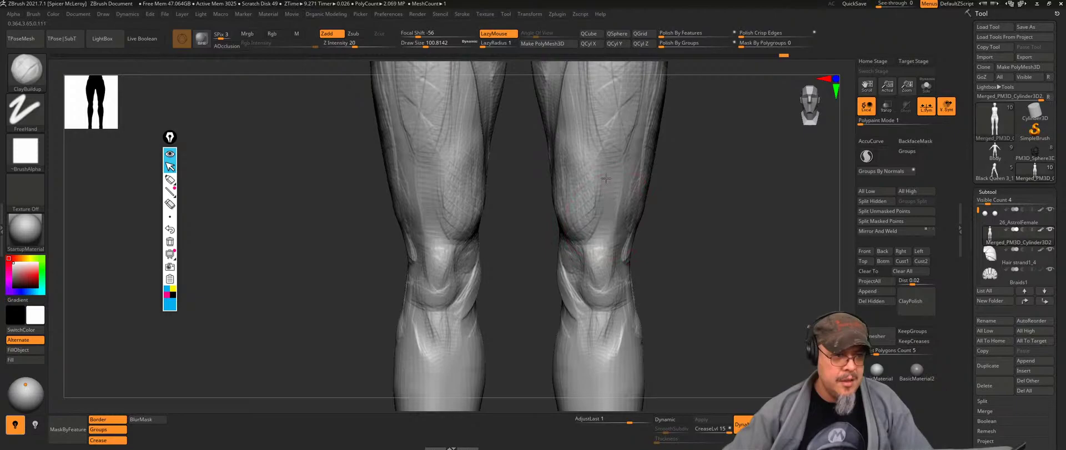
{"action": "mouse_move", "coordinate": [737, 179]}
{"action": "right_mouse_down", "text": "alt"}
{"action": "mouse_move", "coordinate": [714, 236]}
{"action": "mouse_move", "coordinate": [571, 220]}
{"action": "right_mouse_up", "text": "alt"}
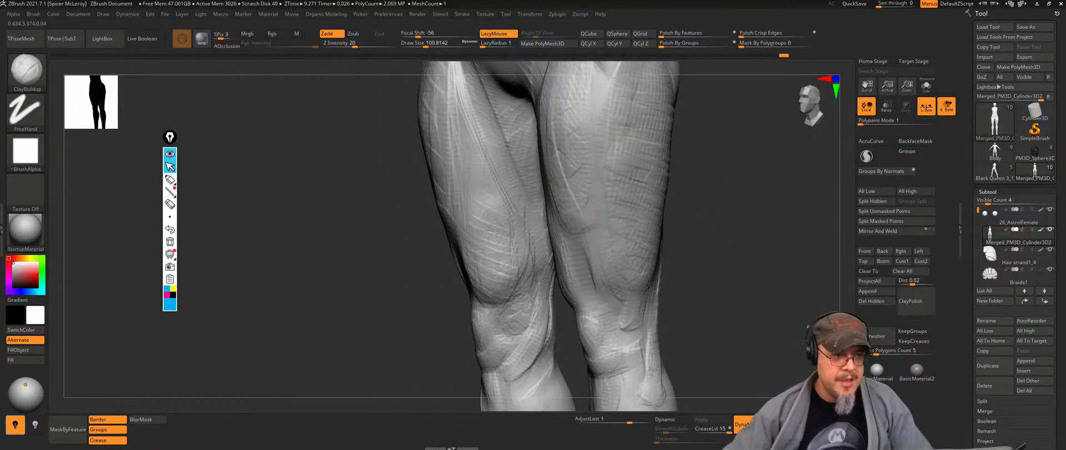
{"action": "right_click_drag", "start_coordinate": [727, 174], "coordinate": [577, 214]}
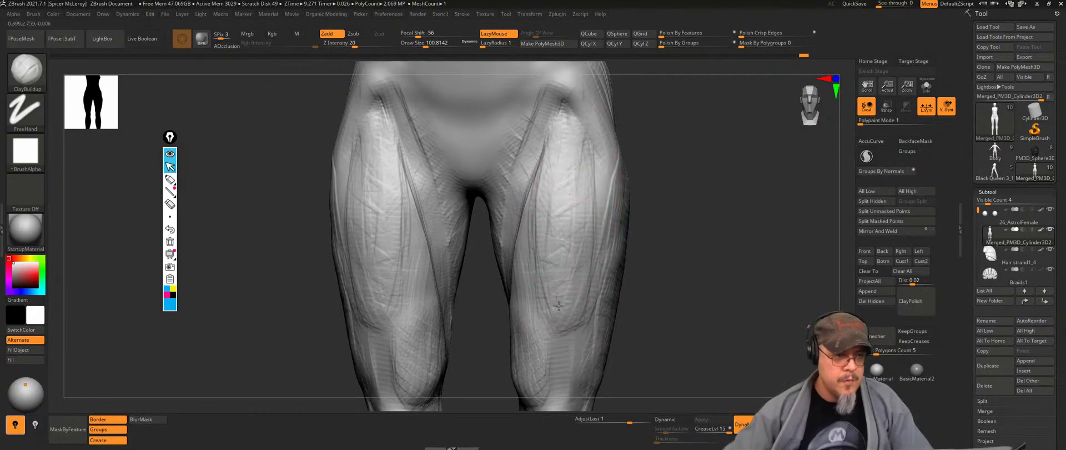
{"action": "mouse_move", "coordinate": [710, 257]}
{"action": "right_mouse_down", "text": "alt"}
{"action": "mouse_move", "coordinate": [550, 168]}
{"action": "mouse_move", "coordinate": [639, 173]}
{"action": "mouse_move", "coordinate": [618, 173]}
{"action": "right_mouse_up", "text": "alt"}
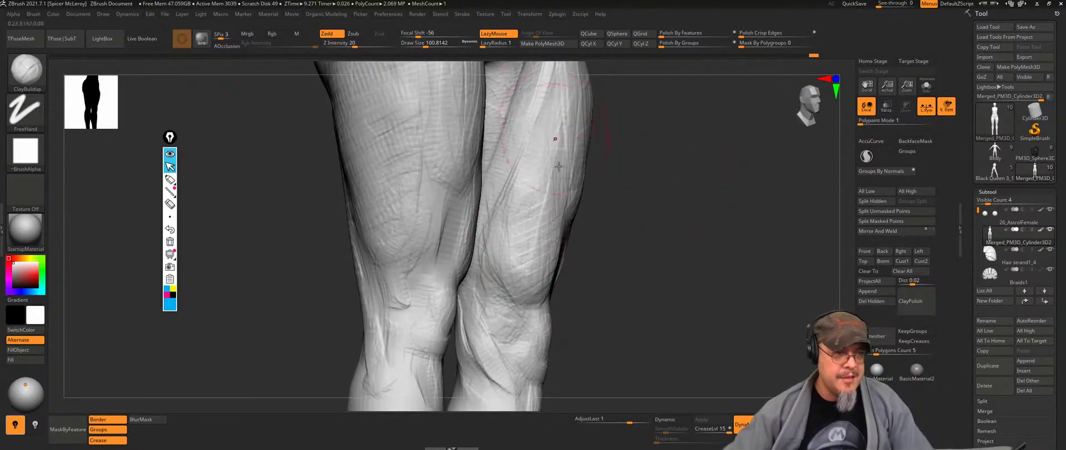
{"action": "key", "text": "ctrl"}
{"action": "key", "text": "ctrl+z"}
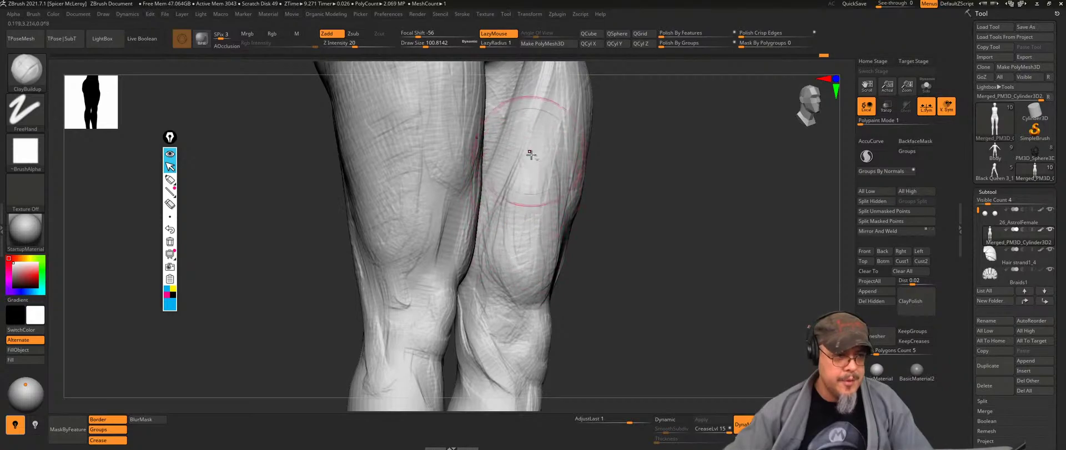
{"action": "left_click_drag", "start_coordinate": [668, 210], "coordinate": [577, 146], "text": "shift"}
Step: Refine the kneecap's lower edge and the patellar tendon's shin attachment with ClayBuildup at a draw size of about 54
{"action": "left_click_drag", "start_coordinate": [658, 259], "coordinate": [661, 170], "text": "alt"}
{"action": "key", "text": "s"}
{"action": "left_click_drag", "start_coordinate": [555, 222], "coordinate": [547, 216]}
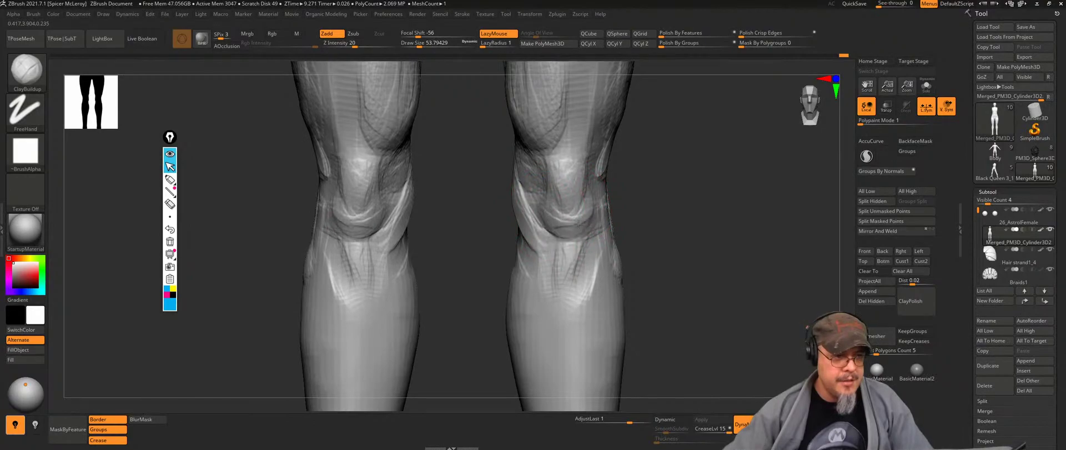
{"action": "left_click_drag", "start_coordinate": [560, 225], "coordinate": [551, 215]}
{"action": "left_click_drag", "start_coordinate": [677, 206], "coordinate": [559, 160]}
{"action": "left_click_drag", "start_coordinate": [547, 235], "coordinate": [558, 256]}
{"action": "left_click_drag", "start_coordinate": [565, 286], "coordinate": [551, 290]}
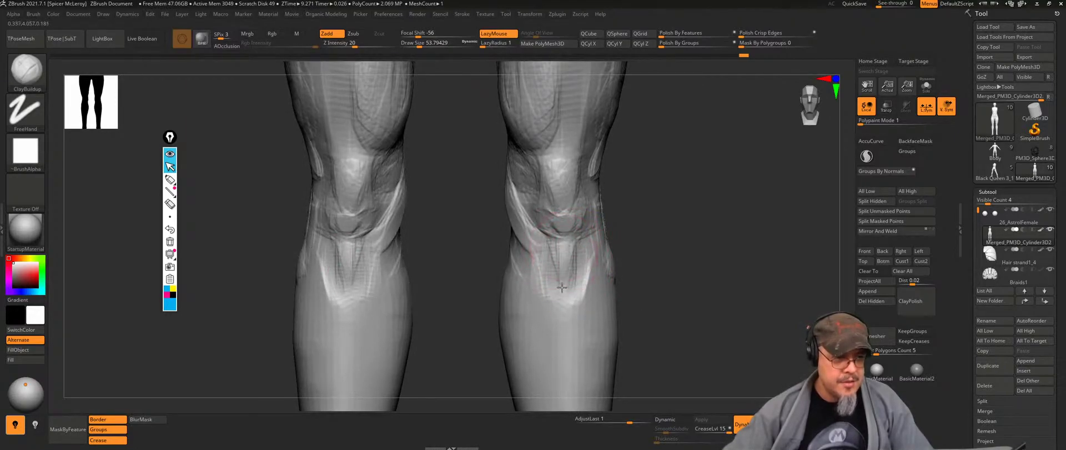
Step: Build up the area beside the patellar tendon on the outer knee with ClayBuildup at a draw size of about 83
{"action": "left_click_drag", "start_coordinate": [694, 222], "coordinate": [582, 216]}
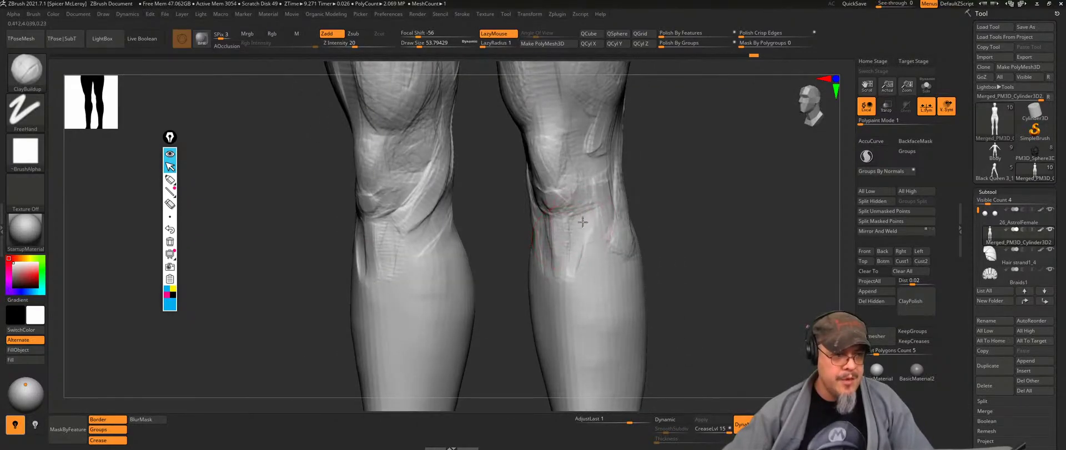
{"action": "left_click_drag", "start_coordinate": [613, 240], "coordinate": [629, 217], "text": "shift"}
{"action": "left_click_drag", "start_coordinate": [708, 197], "coordinate": [657, 213]}
{"action": "left_click_drag", "start_coordinate": [657, 213], "coordinate": [658, 166], "text": "alt"}
{"action": "key", "text": "s"}
{"action": "left_click_drag", "start_coordinate": [588, 202], "coordinate": [593, 202]}
{"action": "left_click_drag", "start_coordinate": [594, 171], "coordinate": [586, 184]}
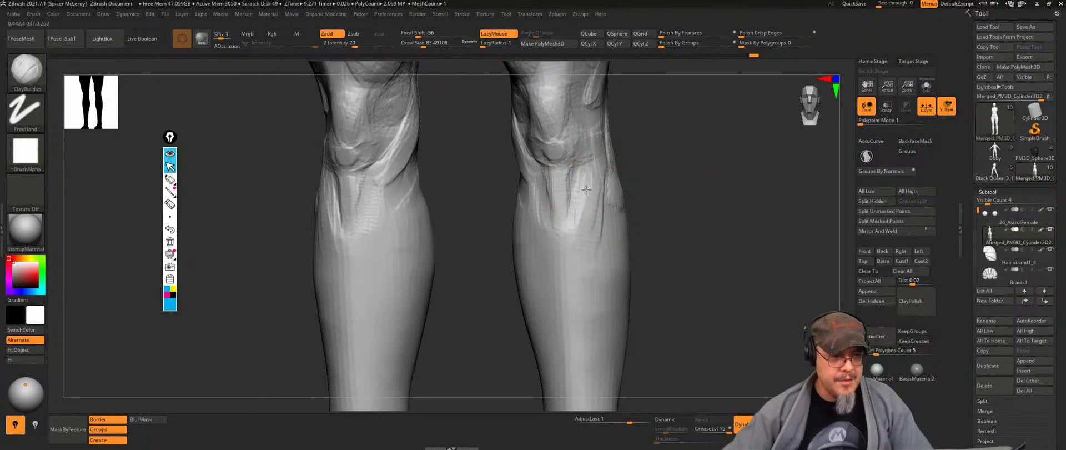
Step: Sculpt the top of the shin muscle in front of the bony bump below the outer knee
{"action": "left_click_drag", "start_coordinate": [666, 250], "coordinate": [590, 206]}
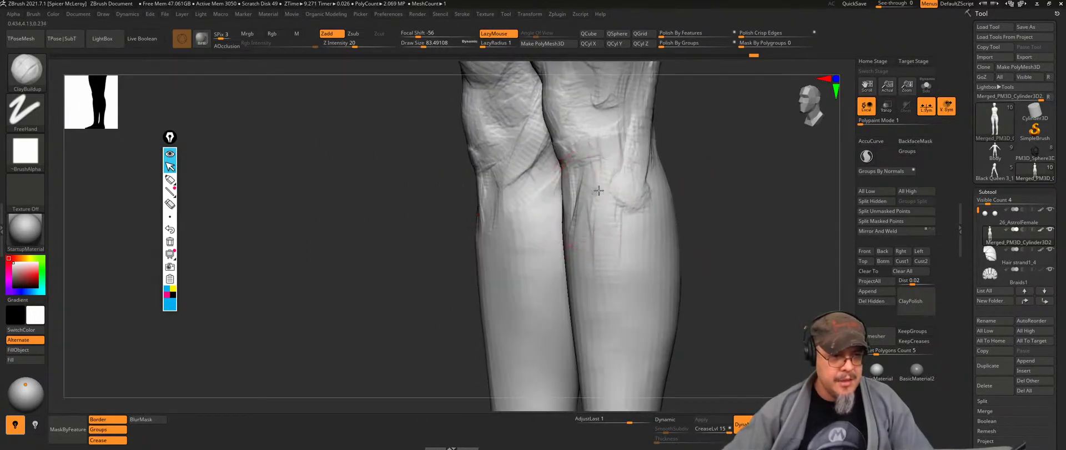
{"action": "left_click_drag", "start_coordinate": [579, 278], "coordinate": [560, 133]}
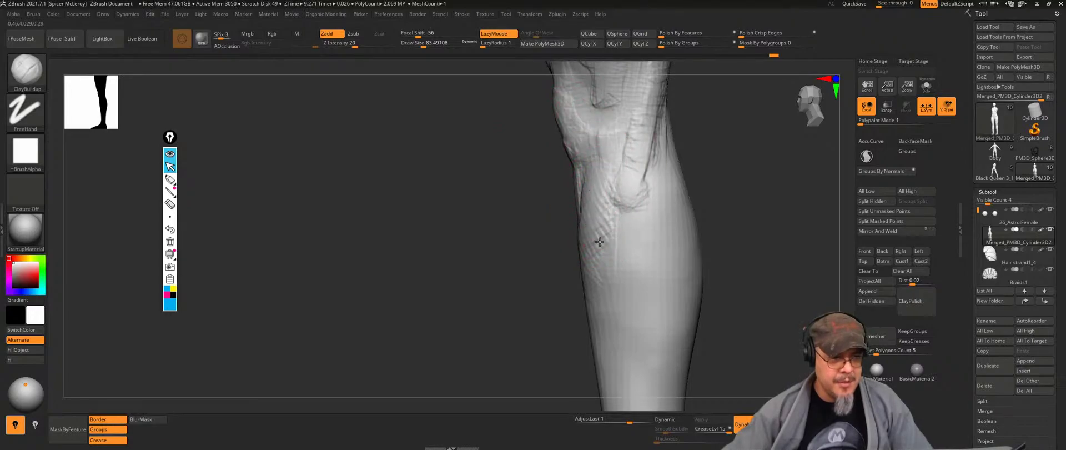
{"action": "left_click_drag", "start_coordinate": [543, 315], "coordinate": [598, 99]}
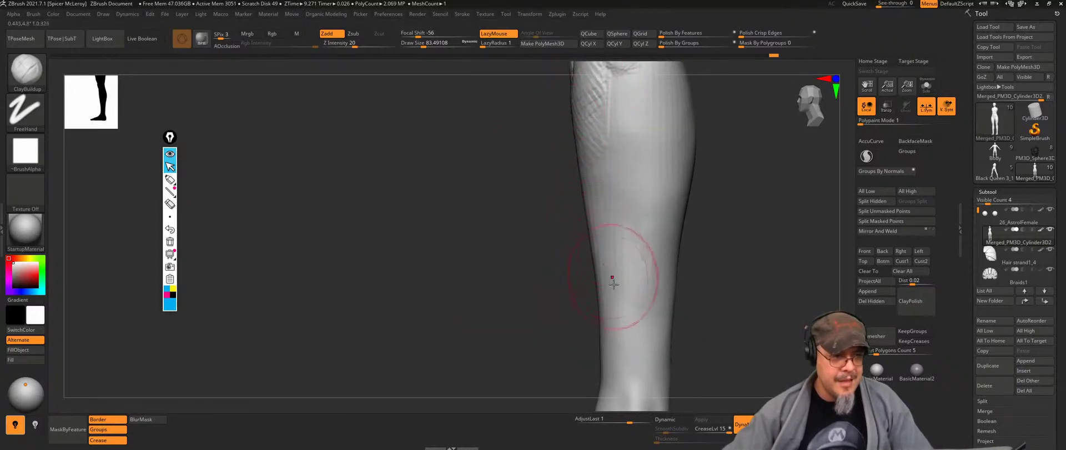
Step: Strengthen the quadriceps forms on the front thighs with ClayBuildup at a draw size of about 116
{"action": "left_click_drag", "start_coordinate": [736, 140], "coordinate": [709, 342], "text": "alt"}
{"action": "left_click_drag", "start_coordinate": [711, 172], "coordinate": [707, 305], "text": "alt"}
{"action": "left_click_drag", "start_coordinate": [733, 94], "coordinate": [748, 222], "text": "alt"}
{"action": "left_click_drag", "start_coordinate": [764, 139], "coordinate": [772, 289], "text": "alt"}
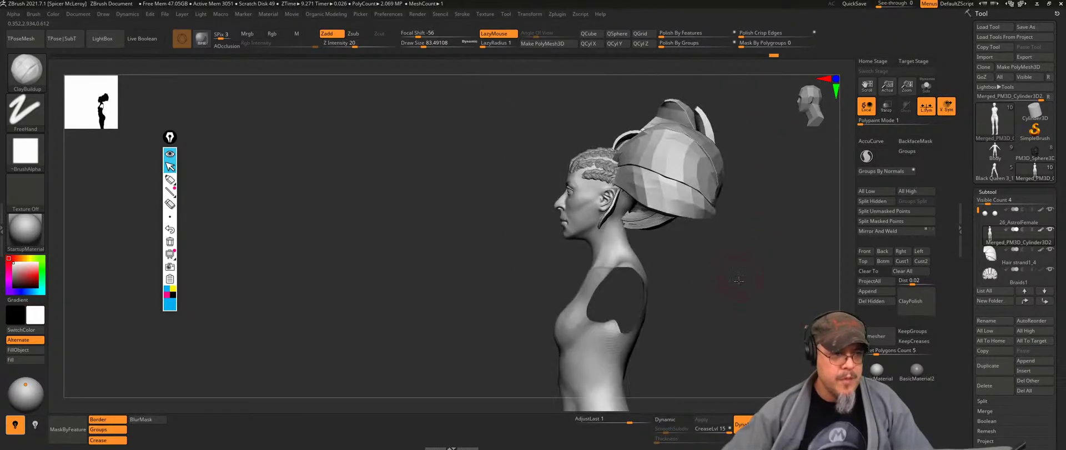
{"action": "left_click_drag", "start_coordinate": [741, 281], "coordinate": [732, 337]}
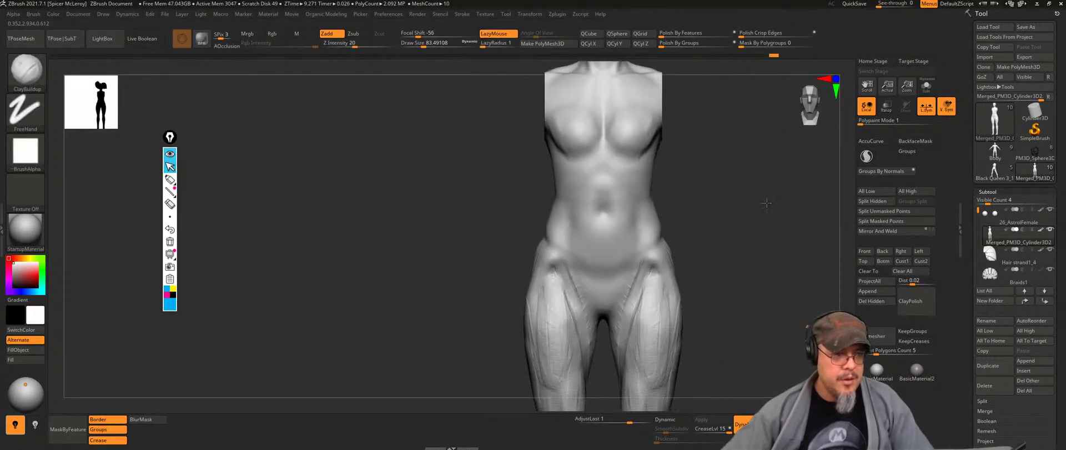
{"action": "mouse_move", "coordinate": [772, 267]}
{"action": "left_mouse_down"}
{"action": "mouse_move", "coordinate": [769, 154]}
{"action": "mouse_move", "coordinate": [745, 214]}
{"action": "mouse_move", "coordinate": [787, 250]}
{"action": "mouse_move", "coordinate": [741, 252]}
{"action": "mouse_move", "coordinate": [672, 167]}
{"action": "left_mouse_up"}
{"action": "key", "text": "s"}
{"action": "left_click_drag", "start_coordinate": [624, 211], "coordinate": [628, 212]}
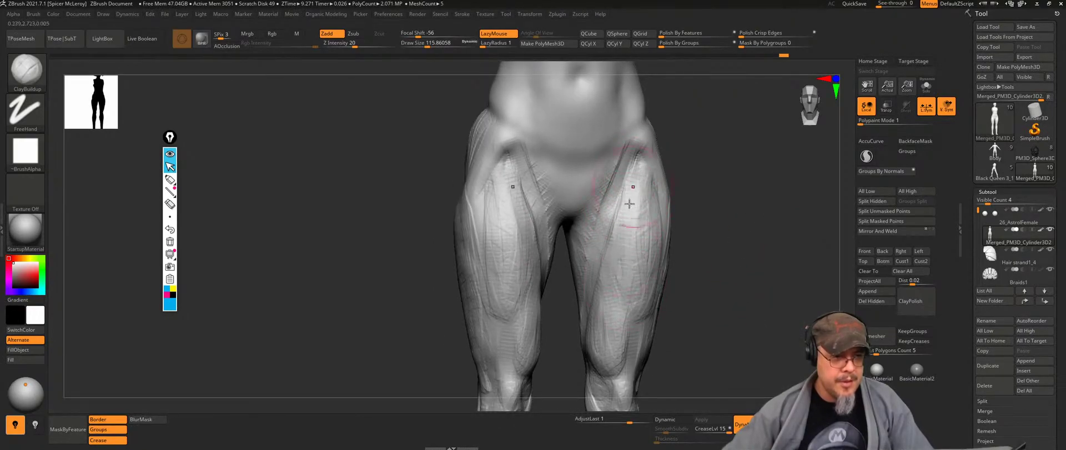
{"action": "left_click_drag", "start_coordinate": [729, 231], "coordinate": [733, 247]}
{"action": "right_click_drag", "start_coordinate": [653, 198], "coordinate": [653, 187], "text": "alt"}
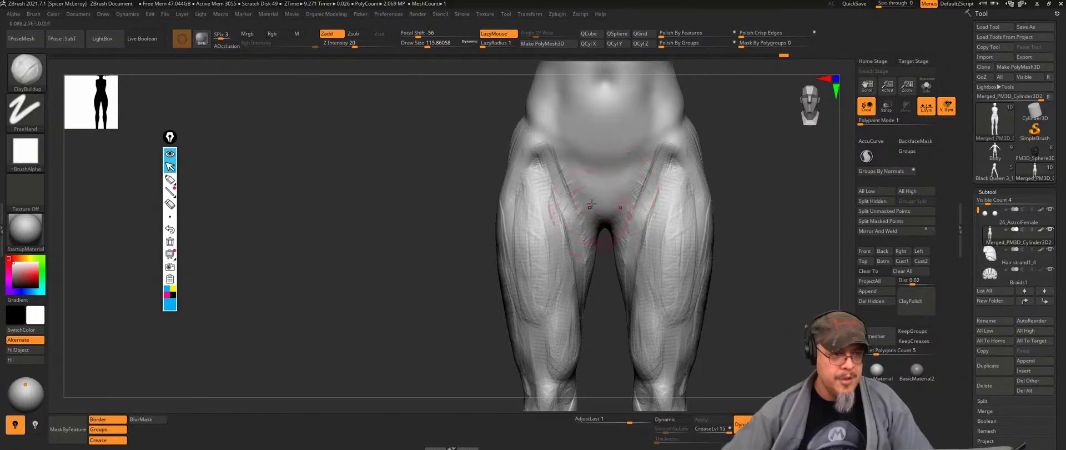
Step: Build up the muscle strands along the groin between the thighs, and unhide the figure's arms and head
{"action": "right_click_drag", "start_coordinate": [605, 236], "coordinate": [562, 172], "text": "alt"}
{"action": "right_click_drag", "start_coordinate": [742, 184], "coordinate": [770, 227], "text": "alt"}
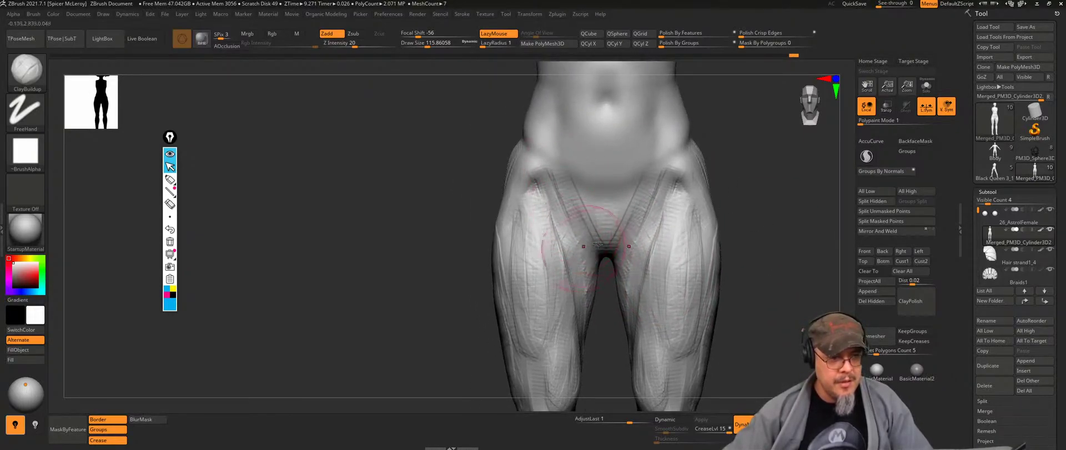
{"action": "left_click_drag", "start_coordinate": [749, 203], "coordinate": [774, 207], "text": "ctrl"}
{"action": "right_click_drag", "start_coordinate": [774, 207], "coordinate": [545, 191], "text": "ctrl"}
{"action": "right_click_drag", "start_coordinate": [698, 207], "coordinate": [730, 200]}
{"action": "left_click", "coordinate": [715, 225], "text": "ctrl+shift"}
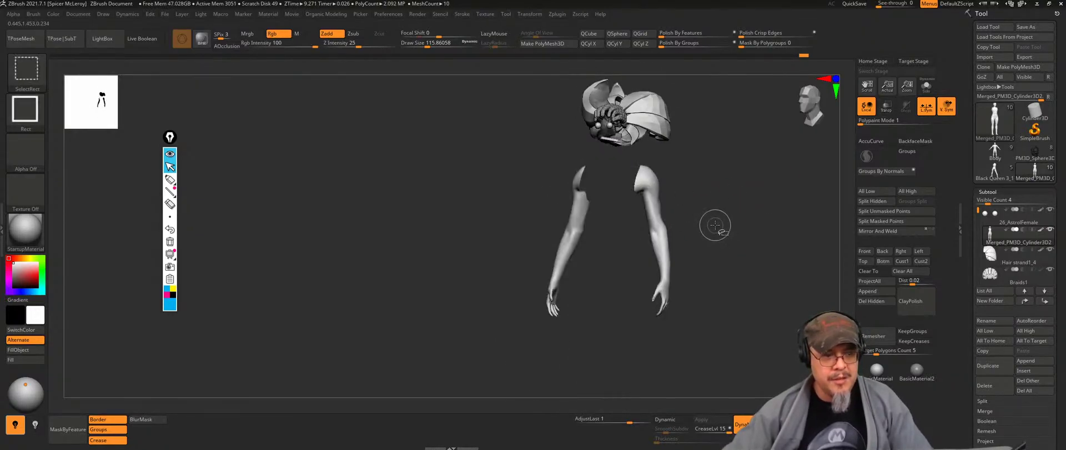
{"action": "left_click", "coordinate": [721, 222], "text": "ctrl+shift"}
{"action": "left_click_drag", "start_coordinate": [719, 220], "coordinate": [725, 227], "text": "ctrl+shift"}
{"action": "left_click", "coordinate": [717, 221], "text": "ctrl+shift"}
{"action": "mouse_move", "coordinate": [717, 221]}
{"action": "right_mouse_down"}
{"action": "mouse_move", "coordinate": [732, 219]}
{"action": "mouse_move", "coordinate": [739, 175]}
{"action": "right_mouse_up"}
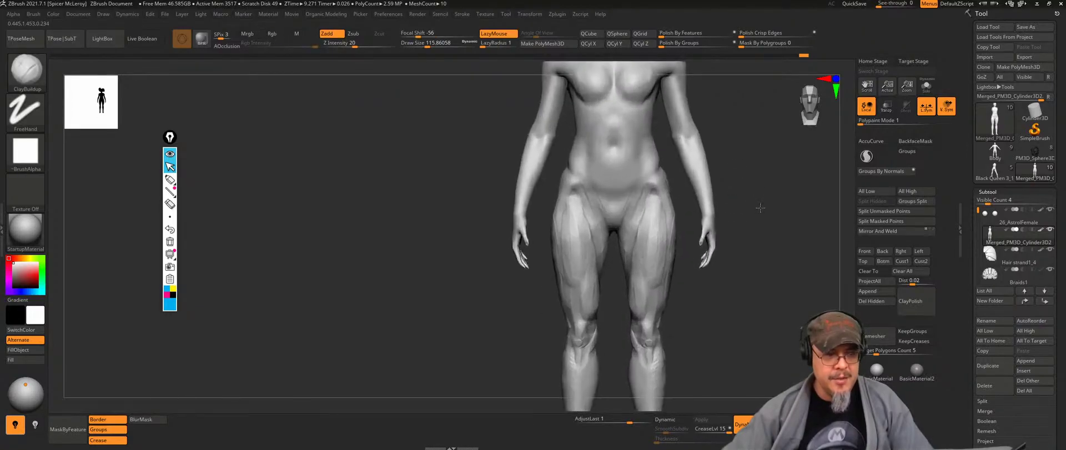
Step: Adjust the hip, glute and thigh silhouette from front and back with the Move brush at a draw size of about 212
{"action": "key", "text": "b"}
{"action": "key", "text": "m"}
{"action": "key", "text": "m"}
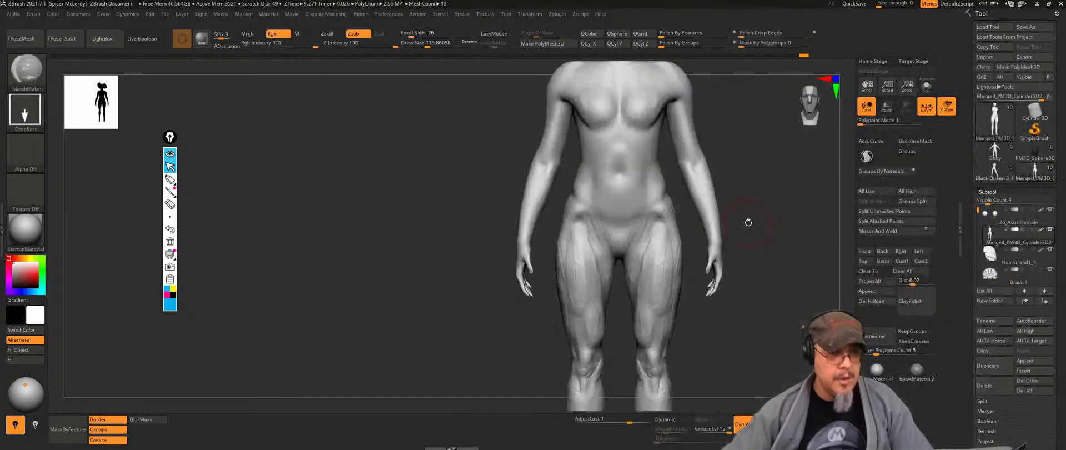
{"action": "key", "text": "b"}
{"action": "key", "text": "m"}
{"action": "key", "text": "v"}
{"action": "key", "text": "s"}
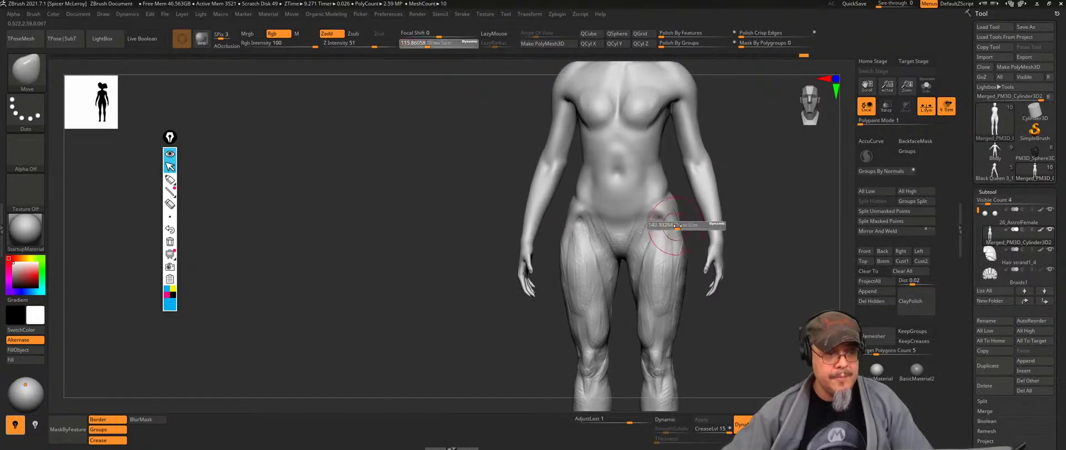
{"action": "left_click_drag", "start_coordinate": [683, 223], "coordinate": [681, 224]}
{"action": "left_click_drag", "start_coordinate": [783, 191], "coordinate": [681, 213]}
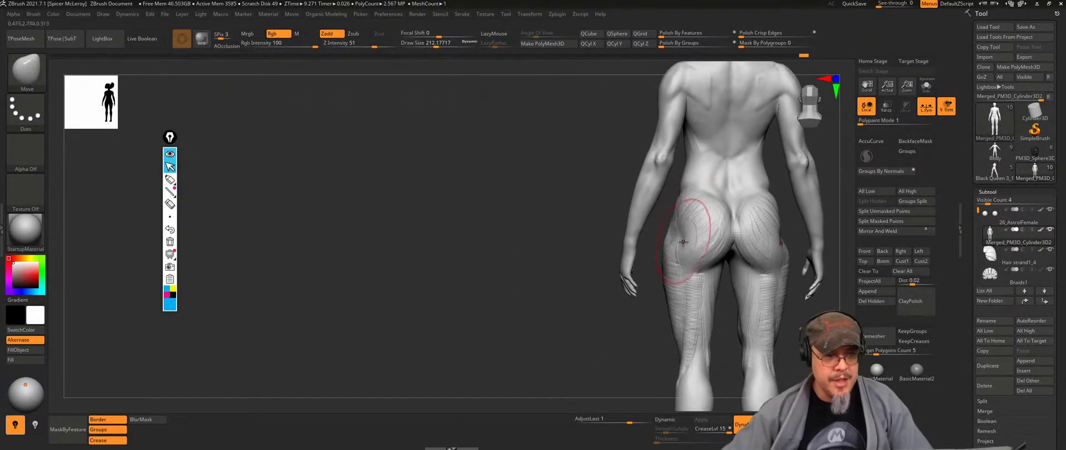
{"action": "mouse_move", "coordinate": [607, 337]}
{"action": "left_mouse_down", "text": "shift"}
{"action": "mouse_move", "coordinate": [596, 338]}
{"action": "mouse_move", "coordinate": [608, 301]}
{"action": "mouse_move", "coordinate": [581, 300]}
{"action": "left_mouse_up", "text": "shift"}
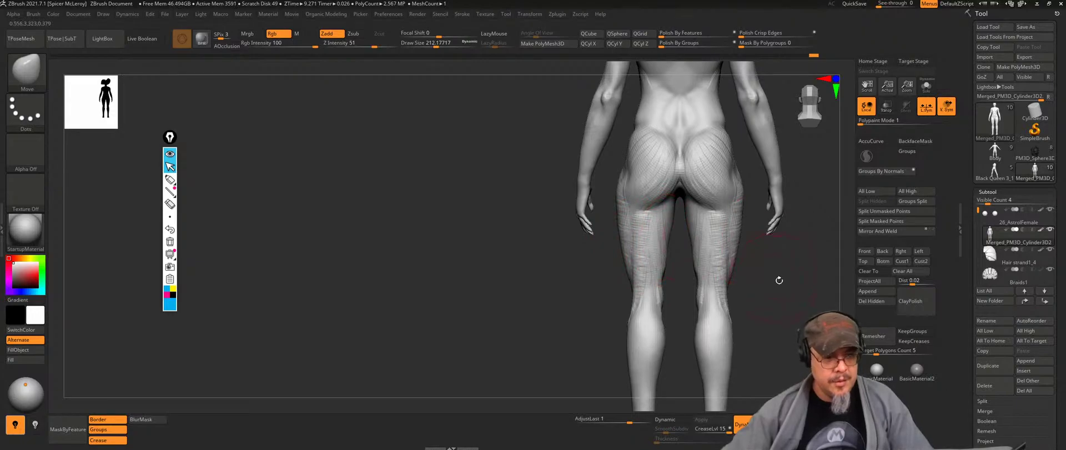
{"action": "left_click_drag", "start_coordinate": [778, 279], "coordinate": [743, 265], "text": "alt"}
{"action": "left_click_drag", "start_coordinate": [673, 239], "coordinate": [666, 253], "text": "shift"}
{"action": "mouse_move", "coordinate": [703, 301]}
{"action": "right_mouse_down"}
{"action": "mouse_move", "coordinate": [561, 264]}
{"action": "mouse_move", "coordinate": [588, 270]}
{"action": "mouse_move", "coordinate": [555, 276]}
{"action": "mouse_move", "coordinate": [616, 277]}
{"action": "right_mouse_up"}
Step: Examine the corrected female figure's proportions and leg forms from the side, front and three-quarter views
{"action": "mouse_move", "coordinate": [762, 99]}
{"action": "right_mouse_down", "text": "alt"}
{"action": "mouse_move", "coordinate": [734, 206]}
{"action": "mouse_move", "coordinate": [761, 214]}
{"action": "mouse_move", "coordinate": [806, 204]}
{"action": "right_mouse_up", "text": "alt"}
{"action": "key", "text": "b"}
{"action": "key", "text": "c"}
{"action": "key", "text": "b"}
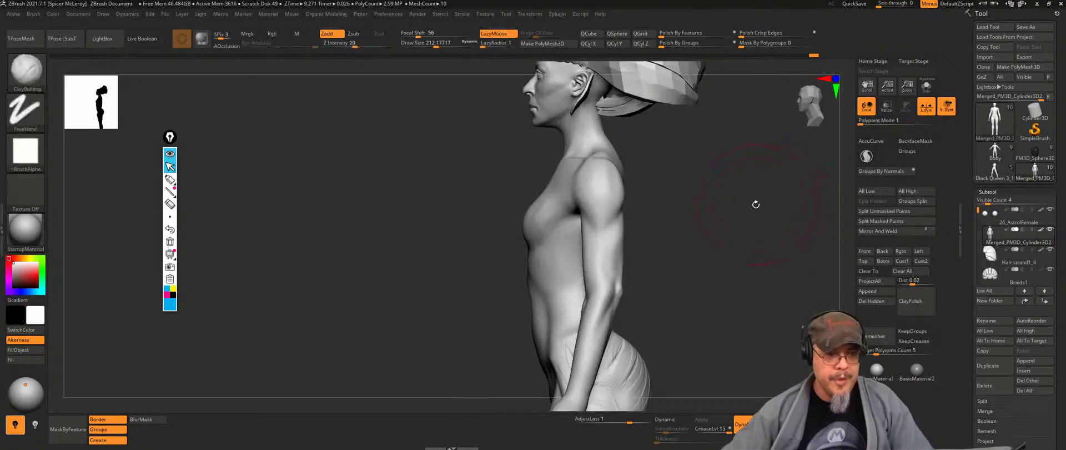
{"action": "key", "text": "f"}
{"action": "right_click_drag", "start_coordinate": [679, 237], "coordinate": [762, 262]}
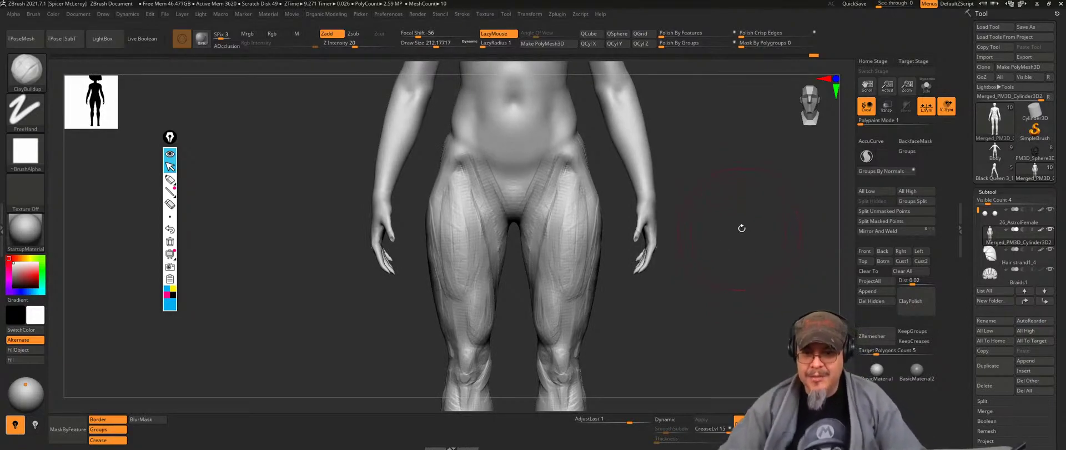
{"action": "right_click_drag", "start_coordinate": [714, 185], "coordinate": [693, 243], "text": "alt"}
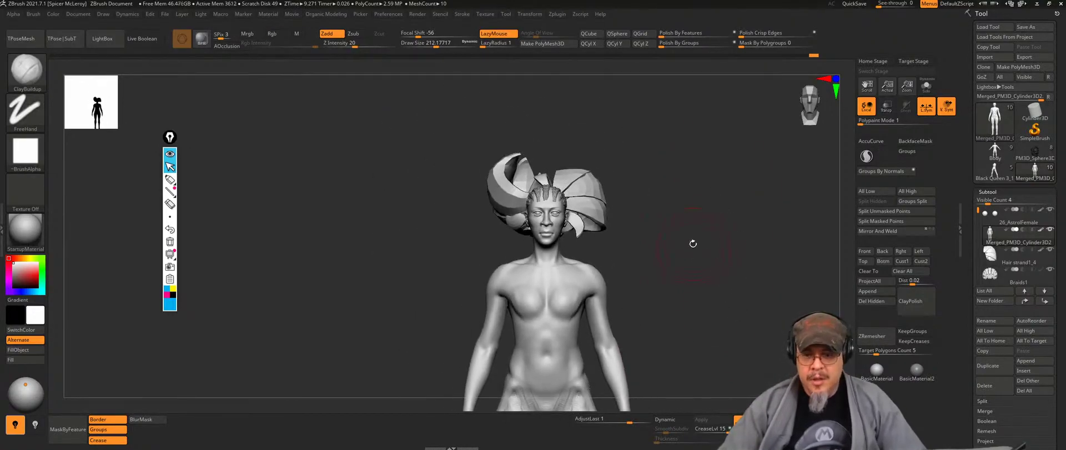
{"action": "key", "text": "f"}
{"action": "right_click_drag", "start_coordinate": [587, 268], "coordinate": [703, 225], "text": "alt"}
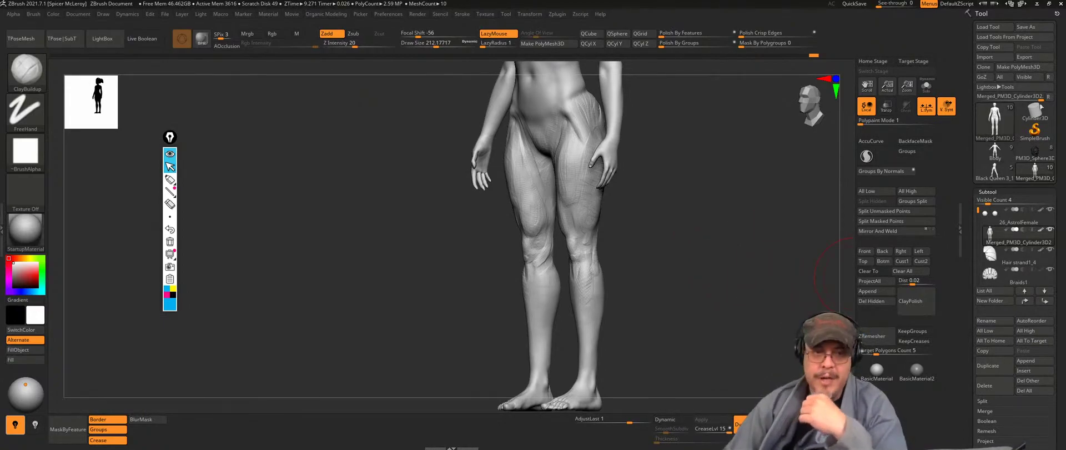
Step: Load the 27_Spidy submission from the For Critique folder and frame the whole composition
{"action": "left_click", "coordinate": [991, 29]}
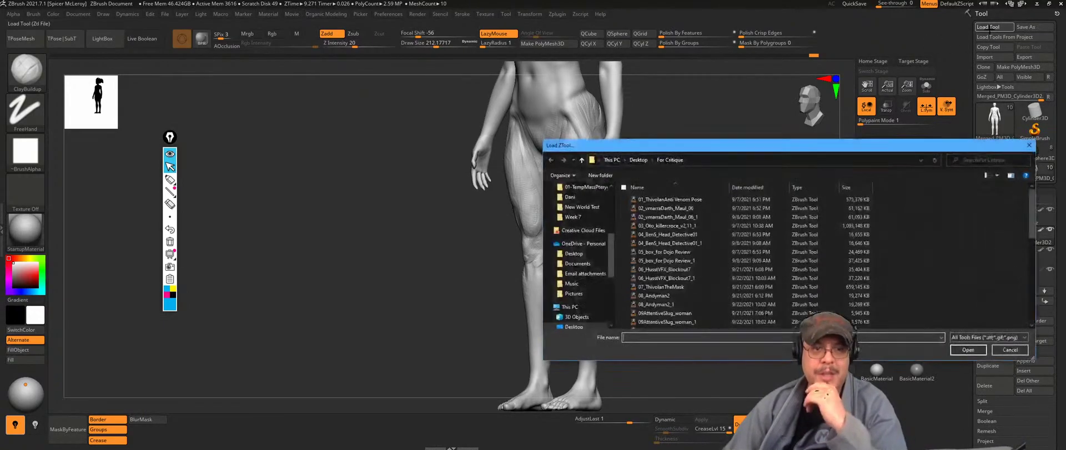
{"action": "scroll", "coordinate": [744, 250], "scroll_direction": "down", "scroll_amount": 5}
{"action": "left_click", "coordinate": [664, 315]}
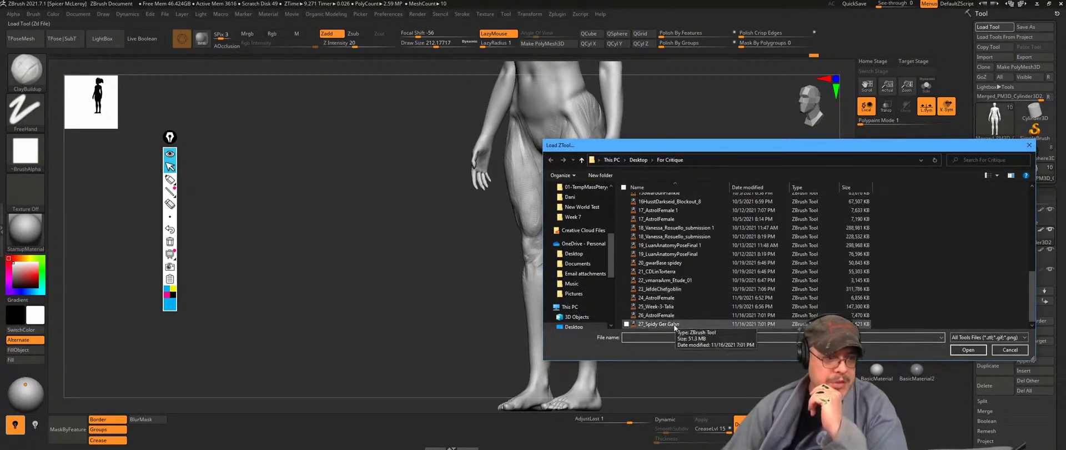
{"action": "double_click", "coordinate": [664, 315]}
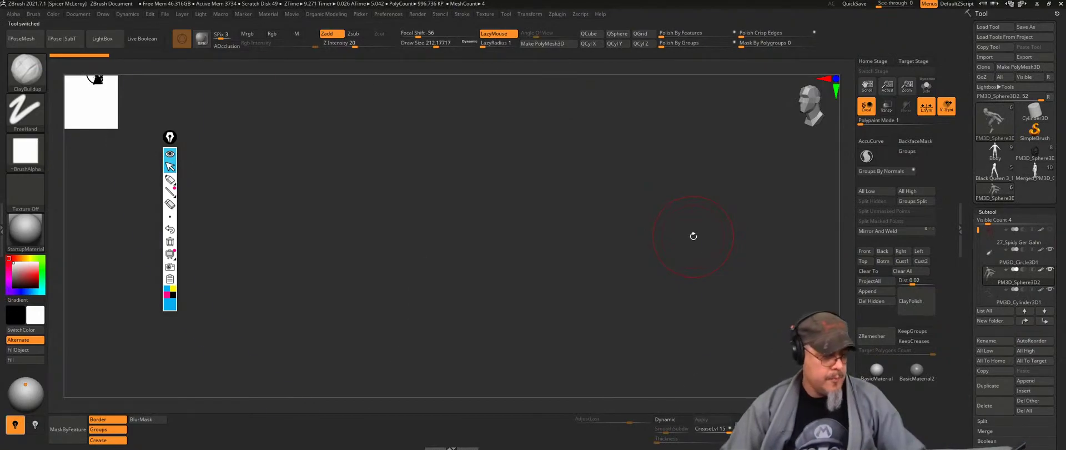
{"action": "mouse_move", "coordinate": [762, 264]}
{"action": "left_mouse_down"}
{"action": "mouse_move", "coordinate": [664, 128]}
{"action": "mouse_move", "coordinate": [672, 146]}
{"action": "mouse_move", "coordinate": [643, 209]}
{"action": "mouse_move", "coordinate": [679, 194]}
{"action": "mouse_move", "coordinate": [573, 251]}
{"action": "mouse_move", "coordinate": [715, 268]}
{"action": "mouse_move", "coordinate": [655, 291]}
{"action": "mouse_move", "coordinate": [565, 300]}
{"action": "left_mouse_up"}
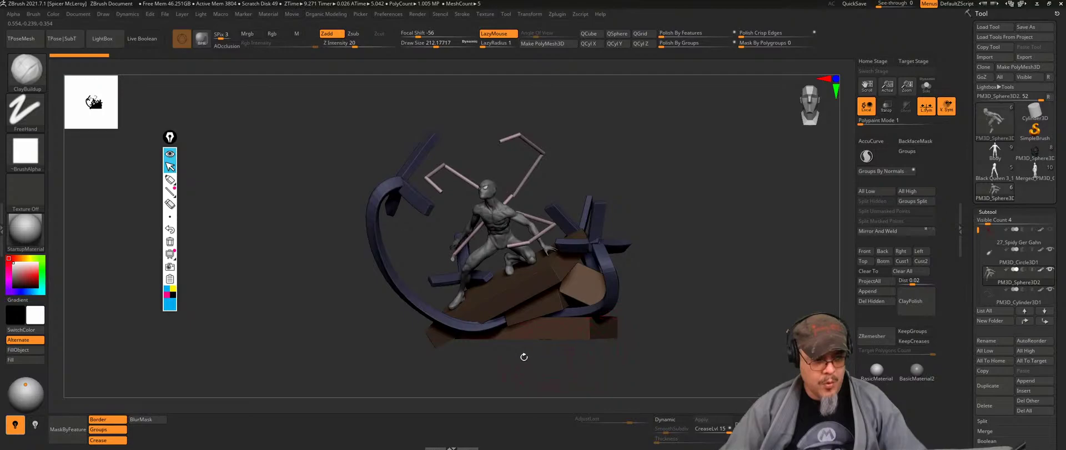
Step: Select the dark blue curved frame subtool and isolate its large curved arm from the other frame pieces
{"action": "left_click", "coordinate": [418, 307], "text": "alt"}
{"action": "left_click_drag", "start_coordinate": [718, 287], "coordinate": [681, 300]}
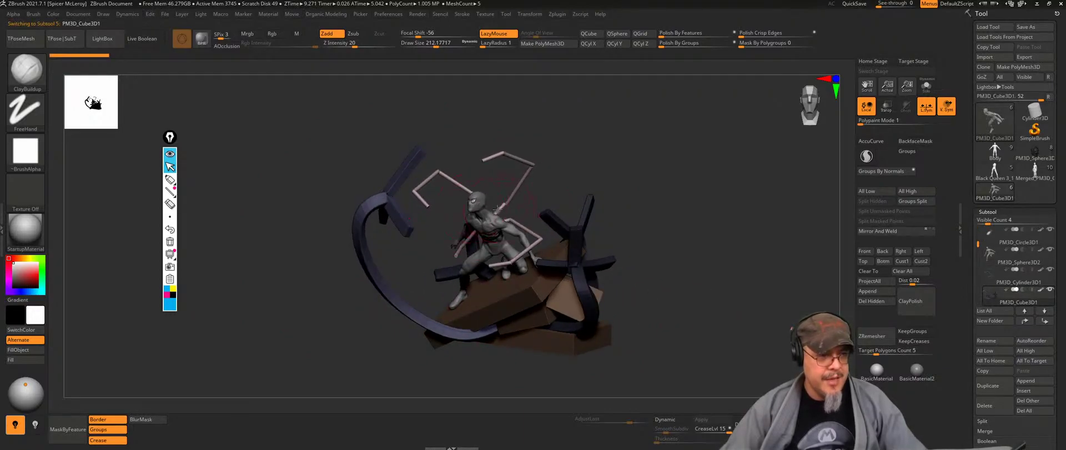
{"action": "left_click_drag", "start_coordinate": [740, 260], "coordinate": [712, 249]}
{"action": "left_click_drag", "start_coordinate": [747, 216], "coordinate": [740, 296], "text": "alt"}
{"action": "key", "text": "shift+f"}
{"action": "key", "text": "shift+f"}
{"action": "mouse_move", "coordinate": [719, 267]}
{"action": "left_mouse_down", "text": "alt"}
{"action": "mouse_move", "coordinate": [718, 295]}
{"action": "mouse_move", "coordinate": [594, 156]}
{"action": "left_mouse_up", "text": "alt"}
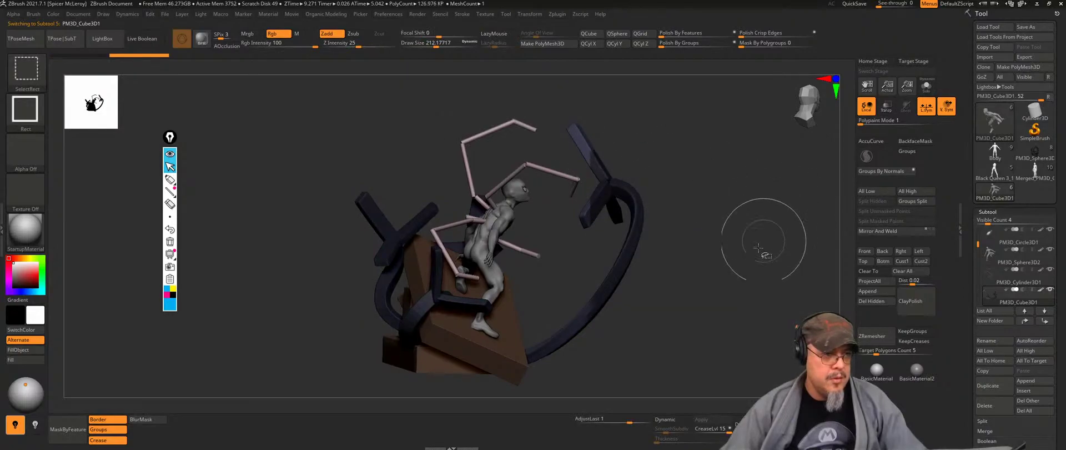
{"action": "left_click_drag", "start_coordinate": [735, 356], "coordinate": [580, 153], "text": "ctrl+shift"}
{"action": "key", "text": "ctrl+z"}
{"action": "key", "text": "ctrl+shift+z"}
{"action": "key", "text": "ctrl+z"}
{"action": "left_click_drag", "start_coordinate": [743, 295], "coordinate": [597, 130], "text": "ctrl+shift"}
{"action": "key", "text": "ctrl+shift+a"}
Step: Reposition the isolated curved arm beside the rock base with the Move gizmo
{"action": "left_click_drag", "start_coordinate": [788, 285], "coordinate": [764, 241]}
{"action": "key", "text": "w"}
{"action": "left_click_drag", "start_coordinate": [594, 197], "coordinate": [525, 227]}
{"action": "left_click_drag", "start_coordinate": [723, 263], "coordinate": [508, 274]}
{"action": "mouse_move", "coordinate": [518, 222]}
{"action": "left_mouse_down"}
{"action": "mouse_move", "coordinate": [565, 268]}
{"action": "mouse_move", "coordinate": [528, 223]}
{"action": "left_mouse_up"}
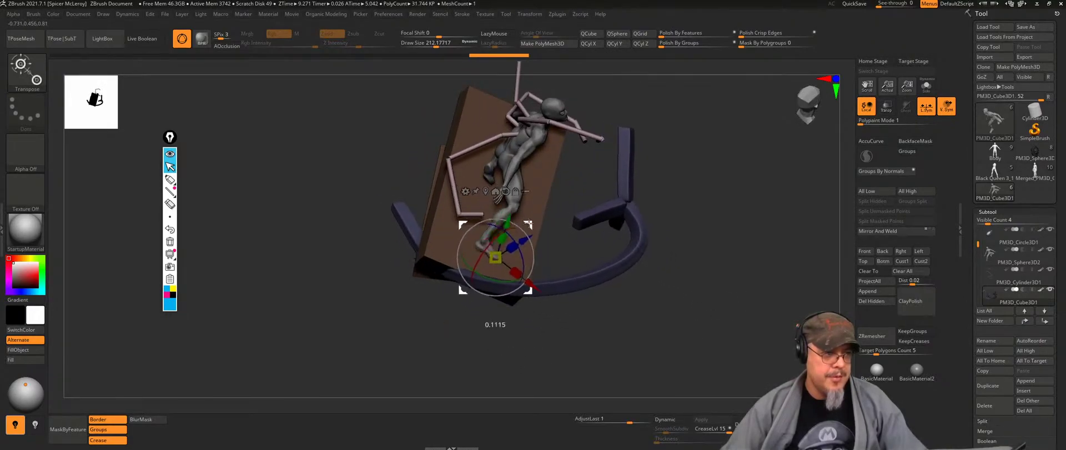
{"action": "key", "text": "q"}
{"action": "mouse_move", "coordinate": [695, 336]}
{"action": "left_mouse_down"}
{"action": "mouse_move", "coordinate": [722, 218]}
{"action": "mouse_move", "coordinate": [701, 186]}
{"action": "mouse_move", "coordinate": [717, 228]}
{"action": "left_mouse_up"}
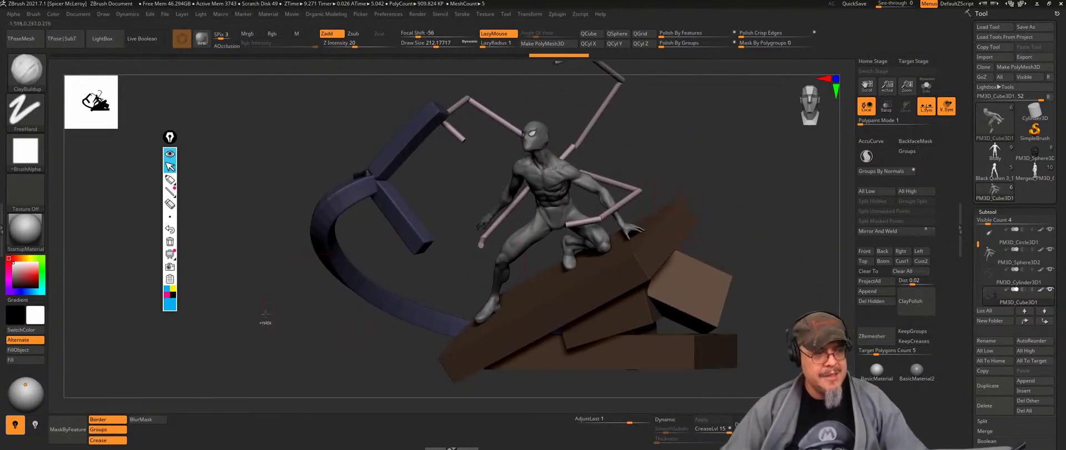
Step: Hide the large curved arm so only the remaining frame pieces show around the crouching figure
{"action": "left_click", "coordinate": [242, 335], "text": "ctrl+shift"}
{"action": "left_click", "coordinate": [386, 303], "text": "ctrl+shift"}
{"action": "left_click", "coordinate": [386, 301], "text": "ctrl+shift"}
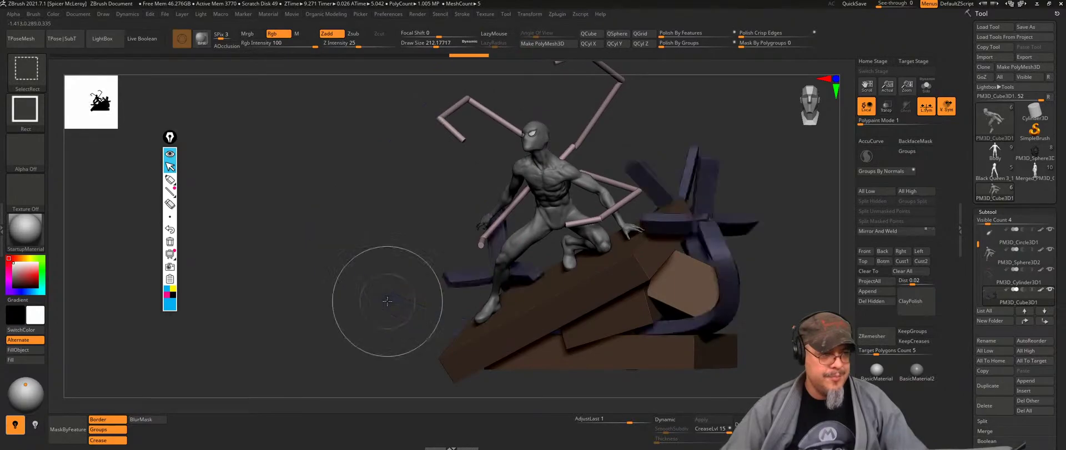
{"action": "mouse_move", "coordinate": [347, 316]}
{"action": "left_mouse_down"}
{"action": "mouse_move", "coordinate": [318, 312]}
{"action": "mouse_move", "coordinate": [339, 319]}
{"action": "left_mouse_up"}
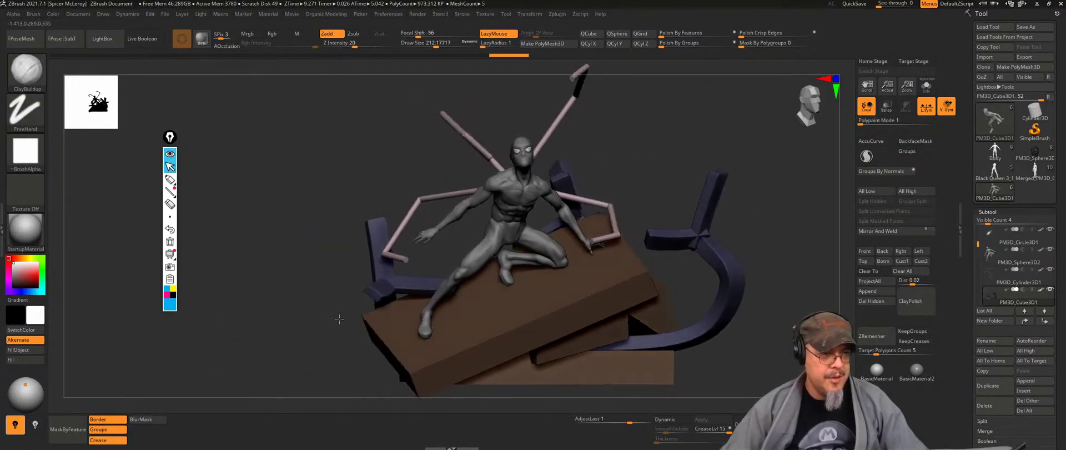
{"action": "left_click_drag", "start_coordinate": [773, 237], "coordinate": [732, 220]}
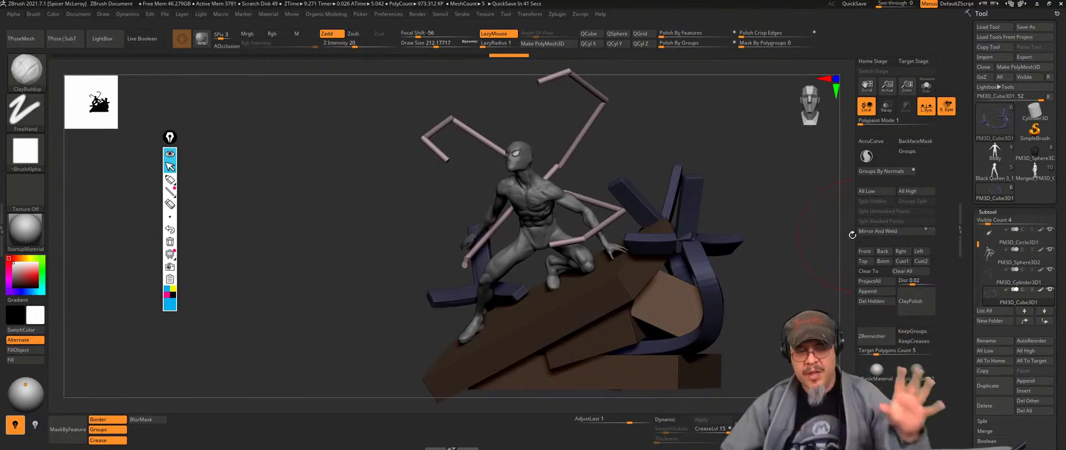
Step: Select the crouching Spider-Man figure's subtool and isolate it in Solo mode
{"action": "left_click_drag", "start_coordinate": [659, 152], "coordinate": [700, 151]}
{"action": "left_click_drag", "start_coordinate": [639, 216], "coordinate": [545, 367], "text": "alt"}
{"action": "left_click", "coordinate": [562, 238], "text": "alt"}
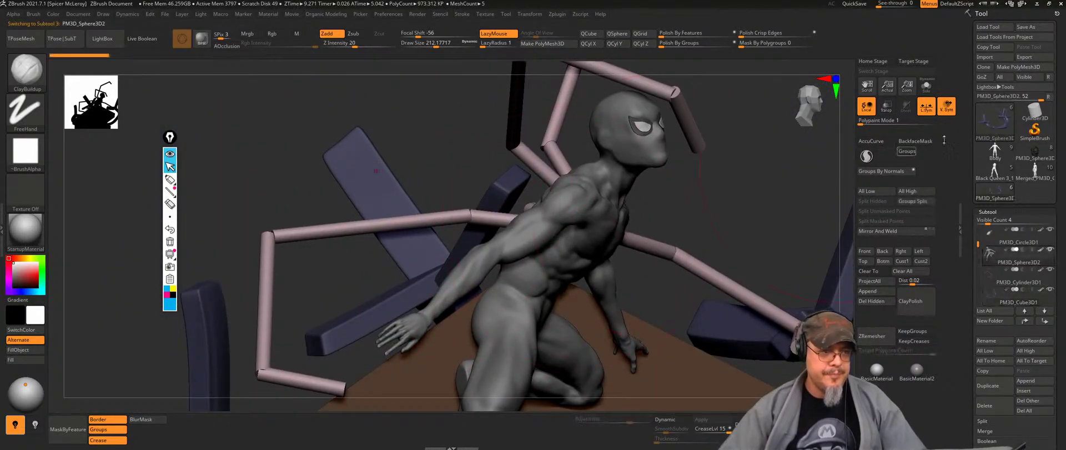
{"action": "left_click", "coordinate": [924, 88]}
Step: Adjust the figure's shoulder and upper back shapes with the Move brush at a draw size of about 71
{"action": "right_click_drag", "start_coordinate": [750, 223], "coordinate": [639, 222]}
{"action": "mouse_move", "coordinate": [639, 222]}
{"action": "right_mouse_down", "text": "ctrl"}
{"action": "mouse_move", "coordinate": [612, 229]}
{"action": "mouse_move", "coordinate": [535, 219]}
{"action": "mouse_move", "coordinate": [736, 236]}
{"action": "mouse_move", "coordinate": [731, 168]}
{"action": "mouse_move", "coordinate": [653, 220]}
{"action": "mouse_move", "coordinate": [664, 178]}
{"action": "mouse_move", "coordinate": [619, 217]}
{"action": "right_mouse_up", "text": "ctrl"}
{"action": "mouse_move", "coordinate": [620, 219]}
{"action": "left_mouse_down"}
{"action": "mouse_move", "coordinate": [610, 219]}
{"action": "mouse_move", "coordinate": [635, 218]}
{"action": "left_mouse_up"}
{"action": "key", "text": "s"}
{"action": "key", "text": "b"}
{"action": "key", "text": "m"}
{"action": "key", "text": "v"}
{"action": "right_click_drag", "start_coordinate": [553, 221], "coordinate": [581, 174], "text": "alt"}
{"action": "right_click_drag", "start_coordinate": [527, 205], "coordinate": [657, 192]}
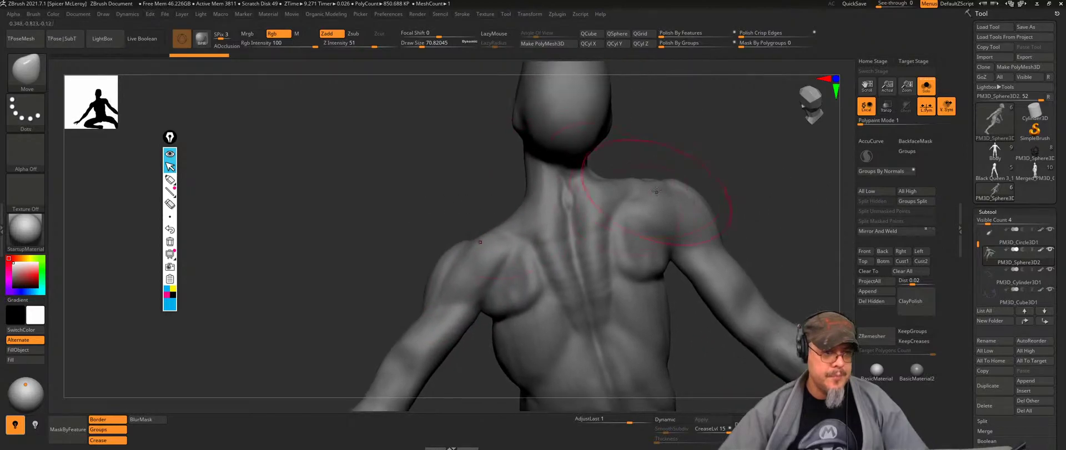
Step: Carve the spine of the left shoulder blade with DamStandard at a draw size of about 22, smoothing and recutting the line
{"action": "key", "text": "b"}
{"action": "key", "text": "c"}
{"action": "key", "text": "b"}
{"action": "right_click_drag", "start_coordinate": [773, 230], "coordinate": [768, 136], "text": "alt"}
{"action": "mouse_move", "coordinate": [444, 200]}
{"action": "right_mouse_down"}
{"action": "mouse_move", "coordinate": [525, 195]}
{"action": "mouse_move", "coordinate": [533, 234]}
{"action": "mouse_move", "coordinate": [584, 228]}
{"action": "mouse_move", "coordinate": [525, 191]}
{"action": "right_mouse_up"}
{"action": "key", "text": "b"}
{"action": "key", "text": "d"}
{"action": "key", "text": "s"}
{"action": "key", "text": "s"}
{"action": "left_click_drag", "start_coordinate": [520, 190], "coordinate": [511, 190]}
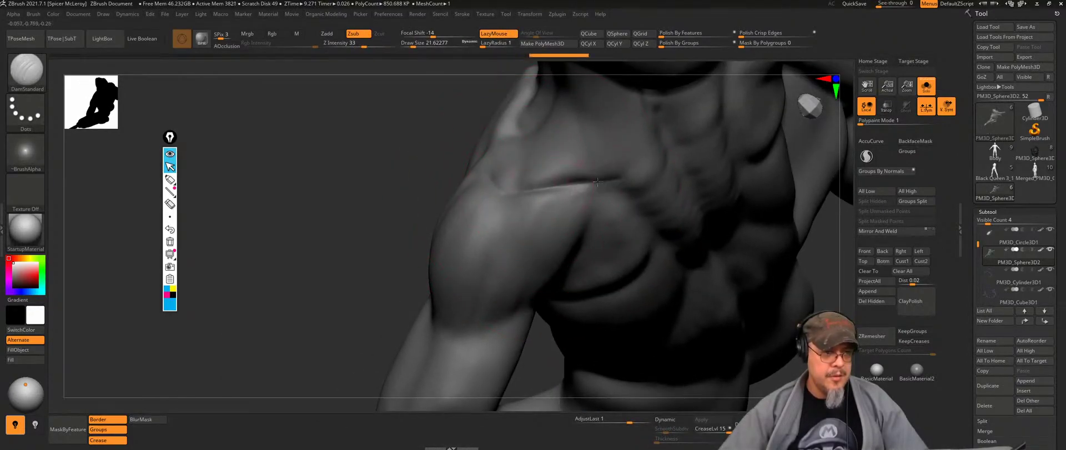
{"action": "right_click_drag", "start_coordinate": [639, 176], "coordinate": [594, 139]}
{"action": "left_click_drag", "start_coordinate": [528, 189], "coordinate": [555, 176], "text": "shift"}
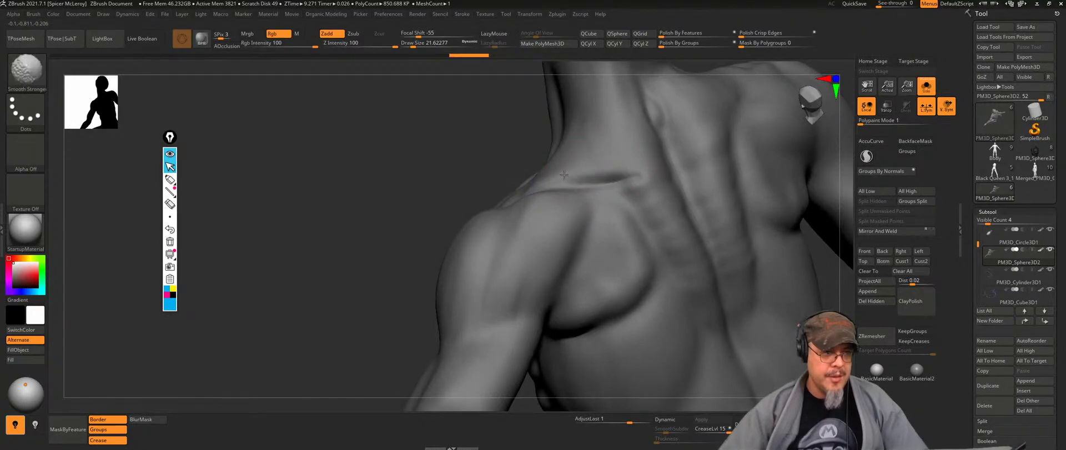
{"action": "left_click_drag", "start_coordinate": [547, 195], "coordinate": [628, 191]}
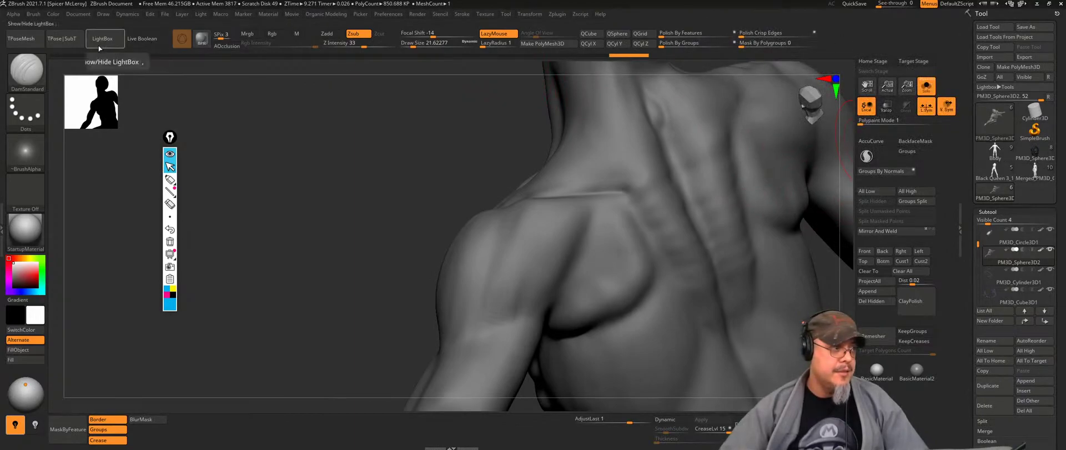
Step: Load the skeletal anatomy model from LightBox and examine its shoulder blades from behind
{"action": "left_click", "coordinate": [298, 57]}
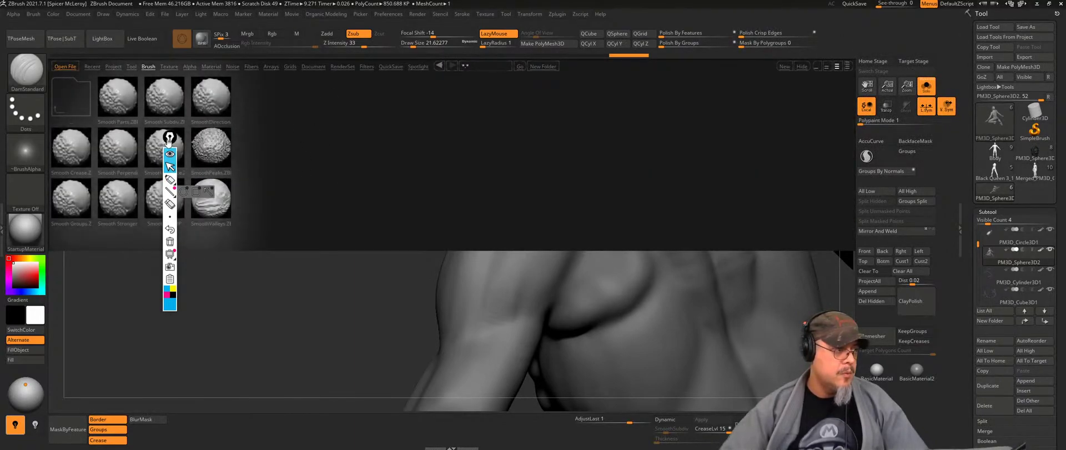
{"action": "left_click", "coordinate": [131, 67]}
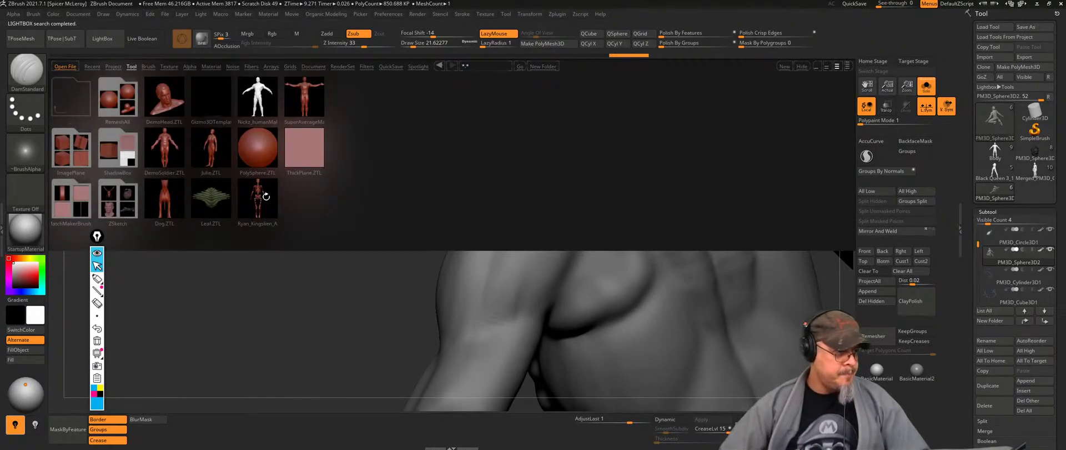
{"action": "double_click", "coordinate": [266, 196]}
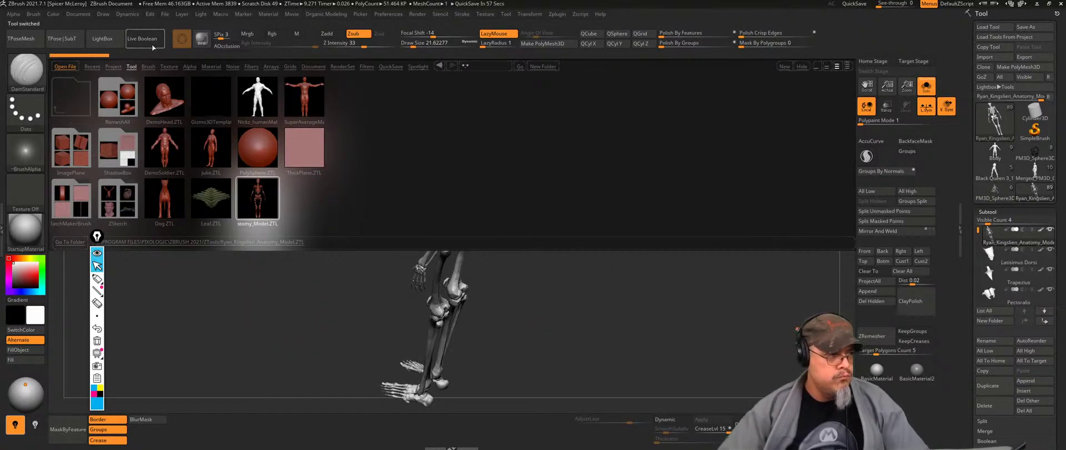
{"action": "left_click", "coordinate": [106, 41]}
{"action": "left_click_drag", "start_coordinate": [622, 241], "coordinate": [559, 162], "text": "shift"}
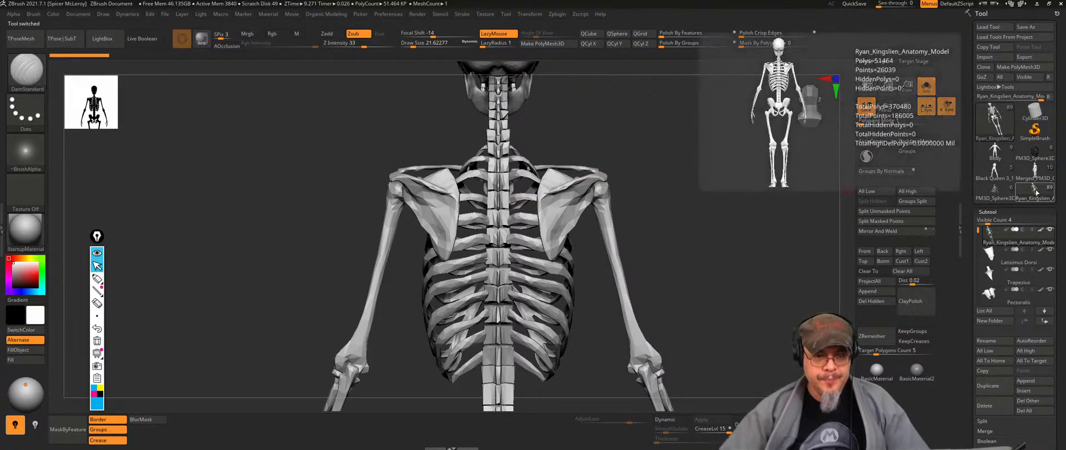
Step: Return to the Spider-Man figure and extend its left shoulder blade downward with the Move brush at a draw size of about 44, smoothing the surface
{"action": "left_click", "coordinate": [998, 194]}
{"action": "left_click_drag", "start_coordinate": [631, 253], "coordinate": [726, 248]}
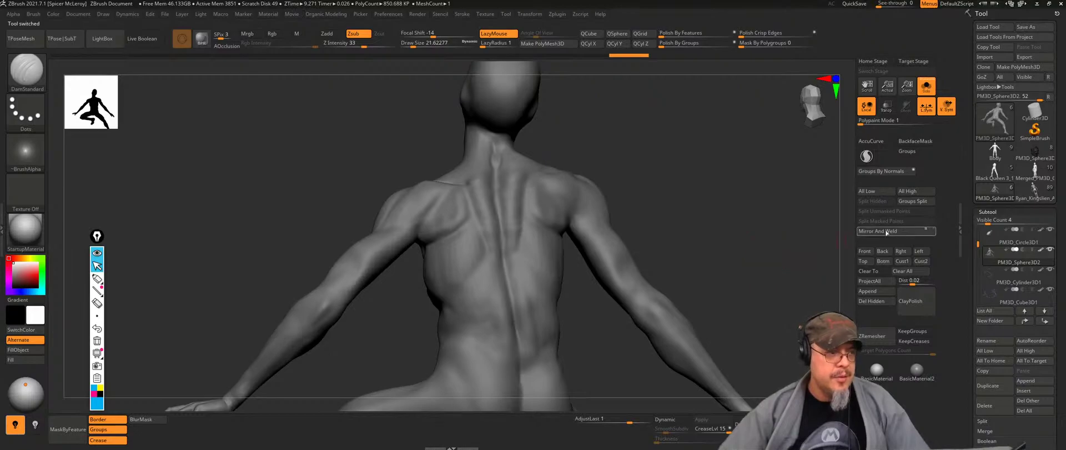
{"action": "mouse_move", "coordinate": [720, 196]}
{"action": "left_mouse_down"}
{"action": "mouse_move", "coordinate": [689, 206]}
{"action": "mouse_move", "coordinate": [694, 255]}
{"action": "left_mouse_up"}
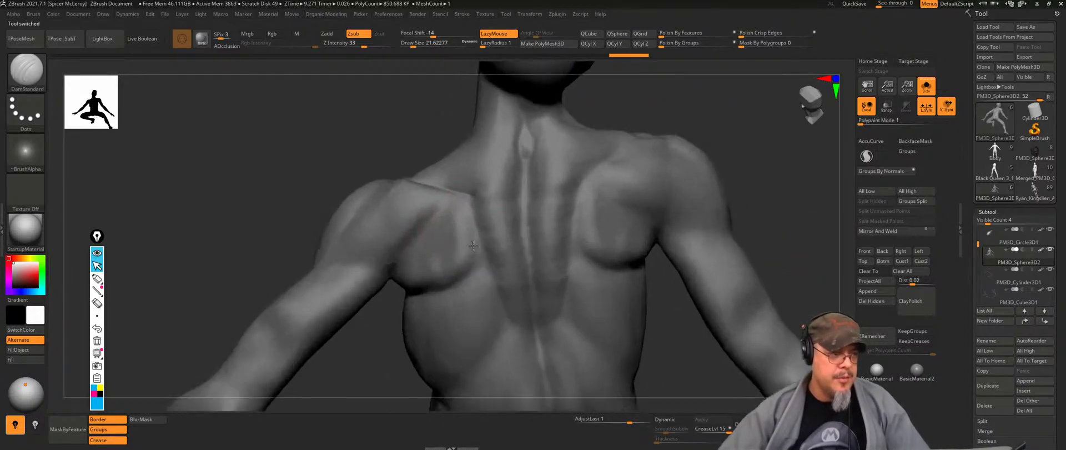
{"action": "key", "text": "b"}
{"action": "key", "text": "m"}
{"action": "key", "text": "v"}
{"action": "key", "text": "s"}
{"action": "key", "text": "s"}
{"action": "mouse_move", "coordinate": [457, 273]}
{"action": "left_mouse_down"}
{"action": "mouse_move", "coordinate": [464, 294]}
{"action": "mouse_move", "coordinate": [454, 314]}
{"action": "mouse_move", "coordinate": [436, 306]}
{"action": "mouse_move", "coordinate": [445, 321]}
{"action": "left_mouse_up"}
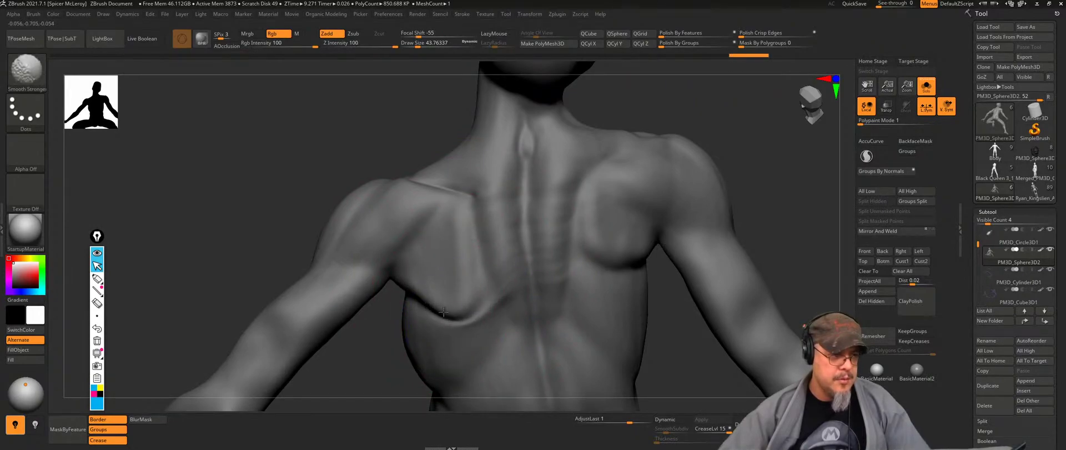
{"action": "left_click_drag", "start_coordinate": [467, 261], "coordinate": [468, 275], "text": "shift"}
Step: Pull the lower corner of the right shoulder blade downward with the Move brush
{"action": "mouse_move", "coordinate": [629, 263]}
{"action": "left_mouse_down"}
{"action": "mouse_move", "coordinate": [618, 305]}
{"action": "mouse_move", "coordinate": [625, 294]}
{"action": "left_mouse_up"}
{"action": "left_click_drag", "start_coordinate": [777, 175], "coordinate": [641, 177]}
{"action": "mouse_move", "coordinate": [809, 159]}
{"action": "left_mouse_down"}
{"action": "mouse_move", "coordinate": [788, 195]}
{"action": "mouse_move", "coordinate": [796, 173]}
{"action": "mouse_move", "coordinate": [784, 146]}
{"action": "left_mouse_up"}
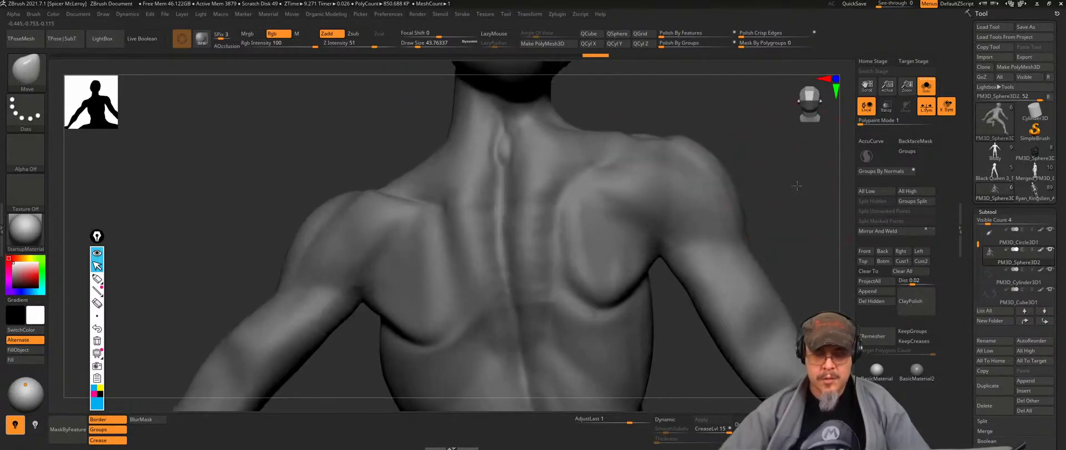
Step: Adjust the lower tip and inner edge of the right shoulder blade with the Move brush at a draw size of about 44
{"action": "mouse_move", "coordinate": [590, 263]}
{"action": "left_mouse_down"}
{"action": "mouse_move", "coordinate": [586, 295]}
{"action": "mouse_move", "coordinate": [622, 295]}
{"action": "left_mouse_up"}
{"action": "left_click_drag", "start_coordinate": [577, 189], "coordinate": [564, 197]}
{"action": "mouse_move", "coordinate": [705, 139]}
{"action": "left_mouse_down", "text": "alt"}
{"action": "mouse_move", "coordinate": [707, 179]}
{"action": "mouse_move", "coordinate": [761, 183]}
{"action": "left_mouse_up", "text": "alt"}
{"action": "mouse_move", "coordinate": [564, 197]}
{"action": "right_mouse_down"}
{"action": "mouse_move", "coordinate": [598, 212]}
{"action": "mouse_move", "coordinate": [540, 220]}
{"action": "mouse_move", "coordinate": [573, 230]}
{"action": "mouse_move", "coordinate": [603, 216]}
{"action": "right_mouse_up"}
Step: Add volume along the lower edge of the left shoulder blade and the side below the armpit with ClayBuildup
{"action": "key", "text": "b"}
{"action": "key", "text": "b"}
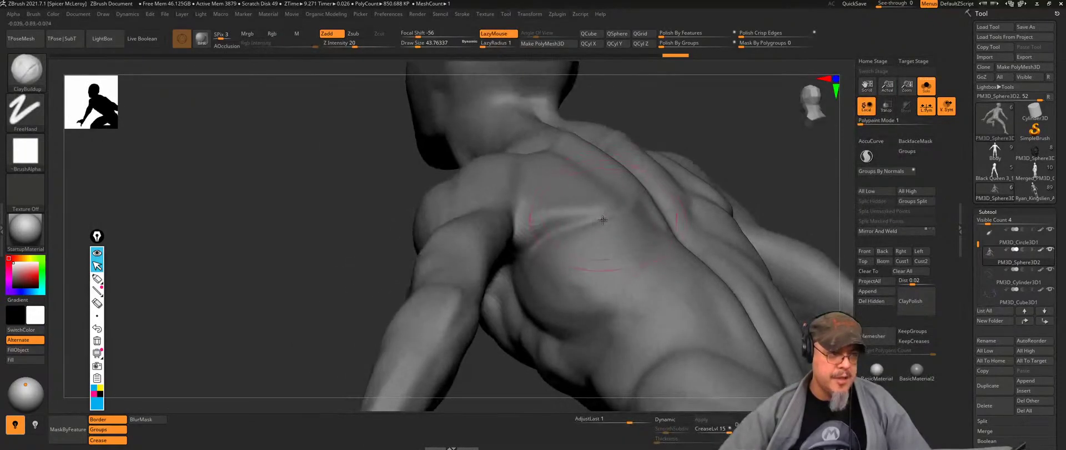
{"action": "left_click_drag", "start_coordinate": [542, 239], "coordinate": [560, 225]}
{"action": "mouse_move", "coordinate": [597, 216]}
{"action": "right_mouse_down"}
{"action": "mouse_move", "coordinate": [538, 200]}
{"action": "mouse_move", "coordinate": [506, 269]}
{"action": "right_mouse_up"}
{"action": "left_click_drag", "start_coordinate": [508, 278], "coordinate": [518, 300]}
{"action": "right_click_drag", "start_coordinate": [595, 283], "coordinate": [564, 213]}
Step: Build up the left latissimus from the armpit toward the lower back with diagonal ClayBuildup strokes at a draw size of about 49
{"action": "key", "text": "s"}
{"action": "mouse_move", "coordinate": [563, 212]}
{"action": "left_mouse_down"}
{"action": "mouse_move", "coordinate": [584, 211]}
{"action": "mouse_move", "coordinate": [577, 284]}
{"action": "mouse_move", "coordinate": [594, 303]}
{"action": "mouse_move", "coordinate": [622, 275]}
{"action": "mouse_move", "coordinate": [573, 261]}
{"action": "mouse_move", "coordinate": [631, 317]}
{"action": "left_mouse_up"}
{"action": "left_click_drag", "start_coordinate": [572, 247], "coordinate": [616, 300]}
{"action": "mouse_move", "coordinate": [583, 231]}
{"action": "left_mouse_down"}
{"action": "mouse_move", "coordinate": [622, 267]}
{"action": "mouse_move", "coordinate": [629, 294]}
{"action": "left_mouse_up"}
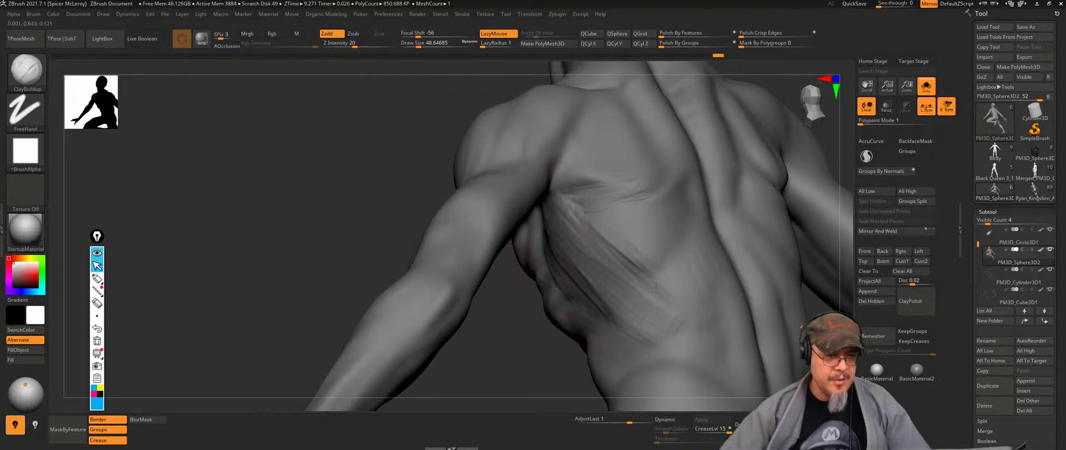
{"action": "right_click_drag", "start_coordinate": [616, 235], "coordinate": [609, 212]}
{"action": "left_click_drag", "start_coordinate": [634, 270], "coordinate": [685, 308]}
{"action": "mouse_move", "coordinate": [617, 239]}
{"action": "right_mouse_down"}
{"action": "mouse_move", "coordinate": [602, 223]}
{"action": "mouse_move", "coordinate": [636, 205]}
{"action": "mouse_move", "coordinate": [596, 202]}
{"action": "mouse_move", "coordinate": [588, 284]}
{"action": "right_mouse_up"}
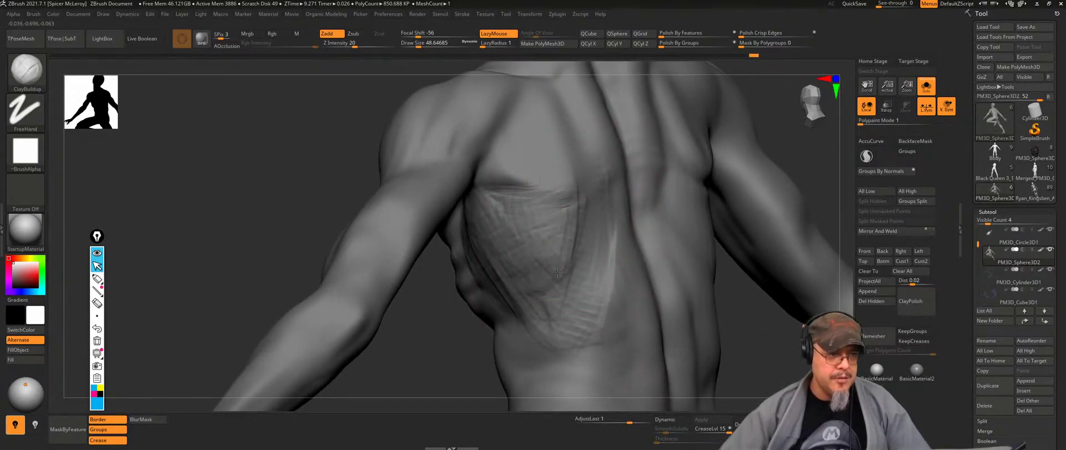
{"action": "right_click_drag", "start_coordinate": [530, 311], "coordinate": [469, 233]}
{"action": "mouse_move", "coordinate": [558, 322]}
{"action": "right_mouse_down"}
{"action": "mouse_move", "coordinate": [517, 294]}
{"action": "mouse_move", "coordinate": [564, 239]}
{"action": "mouse_move", "coordinate": [578, 246]}
{"action": "right_mouse_up"}
Step: Carve the upper rim of the left hip bone from the waist toward the lower spine with DamStandard
{"action": "key", "text": "s"}
{"action": "left_click_drag", "start_coordinate": [578, 246], "coordinate": [574, 247]}
{"action": "mouse_move", "coordinate": [579, 261]}
{"action": "right_mouse_down"}
{"action": "mouse_move", "coordinate": [604, 214]}
{"action": "mouse_move", "coordinate": [575, 175]}
{"action": "mouse_move", "coordinate": [433, 178]}
{"action": "right_mouse_up"}
{"action": "key", "text": "b"}
{"action": "key", "text": "d"}
{"action": "key", "text": "s"}
{"action": "left_click_drag", "start_coordinate": [533, 184], "coordinate": [592, 173]}
{"action": "right_click_drag", "start_coordinate": [782, 151], "coordinate": [655, 155]}
{"action": "mouse_move", "coordinate": [587, 188]}
{"action": "left_mouse_down"}
{"action": "mouse_move", "coordinate": [626, 194]}
{"action": "mouse_move", "coordinate": [671, 234]}
{"action": "left_mouse_up"}
{"action": "left_click_drag", "start_coordinate": [625, 188], "coordinate": [680, 239]}
Step: Build up the sacrum triangle and the inner edge of the left glute with ClayBuildup at a draw size of about 37
{"action": "mouse_move", "coordinate": [660, 209]}
{"action": "right_mouse_down"}
{"action": "mouse_move", "coordinate": [600, 211]}
{"action": "mouse_move", "coordinate": [588, 233]}
{"action": "mouse_move", "coordinate": [599, 249]}
{"action": "right_mouse_up"}
{"action": "key", "text": "b"}
{"action": "key", "text": "c"}
{"action": "key", "text": "b"}
{"action": "mouse_move", "coordinate": [599, 249]}
{"action": "left_mouse_down"}
{"action": "mouse_move", "coordinate": [590, 232]}
{"action": "mouse_move", "coordinate": [575, 243]}
{"action": "left_mouse_up"}
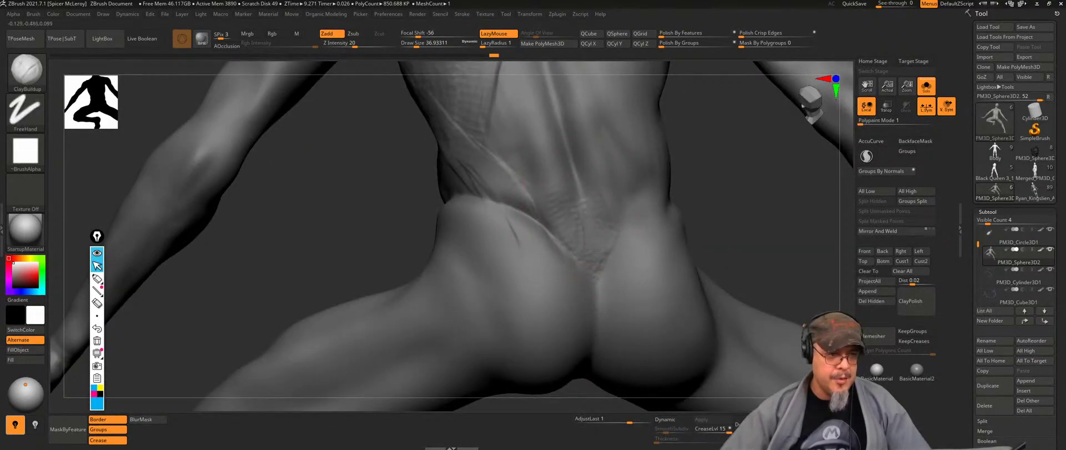
{"action": "left_click_drag", "start_coordinate": [587, 256], "coordinate": [543, 248]}
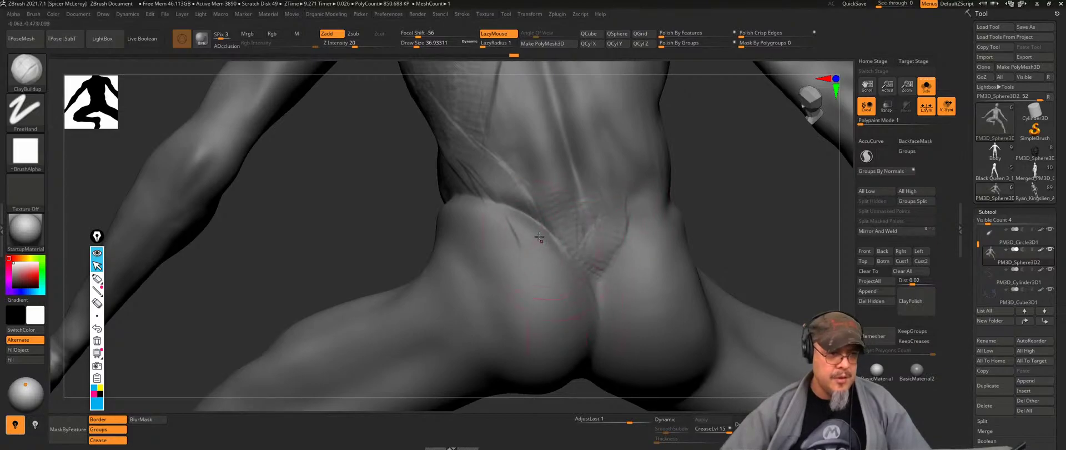
{"action": "right_click_drag", "start_coordinate": [563, 352], "coordinate": [761, 242]}
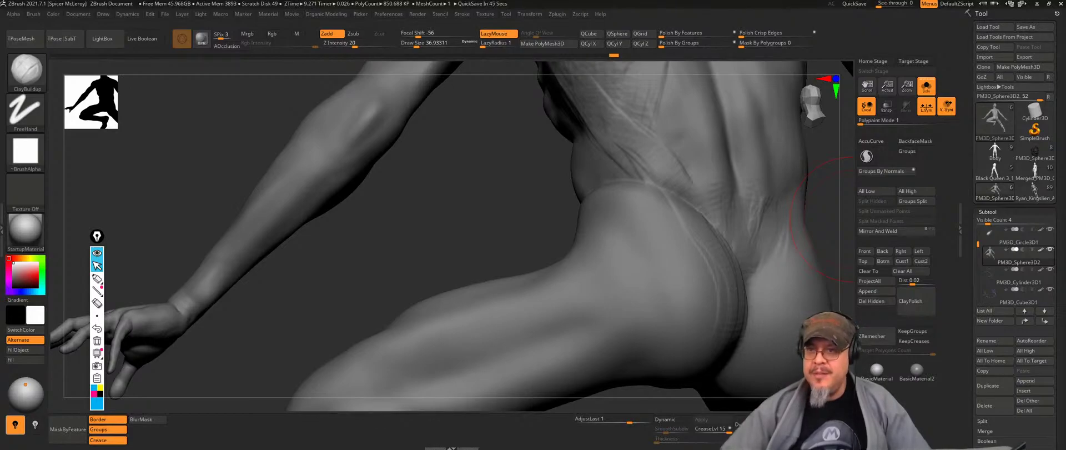
Step: Shape the front of the left hip bone and the hip crease below it with ClayBuildup at a draw size of about 13
{"action": "mouse_move", "coordinate": [500, 238]}
{"action": "left_mouse_down", "text": "alt"}
{"action": "mouse_move", "coordinate": [411, 245]}
{"action": "mouse_move", "coordinate": [541, 258]}
{"action": "mouse_move", "coordinate": [589, 238]}
{"action": "left_mouse_up", "text": "alt"}
{"action": "mouse_move", "coordinate": [534, 241]}
{"action": "right_mouse_down"}
{"action": "mouse_move", "coordinate": [547, 249]}
{"action": "mouse_move", "coordinate": [538, 245]}
{"action": "right_mouse_up"}
{"action": "key", "text": "s"}
{"action": "left_click_drag", "start_coordinate": [538, 246], "coordinate": [532, 245]}
{"action": "left_click_drag", "start_coordinate": [558, 277], "coordinate": [558, 275]}
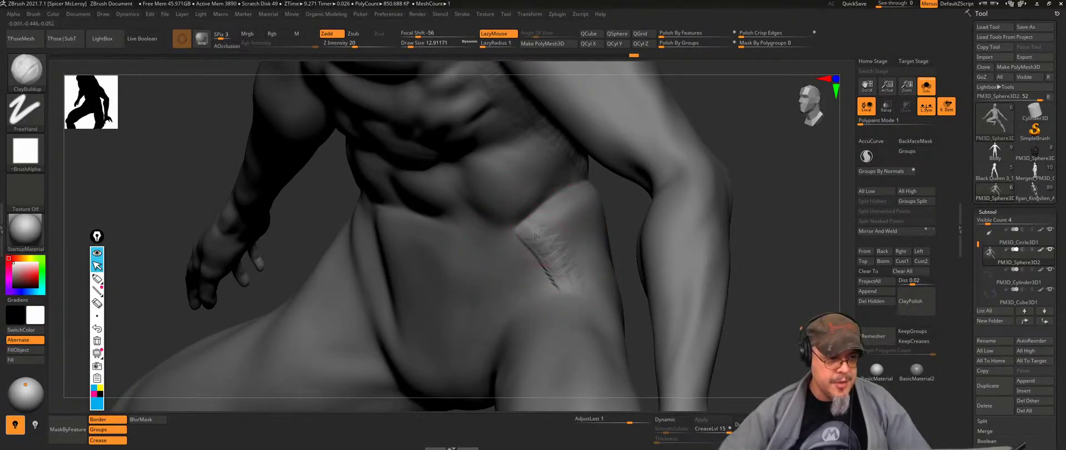
{"action": "left_click_drag", "start_coordinate": [565, 263], "coordinate": [562, 261]}
{"action": "mouse_move", "coordinate": [562, 261]}
{"action": "right_mouse_down"}
{"action": "mouse_move", "coordinate": [489, 245]}
{"action": "mouse_move", "coordinate": [554, 220]}
{"action": "mouse_move", "coordinate": [555, 188]}
{"action": "right_mouse_up"}
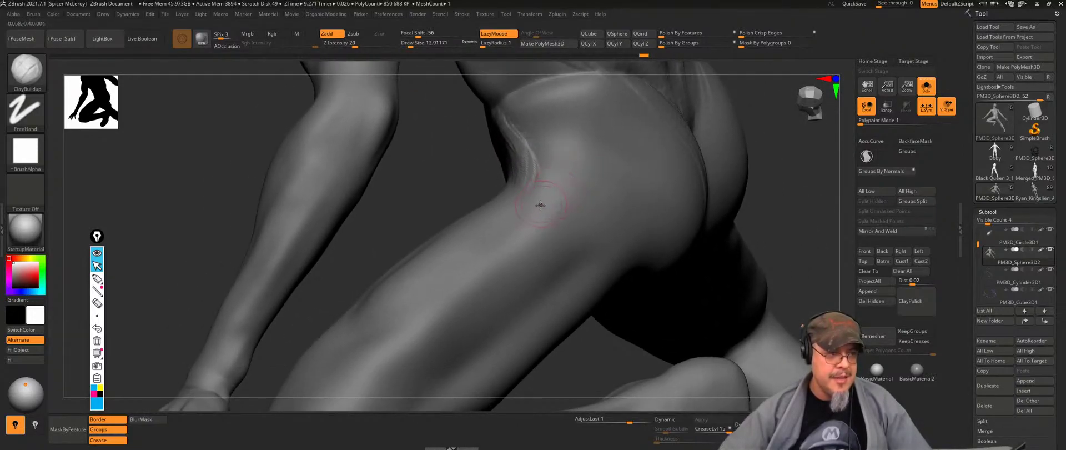
{"action": "right_click_drag", "start_coordinate": [507, 232], "coordinate": [525, 281], "text": "alt"}
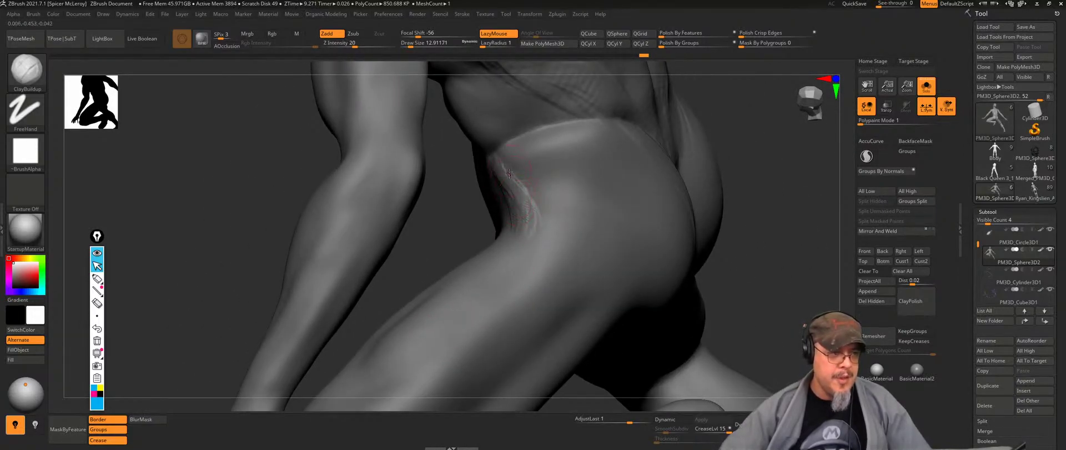
{"action": "mouse_move", "coordinate": [530, 189]}
{"action": "left_mouse_down"}
{"action": "mouse_move", "coordinate": [547, 238]}
{"action": "mouse_move", "coordinate": [542, 270]}
{"action": "left_mouse_up"}
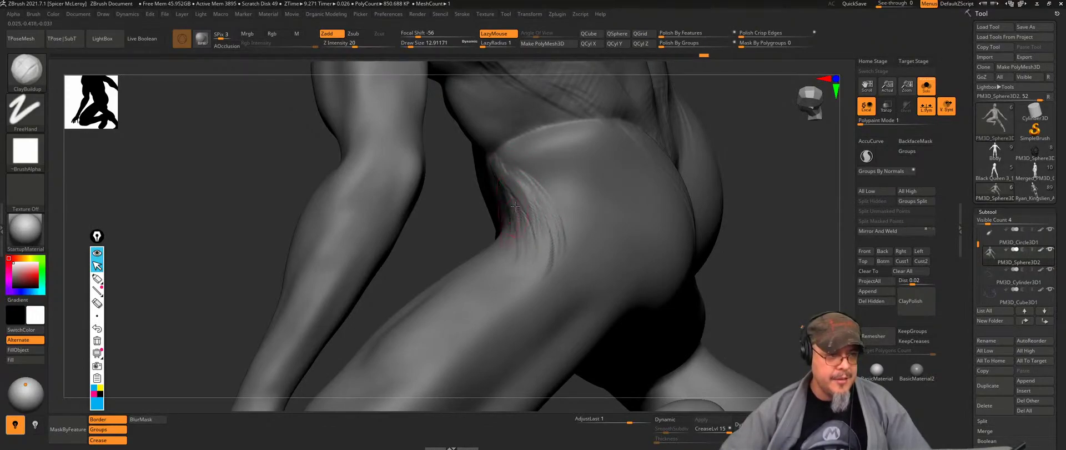
{"action": "left_click_drag", "start_coordinate": [516, 242], "coordinate": [523, 248]}
Step: Fill the hollow at the left hip crease with ClayBuildup at a draw size of about 18 and smooth the surface
{"action": "mouse_move", "coordinate": [523, 248]}
{"action": "right_mouse_down"}
{"action": "mouse_move", "coordinate": [548, 214]}
{"action": "mouse_move", "coordinate": [524, 199]}
{"action": "right_mouse_up"}
{"action": "key", "text": "s"}
{"action": "left_click_drag", "start_coordinate": [519, 200], "coordinate": [521, 200]}
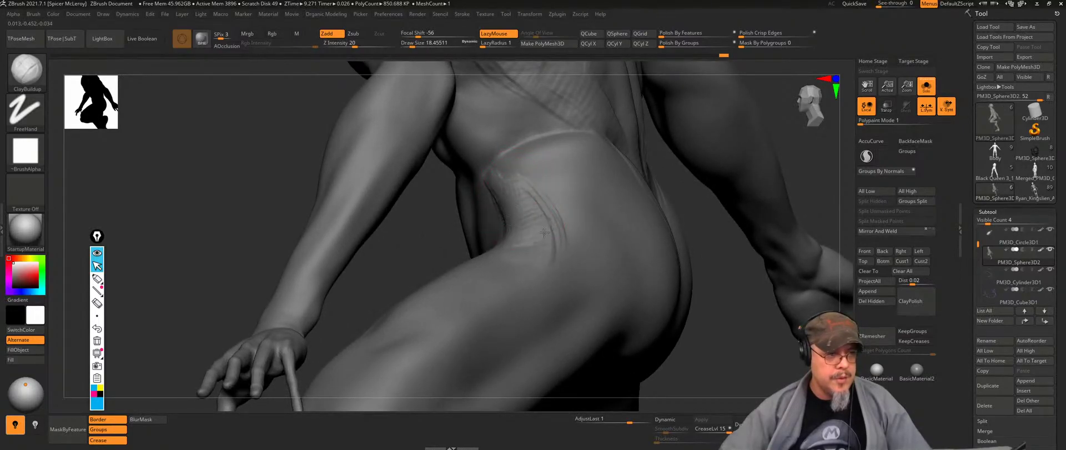
{"action": "left_click_drag", "start_coordinate": [557, 251], "coordinate": [552, 267]}
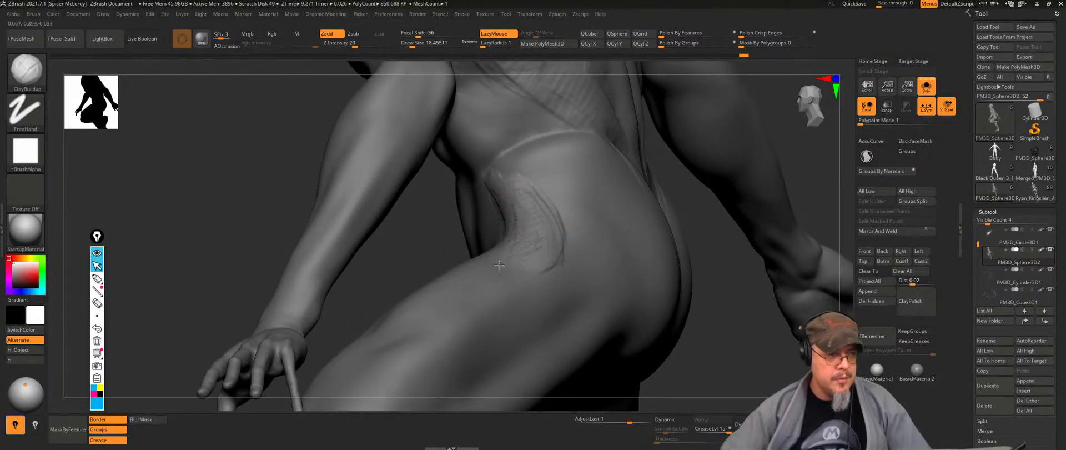
{"action": "key", "text": "shift"}
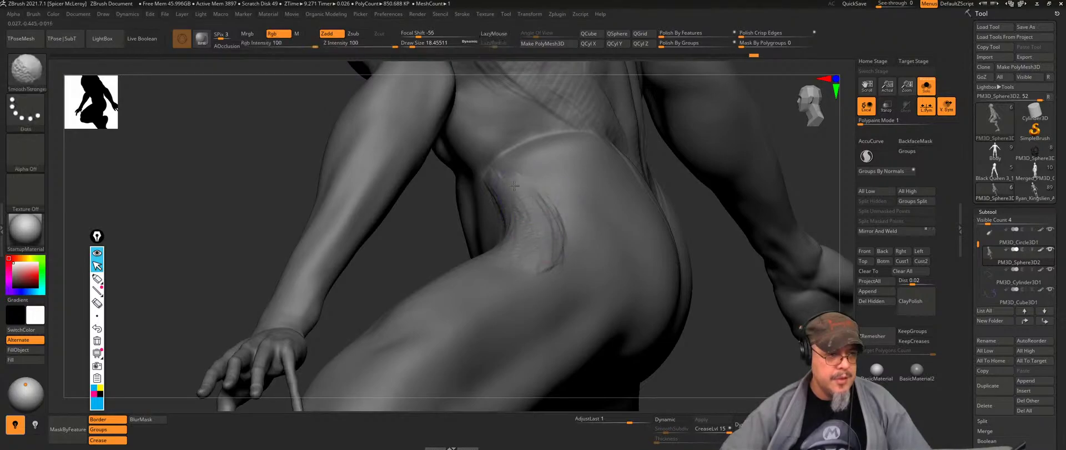
Step: Switch to PureRef and examine the hip and bent thigh muscles on the bodybuilder reference photos, returning to the sculpt when done
{"action": "key", "text": "super"}
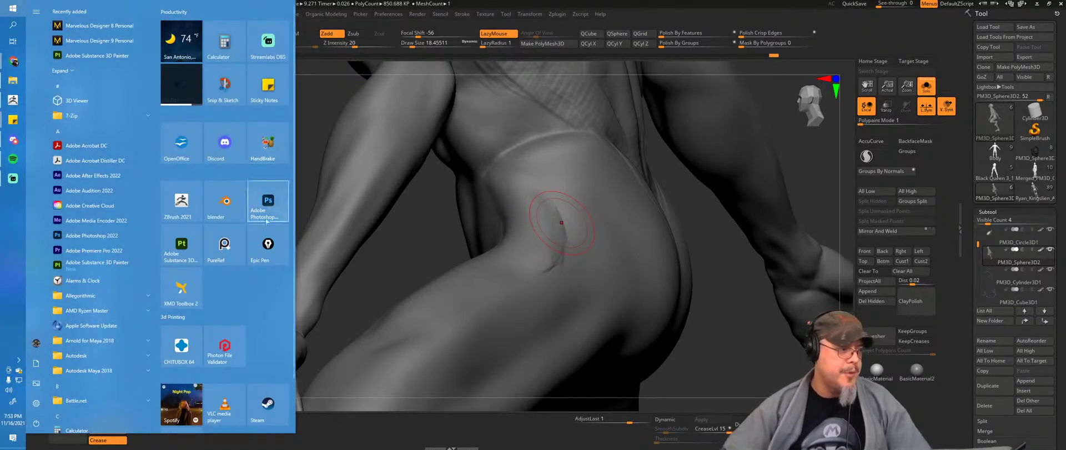
{"action": "left_click", "coordinate": [209, 250]}
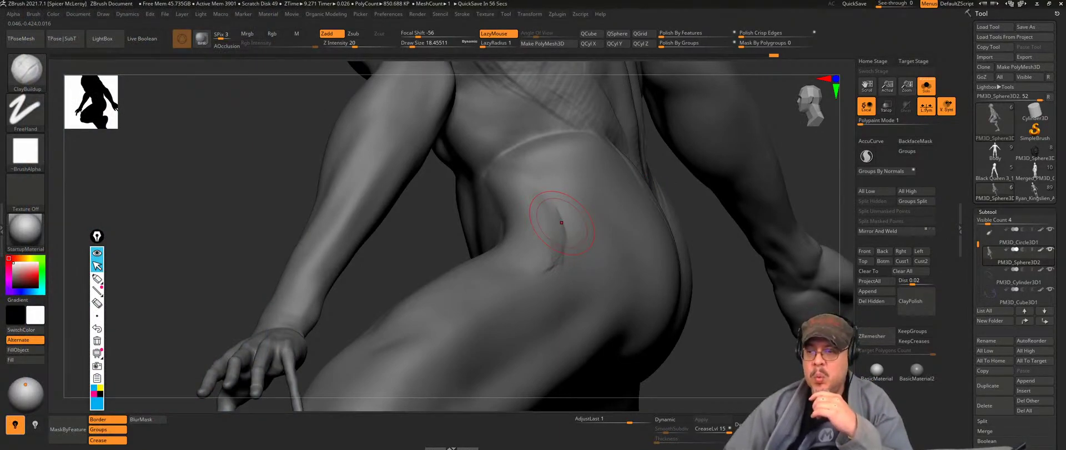
{"action": "right_click_drag", "start_coordinate": [618, 319], "coordinate": [630, 204]}
{"action": "scroll", "coordinate": [607, 240], "scroll_direction": "down", "scroll_amount": 3}
{"action": "middle_click_drag", "start_coordinate": [598, 229], "coordinate": [627, 185]}
{"action": "right_click_drag", "start_coordinate": [574, 218], "coordinate": [574, 193]}
{"action": "scroll", "coordinate": [574, 193], "scroll_direction": "up", "scroll_amount": 8}
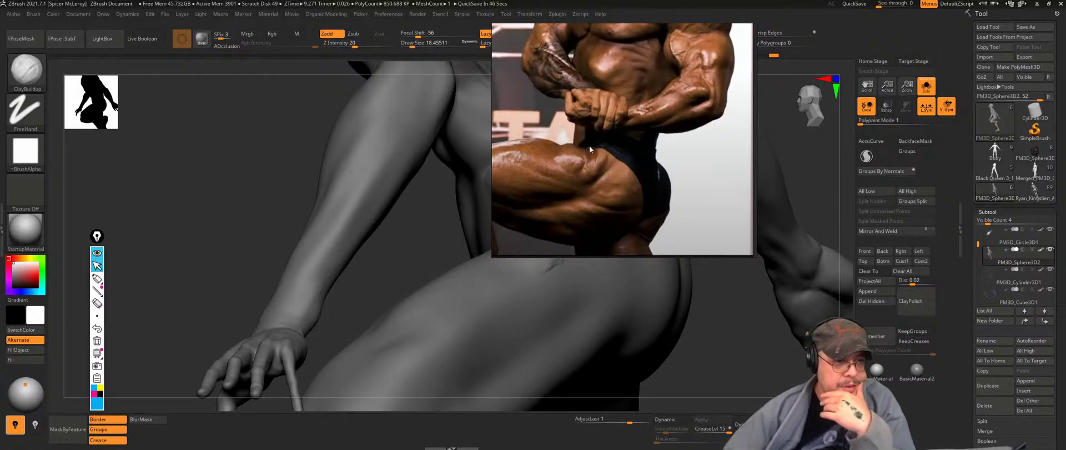
{"action": "right_click_drag", "start_coordinate": [600, 180], "coordinate": [634, 196]}
{"action": "middle_click_drag", "start_coordinate": [627, 195], "coordinate": [706, 188]}
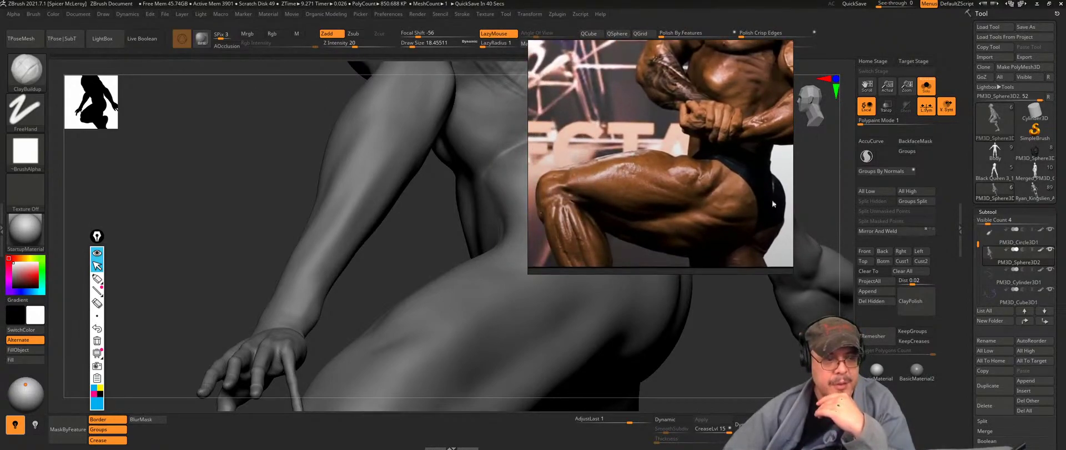
{"action": "right_click_drag", "start_coordinate": [761, 193], "coordinate": [831, 207]}
{"action": "left_click", "coordinate": [560, 222]}
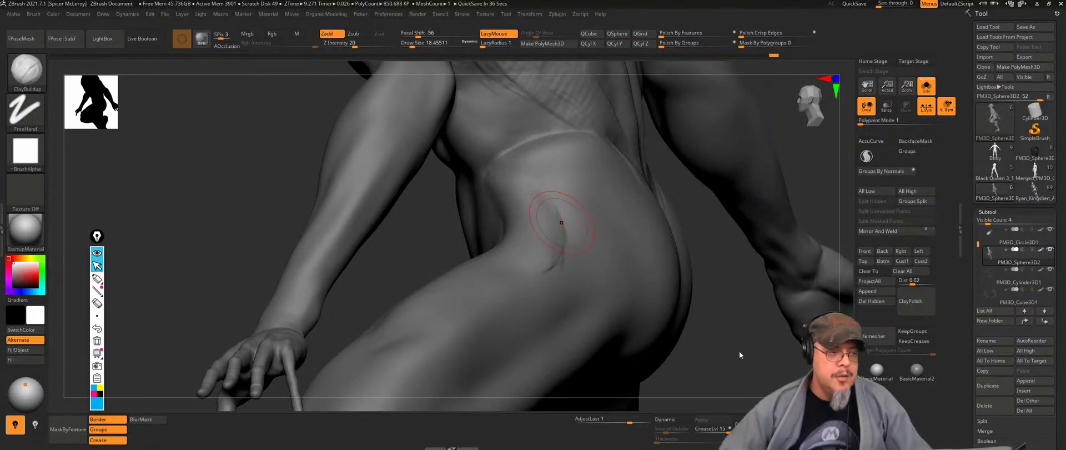
Step: Lay in the outer left thigh muscle lines from the hip to the knee with ClayBuildup, increasing the draw size to about 41
{"action": "right_click_drag", "start_coordinate": [547, 252], "coordinate": [586, 245]}
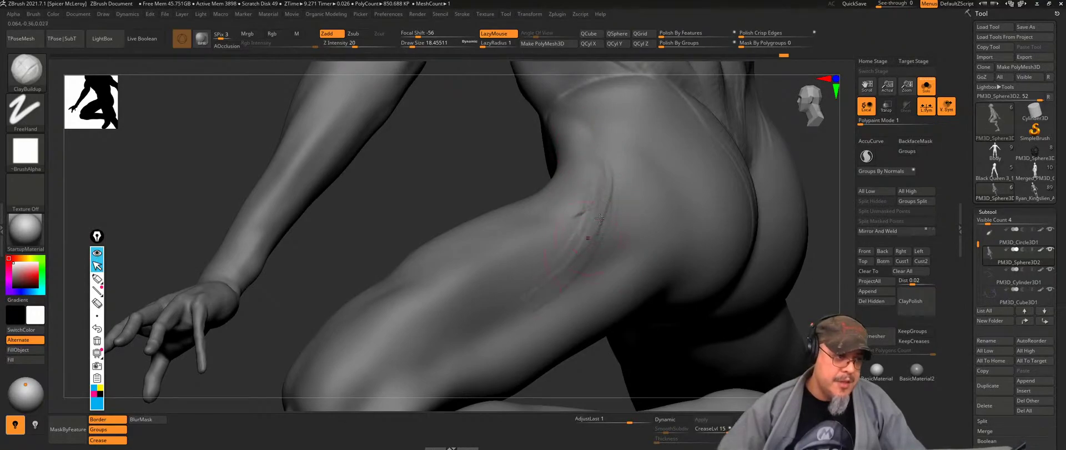
{"action": "mouse_move", "coordinate": [508, 325]}
{"action": "right_mouse_down"}
{"action": "mouse_move", "coordinate": [605, 234]}
{"action": "mouse_move", "coordinate": [536, 229]}
{"action": "right_mouse_up"}
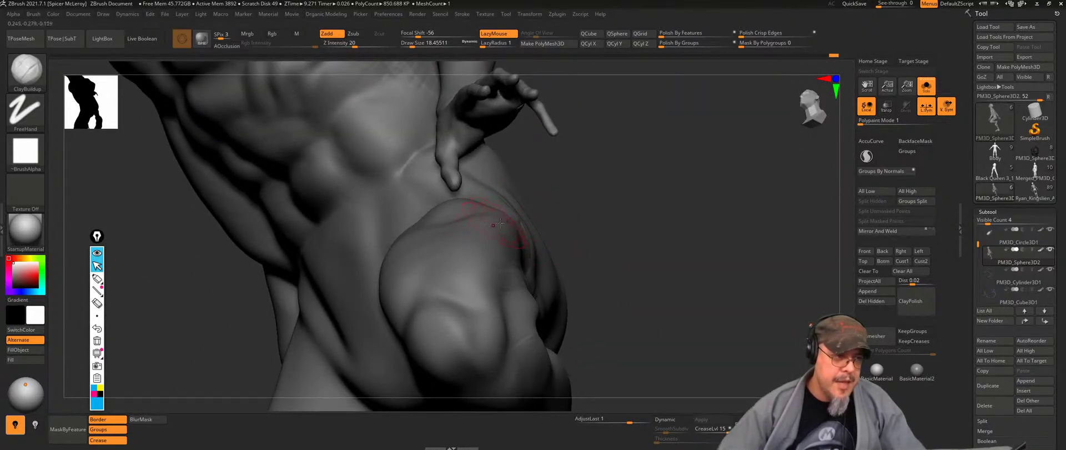
{"action": "mouse_move", "coordinate": [534, 285]}
{"action": "right_mouse_down"}
{"action": "mouse_move", "coordinate": [621, 261]}
{"action": "mouse_move", "coordinate": [528, 280]}
{"action": "right_mouse_up"}
{"action": "key", "text": "b"}
{"action": "key", "text": "c"}
{"action": "key", "text": "b"}
{"action": "key", "text": "s"}
{"action": "left_click_drag", "start_coordinate": [526, 280], "coordinate": [530, 280]}
{"action": "left_click", "coordinate": [531, 280]}
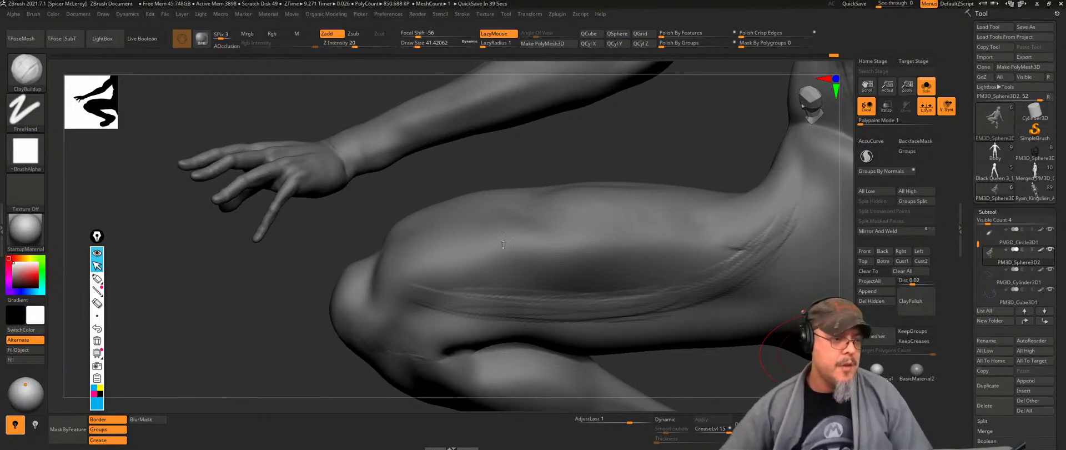
Step: Fill out the upper mass of the left thigh with ClayBuildup and smooth the strokes along its outer side
{"action": "right_click_drag", "start_coordinate": [525, 274], "coordinate": [508, 233]}
{"action": "mouse_move", "coordinate": [458, 237]}
{"action": "left_mouse_down"}
{"action": "mouse_move", "coordinate": [602, 249]}
{"action": "mouse_move", "coordinate": [767, 242]}
{"action": "mouse_move", "coordinate": [554, 243]}
{"action": "mouse_move", "coordinate": [686, 245]}
{"action": "mouse_move", "coordinate": [613, 240]}
{"action": "mouse_move", "coordinate": [625, 227]}
{"action": "mouse_move", "coordinate": [480, 225]}
{"action": "left_mouse_up"}
{"action": "mouse_move", "coordinate": [713, 207]}
{"action": "left_mouse_down"}
{"action": "mouse_move", "coordinate": [455, 228]}
{"action": "mouse_move", "coordinate": [583, 248]}
{"action": "mouse_move", "coordinate": [722, 241]}
{"action": "left_mouse_up"}
{"action": "left_click_drag", "start_coordinate": [761, 217], "coordinate": [552, 238], "text": "shift"}
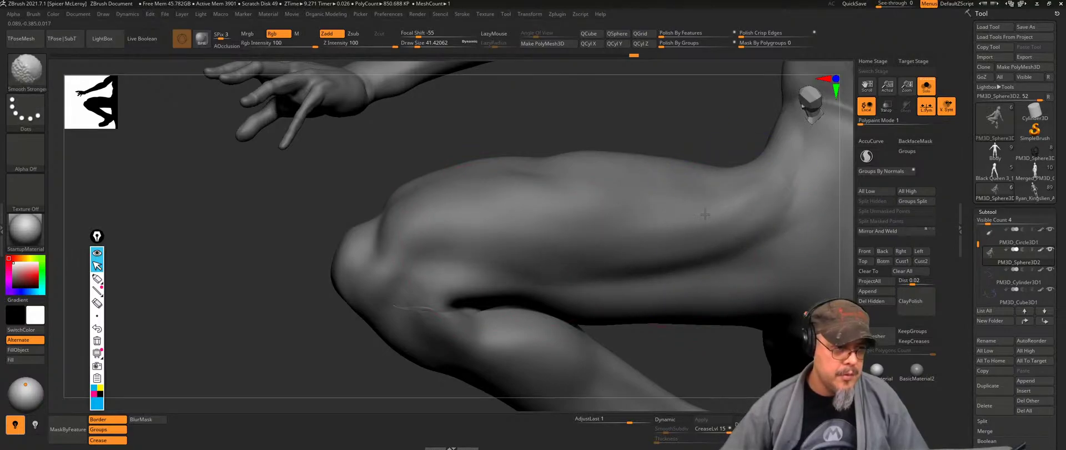
{"action": "right_click_drag", "start_coordinate": [698, 185], "coordinate": [528, 234], "text": "alt"}
Step: Build a sartorius band from the left hip across the thigh with ClayBuildup at a draw size of about 31, smoothing the strokes
{"action": "mouse_move", "coordinate": [388, 217]}
{"action": "right_mouse_down"}
{"action": "mouse_move", "coordinate": [516, 216]}
{"action": "mouse_move", "coordinate": [560, 145]}
{"action": "mouse_move", "coordinate": [280, 204]}
{"action": "mouse_move", "coordinate": [479, 155]}
{"action": "mouse_move", "coordinate": [488, 123]}
{"action": "right_mouse_up"}
{"action": "key", "text": "s"}
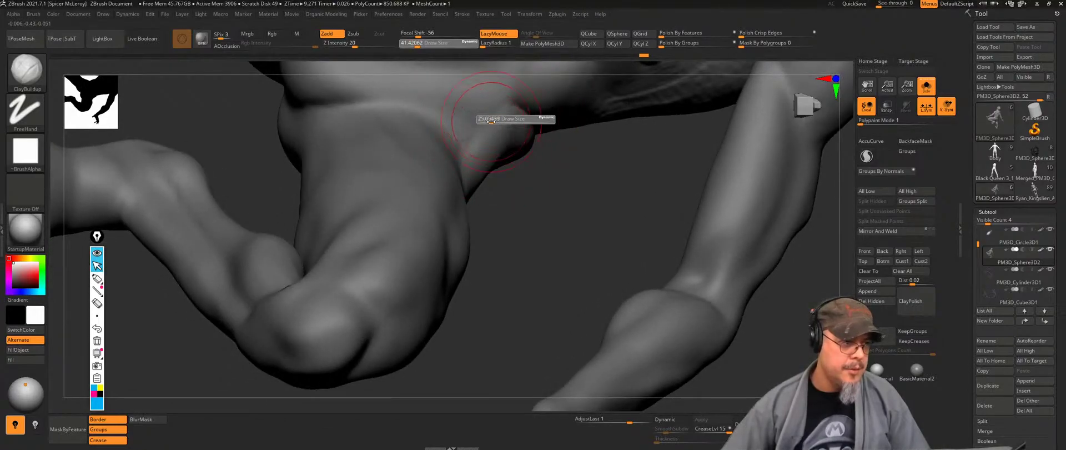
{"action": "left_click_drag", "start_coordinate": [491, 122], "coordinate": [493, 121]}
{"action": "right_click_drag", "start_coordinate": [494, 122], "coordinate": [479, 111]}
{"action": "left_click_drag", "start_coordinate": [495, 108], "coordinate": [429, 156]}
{"action": "right_click_drag", "start_coordinate": [412, 170], "coordinate": [472, 115]}
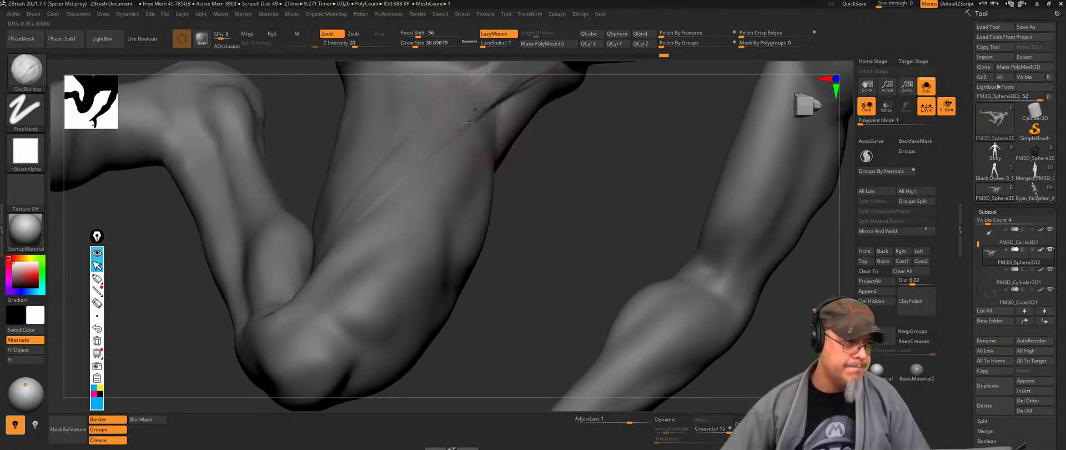
{"action": "right_click_drag", "start_coordinate": [398, 175], "coordinate": [481, 133]}
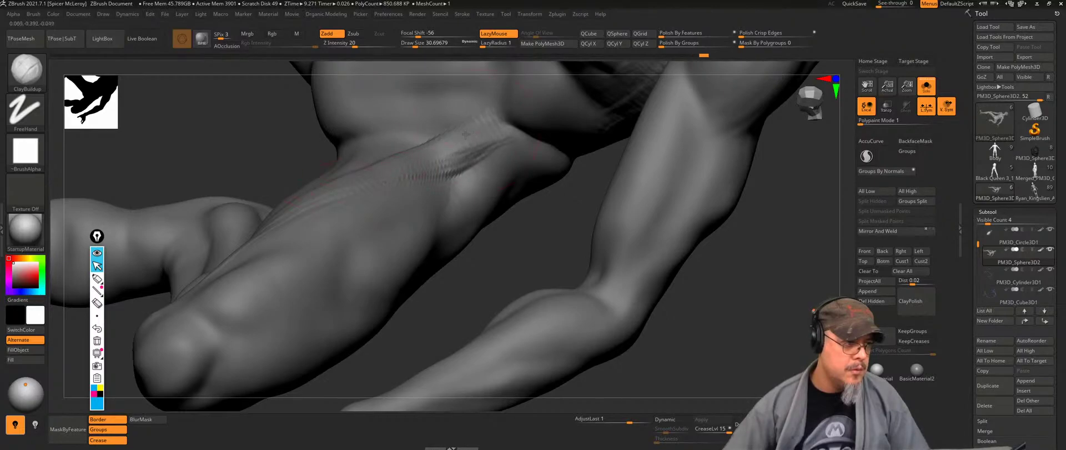
{"action": "left_click_drag", "start_coordinate": [444, 159], "coordinate": [457, 170], "text": "shift"}
Step: Smooth the hip end of the left thigh band and add strokes from the hip bone down the inner thigh
{"action": "mouse_move", "coordinate": [457, 170]}
{"action": "right_mouse_down"}
{"action": "mouse_move", "coordinate": [392, 190]}
{"action": "mouse_move", "coordinate": [612, 209]}
{"action": "mouse_move", "coordinate": [628, 222]}
{"action": "mouse_move", "coordinate": [432, 230]}
{"action": "mouse_move", "coordinate": [385, 165]}
{"action": "right_mouse_up"}
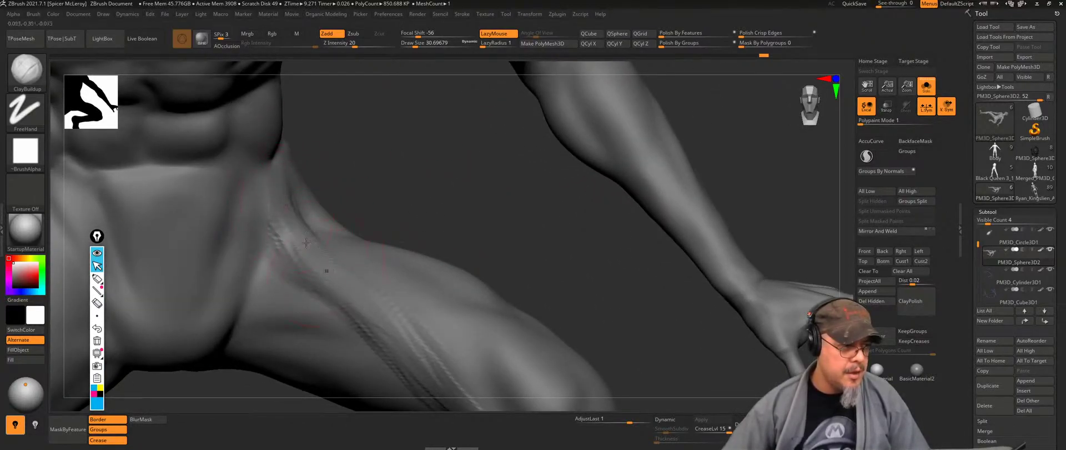
{"action": "left_click_drag", "start_coordinate": [302, 240], "coordinate": [311, 281], "text": "shift"}
{"action": "right_click_drag", "start_coordinate": [476, 212], "coordinate": [471, 152], "text": "alt"}
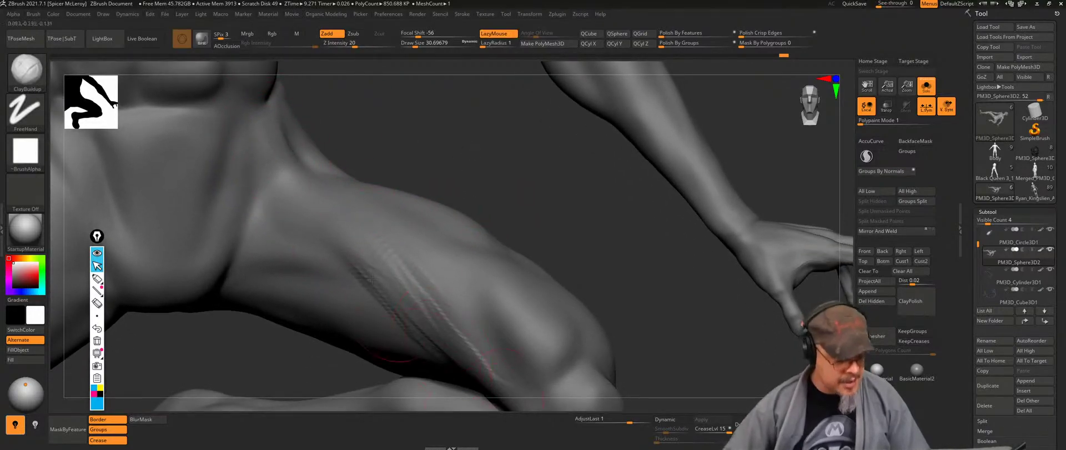
{"action": "left_click_drag", "start_coordinate": [269, 145], "coordinate": [372, 266]}
{"action": "left_click_drag", "start_coordinate": [294, 184], "coordinate": [389, 289]}
{"action": "left_click_drag", "start_coordinate": [268, 150], "coordinate": [347, 264]}
Step: Refine the muscle transitions below the left hip bone and on the front thigh with ClayBuildup at a draw size of about 18
{"action": "mouse_move", "coordinate": [481, 140]}
{"action": "right_mouse_down"}
{"action": "mouse_move", "coordinate": [332, 150]}
{"action": "mouse_move", "coordinate": [316, 134]}
{"action": "right_mouse_up"}
{"action": "right_click_drag", "start_coordinate": [290, 78], "coordinate": [352, 115]}
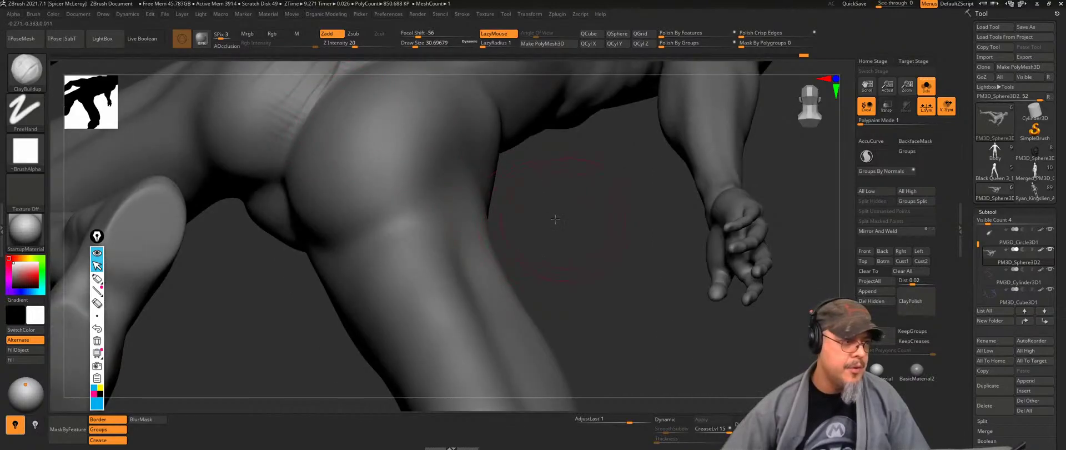
{"action": "right_click_drag", "start_coordinate": [561, 218], "coordinate": [628, 228]}
{"action": "mouse_move", "coordinate": [514, 112]}
{"action": "right_mouse_down", "text": "alt"}
{"action": "mouse_move", "coordinate": [543, 176]}
{"action": "mouse_move", "coordinate": [528, 167]}
{"action": "right_mouse_up", "text": "alt"}
{"action": "key", "text": "s"}
{"action": "left_click_drag", "start_coordinate": [351, 173], "coordinate": [337, 172]}
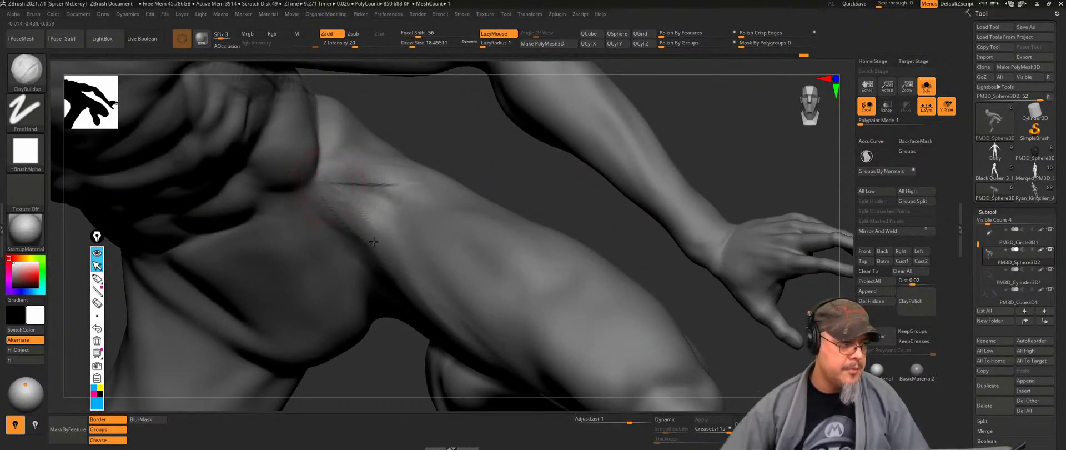
{"action": "right_click_drag", "start_coordinate": [473, 160], "coordinate": [397, 201]}
{"action": "left_click_drag", "start_coordinate": [449, 264], "coordinate": [467, 287]}
Step: Drop the figure to a lower subdivision level and isolate the polygroup of the pelvis and legs
{"action": "mouse_move", "coordinate": [488, 221]}
{"action": "right_mouse_down"}
{"action": "mouse_move", "coordinate": [542, 148]}
{"action": "mouse_move", "coordinate": [574, 180]}
{"action": "mouse_move", "coordinate": [733, 257]}
{"action": "mouse_move", "coordinate": [690, 169]}
{"action": "mouse_move", "coordinate": [558, 172]}
{"action": "mouse_move", "coordinate": [548, 155]}
{"action": "mouse_move", "coordinate": [572, 155]}
{"action": "right_mouse_up"}
{"action": "key", "text": "shift"}
{"action": "key", "text": "shift+f"}
{"action": "key", "text": "shift+f"}
{"action": "key", "text": "shift+d"}
{"action": "key", "text": "shift+d"}
{"action": "key", "text": "w"}
{"action": "left_click_drag", "start_coordinate": [592, 142], "coordinate": [593, 182], "text": "ctrl"}
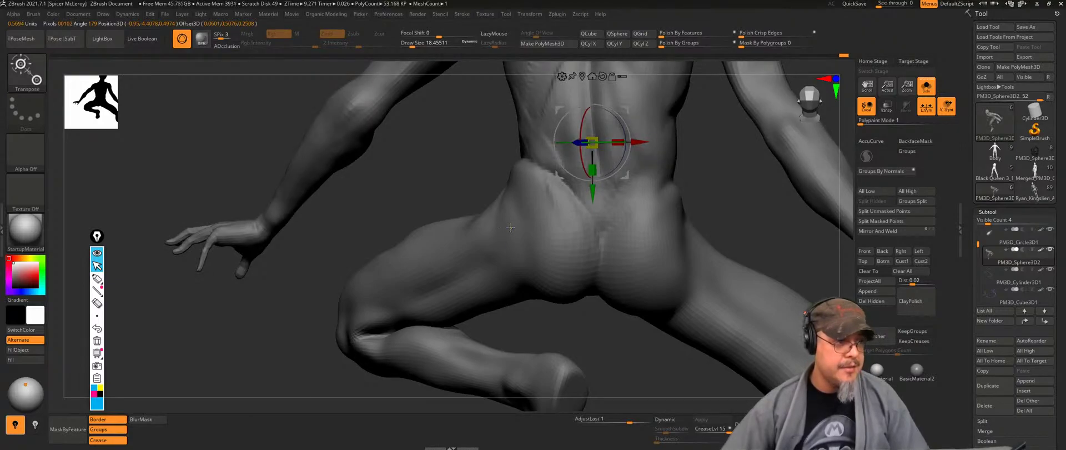
{"action": "key", "text": "q"}
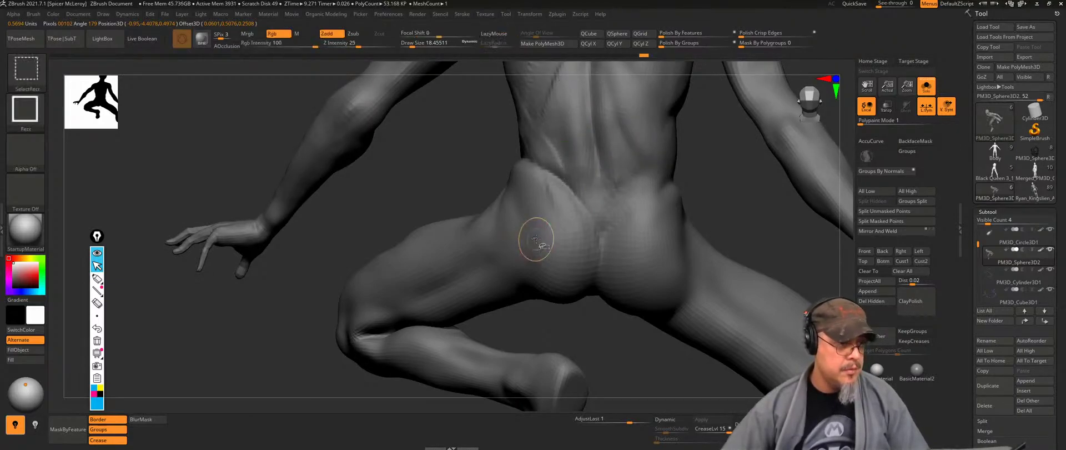
{"action": "left_click", "coordinate": [534, 233], "text": "ctrl+shift"}
Step: Build up the bent left thigh and its junction with the pelvis with ClayBuildup at a draw size of about 44
{"action": "mouse_move", "coordinate": [448, 173]}
{"action": "left_mouse_down"}
{"action": "mouse_move", "coordinate": [640, 134]}
{"action": "mouse_move", "coordinate": [642, 188]}
{"action": "left_mouse_up"}
{"action": "mouse_move", "coordinate": [642, 190]}
{"action": "right_mouse_down"}
{"action": "mouse_move", "coordinate": [624, 224]}
{"action": "mouse_move", "coordinate": [655, 124]}
{"action": "mouse_move", "coordinate": [564, 112]}
{"action": "right_mouse_up"}
{"action": "key", "text": "s"}
{"action": "left_click_drag", "start_coordinate": [509, 185], "coordinate": [515, 185]}
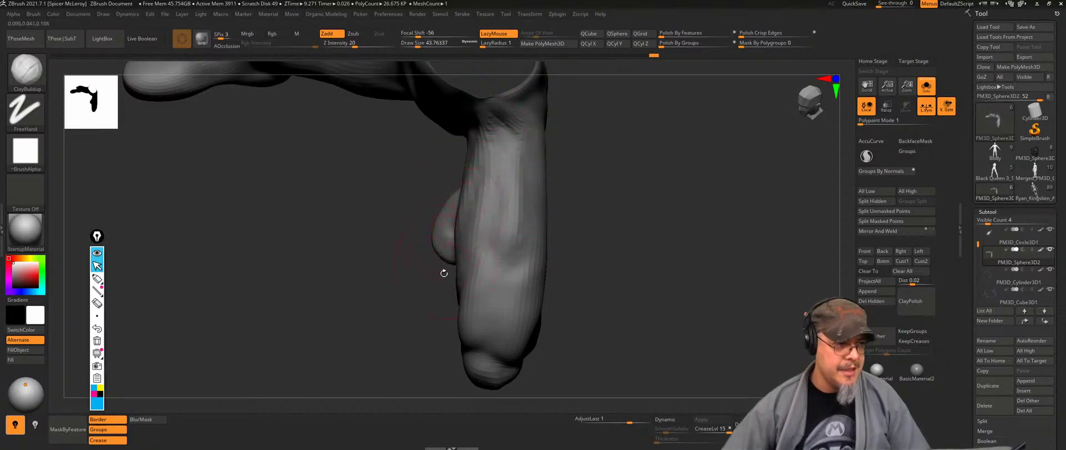
{"action": "right_click_drag", "start_coordinate": [530, 127], "coordinate": [531, 159]}
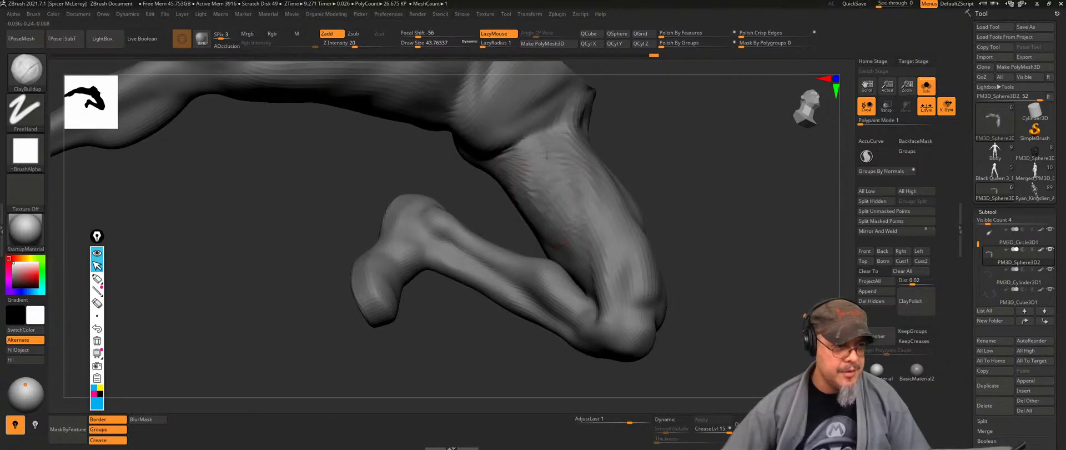
{"action": "right_click_drag", "start_coordinate": [704, 129], "coordinate": [533, 152]}
{"action": "right_click_drag", "start_coordinate": [715, 185], "coordinate": [573, 203]}
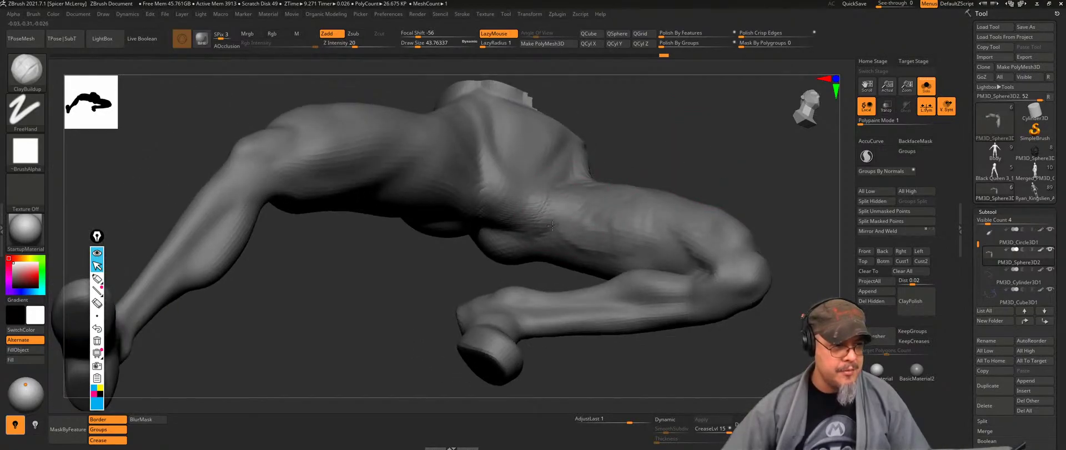
{"action": "left_click_drag", "start_coordinate": [620, 212], "coordinate": [587, 223]}
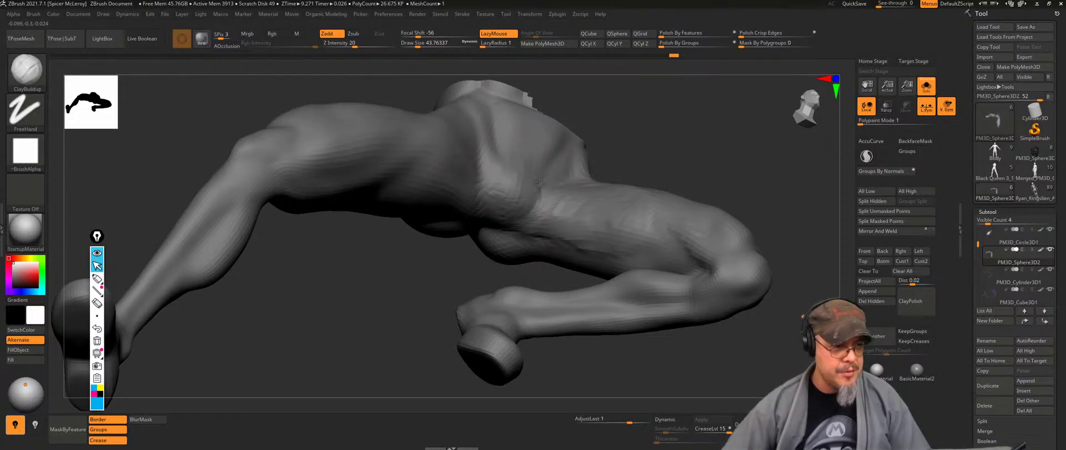
Step: Build up the inner and front surfaces of the bent left thigh with ClayBuildup, reducing the draw size to about 25
{"action": "mouse_move", "coordinate": [667, 161]}
{"action": "left_mouse_down"}
{"action": "mouse_move", "coordinate": [704, 167]}
{"action": "mouse_move", "coordinate": [712, 181]}
{"action": "mouse_move", "coordinate": [667, 164]}
{"action": "left_mouse_up"}
{"action": "mouse_move", "coordinate": [605, 268]}
{"action": "right_mouse_down"}
{"action": "mouse_move", "coordinate": [693, 148]}
{"action": "mouse_move", "coordinate": [699, 207]}
{"action": "mouse_move", "coordinate": [564, 164]}
{"action": "right_mouse_up"}
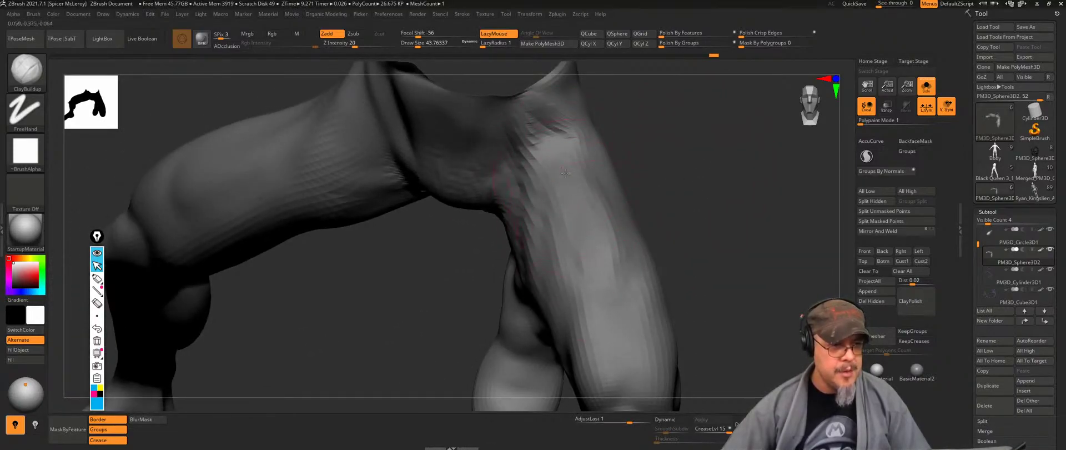
{"action": "right_click_drag", "start_coordinate": [578, 194], "coordinate": [565, 106]}
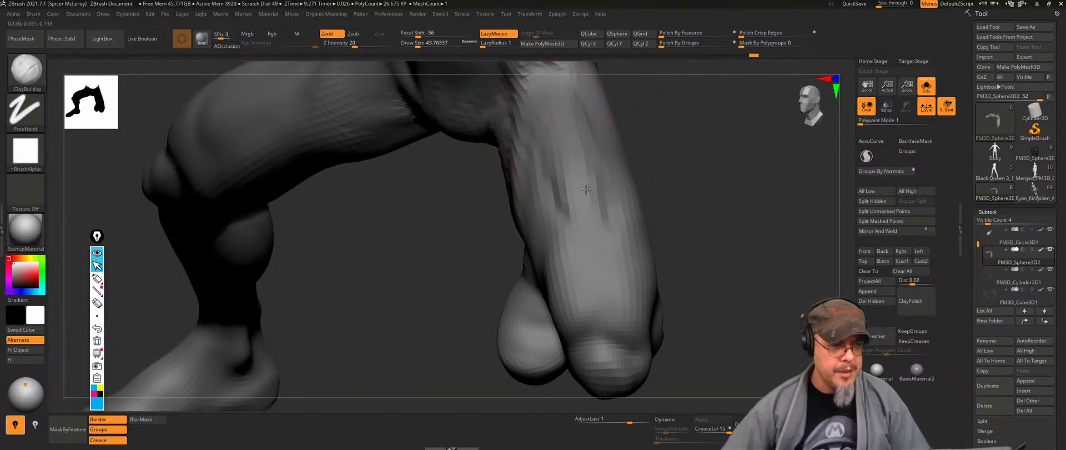
{"action": "mouse_move", "coordinate": [581, 213]}
{"action": "right_mouse_down", "text": "alt"}
{"action": "mouse_move", "coordinate": [606, 146]}
{"action": "mouse_move", "coordinate": [614, 200]}
{"action": "right_mouse_up", "text": "alt"}
{"action": "key", "text": "s"}
{"action": "left_click_drag", "start_coordinate": [615, 191], "coordinate": [607, 189]}
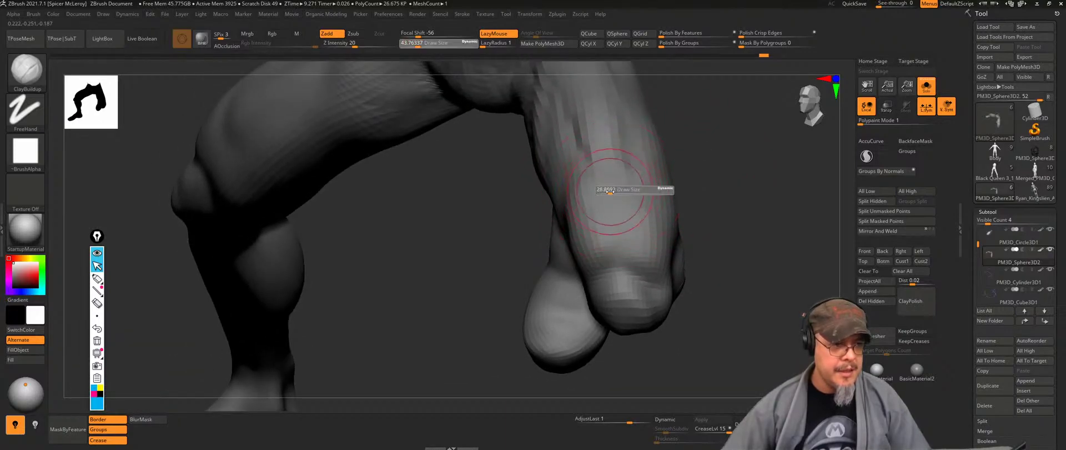
Step: Smooth the thigh surface near the bent left knee and choose Smooth as the smoothing brush
{"action": "right_click_drag", "start_coordinate": [622, 236], "coordinate": [589, 228]}
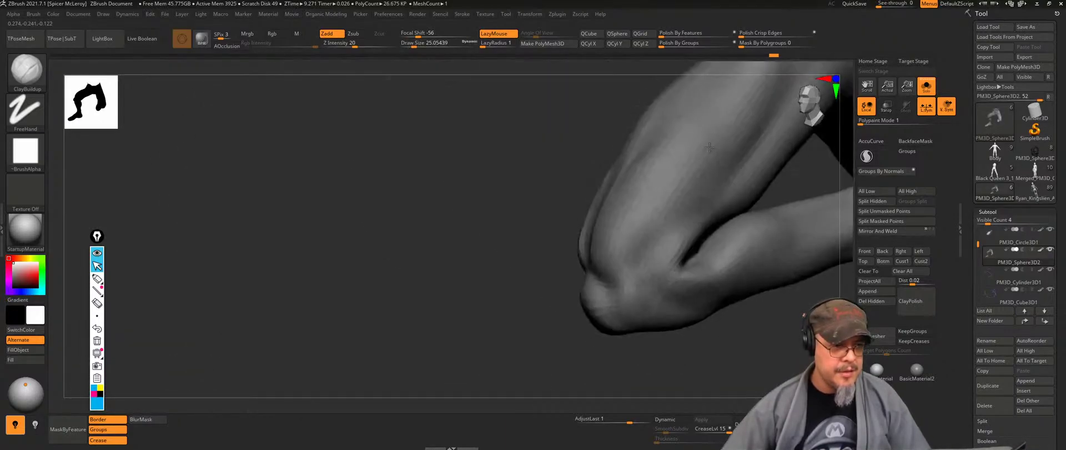
{"action": "mouse_move", "coordinate": [594, 336]}
{"action": "right_mouse_down", "text": "alt"}
{"action": "mouse_move", "coordinate": [528, 266]}
{"action": "mouse_move", "coordinate": [511, 293]}
{"action": "right_mouse_up", "text": "alt"}
{"action": "mouse_move", "coordinate": [625, 194]}
{"action": "left_mouse_down", "text": "shift"}
{"action": "mouse_move", "coordinate": [644, 178]}
{"action": "mouse_move", "coordinate": [633, 118]}
{"action": "mouse_move", "coordinate": [630, 219]}
{"action": "left_mouse_up", "text": "shift"}
{"action": "key", "text": "b"}
{"action": "key", "text": "s"}
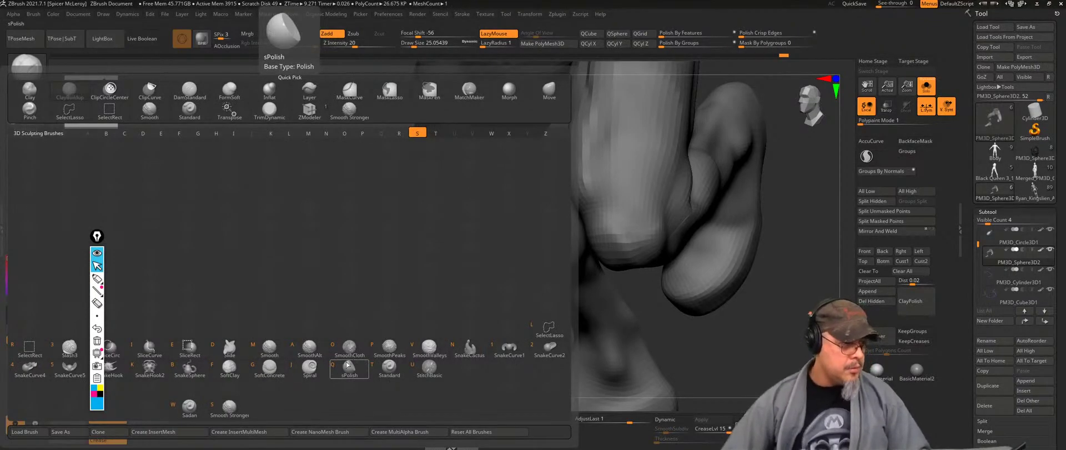
{"action": "left_click", "coordinate": [271, 348]}
Step: Build up the lower part of the bent left thigh toward the knee with ClayBuildup and smooth the strokes
{"action": "mouse_move", "coordinate": [758, 238]}
{"action": "left_mouse_down"}
{"action": "mouse_move", "coordinate": [792, 239]}
{"action": "mouse_move", "coordinate": [760, 216]}
{"action": "mouse_move", "coordinate": [763, 239]}
{"action": "mouse_move", "coordinate": [732, 187]}
{"action": "mouse_move", "coordinate": [755, 169]}
{"action": "mouse_move", "coordinate": [688, 177]}
{"action": "left_mouse_up"}
{"action": "left_click_drag", "start_coordinate": [598, 252], "coordinate": [472, 191]}
{"action": "left_click_drag", "start_coordinate": [642, 157], "coordinate": [611, 166]}
{"action": "left_click_drag", "start_coordinate": [484, 175], "coordinate": [594, 214]}
{"action": "left_click_drag", "start_coordinate": [657, 195], "coordinate": [533, 188]}
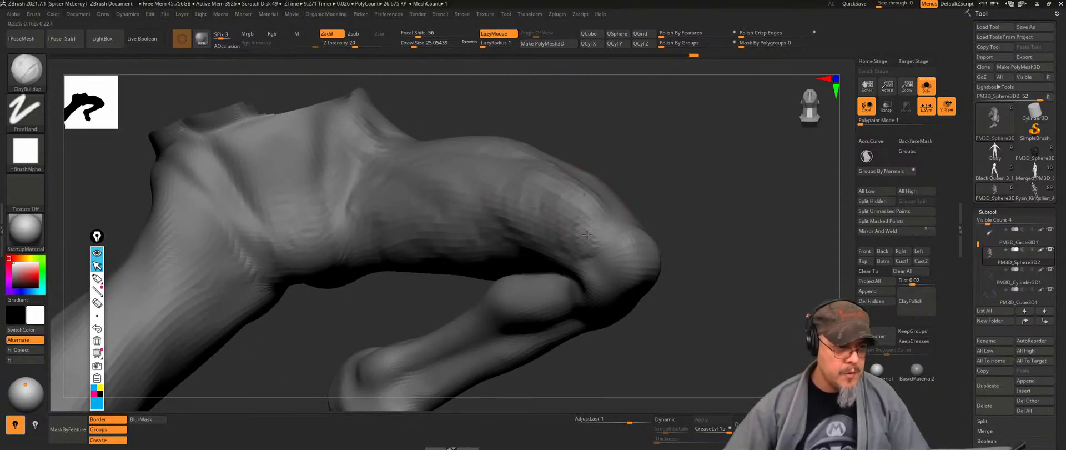
{"action": "key", "text": "shift"}
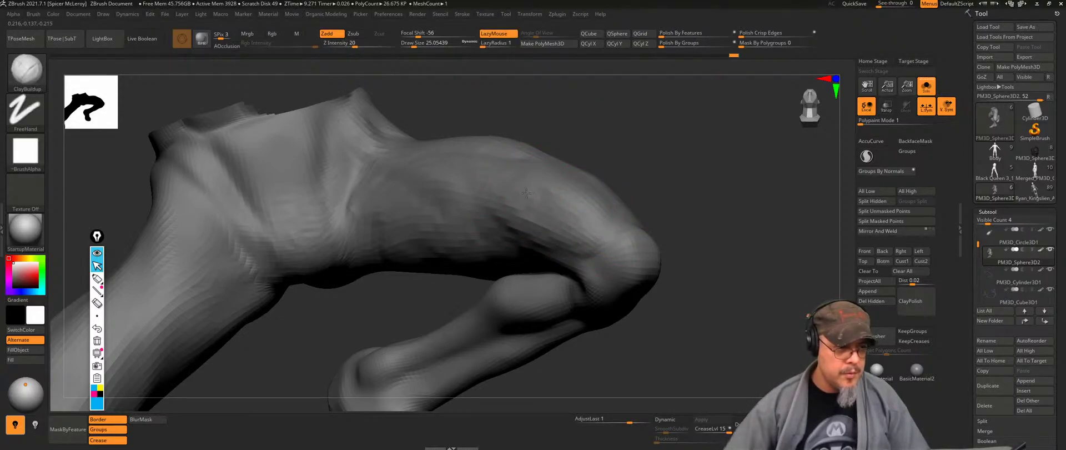
{"action": "key", "text": "shift"}
Step: Refine the form of the bent left kneecap and the surfaces around it with ClayBuildup
{"action": "mouse_move", "coordinate": [704, 198]}
{"action": "left_mouse_down"}
{"action": "mouse_move", "coordinate": [676, 202]}
{"action": "mouse_move", "coordinate": [718, 240]}
{"action": "mouse_move", "coordinate": [683, 206]}
{"action": "left_mouse_up"}
{"action": "left_click_drag", "start_coordinate": [661, 236], "coordinate": [560, 238]}
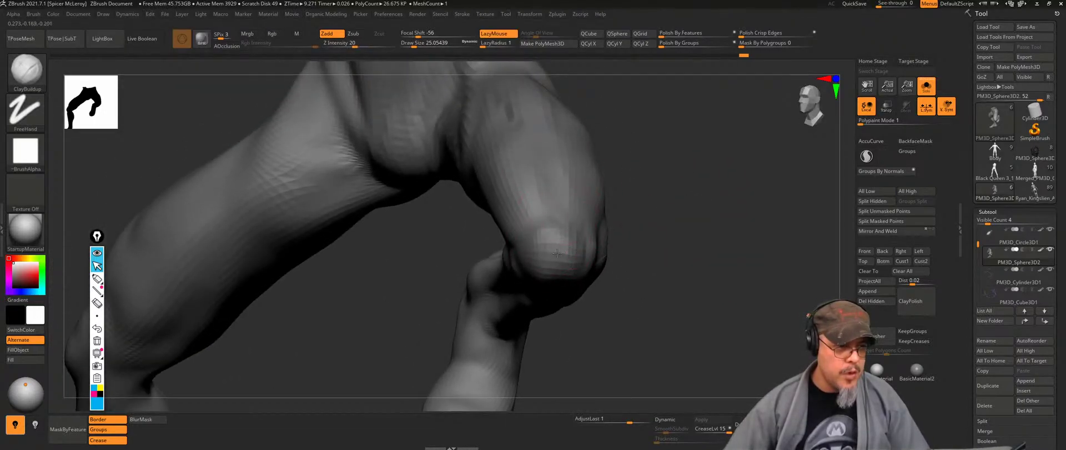
{"action": "left_click_drag", "start_coordinate": [682, 211], "coordinate": [684, 176]}
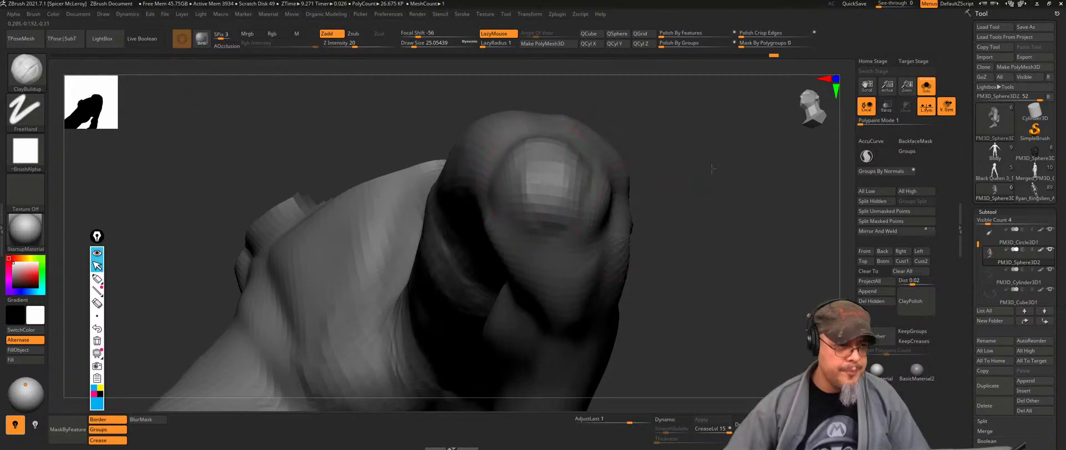
{"action": "left_click_drag", "start_coordinate": [639, 141], "coordinate": [623, 133]}
{"action": "left_click_drag", "start_coordinate": [553, 229], "coordinate": [550, 178]}
{"action": "mouse_move", "coordinate": [733, 166]}
{"action": "left_mouse_down"}
{"action": "mouse_move", "coordinate": [492, 209]}
{"action": "mouse_move", "coordinate": [445, 231]}
{"action": "mouse_move", "coordinate": [439, 219]}
{"action": "mouse_move", "coordinate": [554, 175]}
{"action": "left_mouse_up"}
Step: Show the polyframe, mask along the bent leg to give thigh and lower leg separate polygroups, and change which group is visible
{"action": "key", "text": "shift+f"}
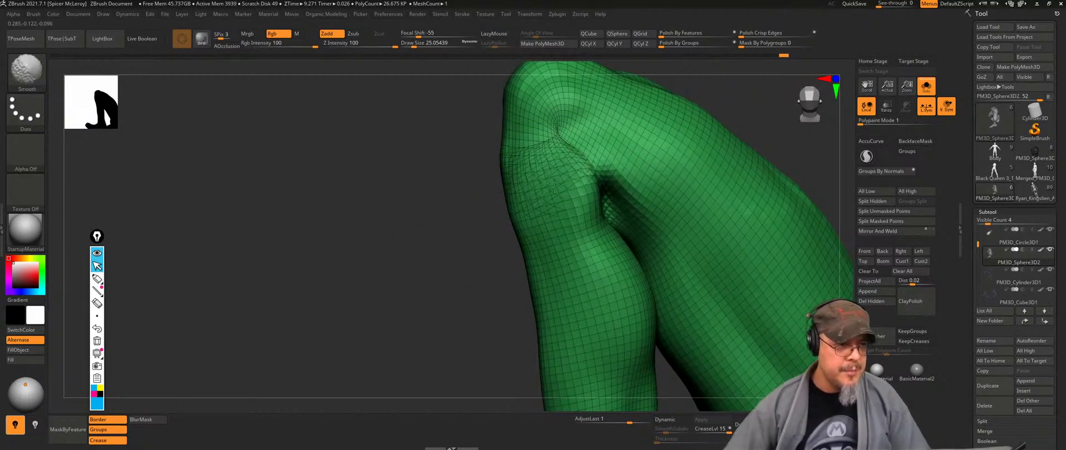
{"action": "mouse_move", "coordinate": [471, 234]}
{"action": "left_mouse_down"}
{"action": "mouse_move", "coordinate": [410, 226]}
{"action": "mouse_move", "coordinate": [444, 245]}
{"action": "left_mouse_up"}
{"action": "key", "text": "w"}
{"action": "mouse_move", "coordinate": [594, 204]}
{"action": "left_mouse_down", "text": "ctrl"}
{"action": "mouse_move", "coordinate": [569, 203]}
{"action": "mouse_move", "coordinate": [577, 213]}
{"action": "left_mouse_up", "text": "ctrl"}
{"action": "key", "text": "q"}
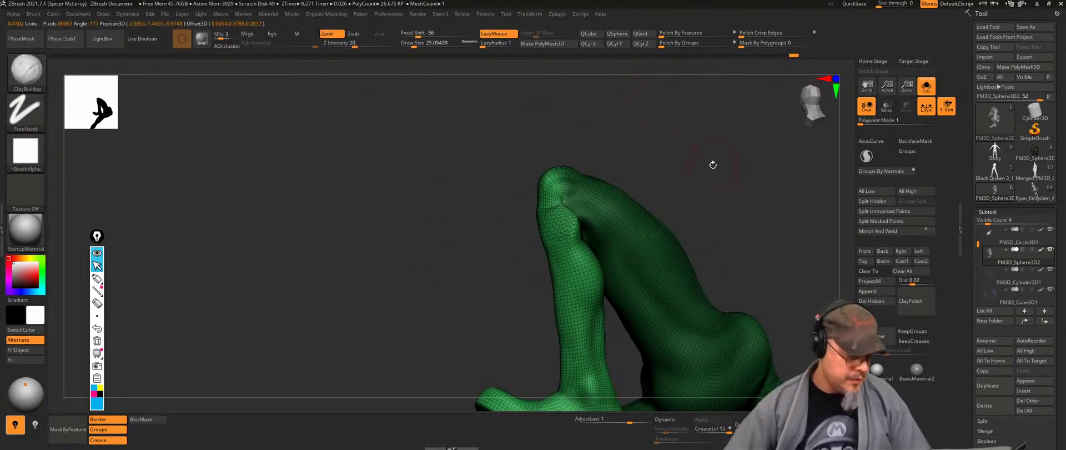
{"action": "key", "text": "ctrl+w"}
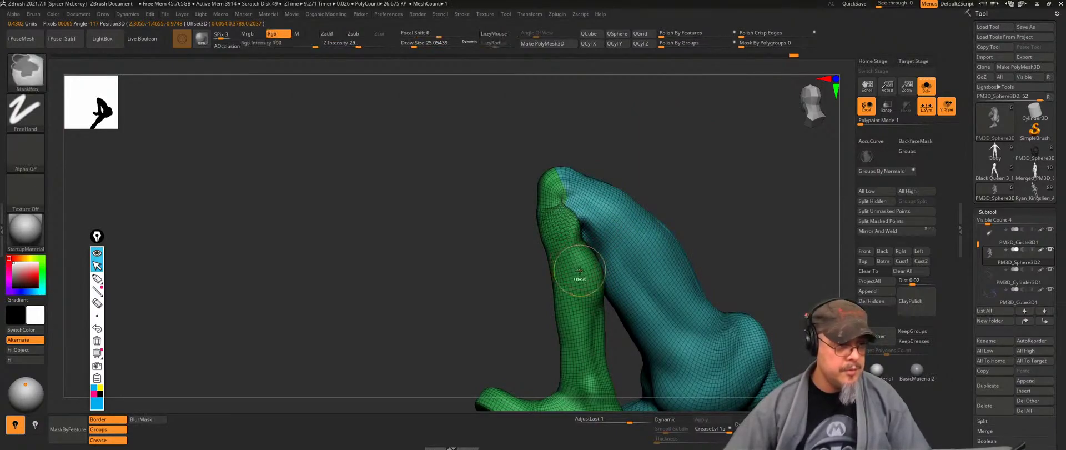
{"action": "left_click", "coordinate": [575, 272], "text": "ctrl+alt+shift"}
Step: Smooth the exposed mesh edge behind the bent left knee with the thigh polygroup hidden
{"action": "left_click_drag", "start_coordinate": [698, 184], "coordinate": [638, 188]}
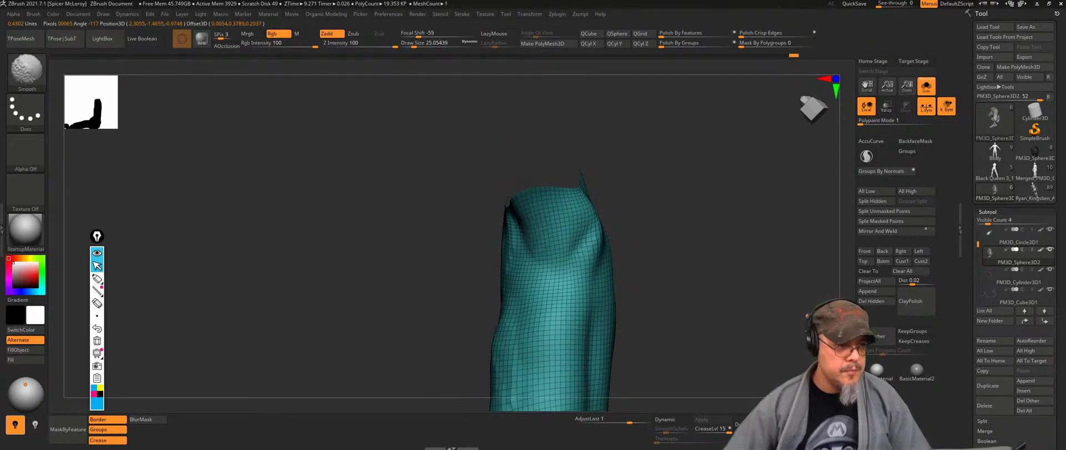
{"action": "mouse_move", "coordinate": [630, 184]}
{"action": "left_mouse_down"}
{"action": "mouse_move", "coordinate": [686, 178]}
{"action": "mouse_move", "coordinate": [732, 193]}
{"action": "mouse_move", "coordinate": [611, 172]}
{"action": "left_mouse_up"}
{"action": "mouse_move", "coordinate": [607, 185]}
{"action": "left_mouse_down", "text": "shift"}
{"action": "mouse_move", "coordinate": [567, 199]}
{"action": "mouse_move", "coordinate": [578, 194]}
{"action": "mouse_move", "coordinate": [566, 220]}
{"action": "left_mouse_up", "text": "shift"}
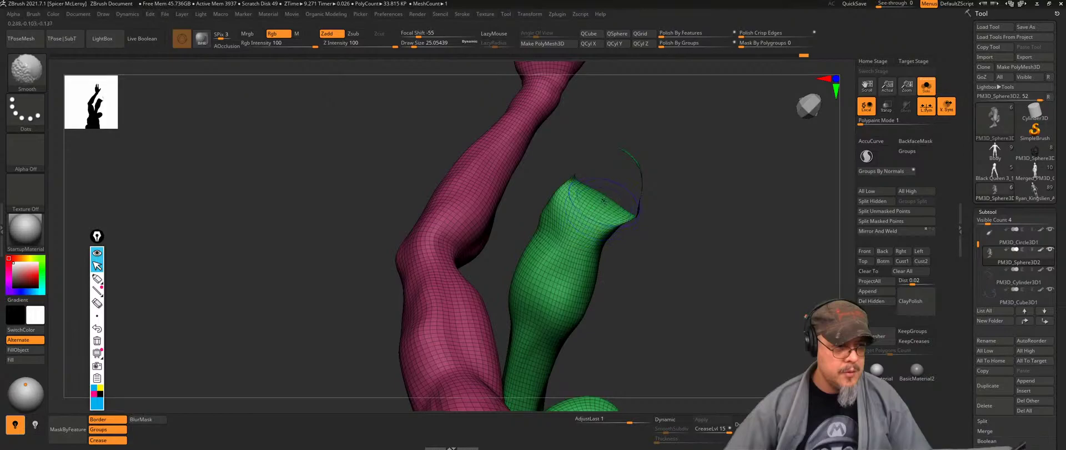
Step: Unhide the whole figure and try to reconstruct a lower subdivision level
{"action": "left_click", "coordinate": [988, 212]}
{"action": "left_click_drag", "start_coordinate": [753, 203], "coordinate": [767, 216], "text": "ctrl+shift"}
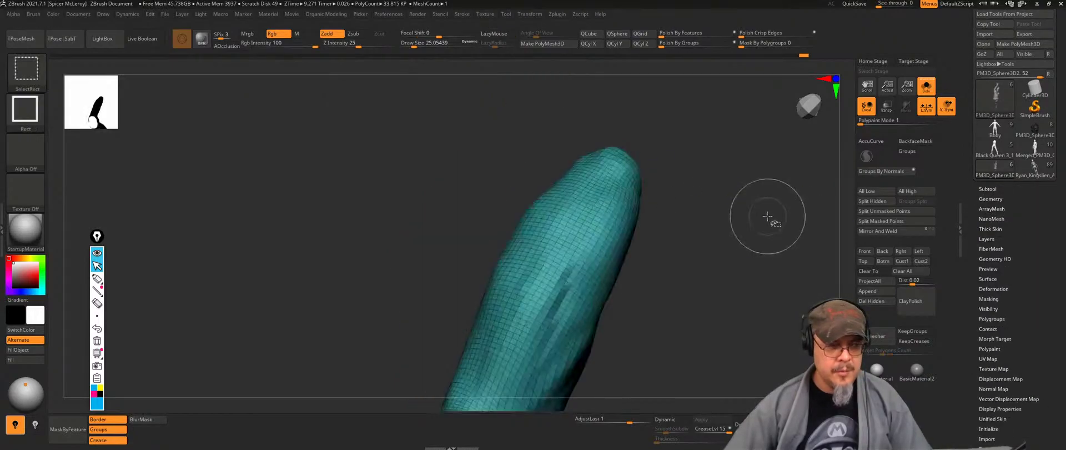
{"action": "left_click", "coordinate": [777, 221], "text": "ctrl+shift"}
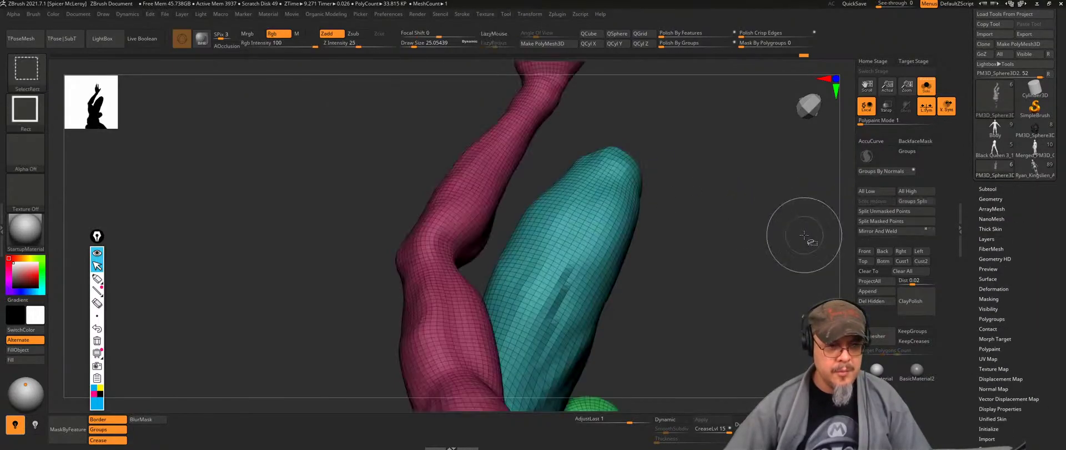
{"action": "left_click", "coordinate": [991, 198]}
{"action": "left_click", "coordinate": [997, 248]}
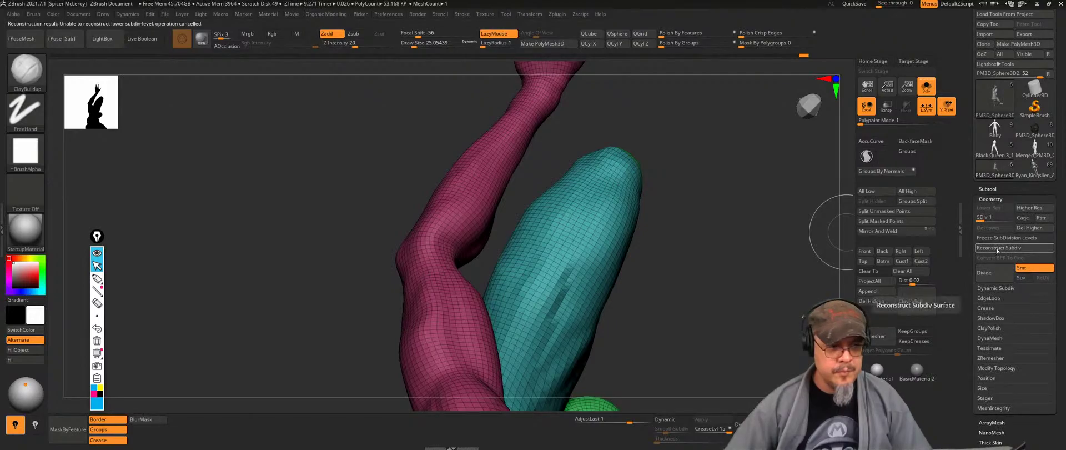
Step: Hide the thigh and pelvis polygroup and reshape the pinched mesh edge behind the knee with the Move and Smooth brushes
{"action": "left_click", "coordinate": [625, 216], "text": "ctrl+shift"}
{"action": "mouse_move", "coordinate": [696, 215]}
{"action": "left_mouse_down", "text": "ctrl+shift"}
{"action": "mouse_move", "coordinate": [690, 248]}
{"action": "mouse_move", "coordinate": [591, 190]}
{"action": "mouse_move", "coordinate": [733, 173]}
{"action": "mouse_move", "coordinate": [692, 205]}
{"action": "left_mouse_up", "text": "ctrl+shift"}
{"action": "key", "text": "b"}
{"action": "key", "text": "m"}
{"action": "key", "text": "v"}
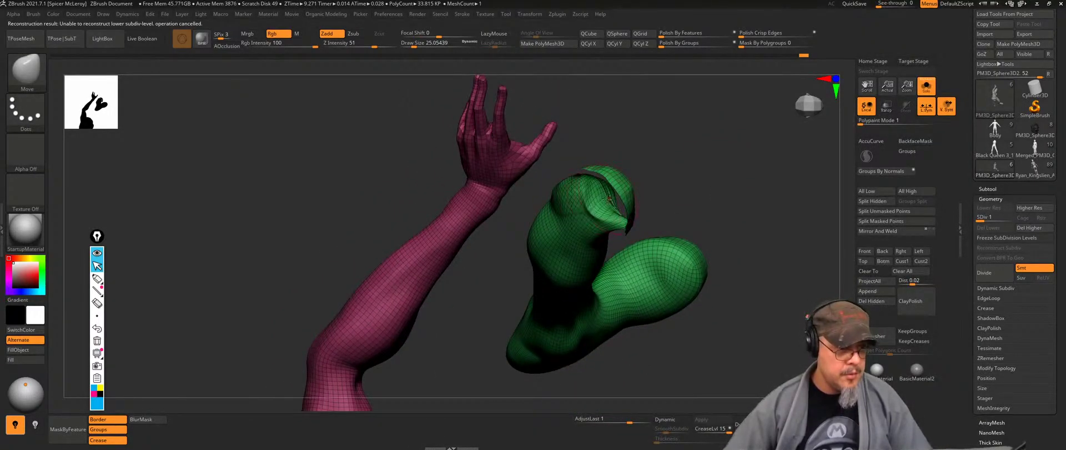
{"action": "mouse_move", "coordinate": [604, 201]}
{"action": "left_mouse_down", "text": "shift"}
{"action": "mouse_move", "coordinate": [581, 201]}
{"action": "mouse_move", "coordinate": [596, 198]}
{"action": "left_mouse_up", "text": "shift"}
{"action": "key", "text": "b"}
{"action": "key", "text": "m"}
{"action": "key", "text": "v"}
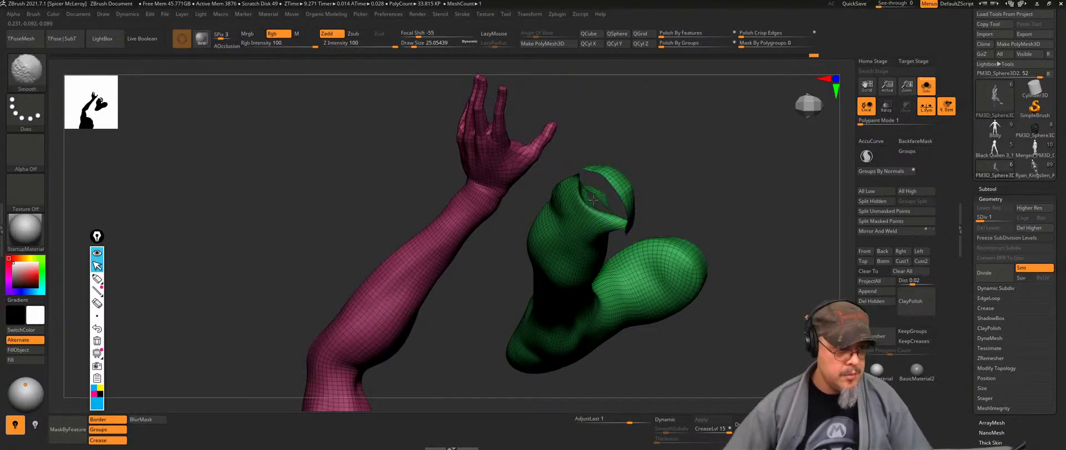
{"action": "mouse_move", "coordinate": [644, 179]}
{"action": "left_mouse_down"}
{"action": "mouse_move", "coordinate": [684, 155]}
{"action": "mouse_move", "coordinate": [571, 185]}
{"action": "mouse_move", "coordinate": [582, 194]}
{"action": "mouse_move", "coordinate": [624, 175]}
{"action": "mouse_move", "coordinate": [728, 208]}
{"action": "mouse_move", "coordinate": [625, 242]}
{"action": "mouse_move", "coordinate": [702, 221]}
{"action": "mouse_move", "coordinate": [654, 219]}
{"action": "left_mouse_up"}
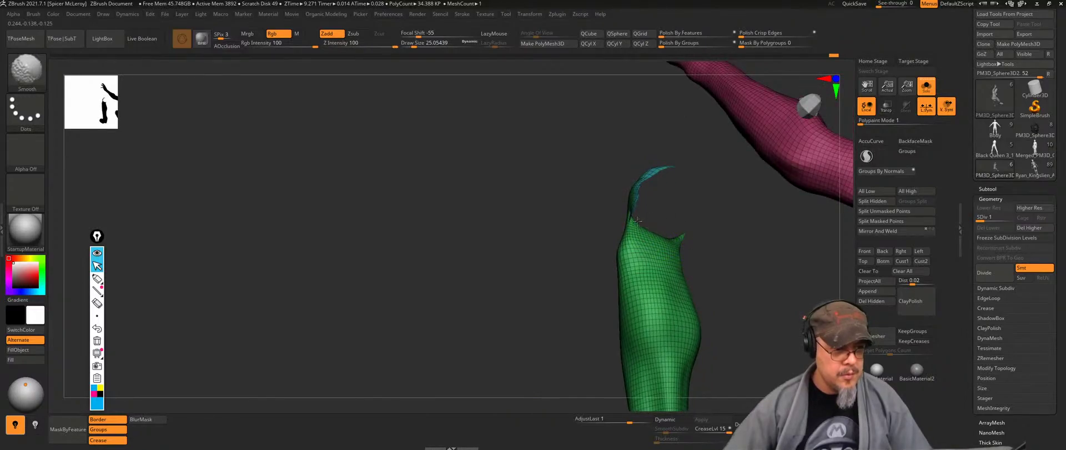
Step: Refine the knee and upper calf of the partly isolated lower leg with ClayBuildup and smoothing
{"action": "mouse_move", "coordinate": [597, 202]}
{"action": "left_mouse_down"}
{"action": "mouse_move", "coordinate": [566, 209]}
{"action": "mouse_move", "coordinate": [639, 239]}
{"action": "mouse_move", "coordinate": [660, 235]}
{"action": "left_mouse_up"}
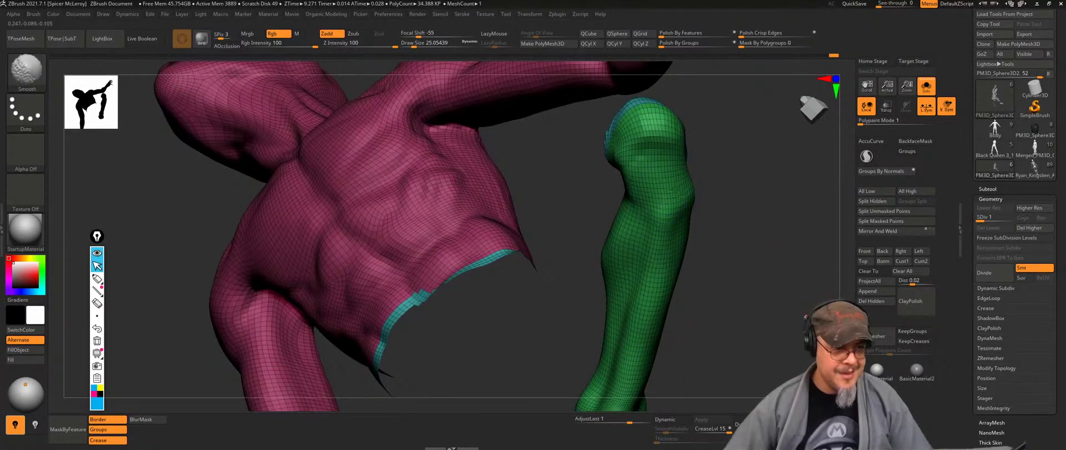
{"action": "left_click_drag", "start_coordinate": [743, 126], "coordinate": [726, 207], "text": "alt"}
{"action": "key", "text": "b"}
{"action": "key", "text": "c"}
{"action": "key", "text": "b"}
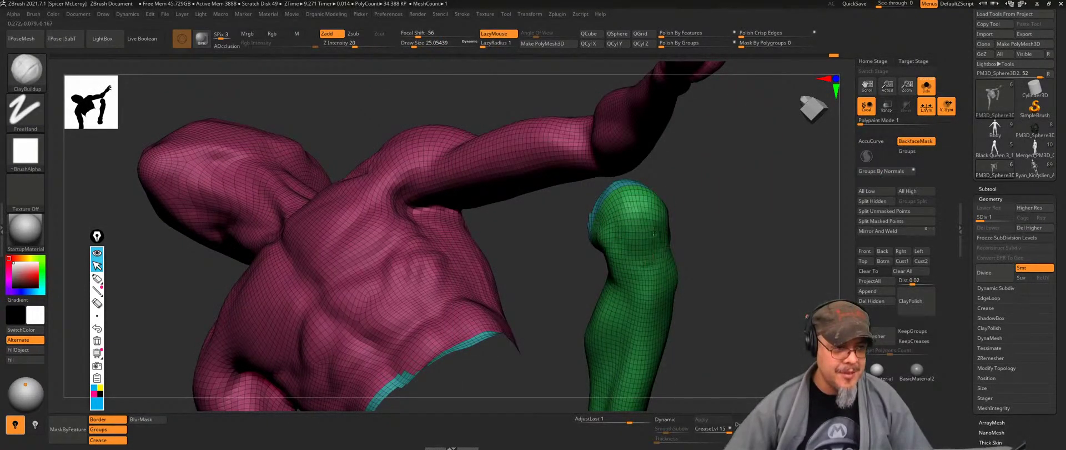
{"action": "key", "text": "shift"}
{"action": "mouse_move", "coordinate": [663, 286]}
{"action": "left_mouse_down"}
{"action": "mouse_move", "coordinate": [646, 273]}
{"action": "mouse_move", "coordinate": [642, 229]}
{"action": "left_mouse_up"}
{"action": "mouse_move", "coordinate": [717, 278]}
{"action": "left_mouse_down"}
{"action": "mouse_move", "coordinate": [786, 221]}
{"action": "mouse_move", "coordinate": [760, 228]}
{"action": "mouse_move", "coordinate": [769, 299]}
{"action": "mouse_move", "coordinate": [742, 275]}
{"action": "mouse_move", "coordinate": [700, 272]}
{"action": "mouse_move", "coordinate": [697, 286]}
{"action": "left_mouse_up"}
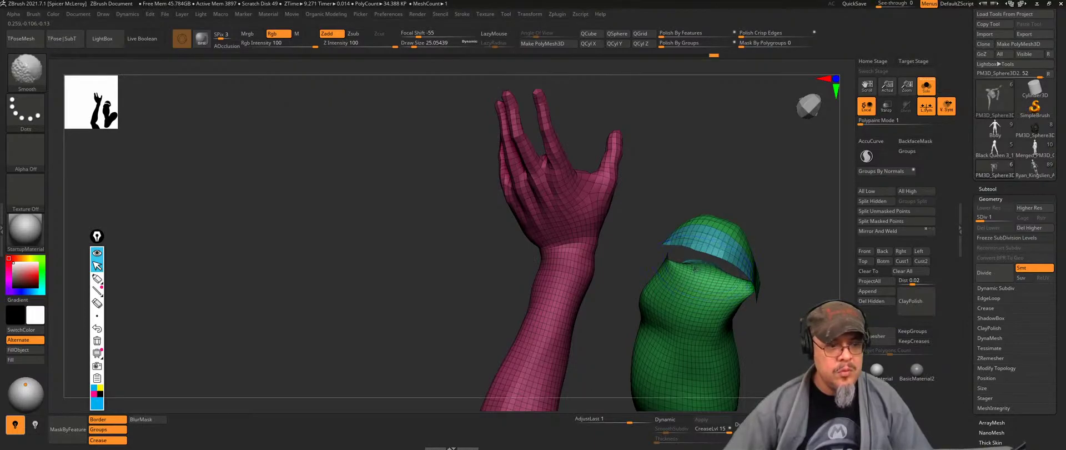
Step: Undo the last stroke and try reshaping the open edge behind the knee using Move with backface masking
{"action": "key", "text": "ctrl+z"}
{"action": "left_click_drag", "start_coordinate": [769, 210], "coordinate": [794, 207]}
{"action": "left_click", "coordinate": [916, 141]}
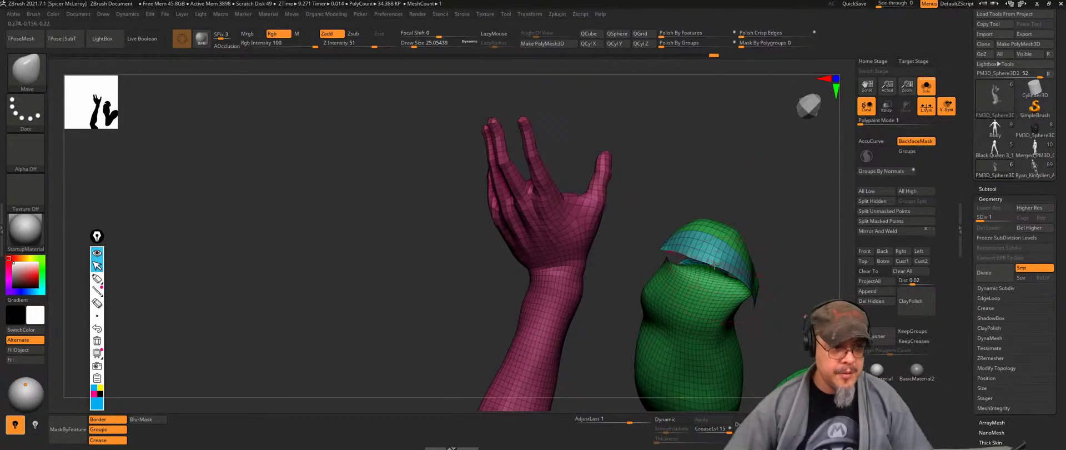
{"action": "right_click_drag", "start_coordinate": [693, 306], "coordinate": [738, 267]}
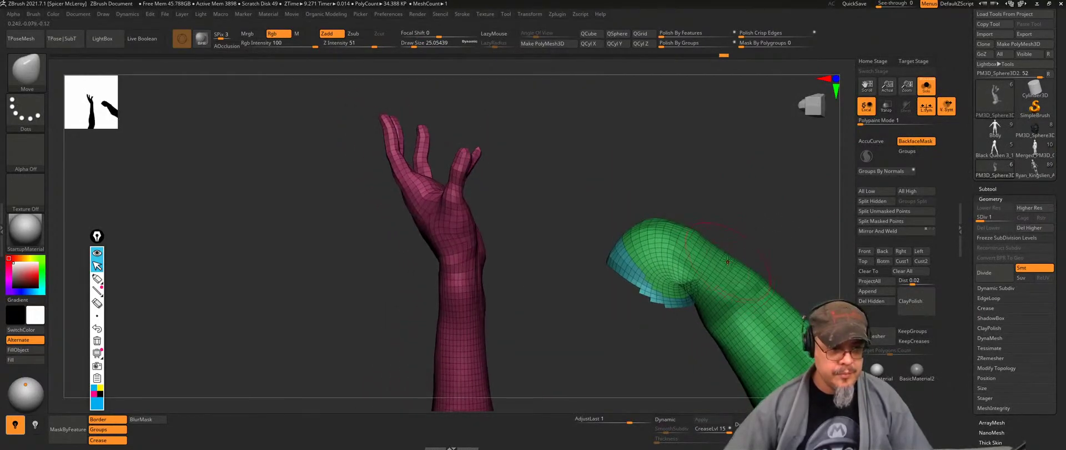
{"action": "mouse_move", "coordinate": [802, 222]}
{"action": "right_mouse_down"}
{"action": "mouse_move", "coordinate": [630, 280]}
{"action": "mouse_move", "coordinate": [694, 283]}
{"action": "right_mouse_up"}
{"action": "left_click_drag", "start_coordinate": [750, 283], "coordinate": [732, 260]}
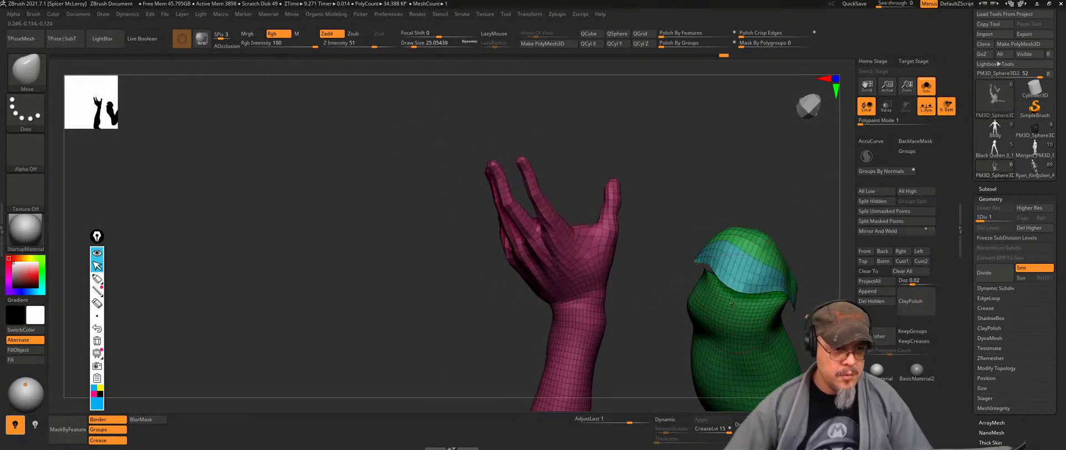
{"action": "key", "text": "ctrl+z"}
Step: Smooth and reshape the crease behind the bent left knee, and restore the visibility of the whole figure
{"action": "mouse_move", "coordinate": [797, 211]}
{"action": "right_mouse_down", "text": "alt"}
{"action": "mouse_move", "coordinate": [776, 151]}
{"action": "mouse_move", "coordinate": [690, 271]}
{"action": "right_mouse_up", "text": "alt"}
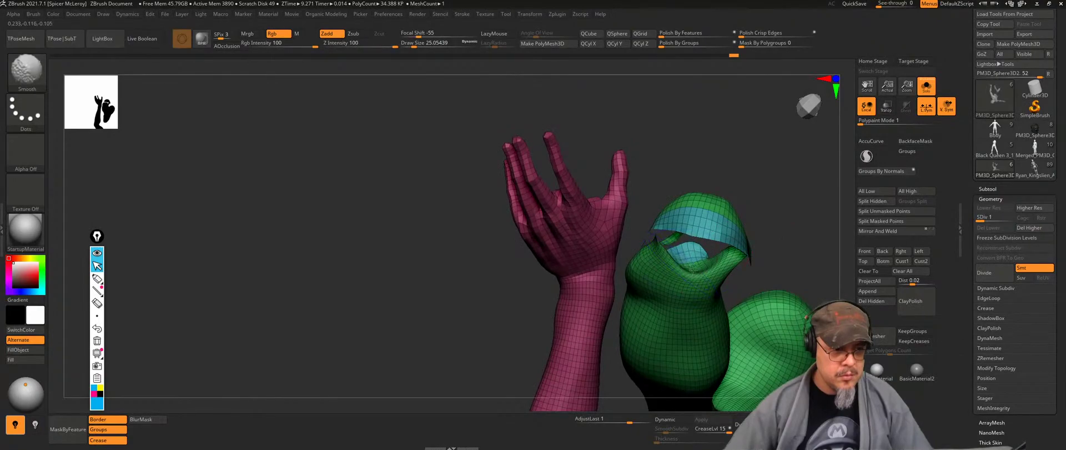
{"action": "left_click_drag", "start_coordinate": [685, 261], "coordinate": [693, 263], "text": "shift"}
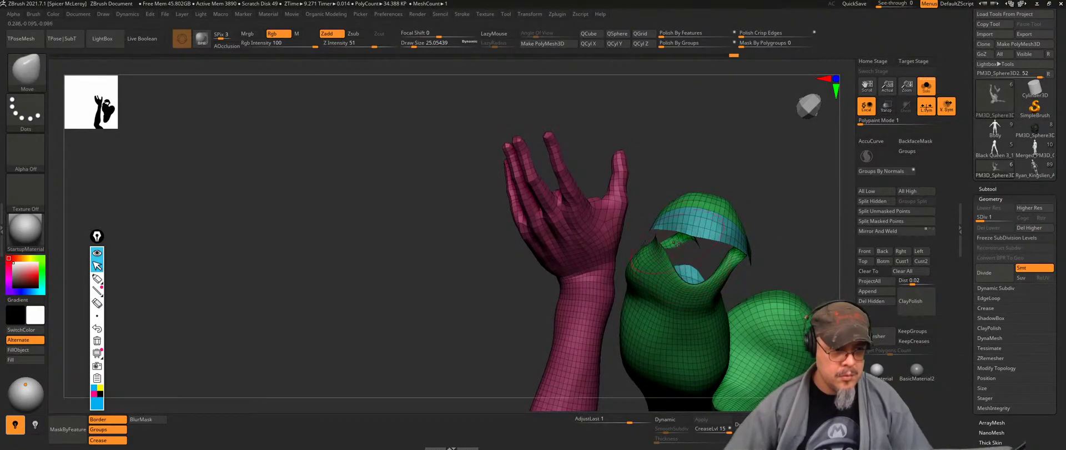
{"action": "mouse_move", "coordinate": [670, 209]}
{"action": "right_mouse_down", "text": "shift"}
{"action": "mouse_move", "coordinate": [748, 181]}
{"action": "mouse_move", "coordinate": [670, 243]}
{"action": "right_mouse_up", "text": "shift"}
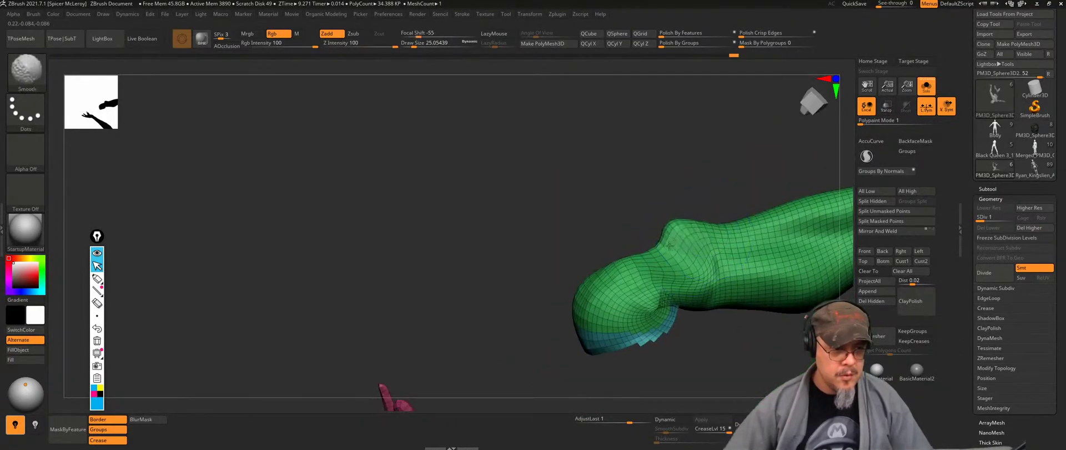
{"action": "mouse_move", "coordinate": [695, 217]}
{"action": "right_mouse_down", "text": "shift"}
{"action": "mouse_move", "coordinate": [535, 232]}
{"action": "mouse_move", "coordinate": [570, 234]}
{"action": "right_mouse_up", "text": "shift"}
{"action": "mouse_move", "coordinate": [770, 208]}
{"action": "left_mouse_down", "text": "shift"}
{"action": "mouse_move", "coordinate": [765, 250]}
{"action": "mouse_move", "coordinate": [788, 166]}
{"action": "mouse_move", "coordinate": [807, 184]}
{"action": "left_mouse_up", "text": "shift"}
{"action": "mouse_move", "coordinate": [566, 204]}
{"action": "left_mouse_down"}
{"action": "mouse_move", "coordinate": [595, 245]}
{"action": "mouse_move", "coordinate": [643, 238]}
{"action": "left_mouse_up"}
{"action": "left_click_drag", "start_coordinate": [802, 234], "coordinate": [747, 194]}
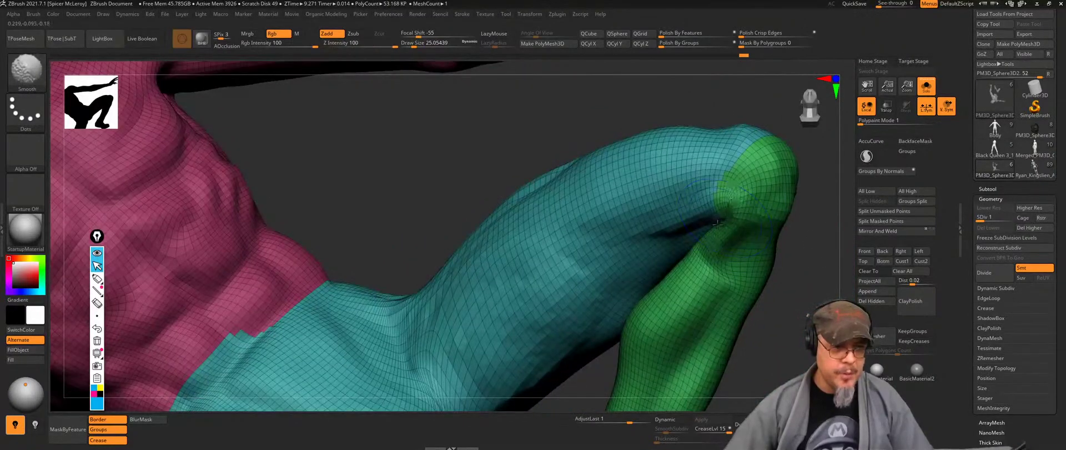
Step: Smooth the outer thigh beside the bent left knee and adjust the fold behind the knee with the Move brush
{"action": "mouse_move", "coordinate": [796, 267]}
{"action": "left_mouse_down"}
{"action": "mouse_move", "coordinate": [735, 296]}
{"action": "mouse_move", "coordinate": [553, 284]}
{"action": "left_mouse_up"}
{"action": "mouse_move", "coordinate": [554, 284]}
{"action": "right_mouse_down"}
{"action": "mouse_move", "coordinate": [492, 251]}
{"action": "mouse_move", "coordinate": [466, 288]}
{"action": "mouse_move", "coordinate": [466, 255]}
{"action": "mouse_move", "coordinate": [494, 353]}
{"action": "right_mouse_up"}
{"action": "left_click_drag", "start_coordinate": [633, 218], "coordinate": [600, 228], "text": "shift"}
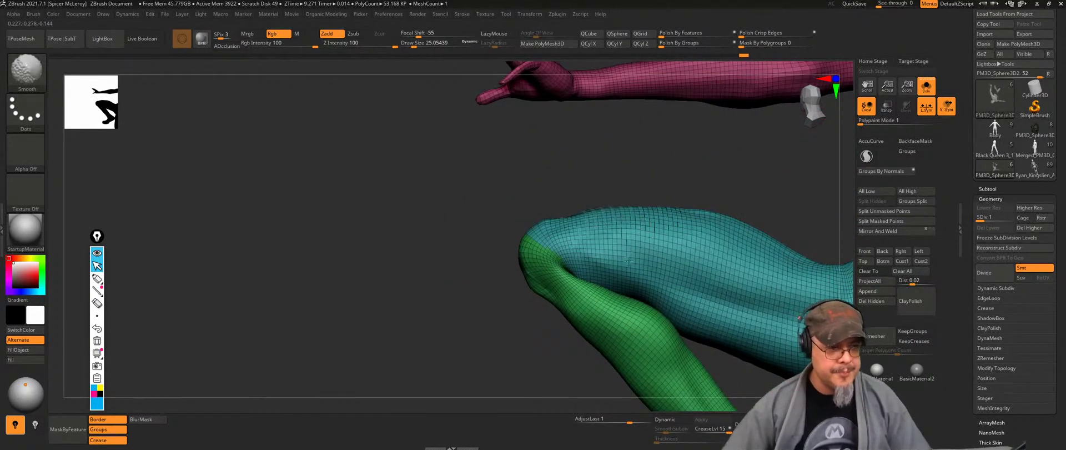
{"action": "key", "text": "b"}
{"action": "key", "text": "m"}
{"action": "key", "text": "v"}
{"action": "left_click_drag", "start_coordinate": [570, 272], "coordinate": [597, 267]}
{"action": "key", "text": "shift"}
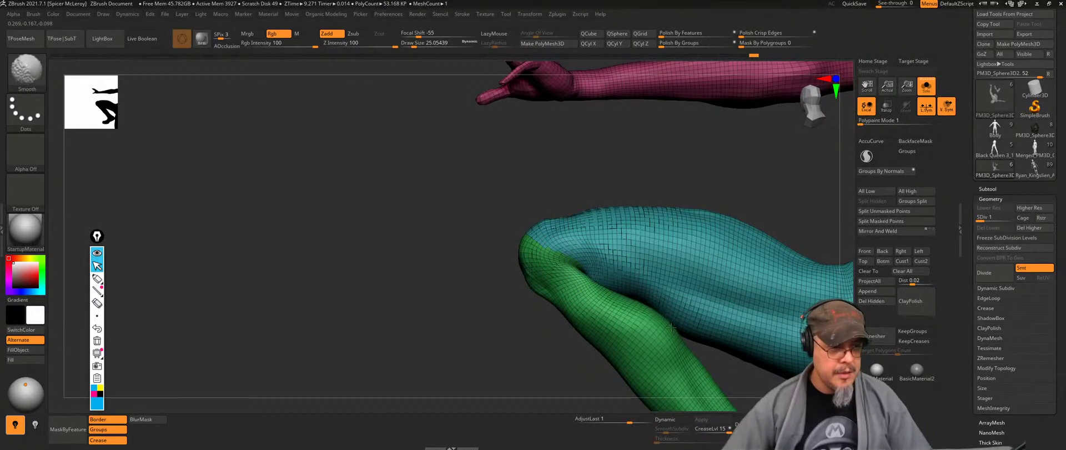
Step: Turn off the wireframe display and build up a tendon along the outer left thigh toward the knee with ClayBuildup, then smooth it
{"action": "mouse_move", "coordinate": [483, 326]}
{"action": "right_mouse_down", "text": "alt"}
{"action": "mouse_move", "coordinate": [340, 278]}
{"action": "mouse_move", "coordinate": [401, 309]}
{"action": "right_mouse_up", "text": "alt"}
{"action": "key", "text": "b"}
{"action": "key", "text": "c"}
{"action": "key", "text": "b"}
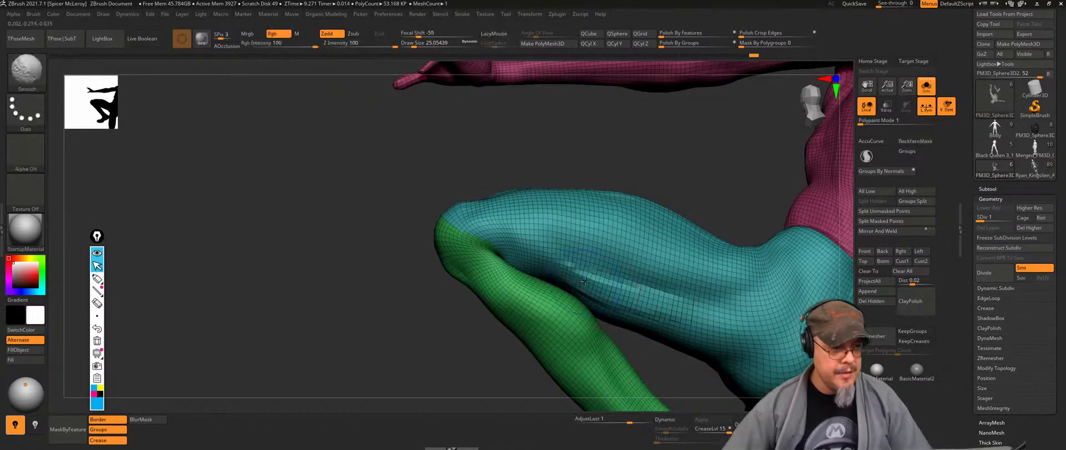
{"action": "key", "text": "shift+f"}
{"action": "left_click_drag", "start_coordinate": [571, 279], "coordinate": [516, 256]}
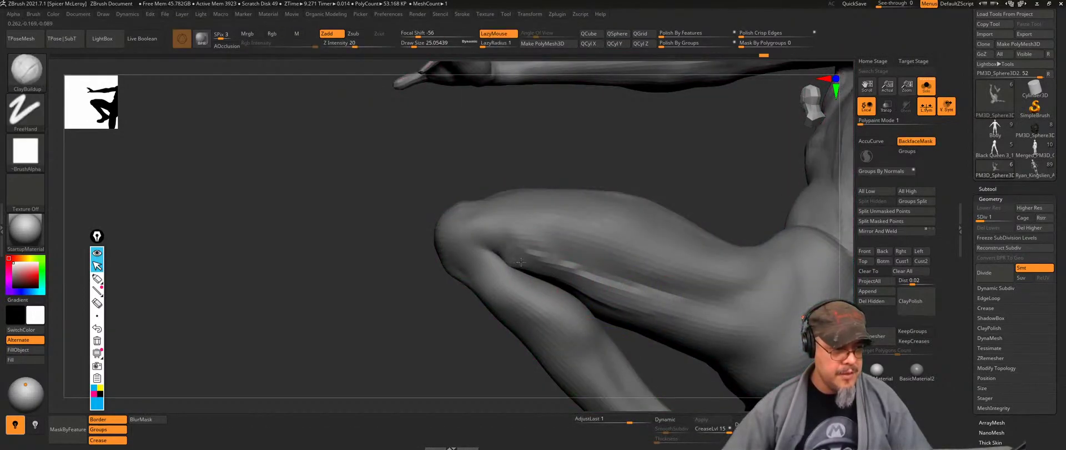
{"action": "key", "text": "shift"}
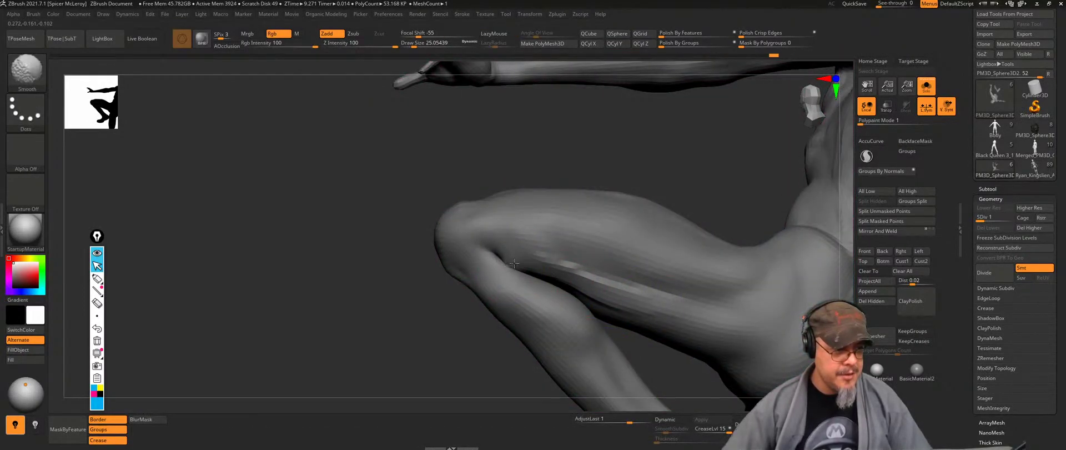
{"action": "mouse_move", "coordinate": [570, 307]}
{"action": "left_mouse_down", "text": "shift"}
{"action": "mouse_move", "coordinate": [572, 266]}
{"action": "mouse_move", "coordinate": [689, 323]}
{"action": "left_mouse_up", "text": "shift"}
Step: Build up the muscle forms along the inner side of the bent left thigh with ClayBuildup and smooth them
{"action": "mouse_move", "coordinate": [400, 312]}
{"action": "left_mouse_down"}
{"action": "mouse_move", "coordinate": [410, 326]}
{"action": "mouse_move", "coordinate": [672, 280]}
{"action": "left_mouse_up"}
{"action": "mouse_move", "coordinate": [781, 269]}
{"action": "left_mouse_down"}
{"action": "mouse_move", "coordinate": [816, 246]}
{"action": "mouse_move", "coordinate": [699, 192]}
{"action": "left_mouse_up"}
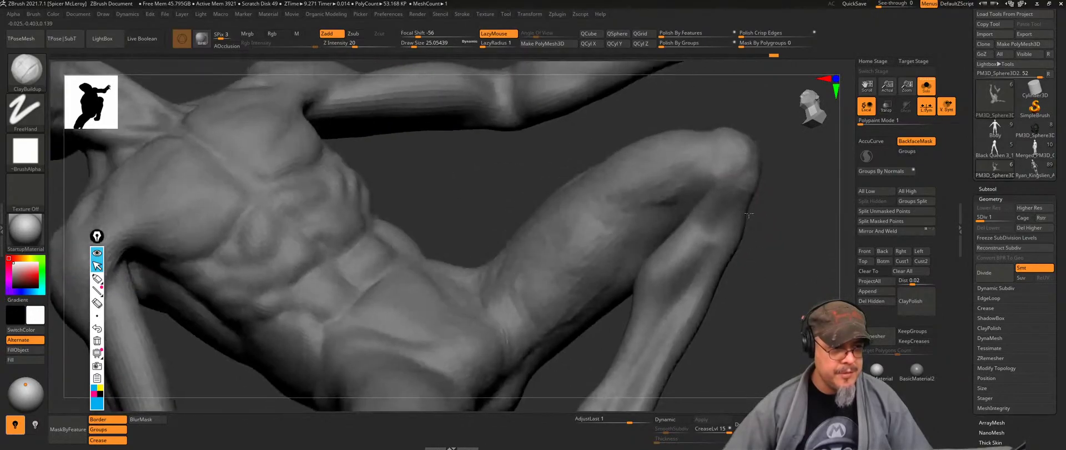
{"action": "left_click_drag", "start_coordinate": [822, 188], "coordinate": [678, 190]}
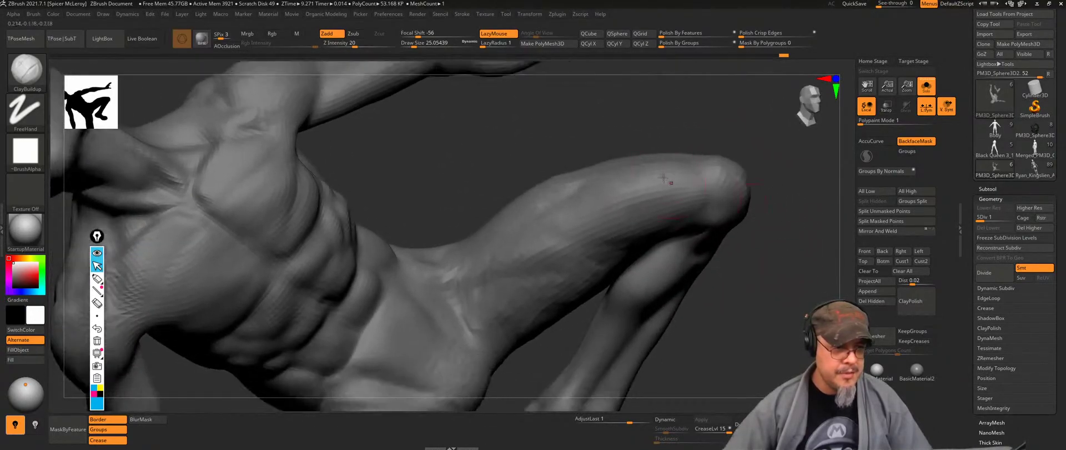
{"action": "left_click_drag", "start_coordinate": [799, 227], "coordinate": [586, 245]}
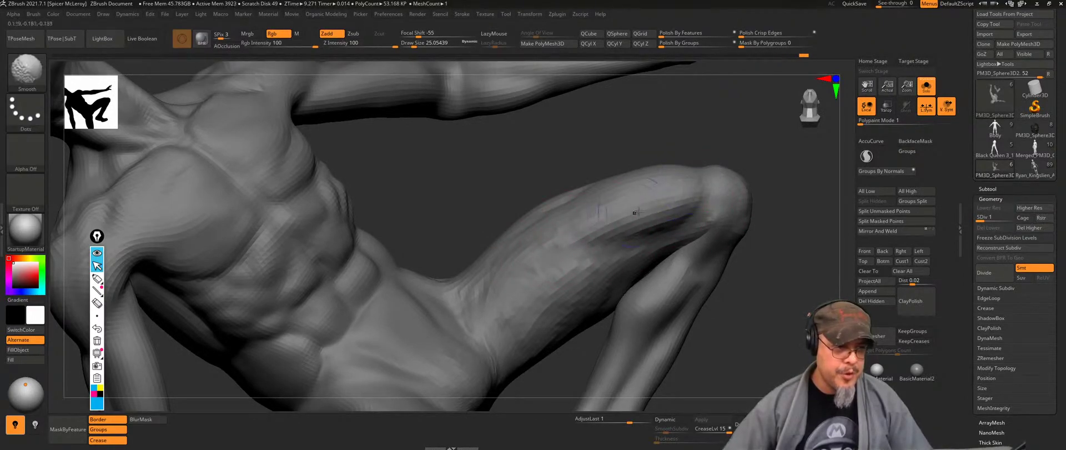
{"action": "left_click_drag", "start_coordinate": [790, 222], "coordinate": [655, 164]}
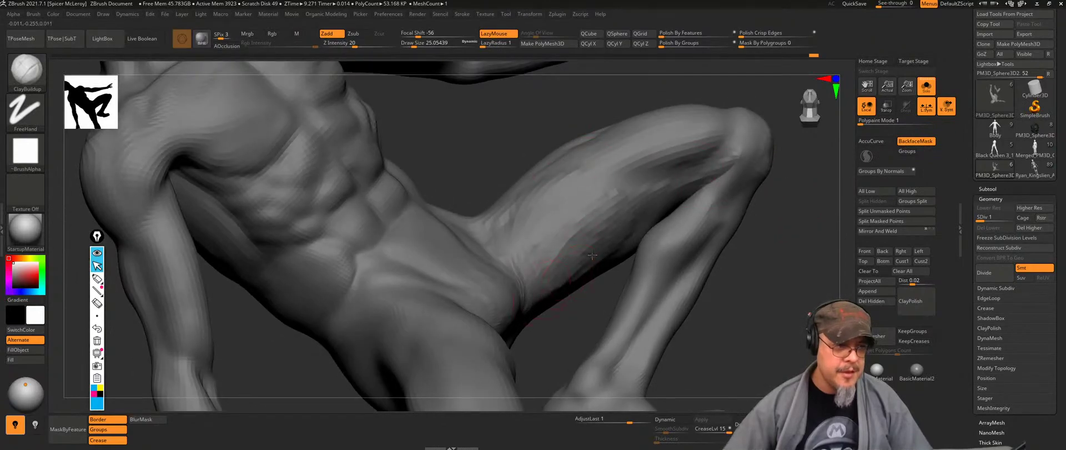
{"action": "mouse_move", "coordinate": [617, 230]}
{"action": "left_mouse_down"}
{"action": "mouse_move", "coordinate": [734, 165]}
{"action": "mouse_move", "coordinate": [747, 171]}
{"action": "mouse_move", "coordinate": [712, 182]}
{"action": "left_mouse_up"}
{"action": "left_click_drag", "start_coordinate": [654, 212], "coordinate": [572, 283], "text": "shift"}
Step: Sculpt the area below the left kneecap and the upper shin with ClayBuildup and smoothing
{"action": "mouse_move", "coordinate": [813, 167]}
{"action": "left_mouse_down"}
{"action": "mouse_move", "coordinate": [752, 207]}
{"action": "mouse_move", "coordinate": [667, 219]}
{"action": "left_mouse_up"}
{"action": "mouse_move", "coordinate": [722, 234]}
{"action": "left_mouse_down"}
{"action": "mouse_move", "coordinate": [733, 192]}
{"action": "mouse_move", "coordinate": [667, 183]}
{"action": "mouse_move", "coordinate": [727, 177]}
{"action": "left_mouse_up"}
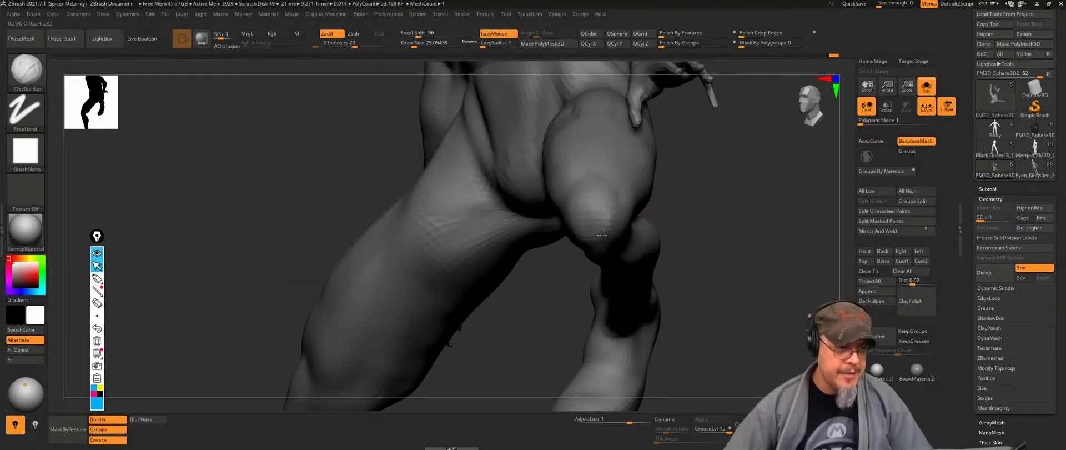
{"action": "right_click_drag", "start_coordinate": [584, 228], "coordinate": [417, 123]}
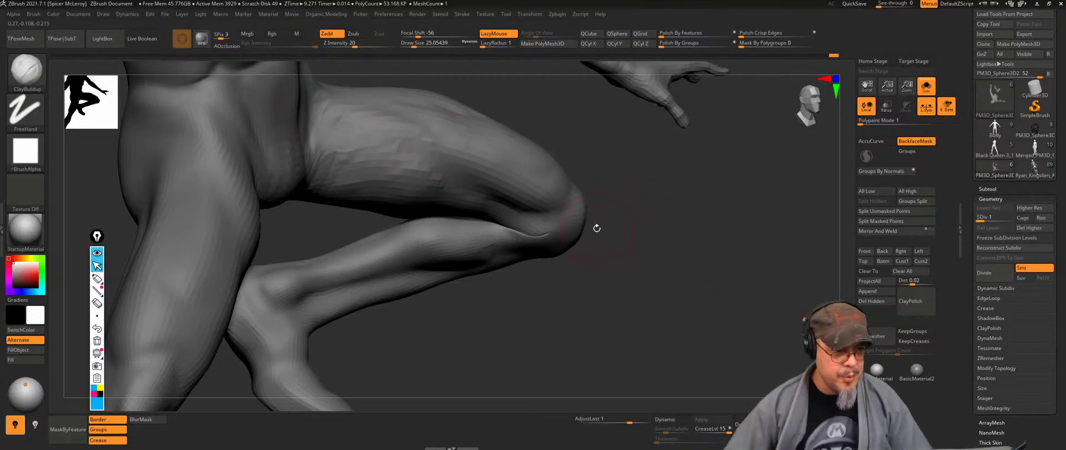
{"action": "mouse_move", "coordinate": [637, 240]}
{"action": "right_mouse_down"}
{"action": "mouse_move", "coordinate": [678, 205]}
{"action": "mouse_move", "coordinate": [736, 213]}
{"action": "mouse_move", "coordinate": [736, 173]}
{"action": "right_mouse_up"}
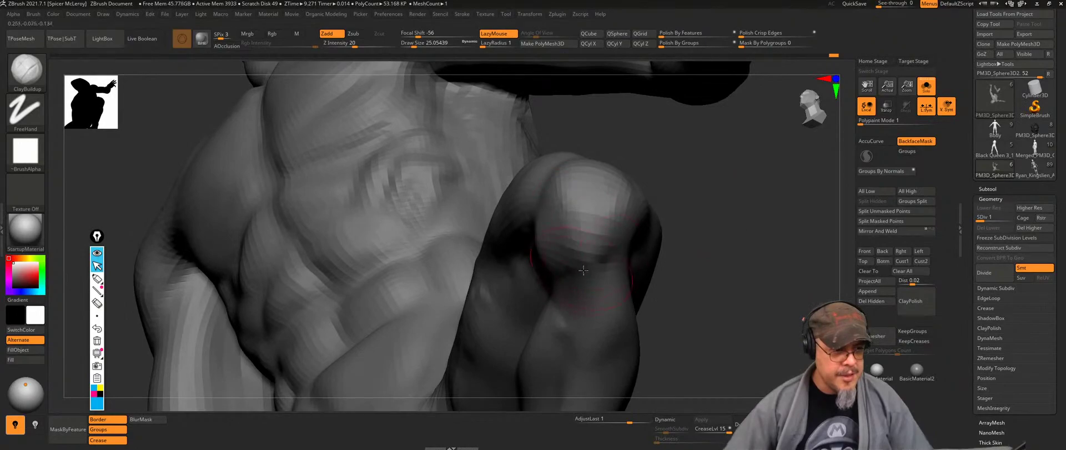
{"action": "left_click_drag", "start_coordinate": [611, 256], "coordinate": [607, 294]}
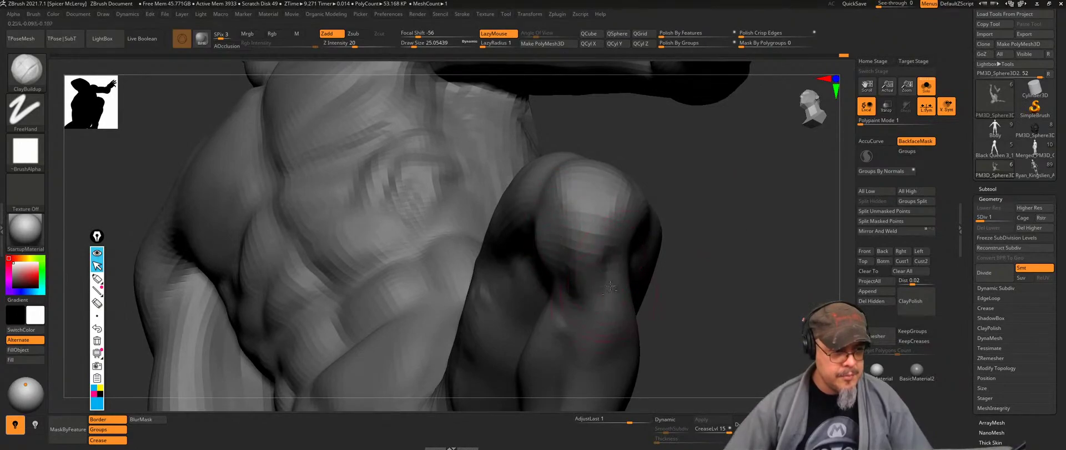
{"action": "right_click_drag", "start_coordinate": [703, 258], "coordinate": [574, 233]}
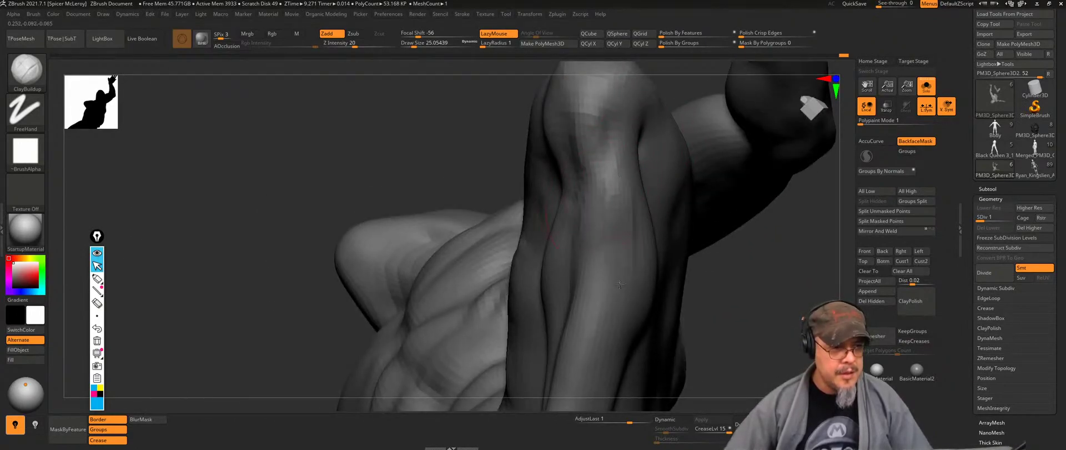
{"action": "left_click_drag", "start_coordinate": [620, 283], "coordinate": [603, 222]}
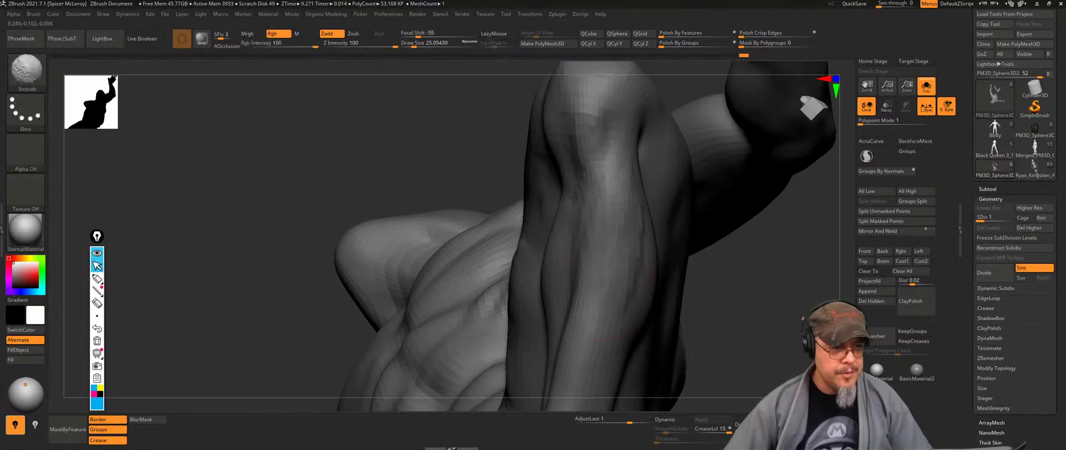
Step: Adjust the upper contour of the bent left thigh near the hip with the Move brush at draw size 48.65
{"action": "right_click_drag", "start_coordinate": [757, 276], "coordinate": [471, 211]}
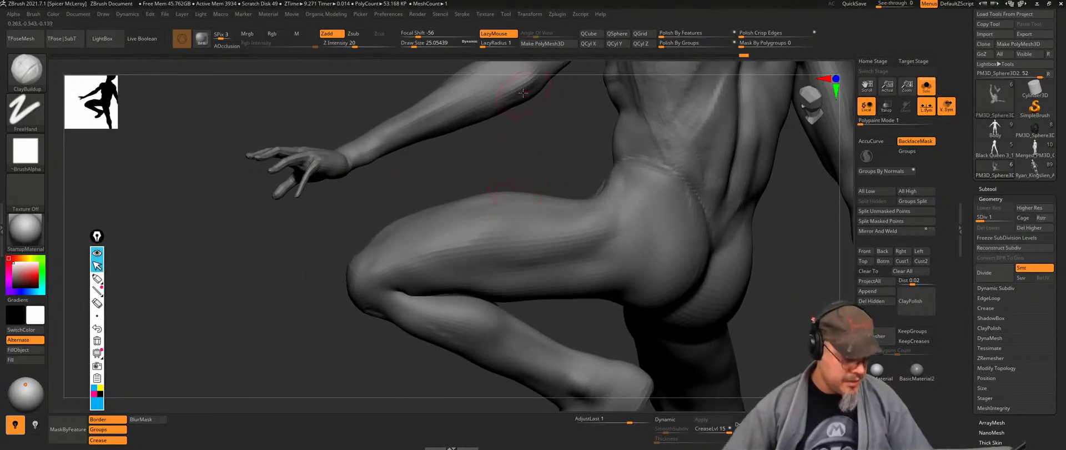
{"action": "key", "text": "b"}
{"action": "key", "text": "m"}
{"action": "key", "text": "v"}
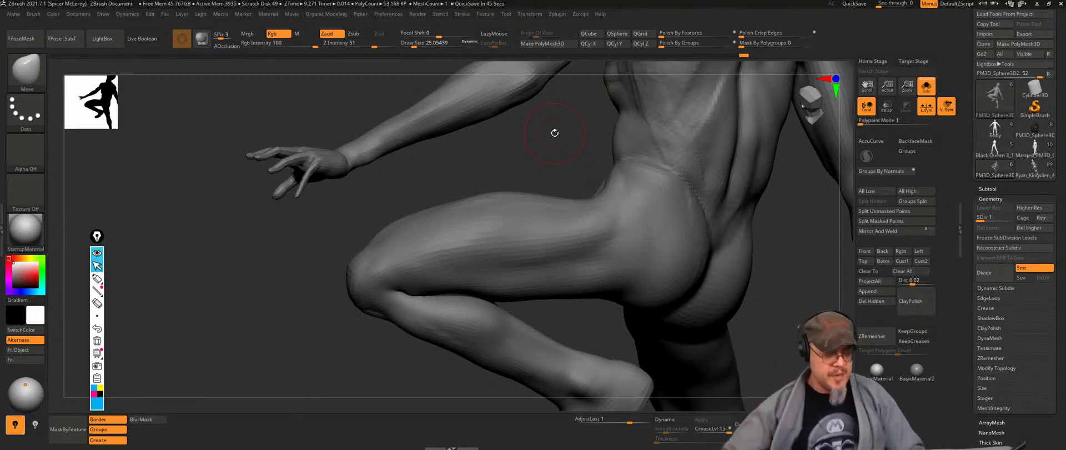
{"action": "mouse_move", "coordinate": [567, 133]}
{"action": "left_mouse_down"}
{"action": "mouse_move", "coordinate": [545, 152]}
{"action": "mouse_move", "coordinate": [571, 176]}
{"action": "left_mouse_up"}
{"action": "key", "text": "s"}
{"action": "left_click_drag", "start_coordinate": [571, 209], "coordinate": [550, 196]}
{"action": "key", "text": "shift"}
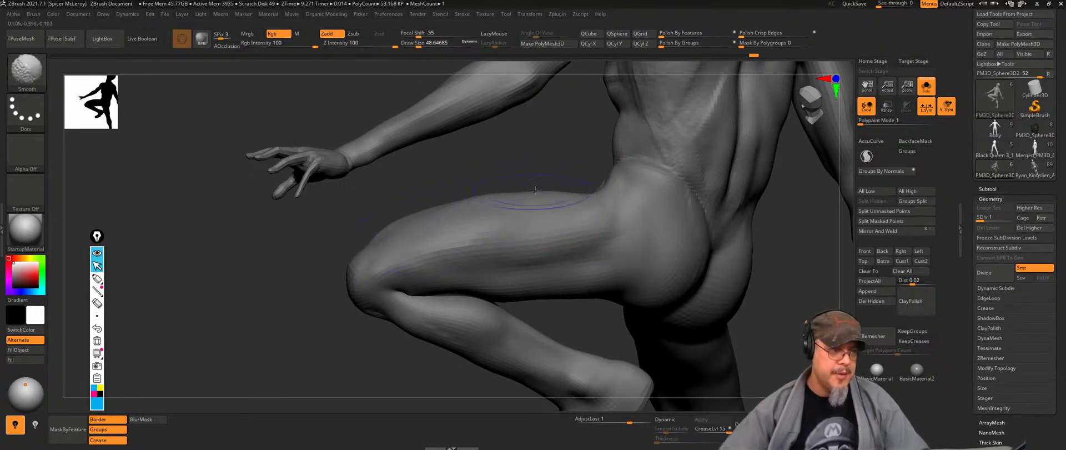
Step: Refine the muscle forms along the outer side of the left thigh with ClayBuildup and smoothing
{"action": "mouse_move", "coordinate": [515, 169]}
{"action": "left_mouse_down", "text": "alt"}
{"action": "mouse_move", "coordinate": [528, 142]}
{"action": "mouse_move", "coordinate": [556, 184]}
{"action": "left_mouse_up", "text": "alt"}
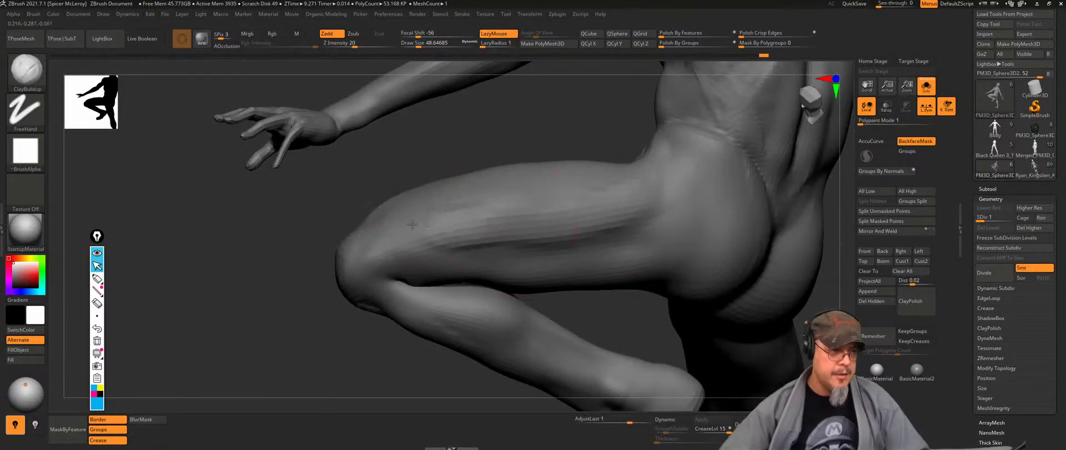
{"action": "key", "text": "shift"}
{"action": "left_click_drag", "start_coordinate": [427, 222], "coordinate": [532, 208], "text": "shift"}
{"action": "key", "text": "b"}
{"action": "key", "text": "c"}
{"action": "key", "text": "b"}
Step: Build up the left hip and glute where they meet the outer thigh using ClayBuildup at draw size 34.79, and blend the strokes
{"action": "mouse_move", "coordinate": [628, 204]}
{"action": "right_mouse_down"}
{"action": "mouse_move", "coordinate": [655, 219]}
{"action": "mouse_move", "coordinate": [536, 222]}
{"action": "mouse_move", "coordinate": [559, 222]}
{"action": "mouse_move", "coordinate": [519, 162]}
{"action": "right_mouse_up"}
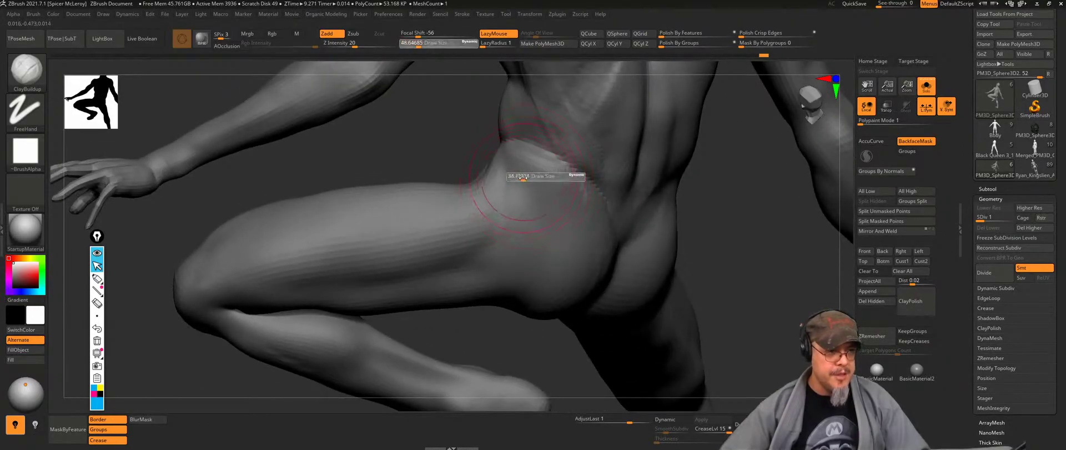
{"action": "left_click_drag", "start_coordinate": [508, 239], "coordinate": [514, 246]}
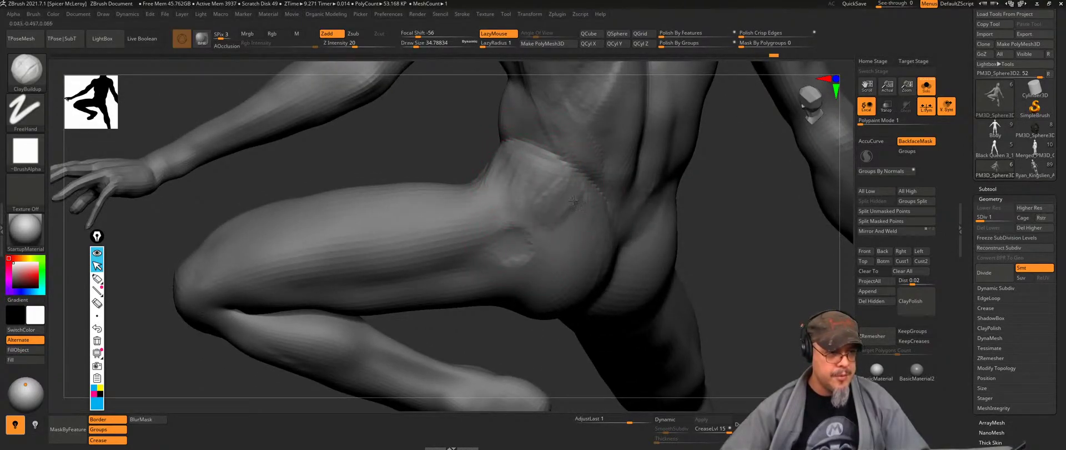
{"action": "right_click_drag", "start_coordinate": [554, 209], "coordinate": [518, 233]}
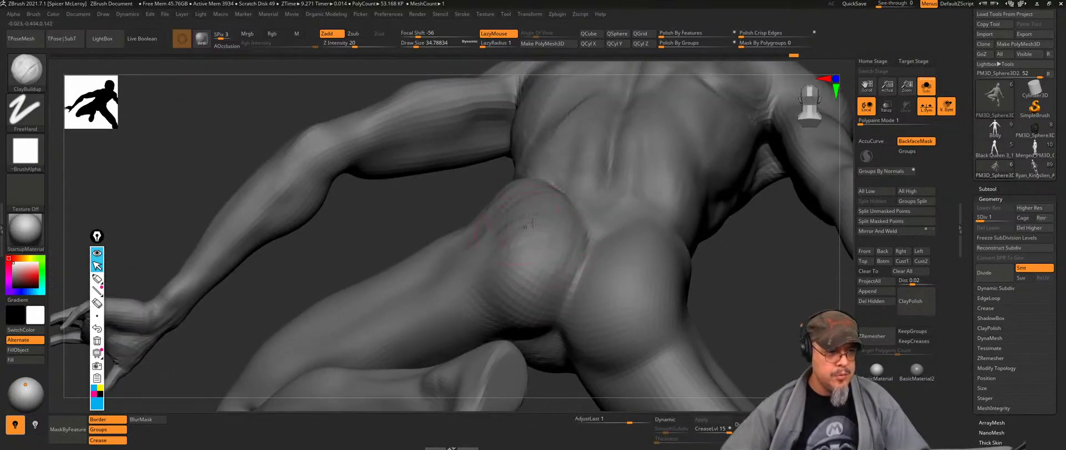
{"action": "right_click_drag", "start_coordinate": [515, 262], "coordinate": [577, 228]}
{"action": "left_click_drag", "start_coordinate": [544, 219], "coordinate": [453, 215]}
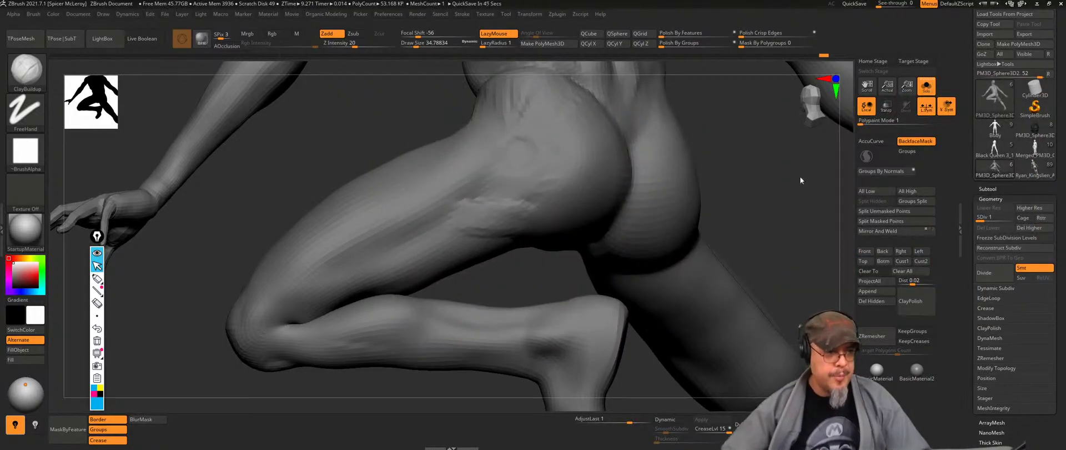
{"action": "mouse_move", "coordinate": [769, 228]}
{"action": "left_mouse_down"}
{"action": "mouse_move", "coordinate": [773, 288]}
{"action": "mouse_move", "coordinate": [795, 288]}
{"action": "mouse_move", "coordinate": [789, 244]}
{"action": "mouse_move", "coordinate": [742, 214]}
{"action": "left_mouse_up"}
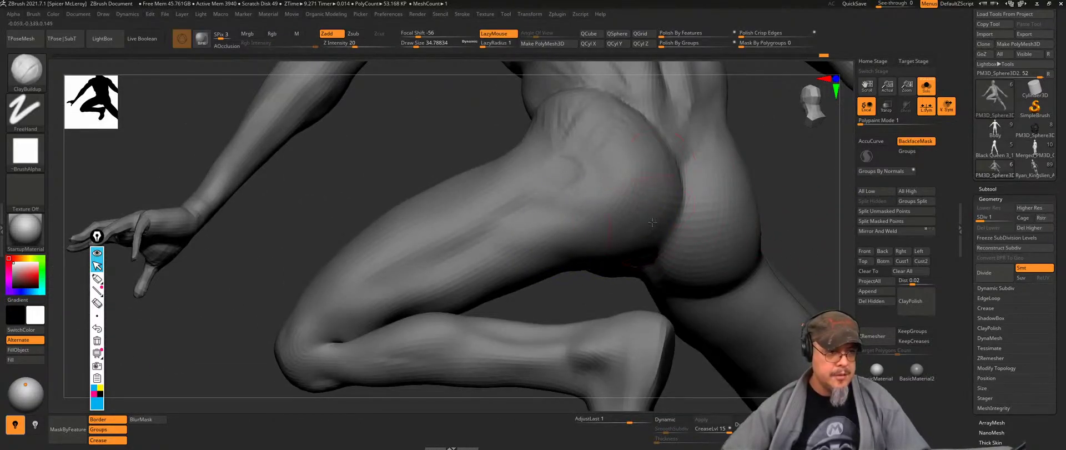
Step: Isolate the bent leg's thigh and hip polygroup and work along its underside with clay strokes
{"action": "mouse_move", "coordinate": [494, 244]}
{"action": "left_mouse_down"}
{"action": "mouse_move", "coordinate": [593, 185]}
{"action": "mouse_move", "coordinate": [660, 198]}
{"action": "left_mouse_up"}
{"action": "left_click", "coordinate": [664, 195], "text": "ctrl+shift"}
{"action": "mouse_move", "coordinate": [657, 214]}
{"action": "right_mouse_down"}
{"action": "mouse_move", "coordinate": [671, 224]}
{"action": "mouse_move", "coordinate": [663, 159]}
{"action": "right_mouse_up"}
{"action": "left_click_drag", "start_coordinate": [701, 169], "coordinate": [532, 262]}
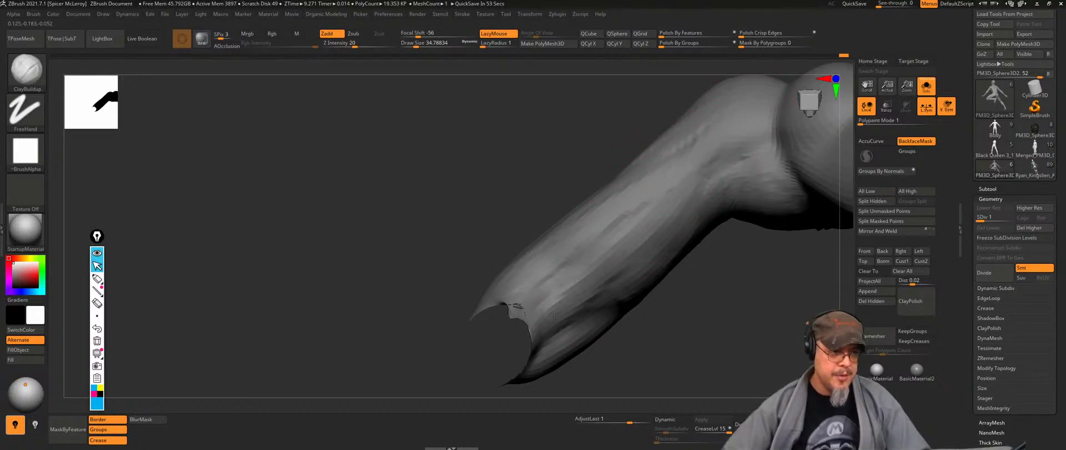
Step: Smooth the back of the isolated thigh around its open knee end and unhide the full figure
{"action": "key", "text": "shift"}
{"action": "left_click_drag", "start_coordinate": [504, 318], "coordinate": [525, 302]}
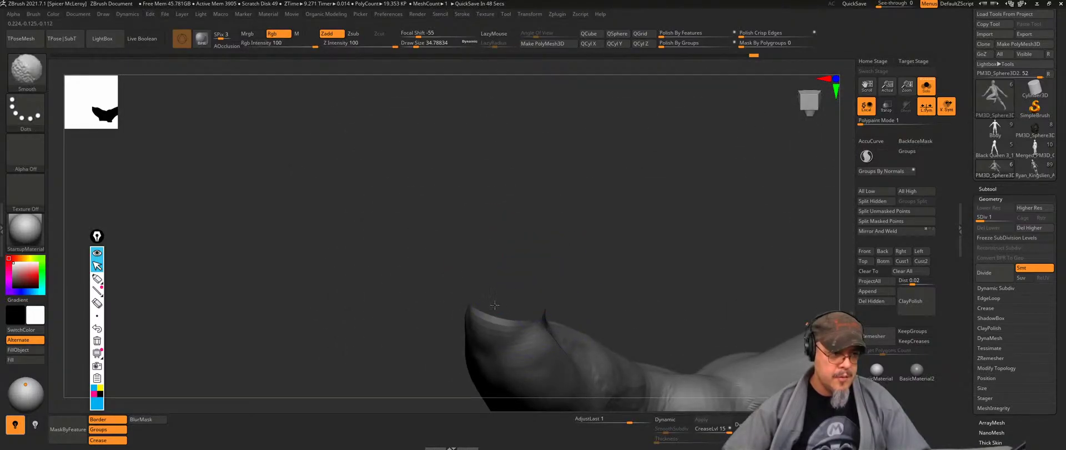
{"action": "mouse_move", "coordinate": [541, 305]}
{"action": "left_mouse_down"}
{"action": "mouse_move", "coordinate": [578, 334]}
{"action": "mouse_move", "coordinate": [614, 338]}
{"action": "mouse_move", "coordinate": [556, 264]}
{"action": "left_mouse_up"}
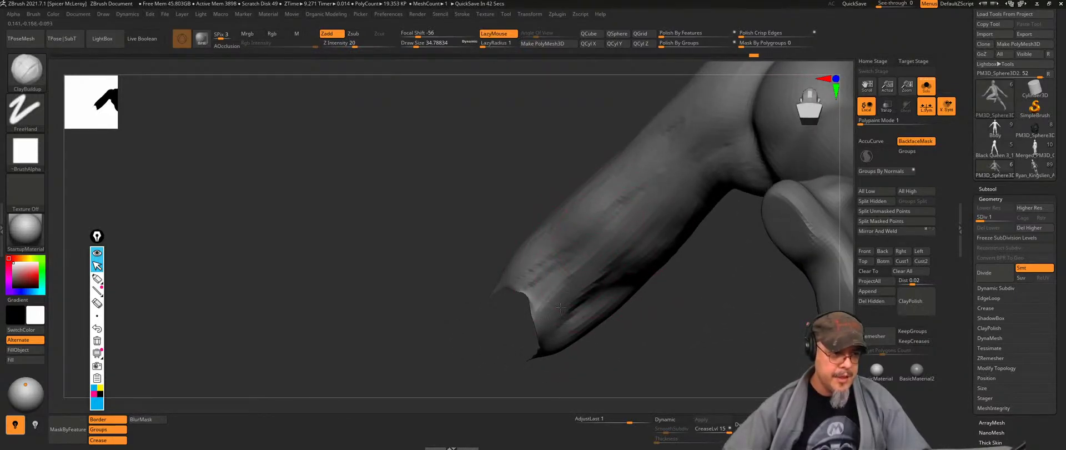
{"action": "mouse_move", "coordinate": [666, 315]}
{"action": "left_mouse_down"}
{"action": "mouse_move", "coordinate": [703, 330]}
{"action": "mouse_move", "coordinate": [692, 256]}
{"action": "mouse_move", "coordinate": [461, 222]}
{"action": "mouse_move", "coordinate": [405, 190]}
{"action": "left_mouse_up"}
{"action": "key", "text": "shift"}
{"action": "left_click", "coordinate": [406, 189], "text": "ctrl+shift"}
Step: Build up the bent leg's inner thigh near the knee with clay strokes and smooth them
{"action": "mouse_move", "coordinate": [671, 229]}
{"action": "right_mouse_down"}
{"action": "mouse_move", "coordinate": [476, 205]}
{"action": "mouse_move", "coordinate": [483, 161]}
{"action": "mouse_move", "coordinate": [536, 280]}
{"action": "right_mouse_up"}
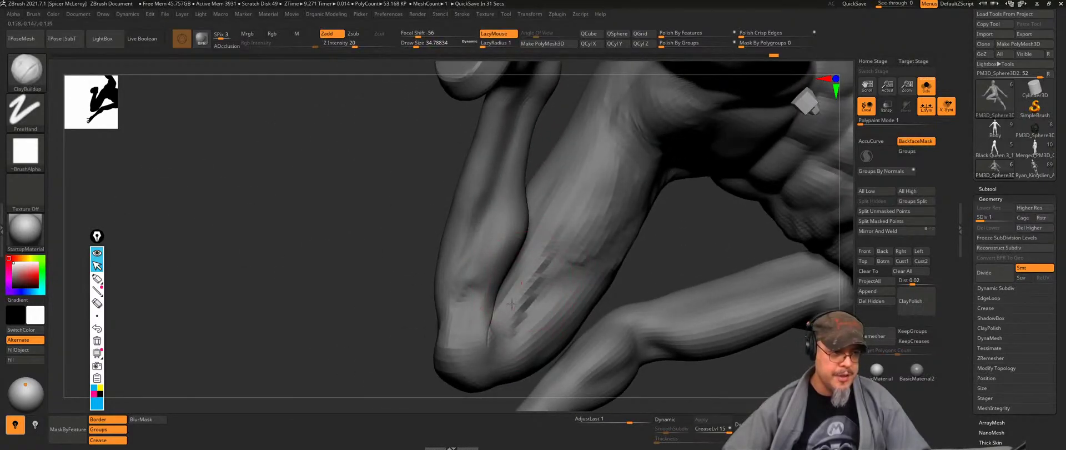
{"action": "right_click_drag", "start_coordinate": [511, 310], "coordinate": [528, 289]}
{"action": "mouse_move", "coordinate": [528, 289]}
{"action": "left_mouse_down", "text": "shift"}
{"action": "mouse_move", "coordinate": [521, 305]}
{"action": "mouse_move", "coordinate": [507, 217]}
{"action": "left_mouse_up", "text": "shift"}
Step: Sculpt and smooth the muscle forms along the inner side of the figure's right thigh
{"action": "mouse_move", "coordinate": [487, 175]}
{"action": "right_mouse_down", "text": "alt"}
{"action": "mouse_move", "coordinate": [476, 326]}
{"action": "mouse_move", "coordinate": [522, 278]}
{"action": "mouse_move", "coordinate": [567, 288]}
{"action": "mouse_move", "coordinate": [542, 238]}
{"action": "mouse_move", "coordinate": [652, 263]}
{"action": "mouse_move", "coordinate": [455, 221]}
{"action": "mouse_move", "coordinate": [476, 168]}
{"action": "mouse_move", "coordinate": [625, 220]}
{"action": "mouse_move", "coordinate": [581, 225]}
{"action": "right_mouse_up", "text": "alt"}
{"action": "mouse_move", "coordinate": [478, 242]}
{"action": "right_mouse_down", "text": "ctrl"}
{"action": "mouse_move", "coordinate": [501, 265]}
{"action": "mouse_move", "coordinate": [626, 209]}
{"action": "mouse_move", "coordinate": [626, 317]}
{"action": "mouse_move", "coordinate": [530, 225]}
{"action": "mouse_move", "coordinate": [508, 230]}
{"action": "right_mouse_up", "text": "ctrl"}
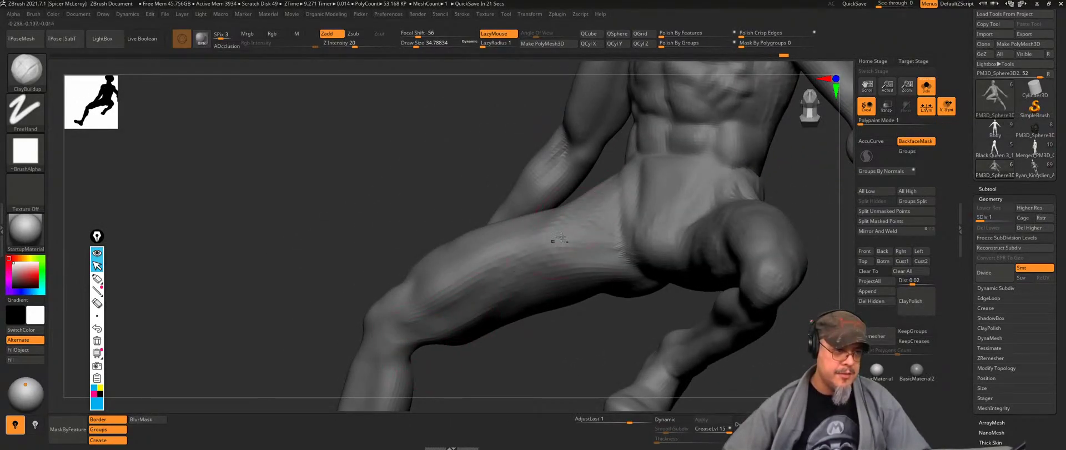
{"action": "mouse_move", "coordinate": [552, 254]}
{"action": "left_mouse_down"}
{"action": "mouse_move", "coordinate": [563, 221]}
{"action": "mouse_move", "coordinate": [521, 266]}
{"action": "mouse_move", "coordinate": [567, 239]}
{"action": "left_mouse_up"}
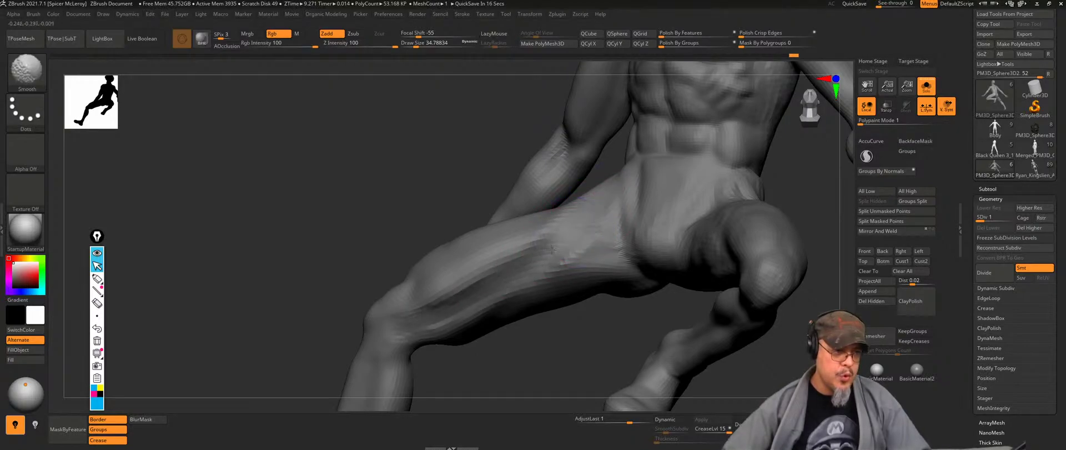
{"action": "left_click_drag", "start_coordinate": [439, 324], "coordinate": [539, 234]}
Step: Switch to the Move brush at a draw size of about 87 and reshape the right thigh's contour
{"action": "mouse_move", "coordinate": [539, 234]}
{"action": "right_mouse_down"}
{"action": "mouse_move", "coordinate": [533, 222]}
{"action": "mouse_move", "coordinate": [527, 250]}
{"action": "mouse_move", "coordinate": [512, 235]}
{"action": "right_mouse_up"}
{"action": "key", "text": "b"}
{"action": "key", "text": "m"}
{"action": "key", "text": "v"}
{"action": "key", "text": "s"}
{"action": "left_click_drag", "start_coordinate": [503, 234], "coordinate": [557, 227]}
{"action": "right_click_drag", "start_coordinate": [461, 219], "coordinate": [489, 206]}
{"action": "left_click_drag", "start_coordinate": [488, 206], "coordinate": [472, 206]}
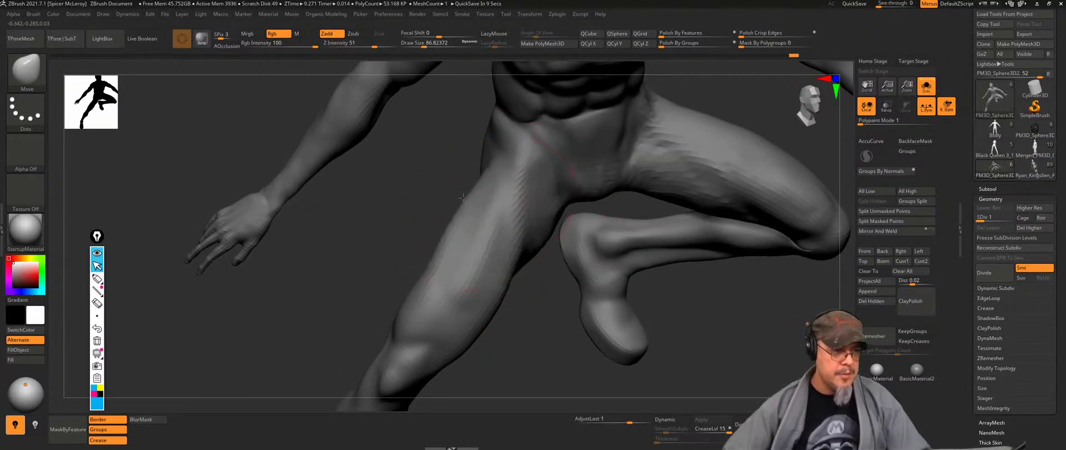
Step: Adjust the right thigh's outline from several angles, reducing the Move brush to a draw size of about 62
{"action": "left_click_drag", "start_coordinate": [435, 263], "coordinate": [416, 265]}
{"action": "right_click_drag", "start_coordinate": [509, 300], "coordinate": [526, 156]}
{"action": "mouse_move", "coordinate": [570, 265]}
{"action": "left_mouse_down"}
{"action": "mouse_move", "coordinate": [558, 258]}
{"action": "mouse_move", "coordinate": [580, 282]}
{"action": "left_mouse_up"}
{"action": "key", "text": "s"}
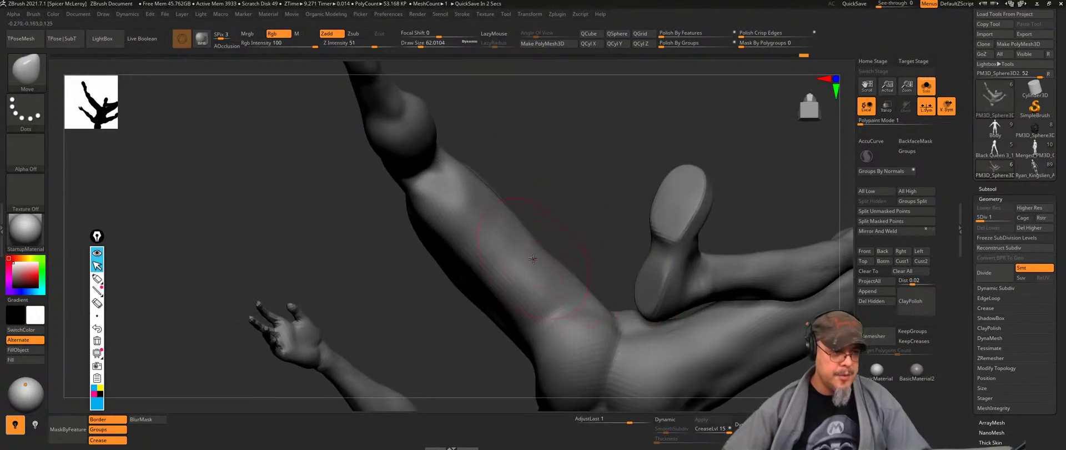
{"action": "left_click_drag", "start_coordinate": [572, 200], "coordinate": [478, 254]}
{"action": "key", "text": "Escape"}
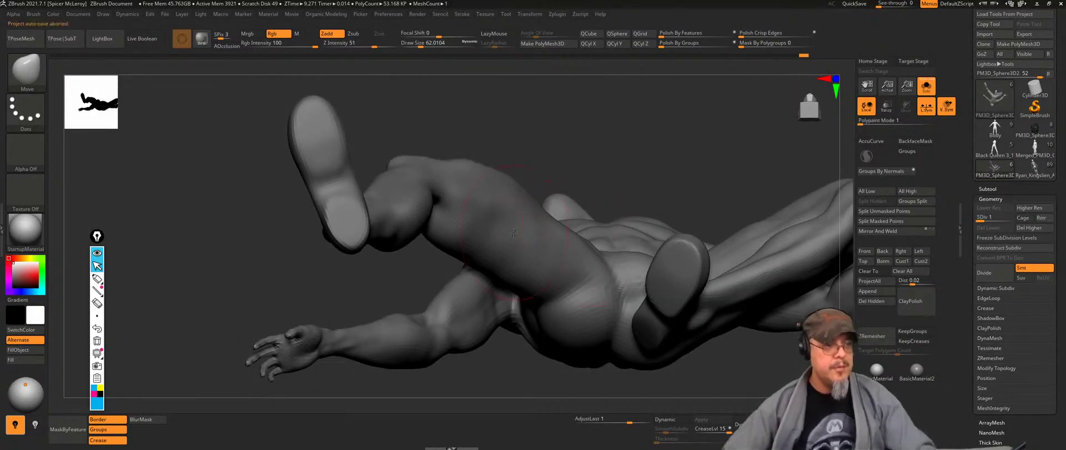
Step: Switch to ClayBuildup at a draw size of about 31 and build up the right inner thigh from groin to knee
{"action": "key", "text": "shift"}
{"action": "mouse_move", "coordinate": [600, 142]}
{"action": "left_mouse_down"}
{"action": "mouse_move", "coordinate": [574, 269]}
{"action": "mouse_move", "coordinate": [547, 328]}
{"action": "mouse_move", "coordinate": [544, 267]}
{"action": "left_mouse_up"}
{"action": "key", "text": "b"}
{"action": "key", "text": "c"}
{"action": "key", "text": "b"}
{"action": "key", "text": "s"}
{"action": "left_click_drag", "start_coordinate": [520, 186], "coordinate": [510, 184]}
{"action": "left_click_drag", "start_coordinate": [475, 257], "coordinate": [595, 164]}
{"action": "left_click_drag", "start_coordinate": [440, 272], "coordinate": [389, 290]}
{"action": "mouse_move", "coordinate": [569, 296]}
{"action": "left_mouse_down", "text": "alt"}
{"action": "mouse_move", "coordinate": [546, 350]}
{"action": "mouse_move", "coordinate": [536, 189]}
{"action": "left_mouse_up", "text": "alt"}
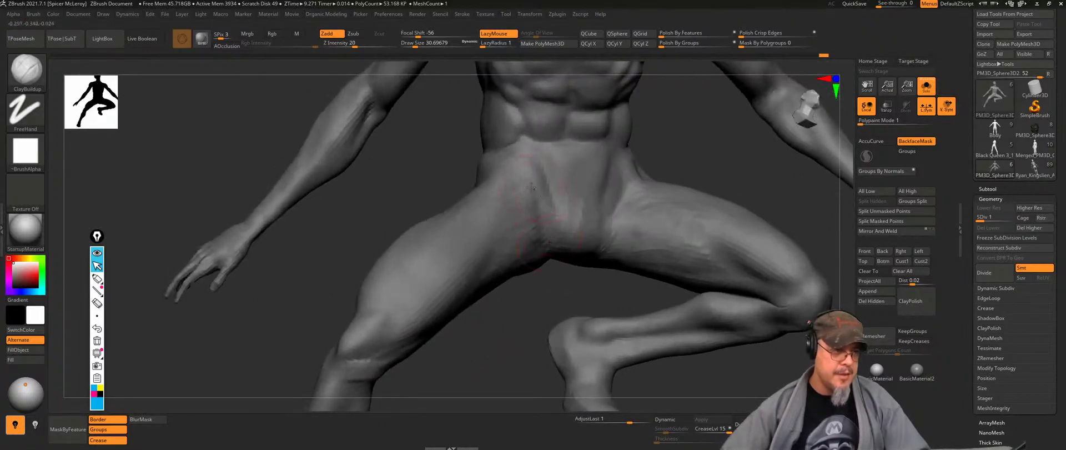
{"action": "left_click_drag", "start_coordinate": [482, 256], "coordinate": [441, 280]}
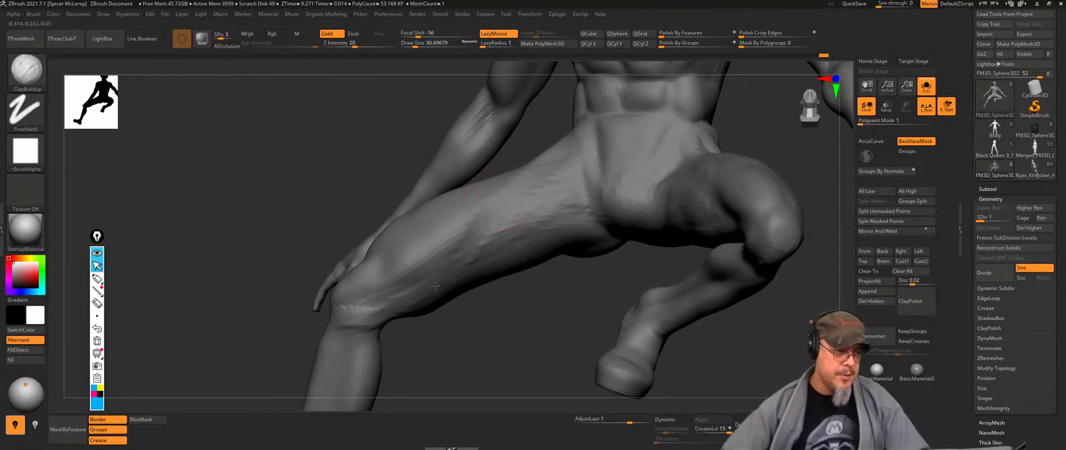
Step: Build up the hamstring forms along the back of the right thigh with ClayBuildup strokes
{"action": "left_click_drag", "start_coordinate": [344, 310], "coordinate": [610, 196]}
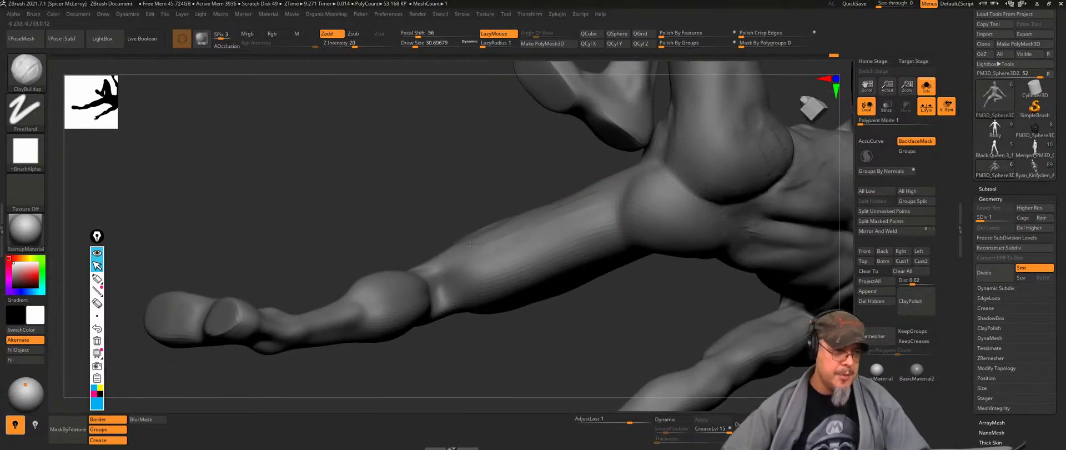
{"action": "left_click_drag", "start_coordinate": [438, 230], "coordinate": [408, 279]}
{"action": "left_click_drag", "start_coordinate": [555, 261], "coordinate": [483, 227]}
{"action": "left_click_drag", "start_coordinate": [447, 277], "coordinate": [495, 273]}
{"action": "right_click_drag", "start_coordinate": [499, 271], "coordinate": [572, 208]}
{"action": "left_click_drag", "start_coordinate": [547, 215], "coordinate": [412, 265]}
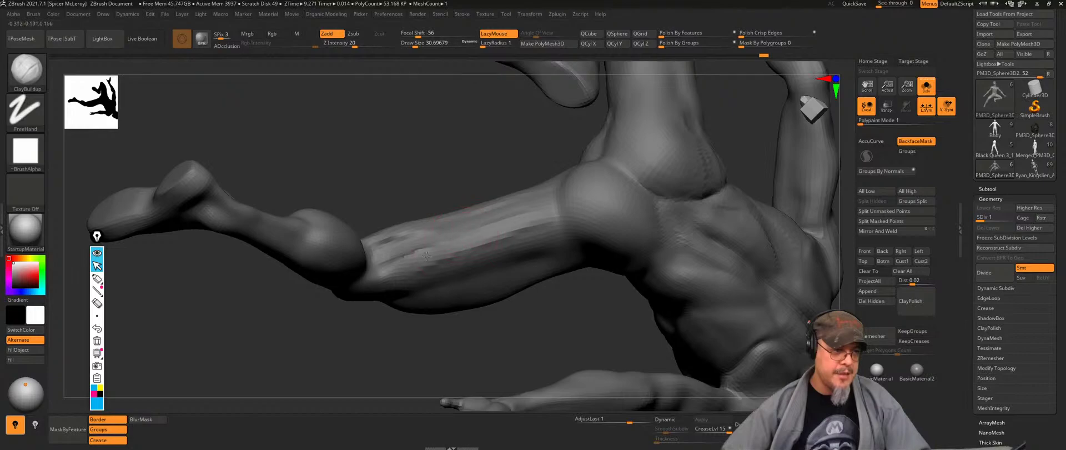
Step: Smooth the rough clay strokes on the right outer thigh just above the knee
{"action": "right_click_drag", "start_coordinate": [459, 246], "coordinate": [596, 261]}
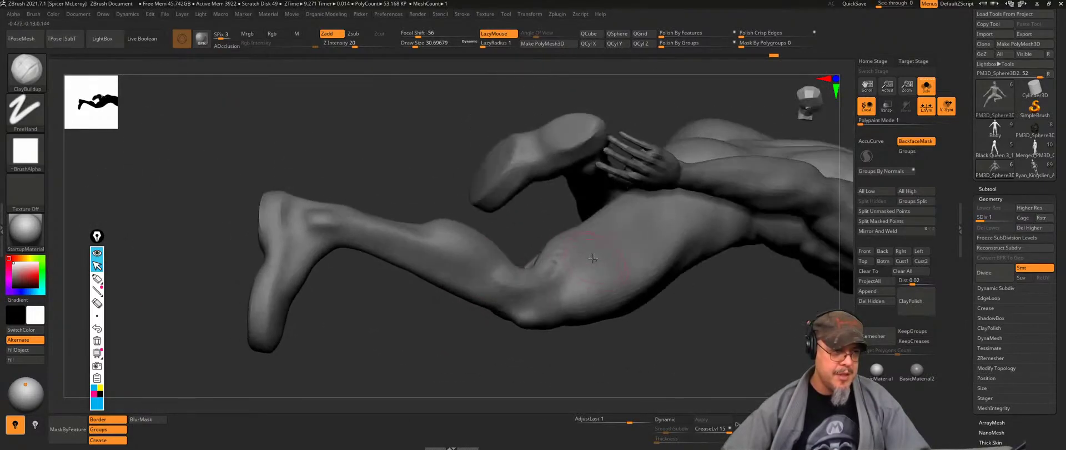
{"action": "right_click_drag", "start_coordinate": [526, 268], "coordinate": [638, 267]}
{"action": "key", "text": "shift"}
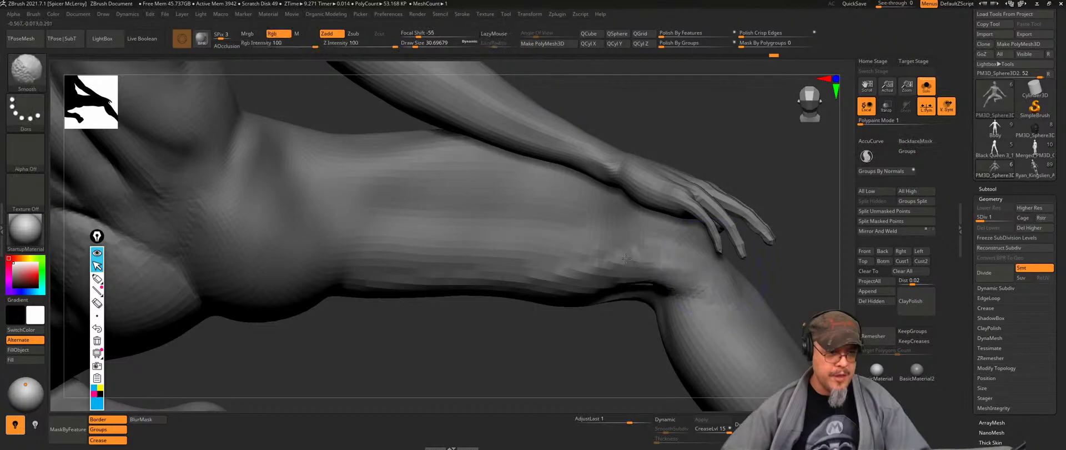
{"action": "mouse_move", "coordinate": [590, 294]}
{"action": "left_mouse_down", "text": "shift"}
{"action": "mouse_move", "coordinate": [531, 295]}
{"action": "mouse_move", "coordinate": [577, 295]}
{"action": "mouse_move", "coordinate": [550, 276]}
{"action": "left_mouse_up", "text": "shift"}
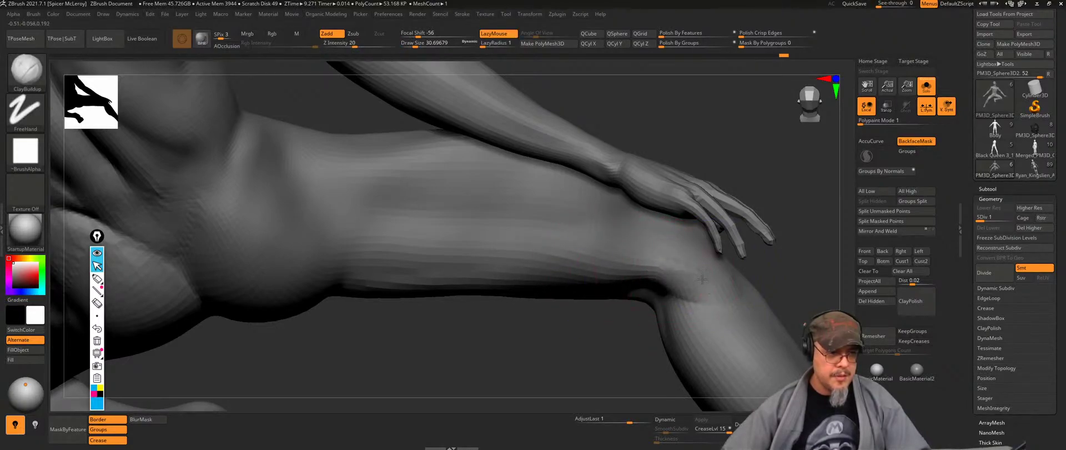
{"action": "left_click_drag", "start_coordinate": [681, 283], "coordinate": [656, 280], "text": "shift"}
Step: Reduce the ClayBuildup draw size to about 25 and refine the outer thigh and knee area
{"action": "left_click_drag", "start_coordinate": [774, 244], "coordinate": [625, 270]}
{"action": "right_click_drag", "start_coordinate": [625, 270], "coordinate": [609, 320]}
{"action": "key", "text": "s"}
{"action": "left_click_drag", "start_coordinate": [608, 320], "coordinate": [603, 320]}
{"action": "key", "text": "shift"}
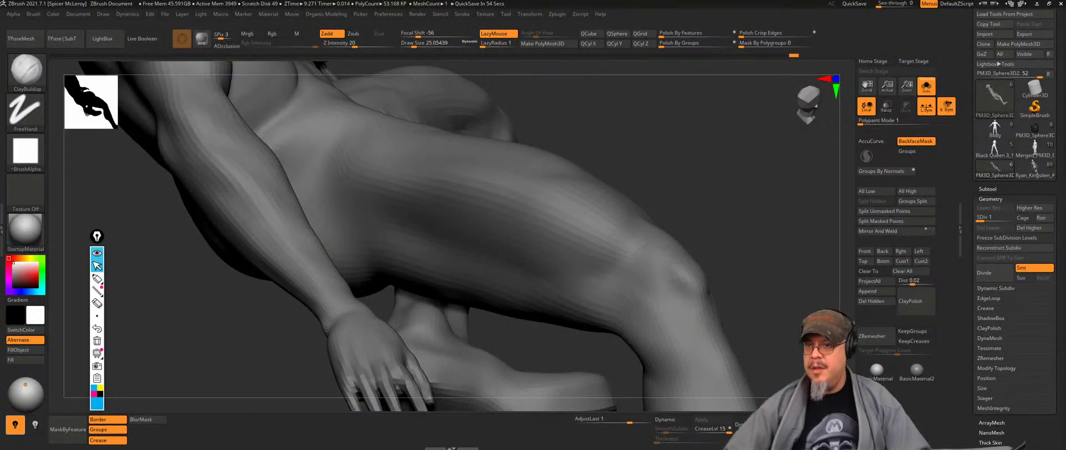
Step: Switch to Chrome and open the artist's ArtStation store in a new tab
{"action": "key", "text": "alt+Tab"}
{"action": "key", "text": "ctrl+t"}
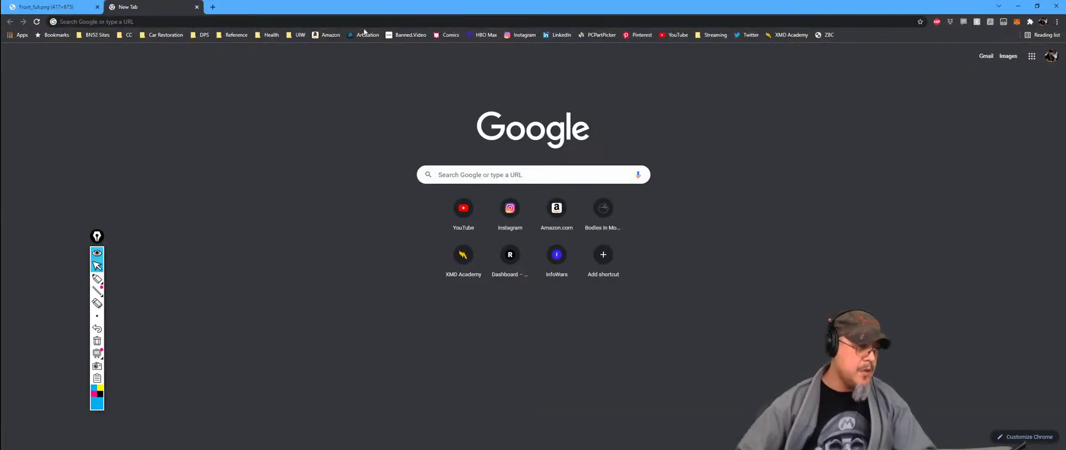
{"action": "left_click", "coordinate": [269, 20]}
{"action": "type", "text": "art"}
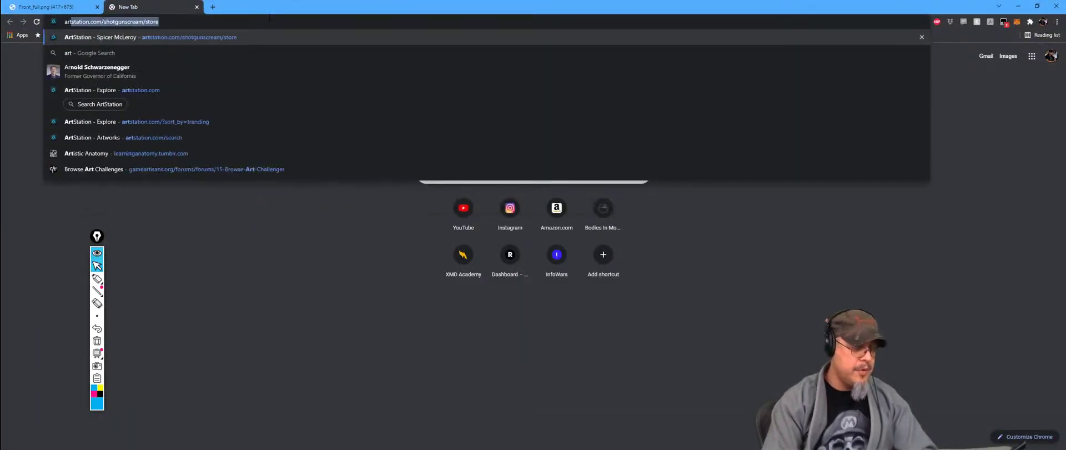
{"action": "key", "text": "Return"}
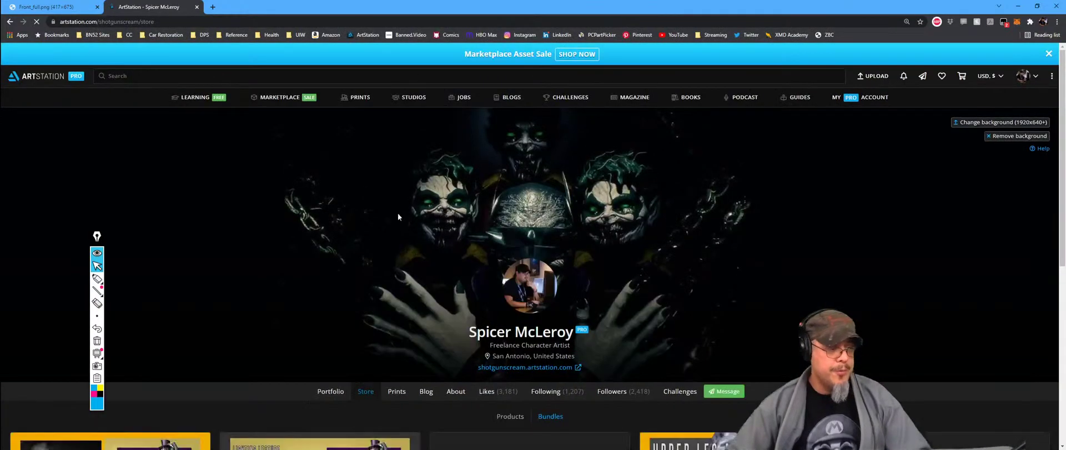
Step: Look through the anatomy and rendering tutorials offered in the ArtStation store
{"action": "scroll", "coordinate": [616, 286], "scroll_direction": "down", "scroll_amount": 5}
{"action": "scroll", "coordinate": [761, 206], "scroll_direction": "up", "scroll_amount": 1}
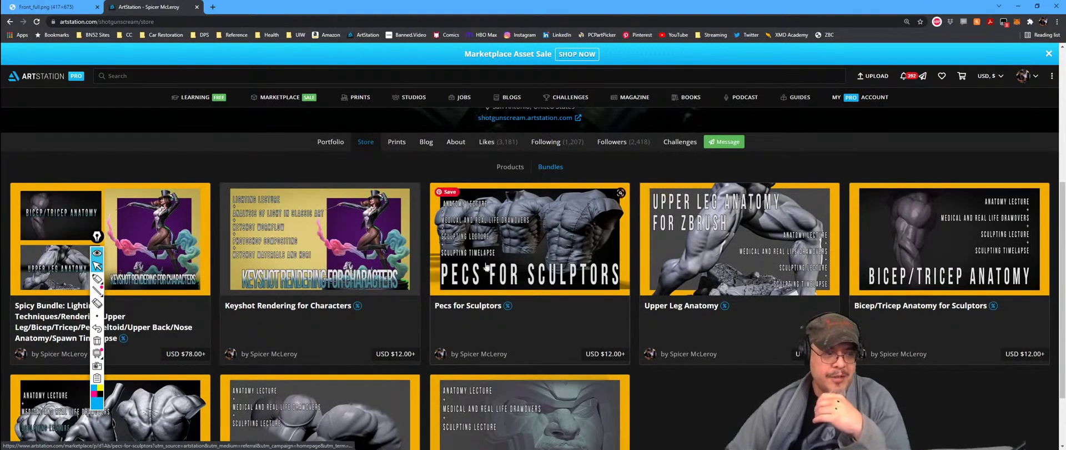
{"action": "scroll", "coordinate": [570, 295], "scroll_direction": "down", "scroll_amount": 1}
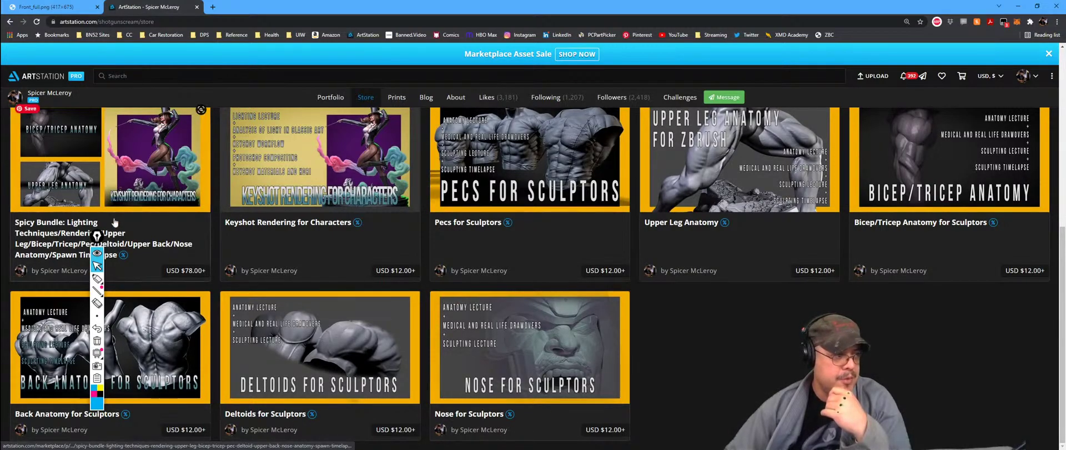
{"action": "scroll", "coordinate": [613, 374], "scroll_direction": "up", "scroll_amount": 2}
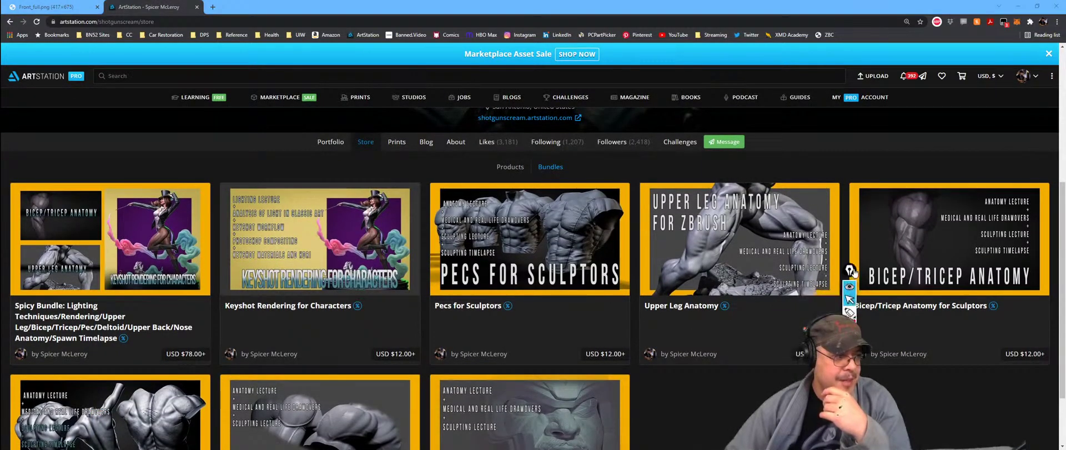
{"action": "scroll", "coordinate": [135, 272], "scroll_direction": "down", "scroll_amount": 2}
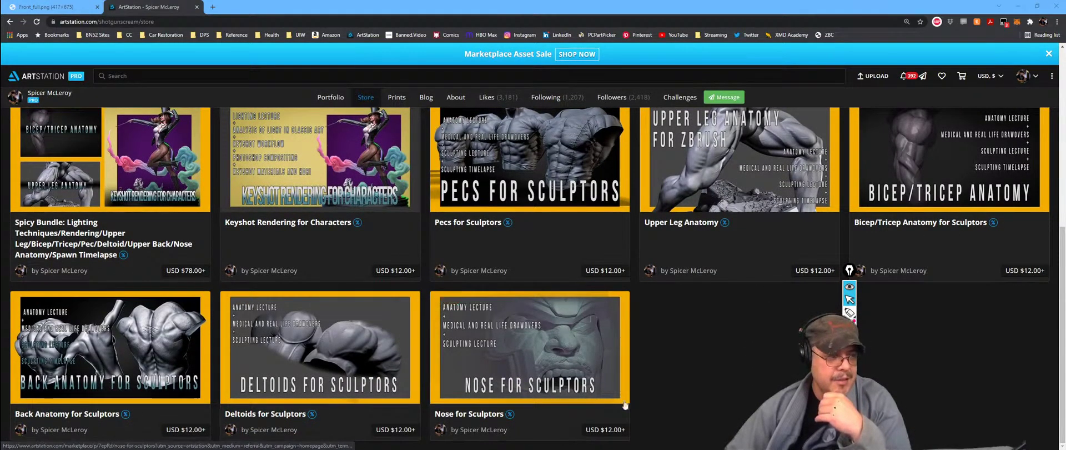
Step: Open the Spicy Bundle product page and review its description and list of included files
{"action": "left_click", "coordinate": [175, 382]}
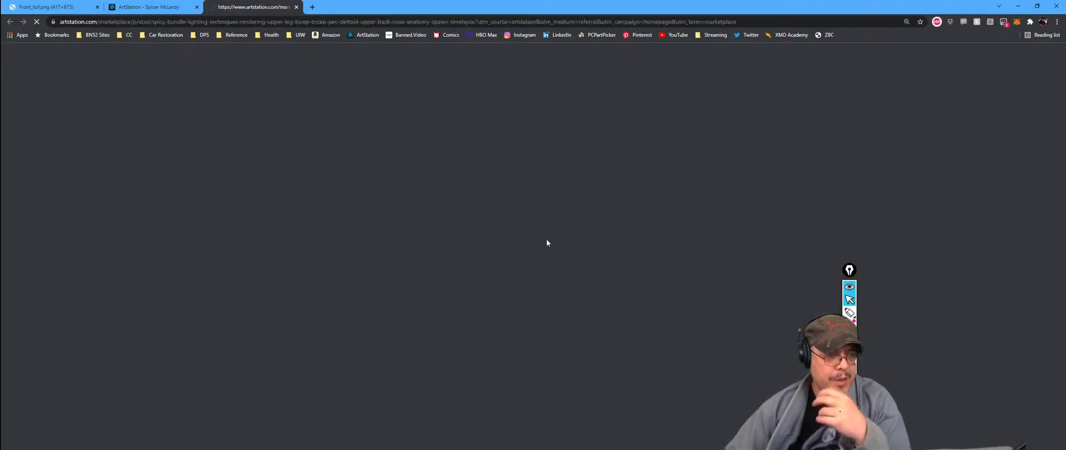
{"action": "scroll", "coordinate": [558, 238], "scroll_direction": "down", "scroll_amount": 5}
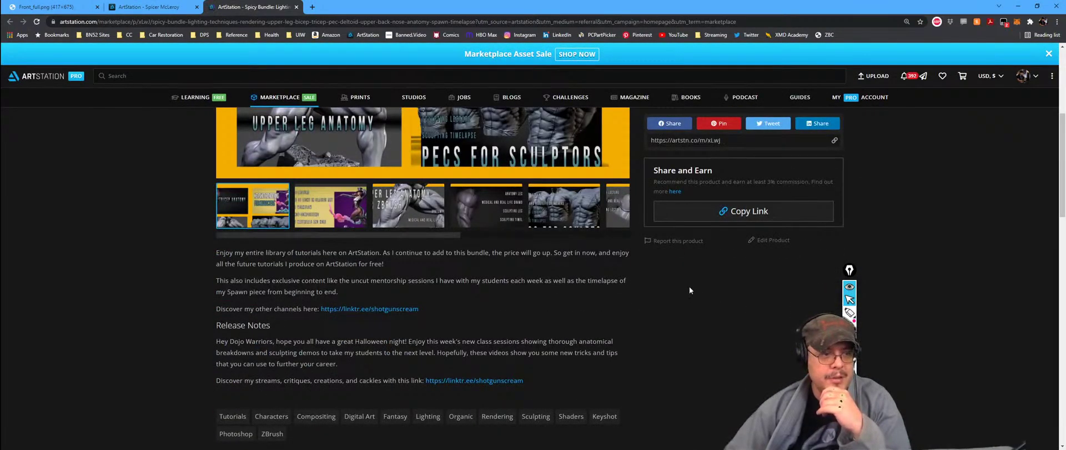
{"action": "scroll", "coordinate": [688, 286], "scroll_direction": "up", "scroll_amount": 3}
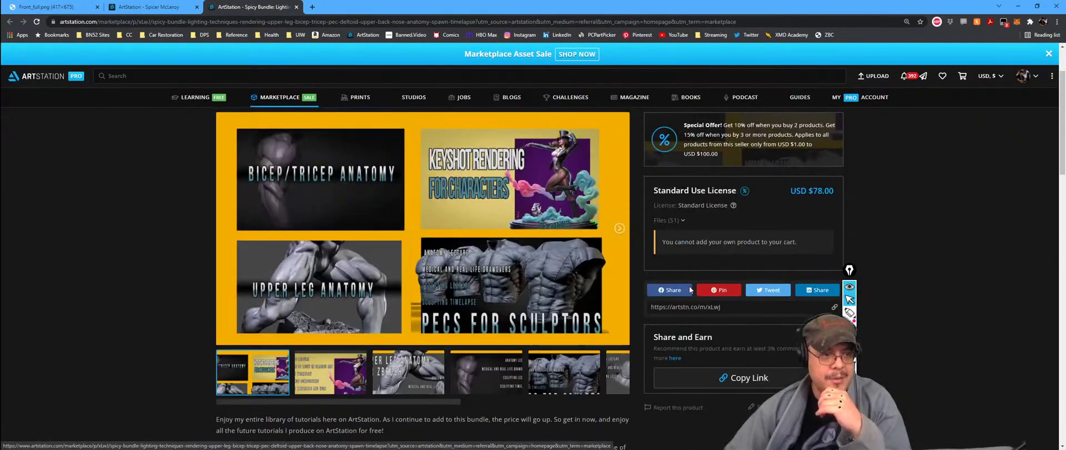
{"action": "left_click", "coordinate": [683, 221]}
{"action": "scroll", "coordinate": [719, 256], "scroll_direction": "down", "scroll_amount": 10}
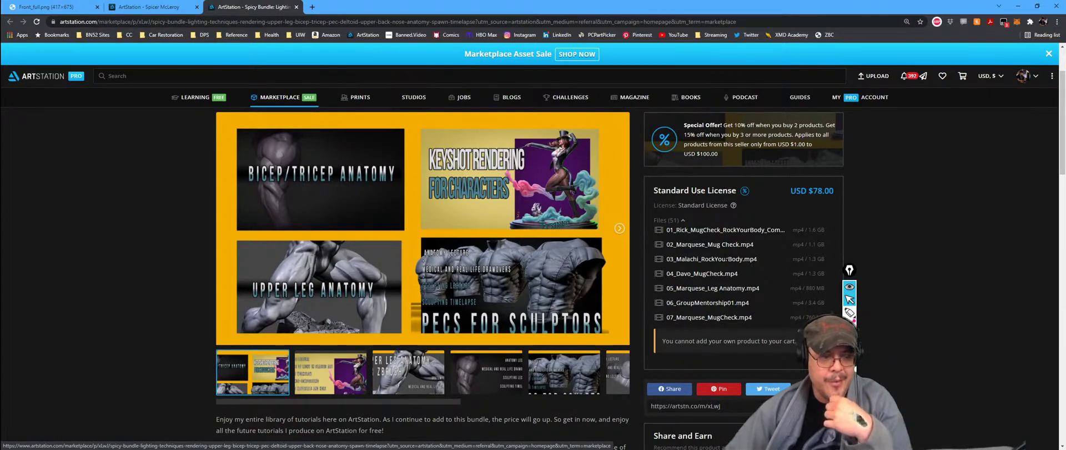
{"action": "scroll", "coordinate": [710, 300], "scroll_direction": "up", "scroll_amount": 1}
{"action": "scroll", "coordinate": [709, 300], "scroll_direction": "down", "scroll_amount": 1}
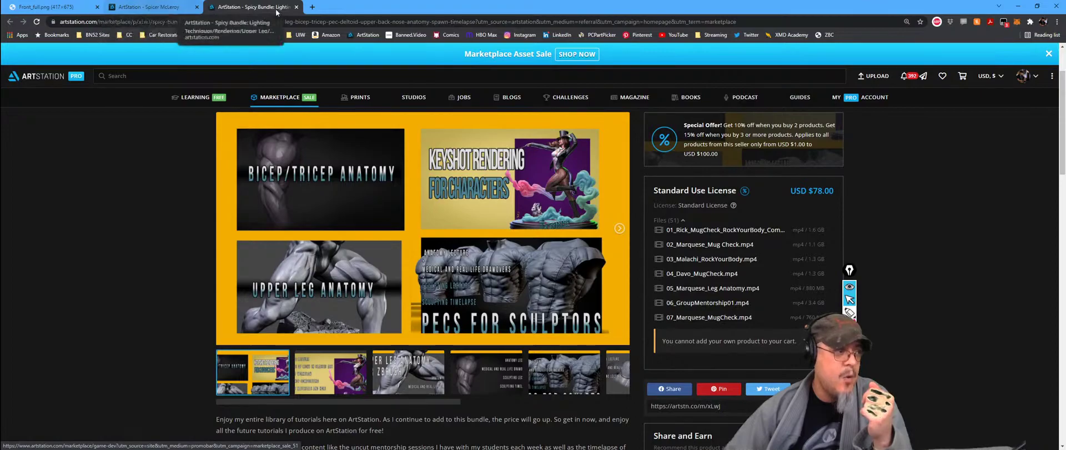
Step: Close the Spicy Bundle page and switch back to ZBrush
{"action": "left_click", "coordinate": [296, 7]}
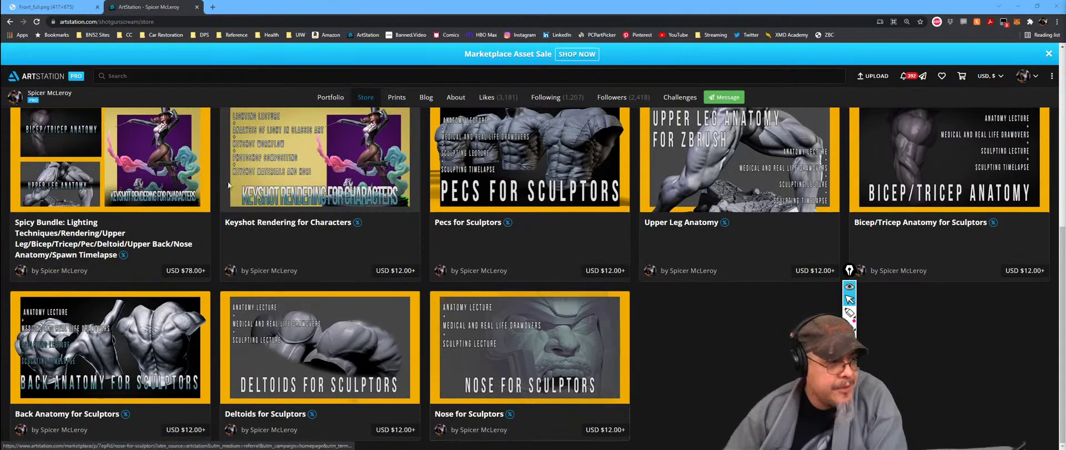
{"action": "scroll", "coordinate": [697, 347], "scroll_direction": "up", "scroll_amount": 5}
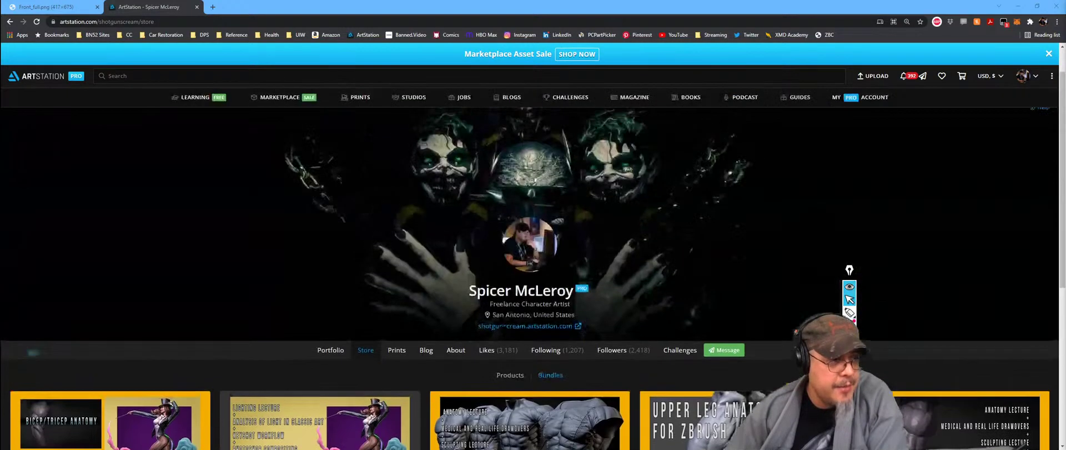
{"action": "left_click", "coordinate": [1017, 6]}
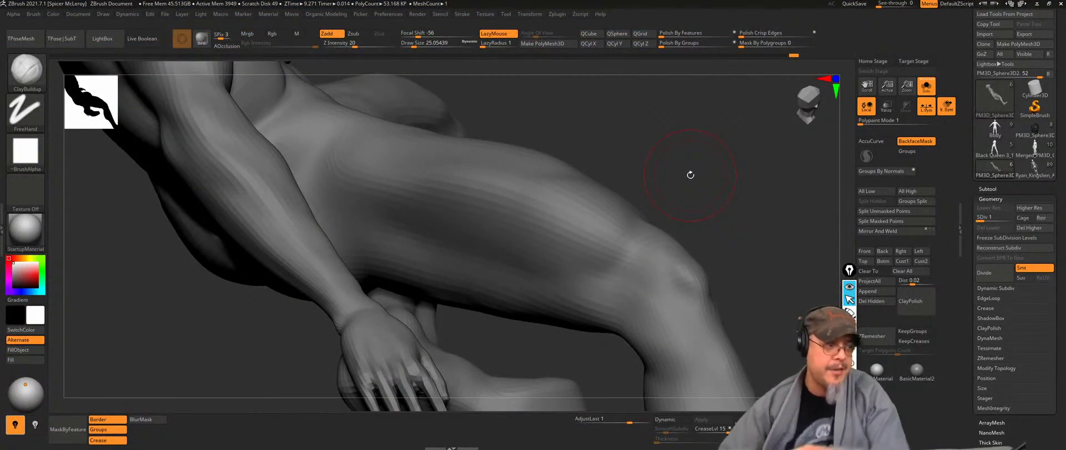
Step: Enlarge the ClayBuildup draw size to about 54, then carve and smooth the groove along the right outer thigh
{"action": "mouse_move", "coordinate": [678, 169]}
{"action": "left_mouse_down"}
{"action": "mouse_move", "coordinate": [517, 191]}
{"action": "mouse_move", "coordinate": [479, 218]}
{"action": "left_mouse_up"}
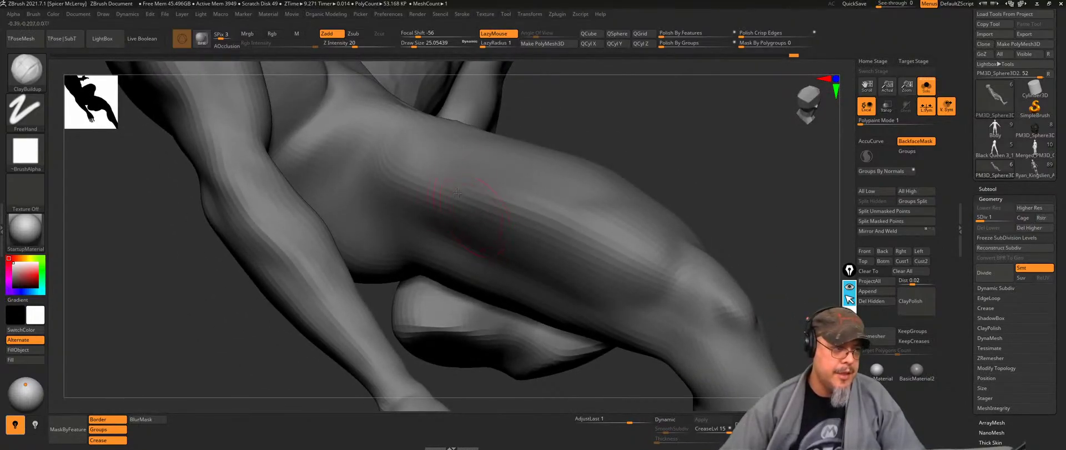
{"action": "key", "text": "s"}
{"action": "mouse_move", "coordinate": [421, 191]}
{"action": "left_mouse_down"}
{"action": "mouse_move", "coordinate": [511, 252]}
{"action": "mouse_move", "coordinate": [461, 235]}
{"action": "mouse_move", "coordinate": [619, 290]}
{"action": "left_mouse_up"}
{"action": "mouse_move", "coordinate": [521, 202]}
{"action": "left_mouse_down"}
{"action": "mouse_move", "coordinate": [599, 241]}
{"action": "mouse_move", "coordinate": [406, 172]}
{"action": "left_mouse_up"}
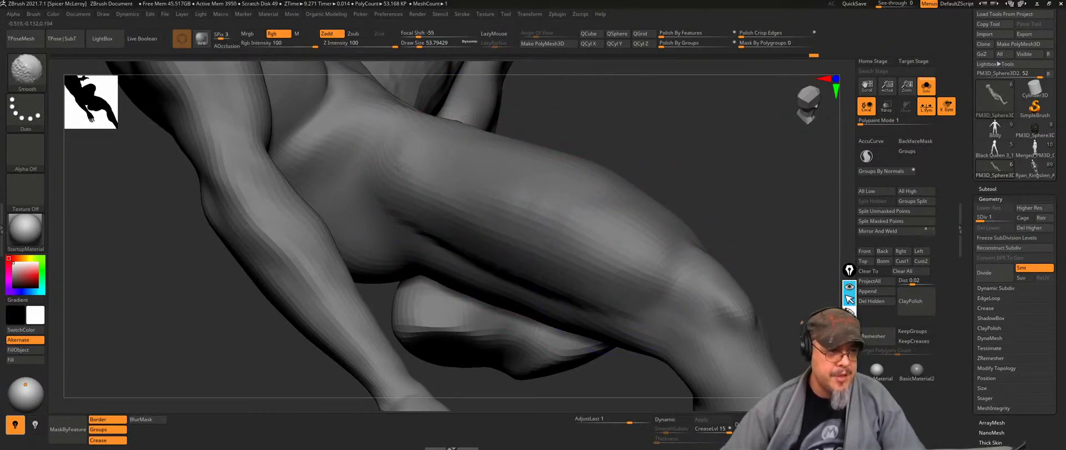
{"action": "mouse_move", "coordinate": [712, 174]}
{"action": "left_mouse_down"}
{"action": "mouse_move", "coordinate": [600, 214]}
{"action": "mouse_move", "coordinate": [457, 198]}
{"action": "mouse_move", "coordinate": [502, 230]}
{"action": "left_mouse_up"}
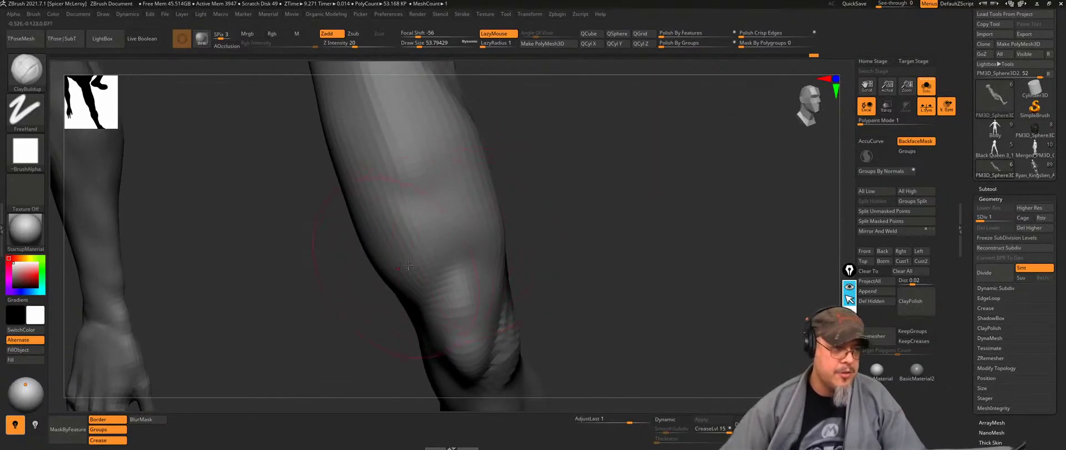
Step: Reduce the ClayBuildup draw size to about 35 and build up the lower thigh just above the knee
{"action": "mouse_move", "coordinate": [584, 244]}
{"action": "left_mouse_down"}
{"action": "mouse_move", "coordinate": [645, 239]}
{"action": "mouse_move", "coordinate": [652, 261]}
{"action": "left_mouse_up"}
{"action": "key", "text": "s"}
{"action": "left_click", "coordinate": [490, 252]}
{"action": "mouse_move", "coordinate": [479, 256]}
{"action": "left_mouse_down"}
{"action": "mouse_move", "coordinate": [528, 303]}
{"action": "mouse_move", "coordinate": [480, 229]}
{"action": "left_mouse_up"}
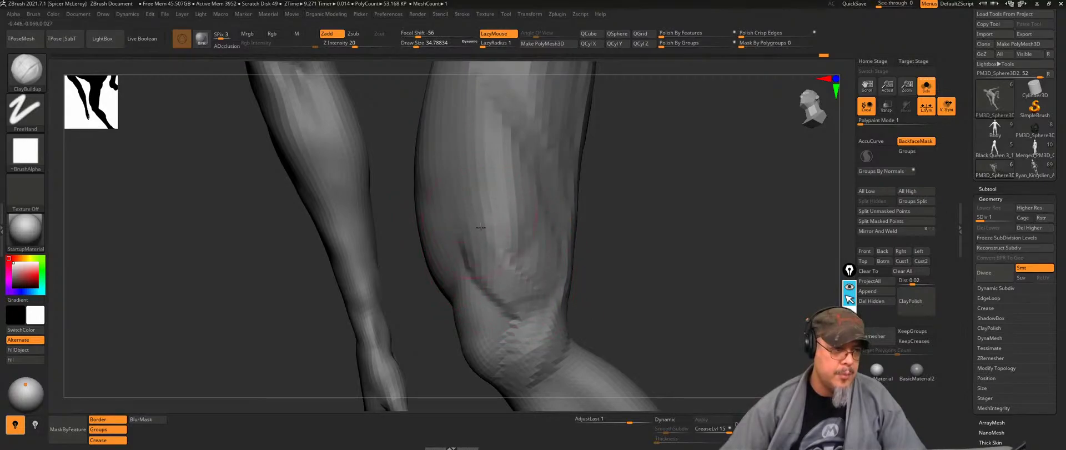
{"action": "left_click_drag", "start_coordinate": [524, 283], "coordinate": [440, 271]}
Step: Isolate the legs, then build up and smooth the muscle surfaces of the thigh
{"action": "mouse_move", "coordinate": [473, 279]}
{"action": "right_mouse_down"}
{"action": "mouse_move", "coordinate": [429, 182]}
{"action": "mouse_move", "coordinate": [471, 143]}
{"action": "mouse_move", "coordinate": [452, 135]}
{"action": "mouse_move", "coordinate": [451, 155]}
{"action": "right_mouse_up"}
{"action": "left_click_drag", "start_coordinate": [447, 161], "coordinate": [513, 247]}
{"action": "mouse_move", "coordinate": [514, 247]}
{"action": "right_mouse_down"}
{"action": "mouse_move", "coordinate": [555, 199]}
{"action": "mouse_move", "coordinate": [452, 116]}
{"action": "right_mouse_up"}
{"action": "left_click", "coordinate": [560, 210], "text": "ctrl+shift"}
{"action": "mouse_move", "coordinate": [444, 126]}
{"action": "left_mouse_down"}
{"action": "mouse_move", "coordinate": [515, 244]}
{"action": "mouse_move", "coordinate": [577, 282]}
{"action": "mouse_move", "coordinate": [555, 234]}
{"action": "left_mouse_up"}
{"action": "left_click_drag", "start_coordinate": [488, 169], "coordinate": [524, 249]}
{"action": "key", "text": "shift"}
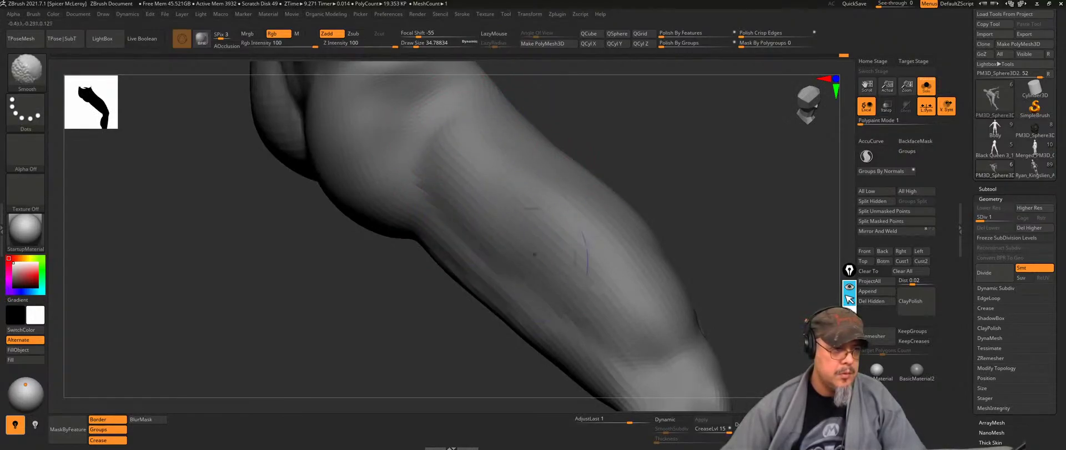
Step: Build up the quadriceps forms on the front of the thigh, from above the kneecap toward the hip
{"action": "mouse_move", "coordinate": [610, 264]}
{"action": "right_mouse_down"}
{"action": "mouse_move", "coordinate": [465, 120]}
{"action": "mouse_move", "coordinate": [455, 209]}
{"action": "right_mouse_up"}
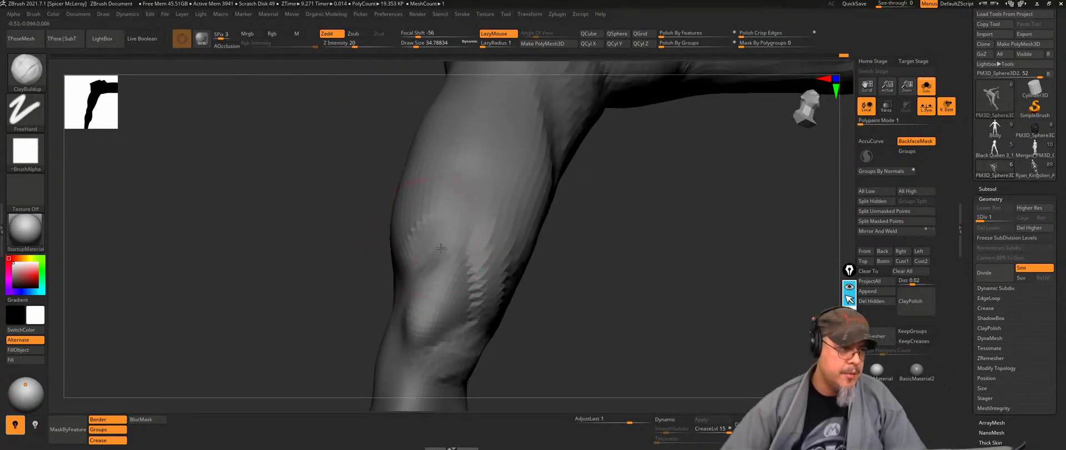
{"action": "right_click_drag", "start_coordinate": [437, 239], "coordinate": [426, 234]}
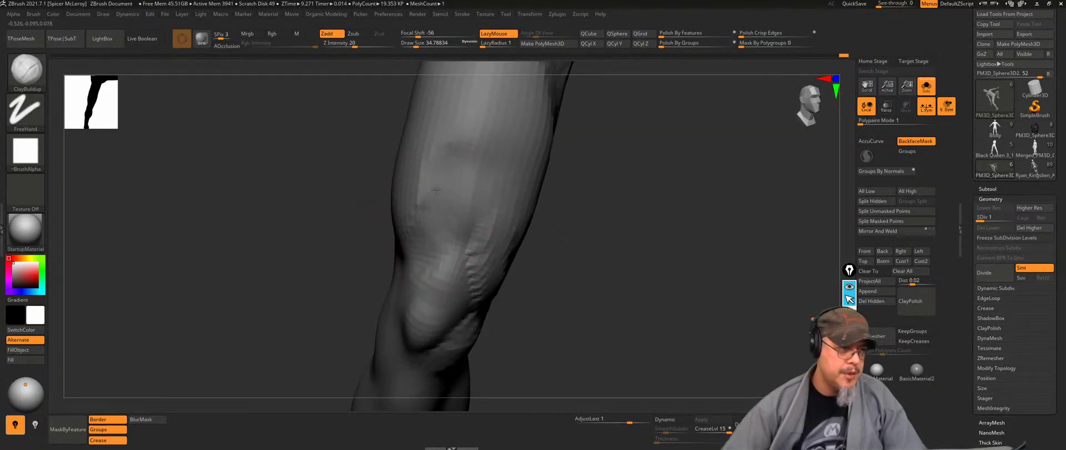
{"action": "right_click_drag", "start_coordinate": [453, 157], "coordinate": [476, 132]}
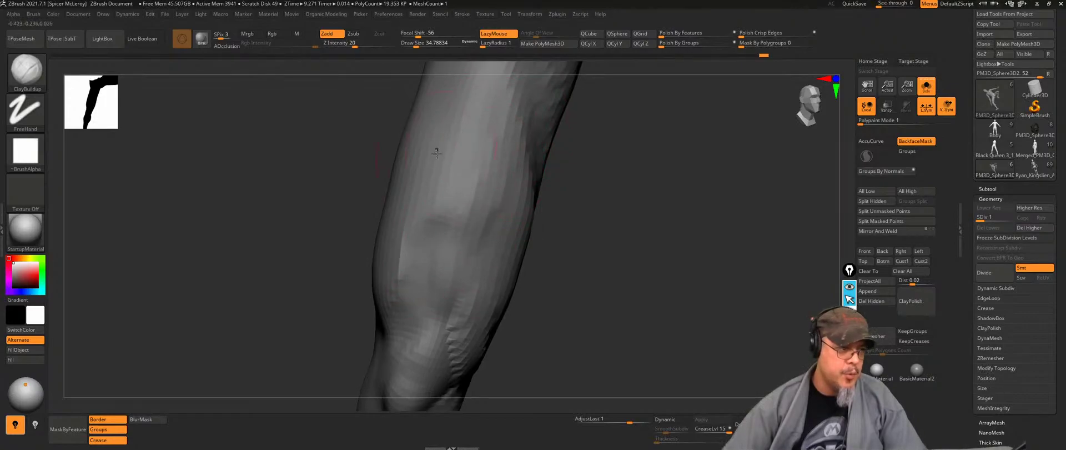
{"action": "right_click_drag", "start_coordinate": [440, 183], "coordinate": [454, 200]}
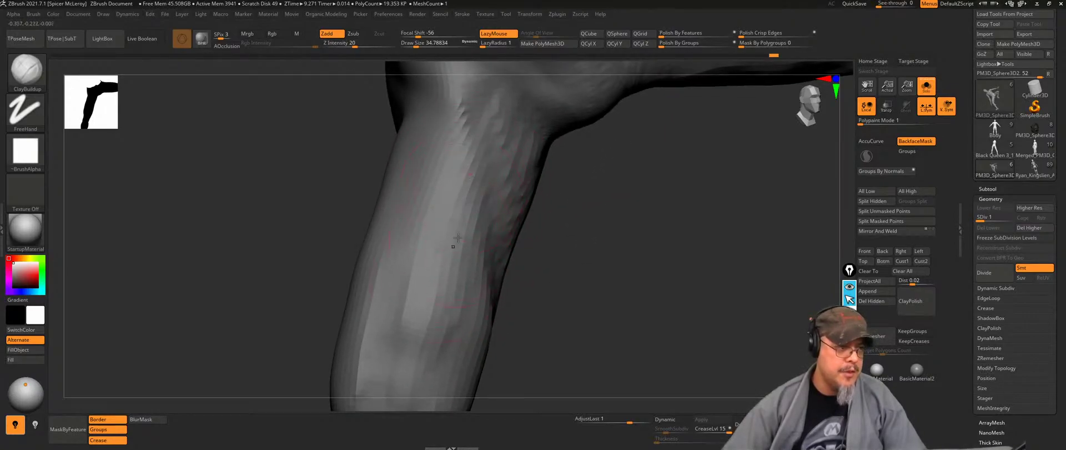
{"action": "mouse_move", "coordinate": [405, 303]}
{"action": "right_mouse_down"}
{"action": "mouse_move", "coordinate": [496, 182]}
{"action": "mouse_move", "coordinate": [425, 188]}
{"action": "right_mouse_up"}
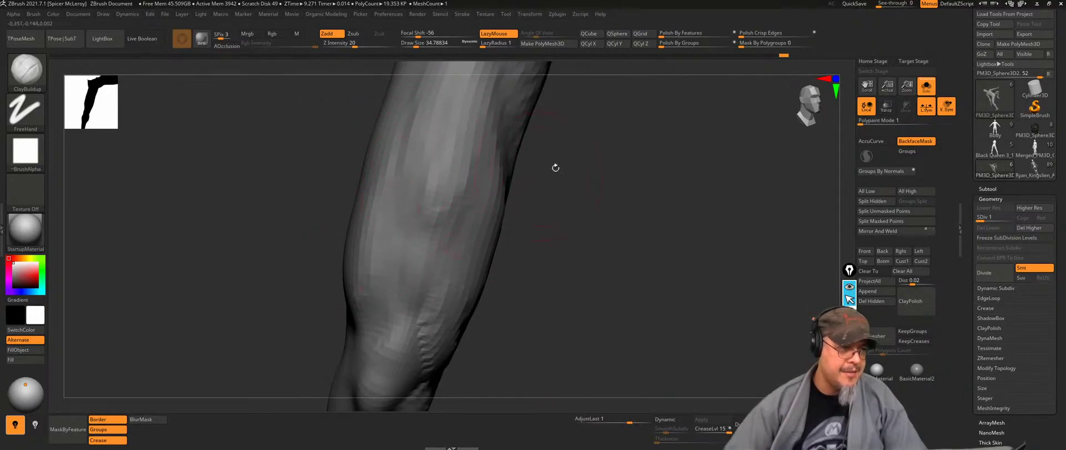
Step: Sculpt long muscle strokes down the thigh and work around to its back and outer side below the buttock
{"action": "right_click_drag", "start_coordinate": [539, 176], "coordinate": [412, 164]}
{"action": "right_click_drag", "start_coordinate": [382, 328], "coordinate": [391, 118]}
{"action": "left_click_drag", "start_coordinate": [364, 113], "coordinate": [463, 333]}
{"action": "left_click_drag", "start_coordinate": [410, 134], "coordinate": [448, 237]}
{"action": "mouse_move", "coordinate": [522, 233]}
{"action": "right_mouse_down"}
{"action": "mouse_move", "coordinate": [638, 224]}
{"action": "mouse_move", "coordinate": [574, 209]}
{"action": "mouse_move", "coordinate": [633, 244]}
{"action": "right_mouse_up"}
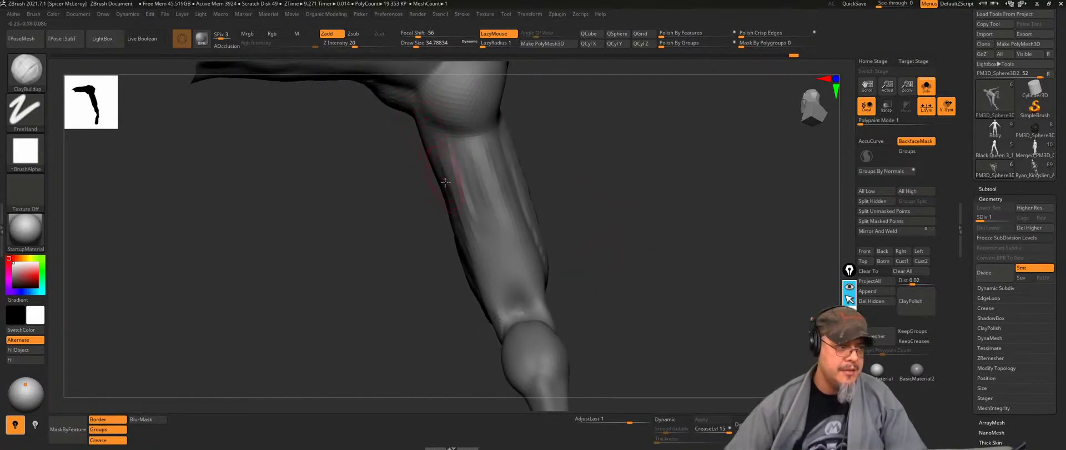
{"action": "right_click_drag", "start_coordinate": [466, 184], "coordinate": [544, 199]}
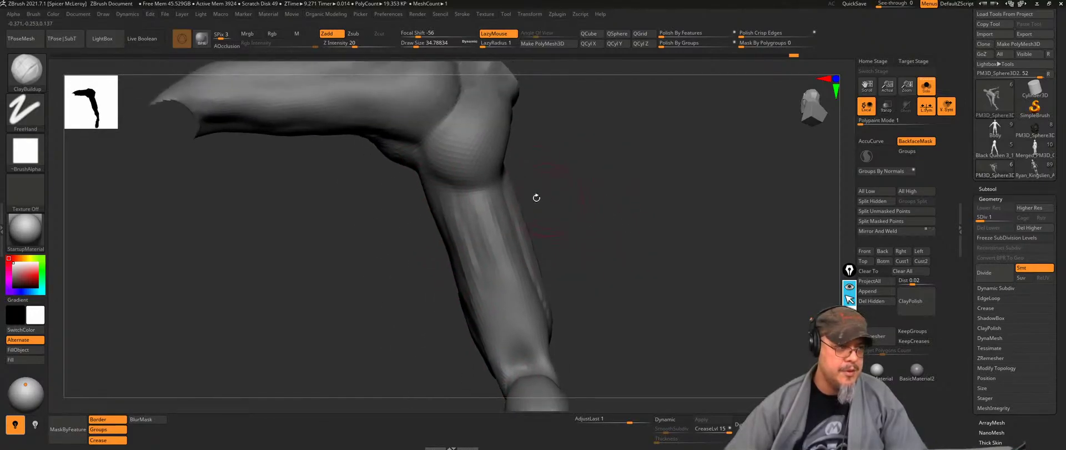
{"action": "right_click_drag", "start_coordinate": [541, 228], "coordinate": [429, 127]}
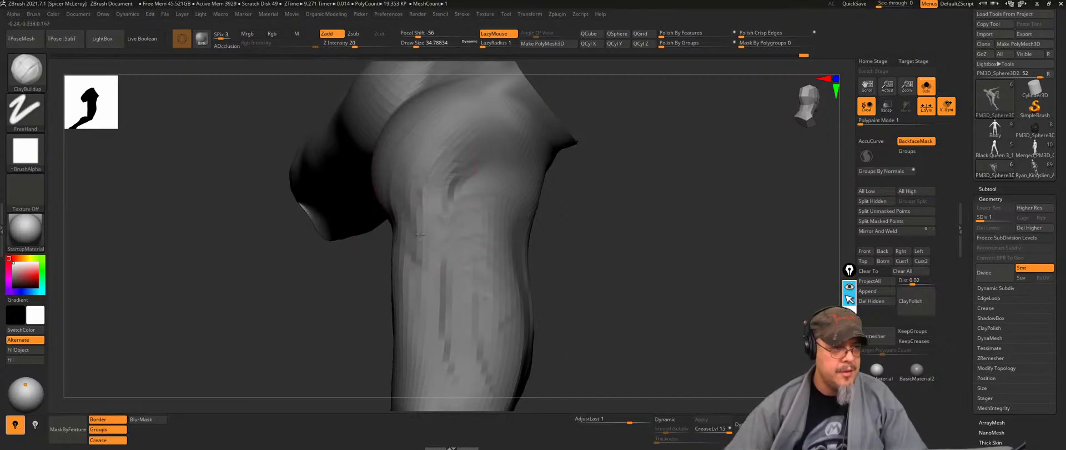
Step: Carve and build up the hip area where the outer thigh meets the buttock
{"action": "left_click_drag", "start_coordinate": [665, 174], "coordinate": [556, 178]}
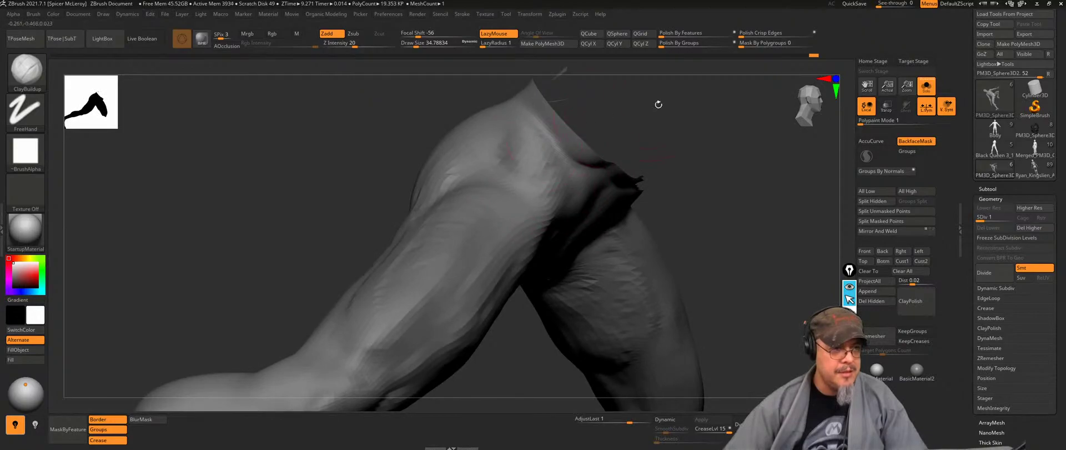
{"action": "left_click_drag", "start_coordinate": [655, 104], "coordinate": [487, 106]}
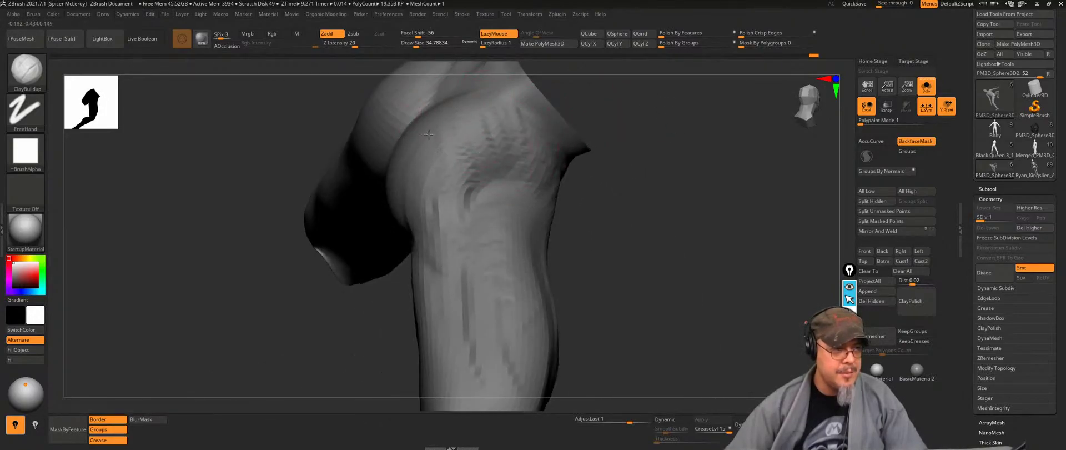
{"action": "left_click_drag", "start_coordinate": [597, 161], "coordinate": [660, 159]}
{"action": "left_click", "coordinate": [438, 165]}
{"action": "right_click_drag", "start_coordinate": [442, 165], "coordinate": [405, 186]}
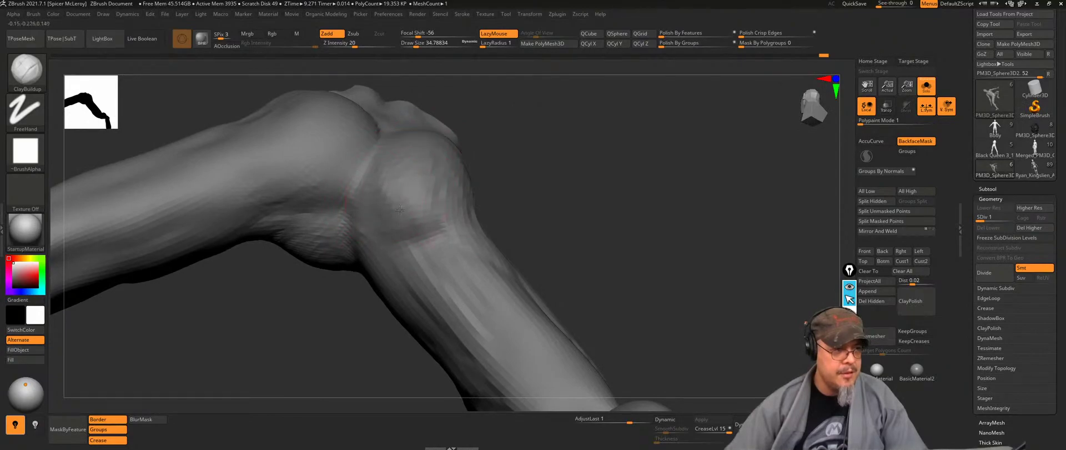
Step: Build up the lower buttock and carve the hamstring groove running down the back of the thigh
{"action": "right_click_drag", "start_coordinate": [379, 185], "coordinate": [419, 192]}
{"action": "left_click_drag", "start_coordinate": [441, 214], "coordinate": [475, 230]}
{"action": "mouse_move", "coordinate": [500, 222]}
{"action": "right_mouse_down"}
{"action": "mouse_move", "coordinate": [643, 217]}
{"action": "mouse_move", "coordinate": [625, 157]}
{"action": "right_mouse_up"}
{"action": "left_click_drag", "start_coordinate": [436, 184], "coordinate": [433, 204]}
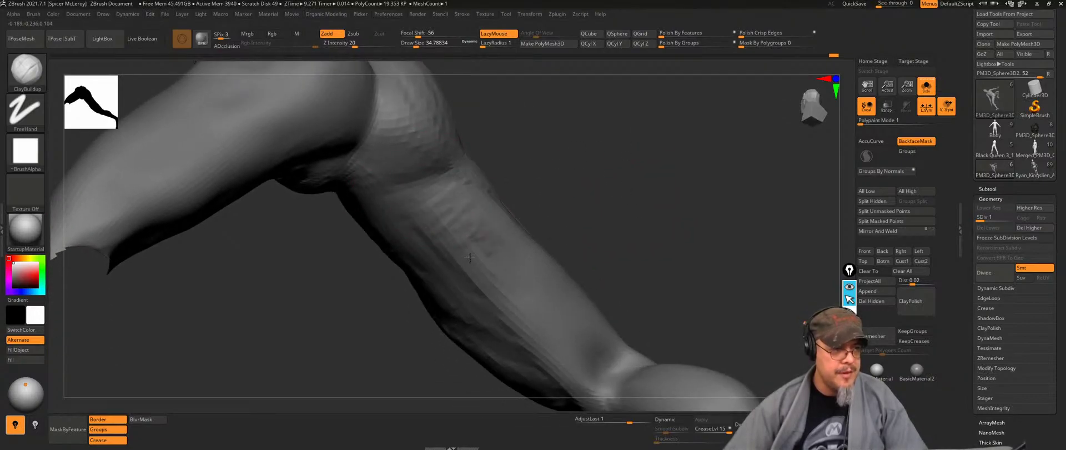
{"action": "right_click_drag", "start_coordinate": [719, 272], "coordinate": [690, 269]}
{"action": "mouse_move", "coordinate": [482, 202]}
{"action": "left_mouse_down"}
{"action": "mouse_move", "coordinate": [530, 281]}
{"action": "mouse_move", "coordinate": [536, 313]}
{"action": "left_mouse_up"}
{"action": "right_click_drag", "start_coordinate": [687, 304], "coordinate": [603, 264]}
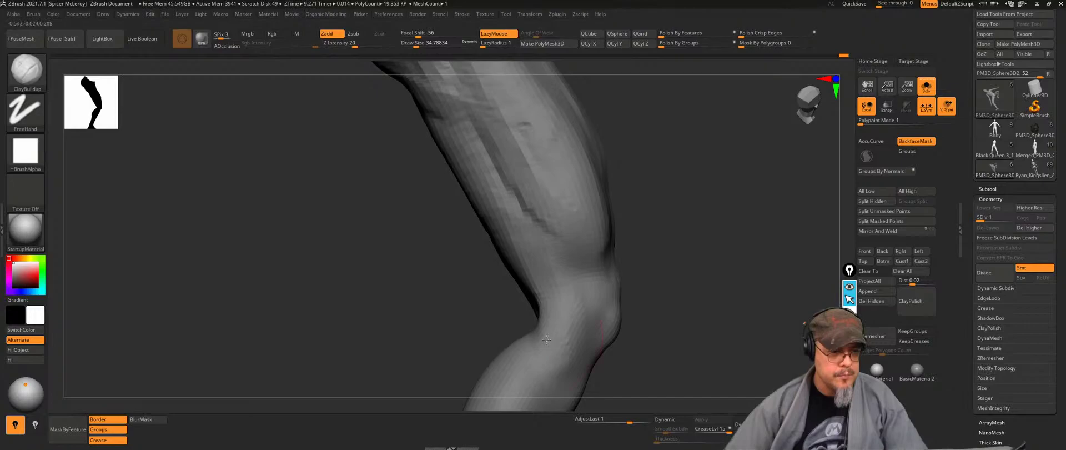
Step: Reduce the ClayBuildup draw size to about 23 and define the upper plane of the kneecap
{"action": "right_click_drag", "start_coordinate": [555, 344], "coordinate": [552, 288]}
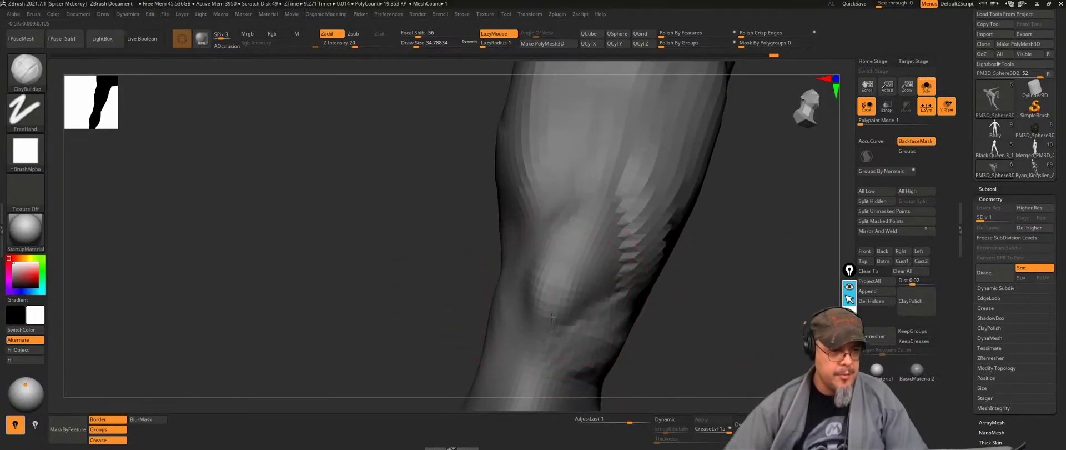
{"action": "left_click_drag", "start_coordinate": [551, 288], "coordinate": [548, 311]}
{"action": "mouse_move", "coordinate": [724, 296]}
{"action": "right_mouse_down"}
{"action": "mouse_move", "coordinate": [694, 287]}
{"action": "mouse_move", "coordinate": [718, 221]}
{"action": "right_mouse_up"}
{"action": "key", "text": "s"}
{"action": "left_click_drag", "start_coordinate": [559, 210], "coordinate": [558, 203]}
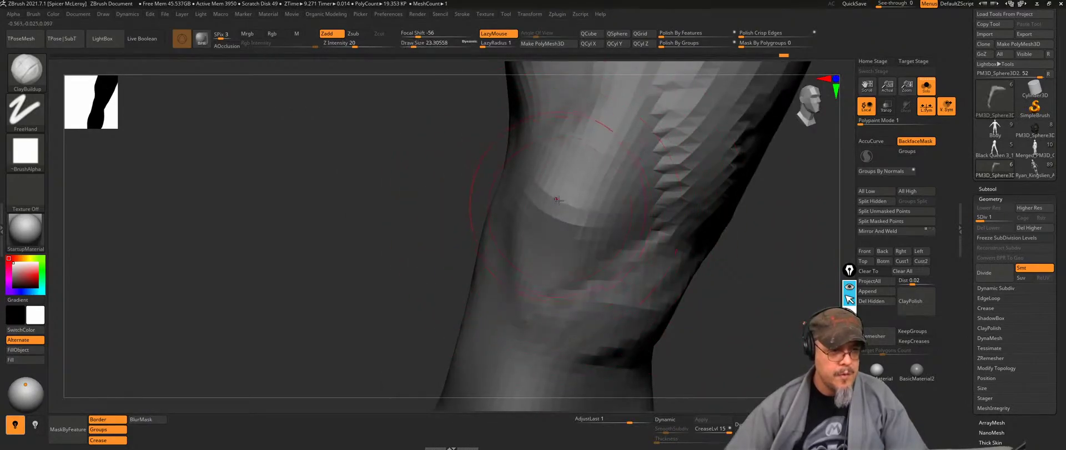
Step: Shape the lower edge of the kneecap, then add and smooth the patellar tendon below it
{"action": "right_click_drag", "start_coordinate": [527, 250], "coordinate": [535, 305]}
{"action": "mouse_move", "coordinate": [528, 320]}
{"action": "left_mouse_down"}
{"action": "mouse_move", "coordinate": [517, 292]}
{"action": "mouse_move", "coordinate": [558, 305]}
{"action": "left_mouse_up"}
{"action": "right_click_drag", "start_coordinate": [562, 280], "coordinate": [522, 254]}
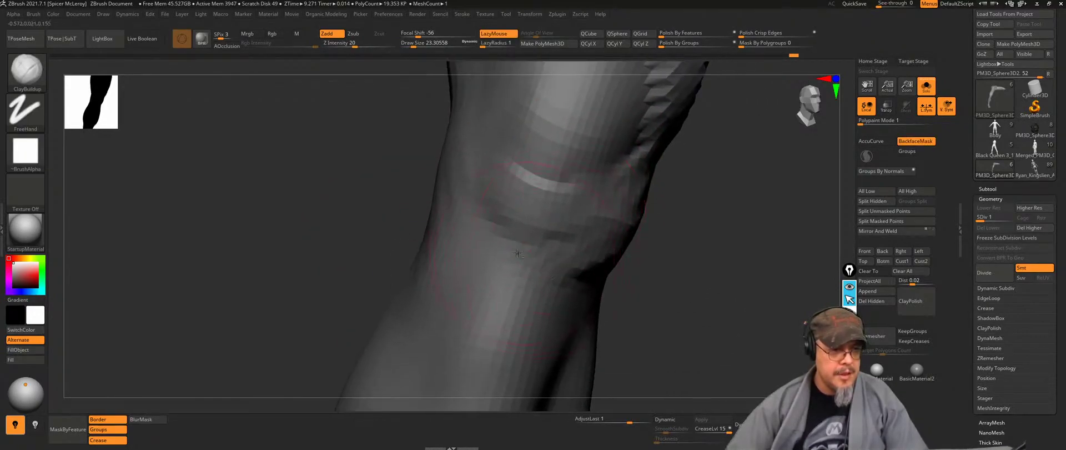
{"action": "left_click_drag", "start_coordinate": [534, 249], "coordinate": [499, 324]}
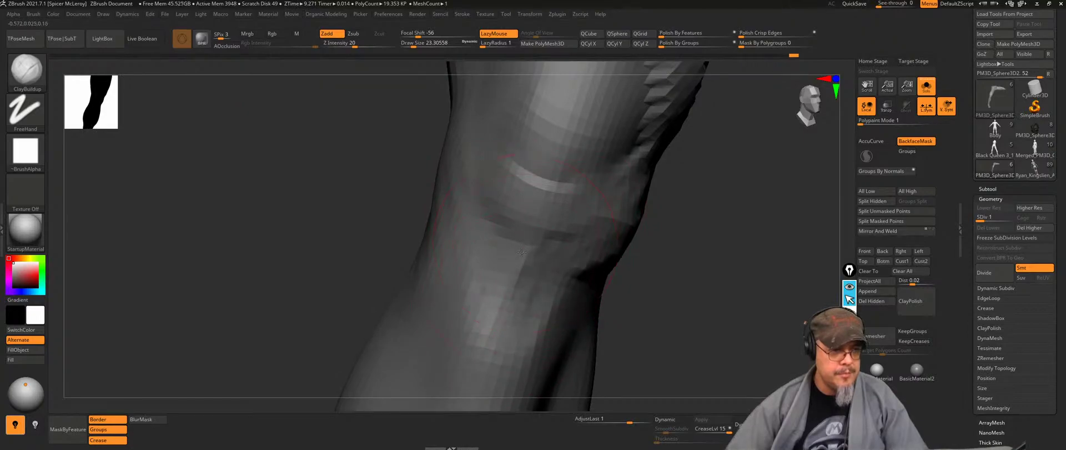
{"action": "left_click_drag", "start_coordinate": [539, 281], "coordinate": [528, 316], "text": "shift"}
Step: Switch to the Move brush and adjust the bulge of the kneecap in side view
{"action": "mouse_move", "coordinate": [614, 283]}
{"action": "right_mouse_down"}
{"action": "mouse_move", "coordinate": [635, 273]}
{"action": "mouse_move", "coordinate": [627, 248]}
{"action": "mouse_move", "coordinate": [526, 282]}
{"action": "right_mouse_up"}
{"action": "mouse_move", "coordinate": [564, 331]}
{"action": "right_mouse_down"}
{"action": "mouse_move", "coordinate": [605, 286]}
{"action": "mouse_move", "coordinate": [600, 315]}
{"action": "mouse_move", "coordinate": [607, 227]}
{"action": "mouse_move", "coordinate": [623, 245]}
{"action": "right_mouse_up"}
{"action": "key", "text": "b"}
{"action": "key", "text": "m"}
{"action": "key", "text": "v"}
{"action": "left_click_drag", "start_coordinate": [574, 218], "coordinate": [559, 219]}
{"action": "left_click_drag", "start_coordinate": [578, 246], "coordinate": [570, 249]}
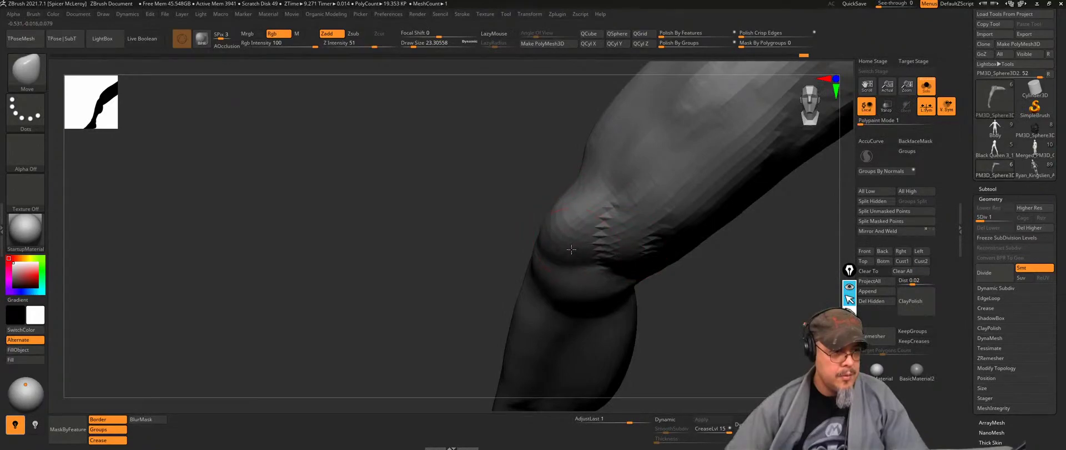
Step: Smooth the kneecap surface and refine the outline of the bent knee with the Move brush
{"action": "left_click_drag", "start_coordinate": [588, 213], "coordinate": [581, 237], "text": "shift"}
{"action": "mouse_move", "coordinate": [581, 237]}
{"action": "right_mouse_down"}
{"action": "mouse_move", "coordinate": [578, 152]}
{"action": "mouse_move", "coordinate": [604, 223]}
{"action": "mouse_move", "coordinate": [643, 221]}
{"action": "mouse_move", "coordinate": [595, 219]}
{"action": "right_mouse_up"}
{"action": "left_click_drag", "start_coordinate": [594, 219], "coordinate": [599, 212]}
{"action": "right_click_drag", "start_coordinate": [644, 200], "coordinate": [645, 275], "text": "alt"}
{"action": "left_click_drag", "start_coordinate": [573, 264], "coordinate": [582, 254]}
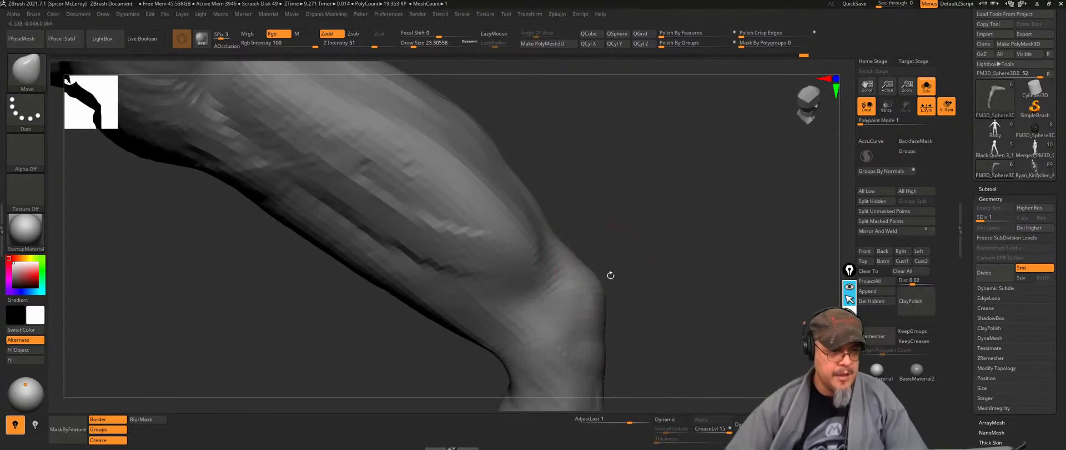
{"action": "right_click_drag", "start_coordinate": [603, 293], "coordinate": [562, 301]}
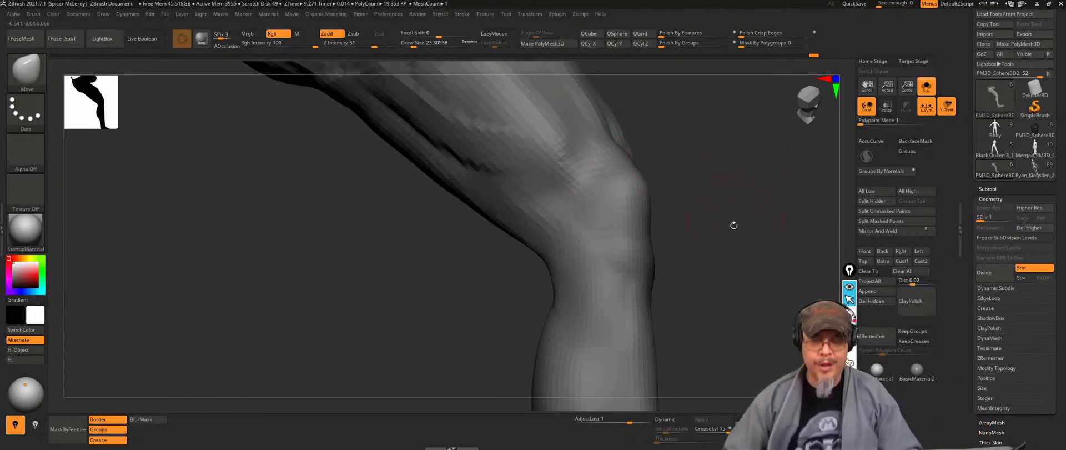
{"action": "mouse_move", "coordinate": [719, 238]}
{"action": "left_mouse_down"}
{"action": "mouse_move", "coordinate": [707, 357]}
{"action": "mouse_move", "coordinate": [338, 170]}
{"action": "left_mouse_up"}
{"action": "left_click_drag", "start_coordinate": [379, 215], "coordinate": [390, 228]}
{"action": "key", "text": "ctrl+z"}
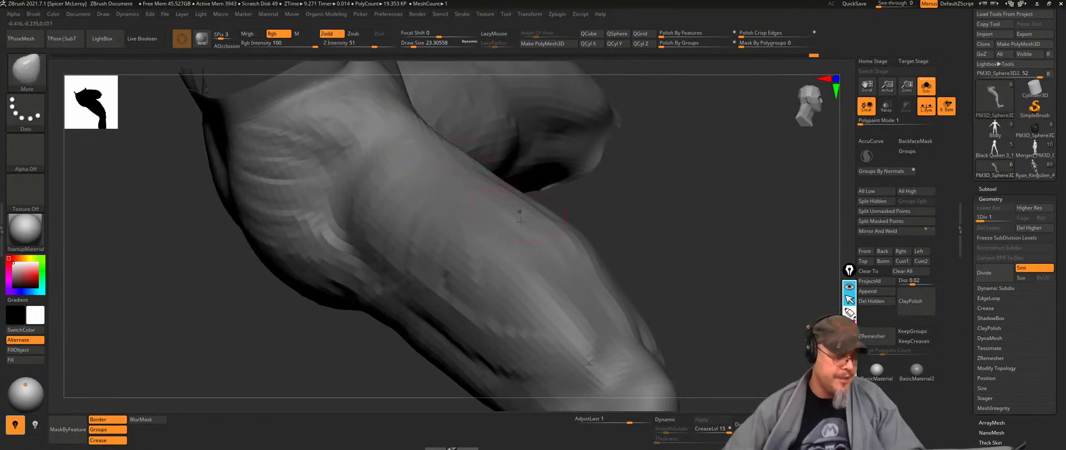
Step: Switch back to the ClayBuildup brush, then rework and smooth the upper outer thigh below the hip
{"action": "key", "text": "b"}
{"action": "key", "text": "c"}
{"action": "key", "text": "b"}
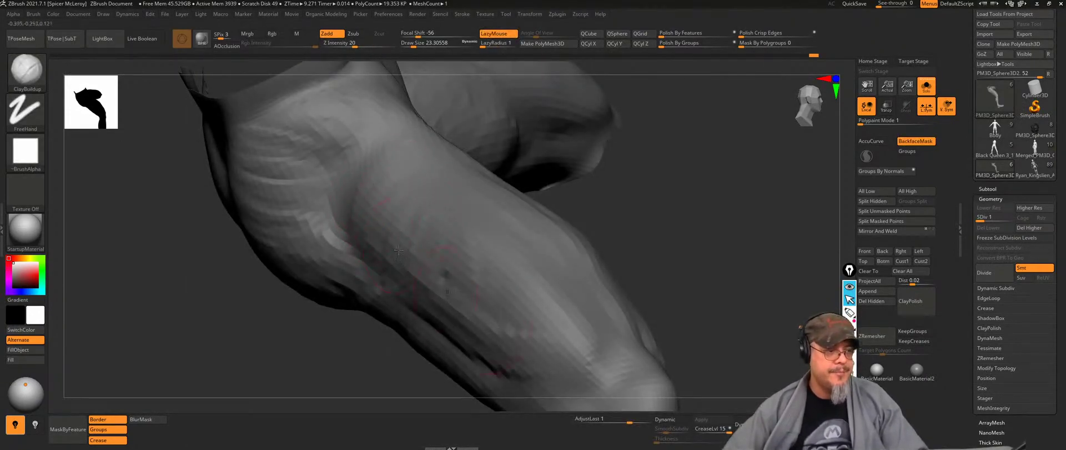
{"action": "key", "text": "shift"}
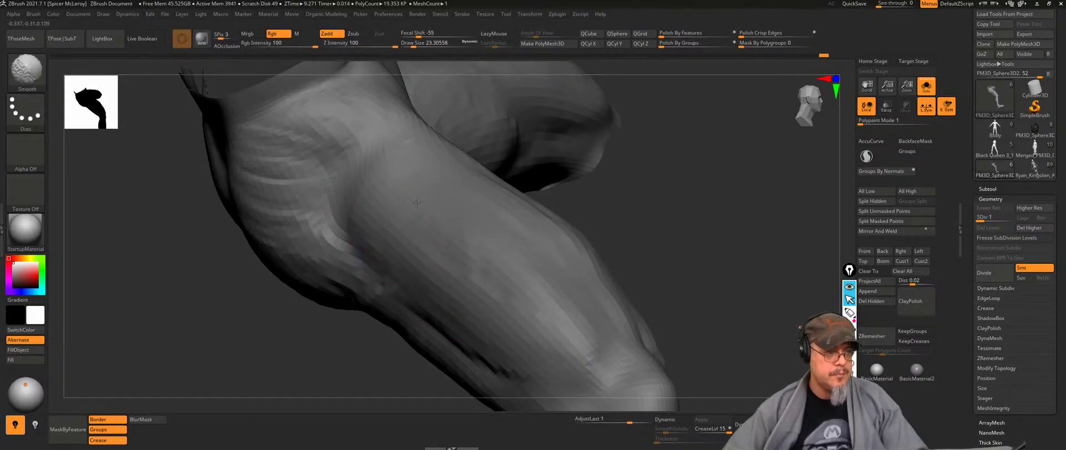
Step: Build up the band along the outer thigh and extend it down to the side of the knee
{"action": "mouse_move", "coordinate": [722, 216]}
{"action": "left_mouse_down", "text": "alt"}
{"action": "mouse_move", "coordinate": [676, 138]}
{"action": "mouse_move", "coordinate": [656, 67]}
{"action": "mouse_move", "coordinate": [690, 227]}
{"action": "left_mouse_up", "text": "alt"}
{"action": "right_click_drag", "start_coordinate": [690, 226], "coordinate": [552, 209]}
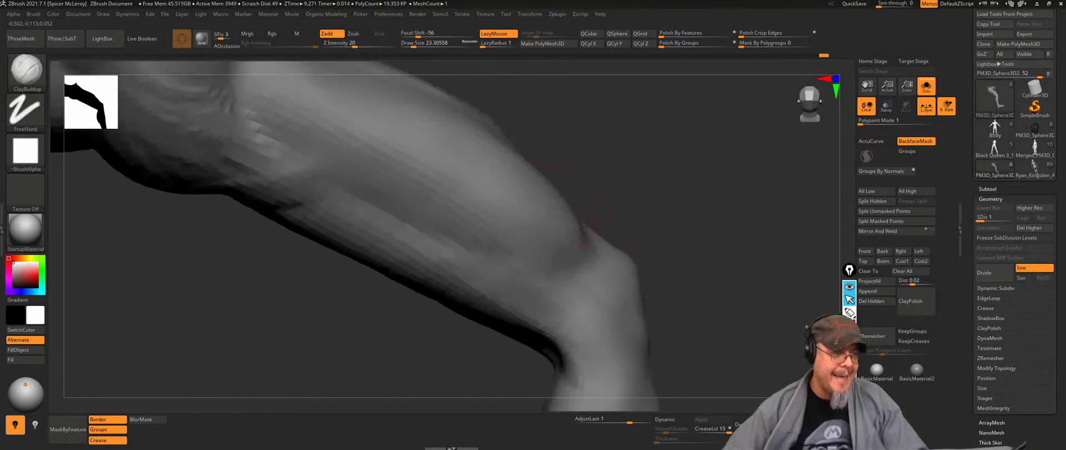
{"action": "right_click_drag", "start_coordinate": [474, 255], "coordinate": [559, 171]}
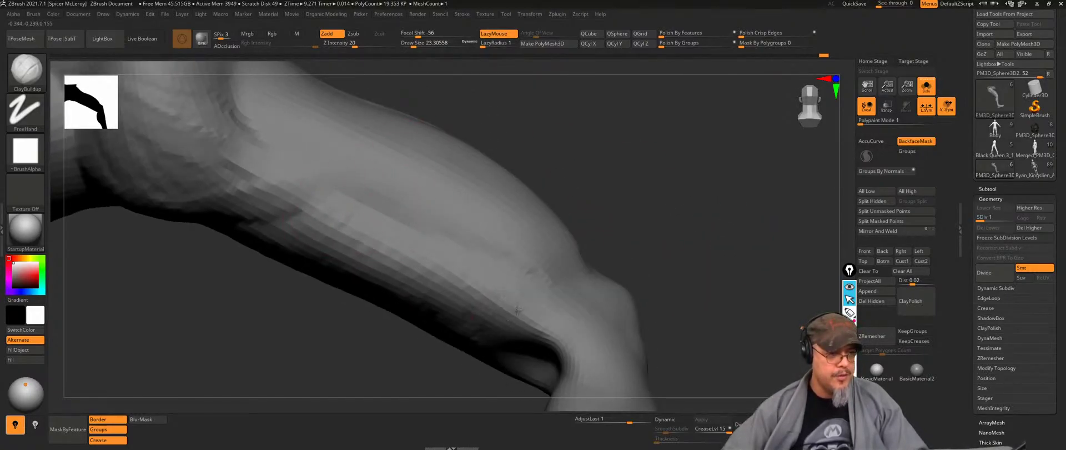
{"action": "right_click_drag", "start_coordinate": [571, 339], "coordinate": [517, 216]}
{"action": "right_click_drag", "start_coordinate": [473, 273], "coordinate": [500, 278]}
{"action": "left_click_drag", "start_coordinate": [484, 284], "coordinate": [506, 278]}
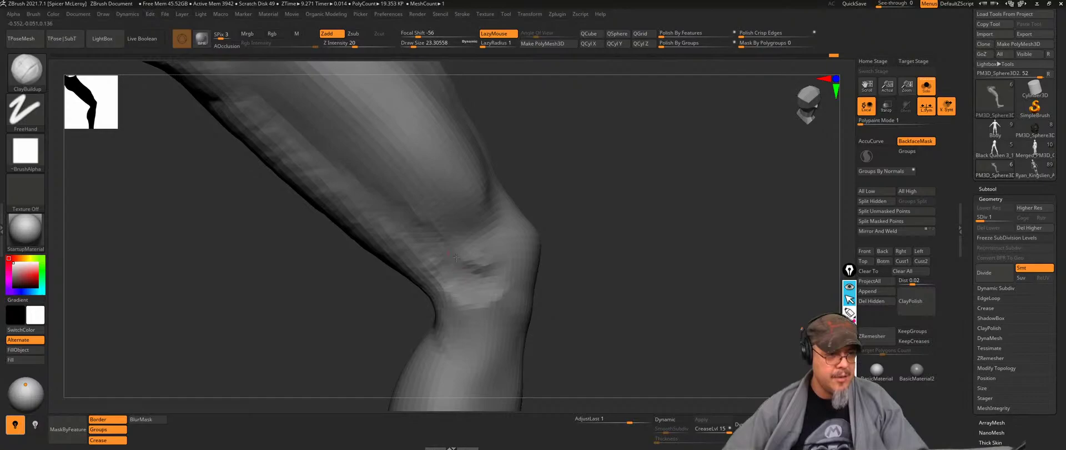
Step: Sculpt the planes on the side of the knee and carve the tendon groove down to the upper calf
{"action": "right_click_drag", "start_coordinate": [622, 204], "coordinate": [482, 214]}
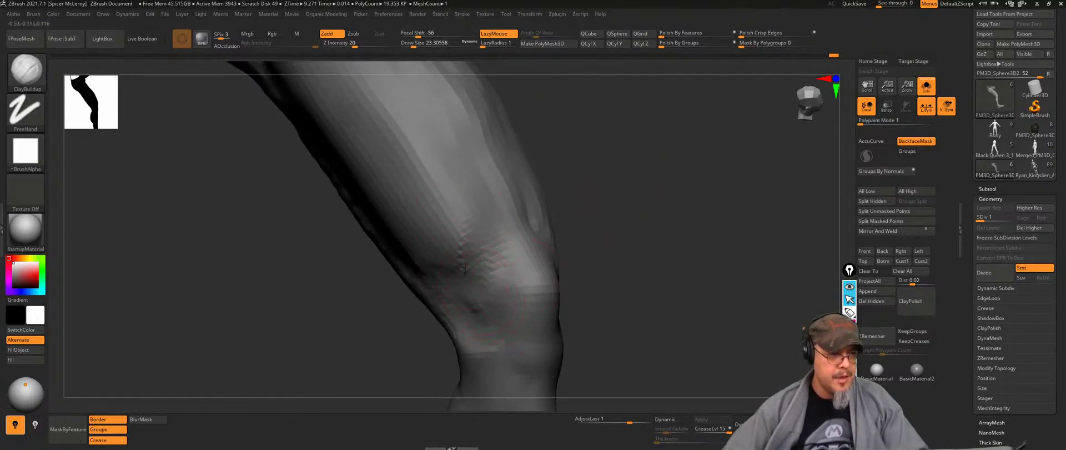
{"action": "right_click_drag", "start_coordinate": [622, 228], "coordinate": [482, 233]}
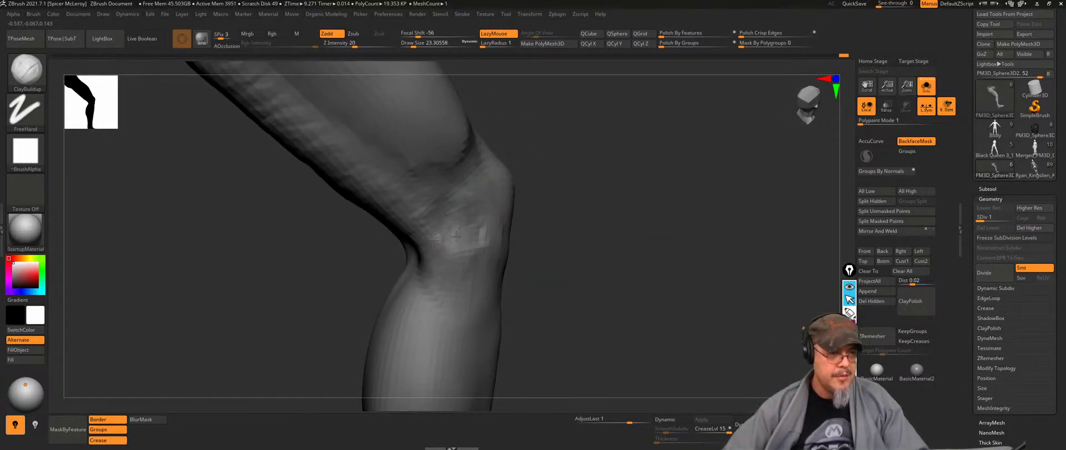
{"action": "mouse_move", "coordinate": [457, 313]}
{"action": "right_mouse_down"}
{"action": "mouse_move", "coordinate": [555, 216]}
{"action": "mouse_move", "coordinate": [475, 245]}
{"action": "right_mouse_up"}
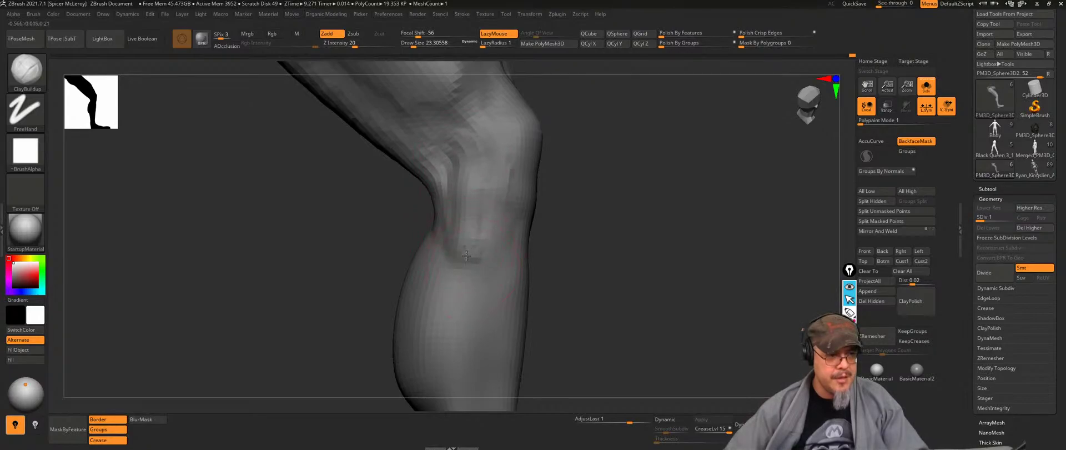
{"action": "left_click_drag", "start_coordinate": [596, 210], "coordinate": [612, 217]}
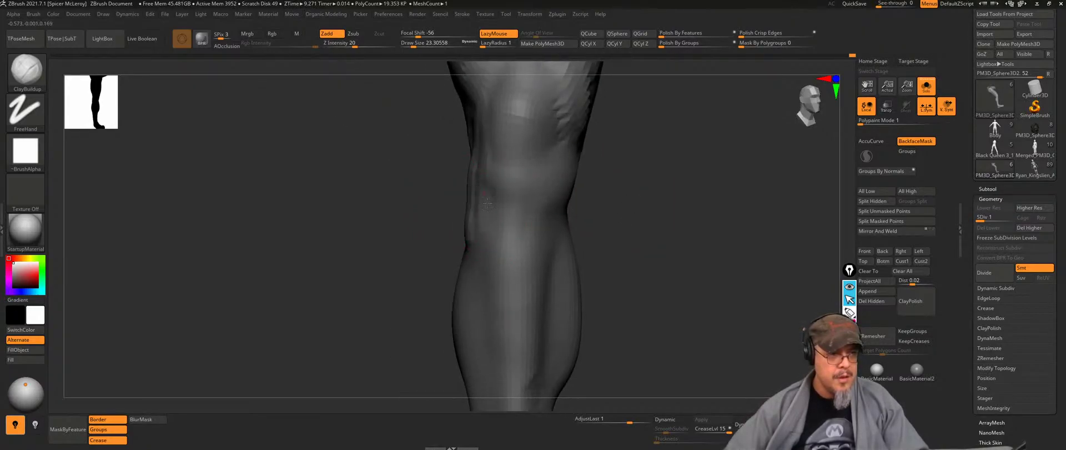
Step: Undo the last stroke near the knee, then carve and smooth the groove between the shinbone and the calf
{"action": "left_click_drag", "start_coordinate": [652, 161], "coordinate": [532, 231]}
{"action": "key", "text": "ctrl+z"}
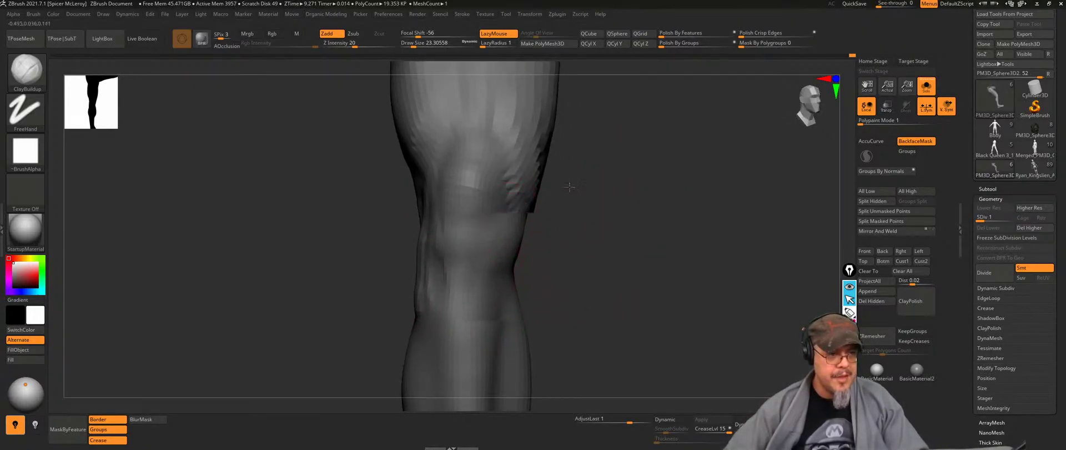
{"action": "left_click_drag", "start_coordinate": [525, 291], "coordinate": [518, 214], "text": "alt"}
{"action": "left_click_drag", "start_coordinate": [536, 305], "coordinate": [522, 225], "text": "alt"}
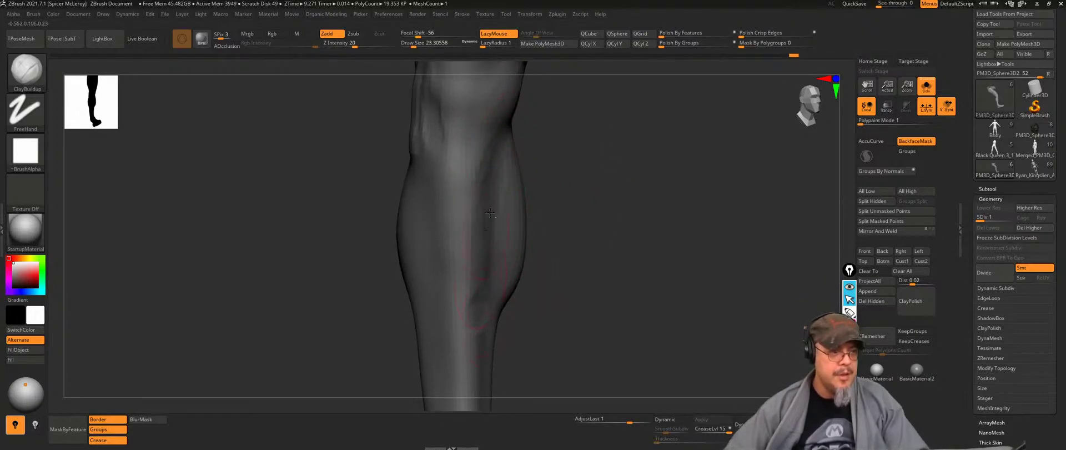
{"action": "key", "text": "shift"}
{"action": "left_click_drag", "start_coordinate": [599, 256], "coordinate": [455, 150]}
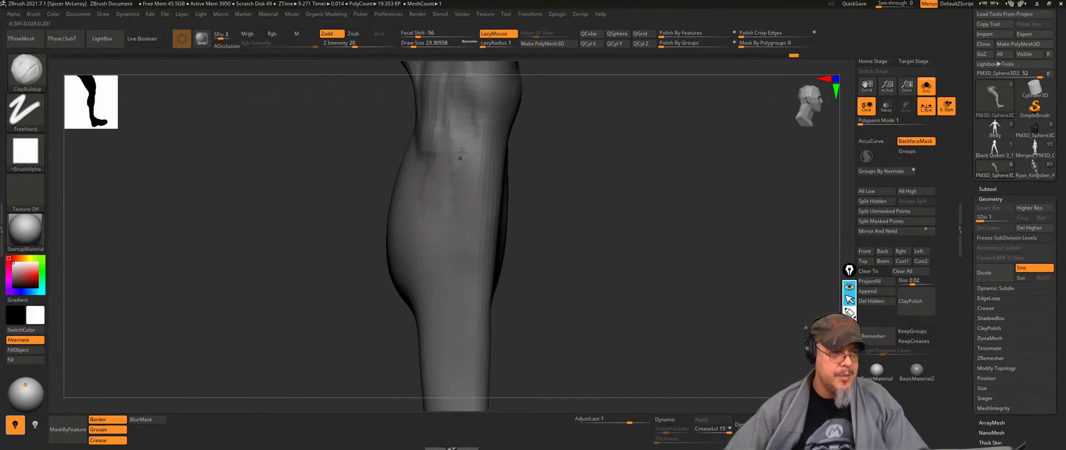
Step: Build up and smooth the muscle planes along the shin from below the knee down to above the ankle
{"action": "left_click_drag", "start_coordinate": [437, 170], "coordinate": [453, 236]}
{"action": "left_click_drag", "start_coordinate": [587, 236], "coordinate": [574, 169], "text": "alt"}
{"action": "right_click_drag", "start_coordinate": [438, 253], "coordinate": [458, 200]}
{"action": "right_click_drag", "start_coordinate": [467, 343], "coordinate": [450, 255]}
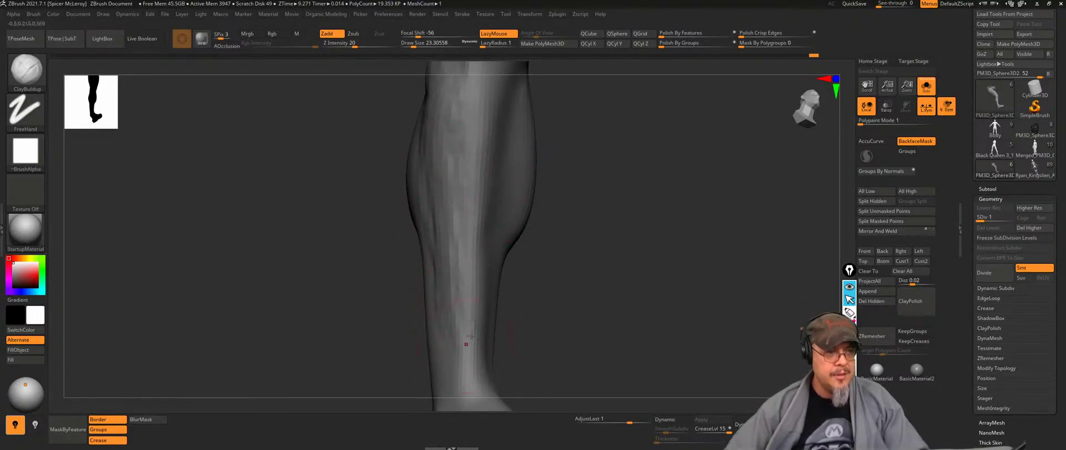
{"action": "right_click_drag", "start_coordinate": [443, 184], "coordinate": [442, 188]}
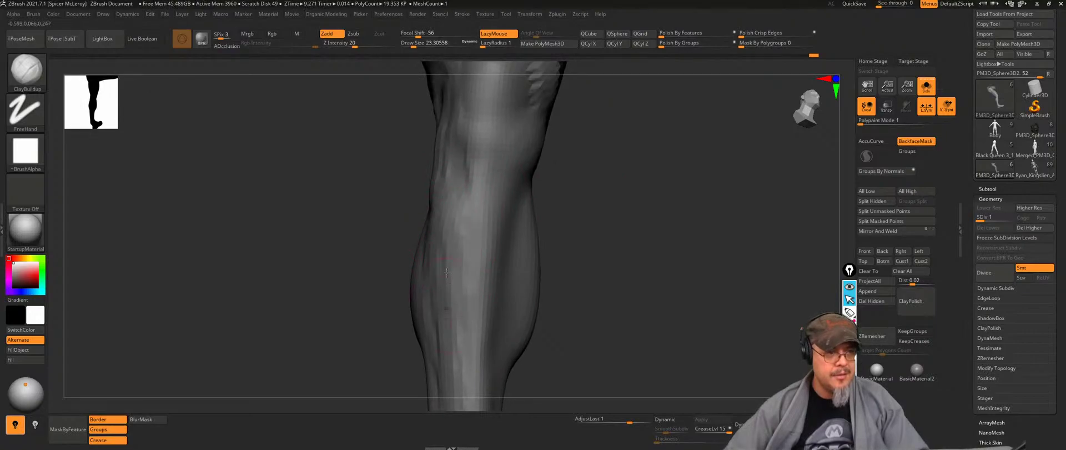
{"action": "right_click_drag", "start_coordinate": [447, 295], "coordinate": [451, 333]}
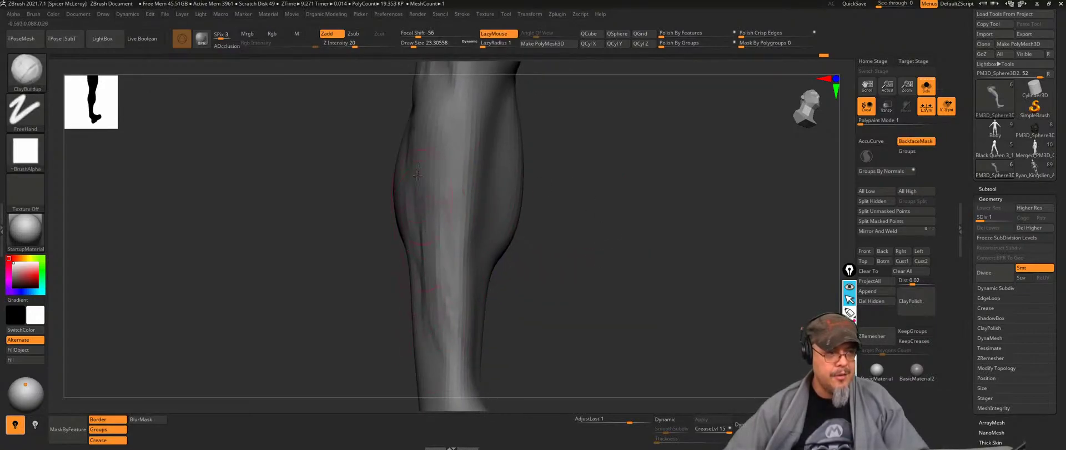
{"action": "right_click_drag", "start_coordinate": [424, 220], "coordinate": [445, 234]}
Step: Shape the calf from the side and back, rounding its bulge and marking where it meets the lower leg
{"action": "right_click_drag", "start_coordinate": [475, 304], "coordinate": [523, 154]}
{"action": "right_click_drag", "start_coordinate": [520, 221], "coordinate": [509, 157]}
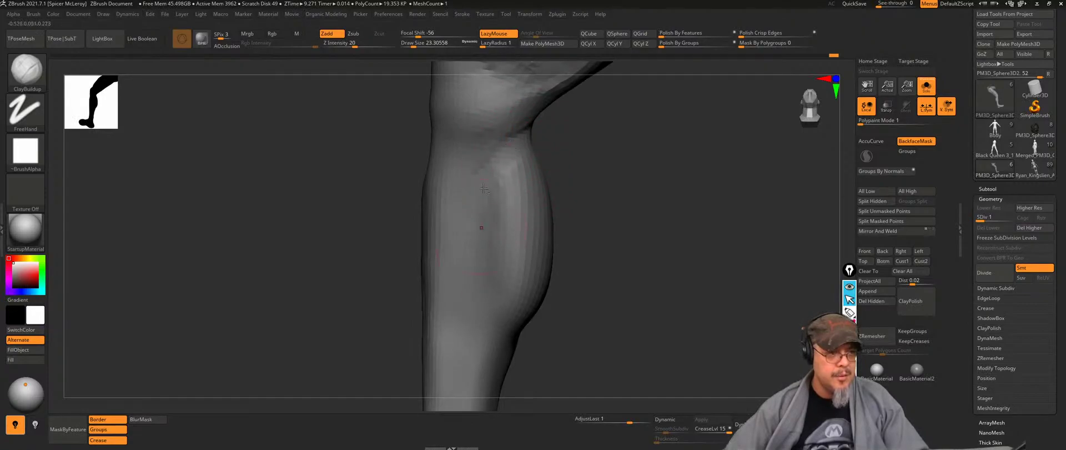
{"action": "mouse_move", "coordinate": [558, 294]}
{"action": "right_mouse_down"}
{"action": "mouse_move", "coordinate": [514, 158]}
{"action": "mouse_move", "coordinate": [553, 177]}
{"action": "right_mouse_up"}
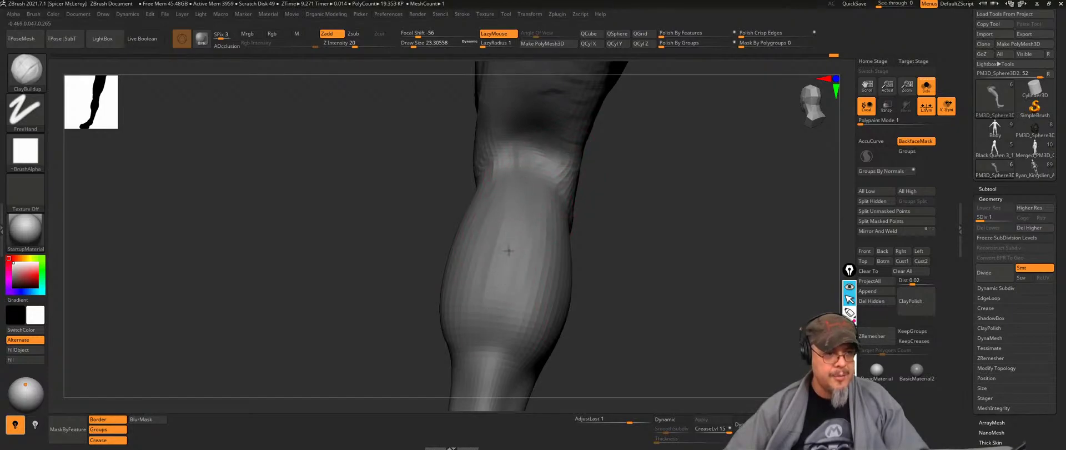
{"action": "right_click_drag", "start_coordinate": [499, 315], "coordinate": [626, 166]}
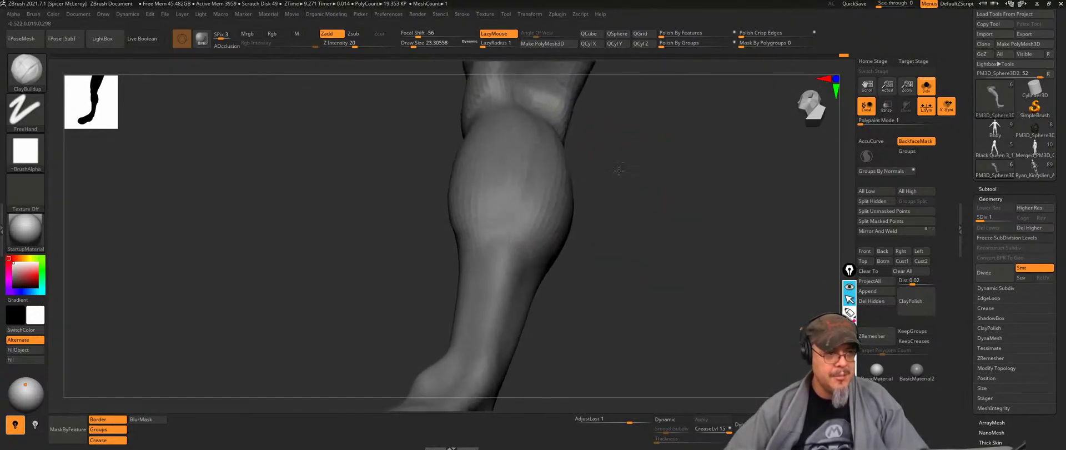
{"action": "right_click_drag", "start_coordinate": [469, 230], "coordinate": [572, 214]}
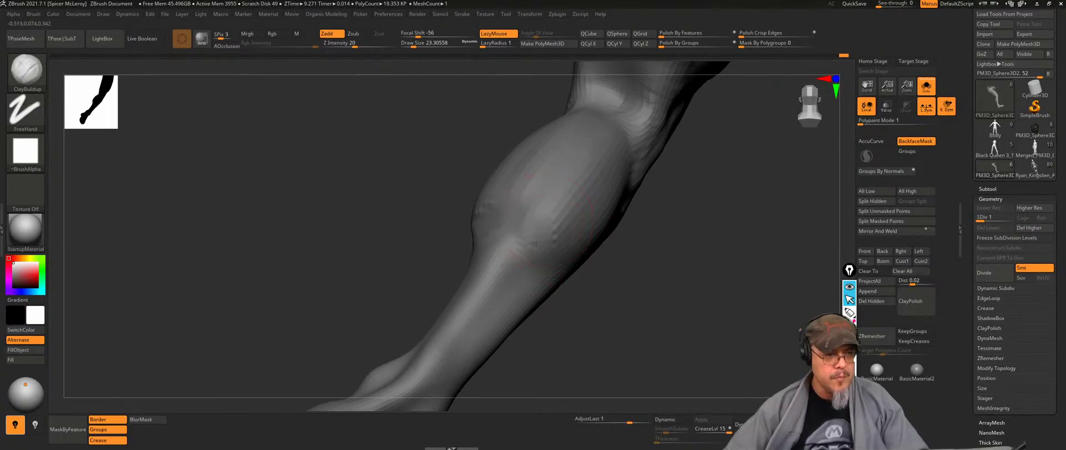
Step: Define the lower edge of the calf muscle and shape the Achilles tendon down to the heel
{"action": "right_click_drag", "start_coordinate": [678, 257], "coordinate": [581, 217], "text": "ctrl"}
{"action": "mouse_move", "coordinate": [674, 274]}
{"action": "right_mouse_down"}
{"action": "mouse_move", "coordinate": [657, 242]}
{"action": "mouse_move", "coordinate": [547, 291]}
{"action": "mouse_move", "coordinate": [721, 329]}
{"action": "right_mouse_up"}
{"action": "mouse_move", "coordinate": [621, 276]}
{"action": "right_mouse_down"}
{"action": "mouse_move", "coordinate": [647, 274]}
{"action": "mouse_move", "coordinate": [636, 267]}
{"action": "mouse_move", "coordinate": [532, 302]}
{"action": "right_mouse_up"}
{"action": "right_click_drag", "start_coordinate": [618, 205], "coordinate": [528, 174]}
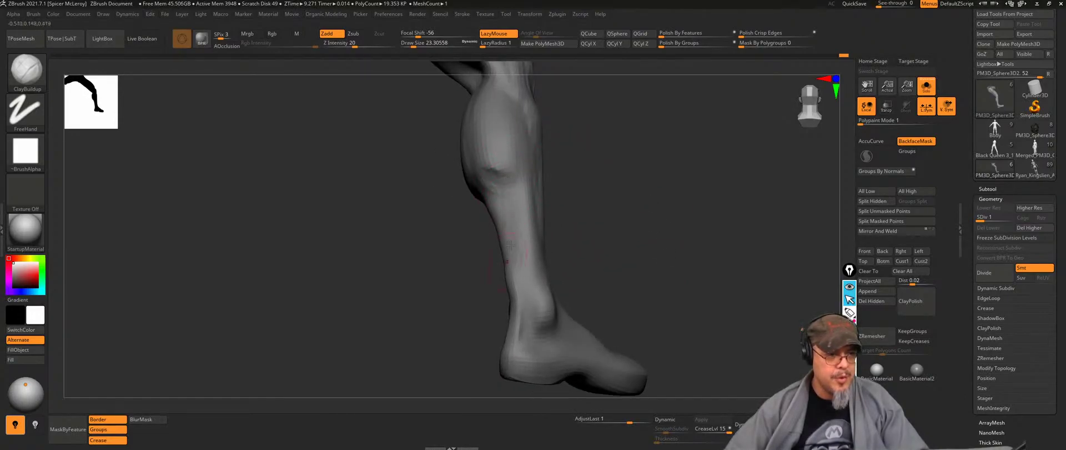
{"action": "right_click_drag", "start_coordinate": [619, 222], "coordinate": [716, 234]}
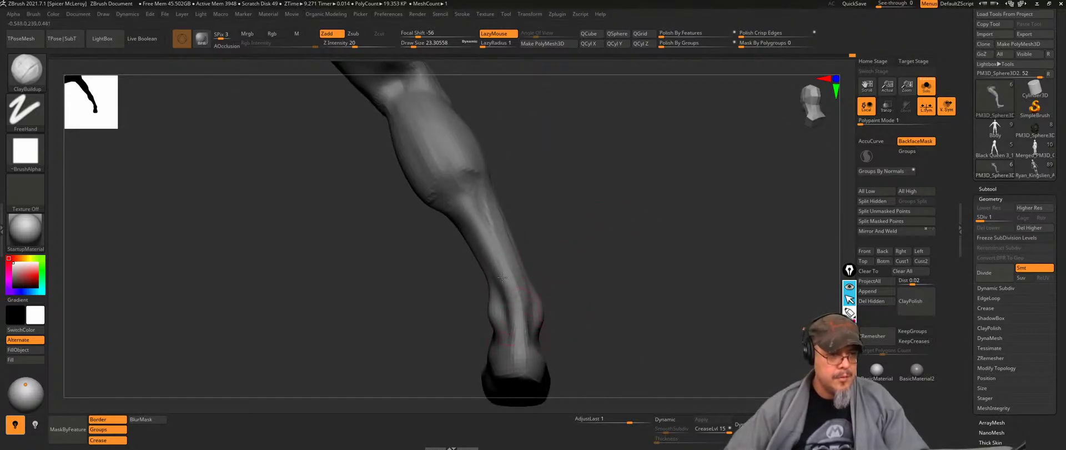
{"action": "right_click_drag", "start_coordinate": [519, 306], "coordinate": [422, 222]}
{"action": "mouse_move", "coordinate": [442, 273]}
{"action": "right_mouse_down"}
{"action": "mouse_move", "coordinate": [583, 207]}
{"action": "mouse_move", "coordinate": [660, 233]}
{"action": "mouse_move", "coordinate": [644, 223]}
{"action": "mouse_move", "coordinate": [432, 234]}
{"action": "right_mouse_up"}
Step: Carve the hollow between the ankle bone and the Achilles tendon, then smooth the back of the ankle
{"action": "key", "text": "shift"}
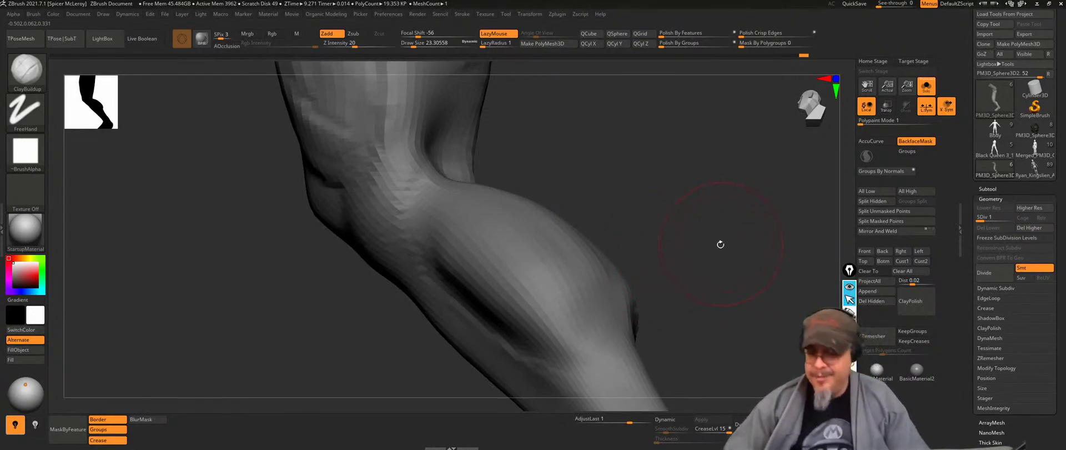
{"action": "left_click_drag", "start_coordinate": [697, 257], "coordinate": [624, 186]}
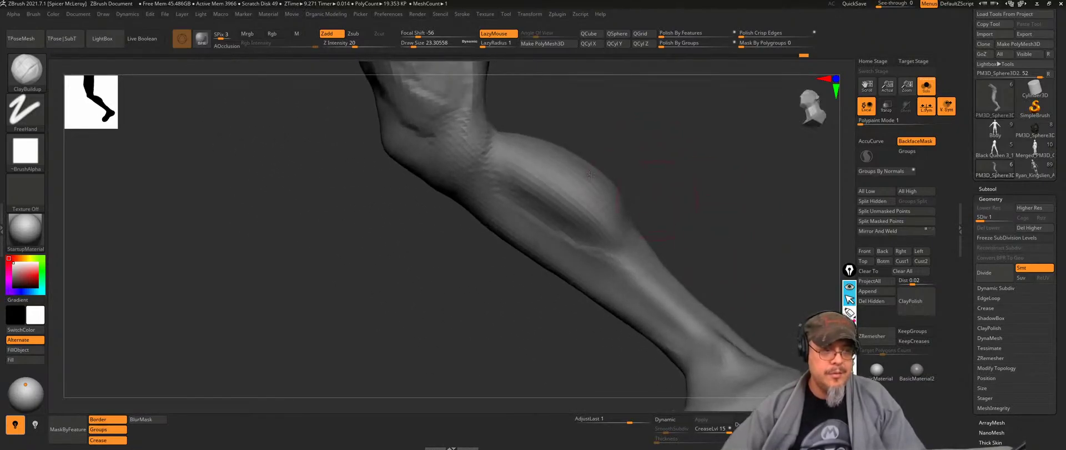
{"action": "mouse_move", "coordinate": [725, 278]}
{"action": "left_mouse_down", "text": "alt"}
{"action": "mouse_move", "coordinate": [688, 232]}
{"action": "mouse_move", "coordinate": [656, 245]}
{"action": "left_mouse_up", "text": "alt"}
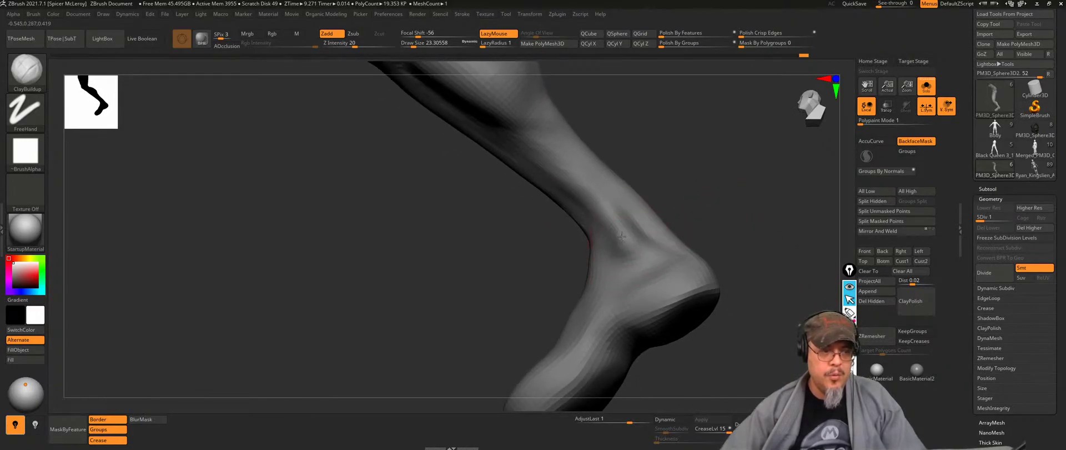
{"action": "key", "text": "shift"}
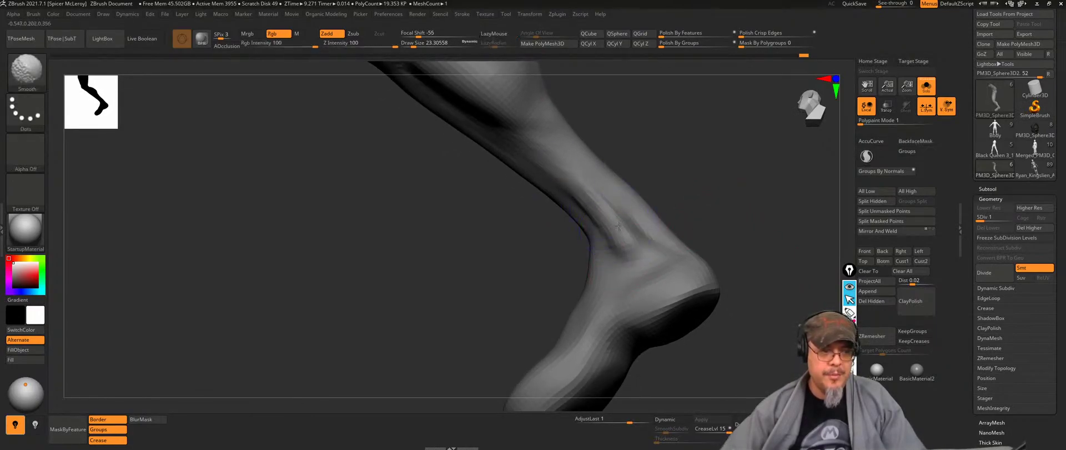
{"action": "mouse_move", "coordinate": [681, 125]}
{"action": "left_mouse_down", "text": "alt"}
{"action": "mouse_move", "coordinate": [693, 205]}
{"action": "mouse_move", "coordinate": [662, 222]}
{"action": "mouse_move", "coordinate": [676, 195]}
{"action": "mouse_move", "coordinate": [647, 213]}
{"action": "left_mouse_up", "text": "alt"}
{"action": "left_click_drag", "start_coordinate": [546, 332], "coordinate": [567, 319]}
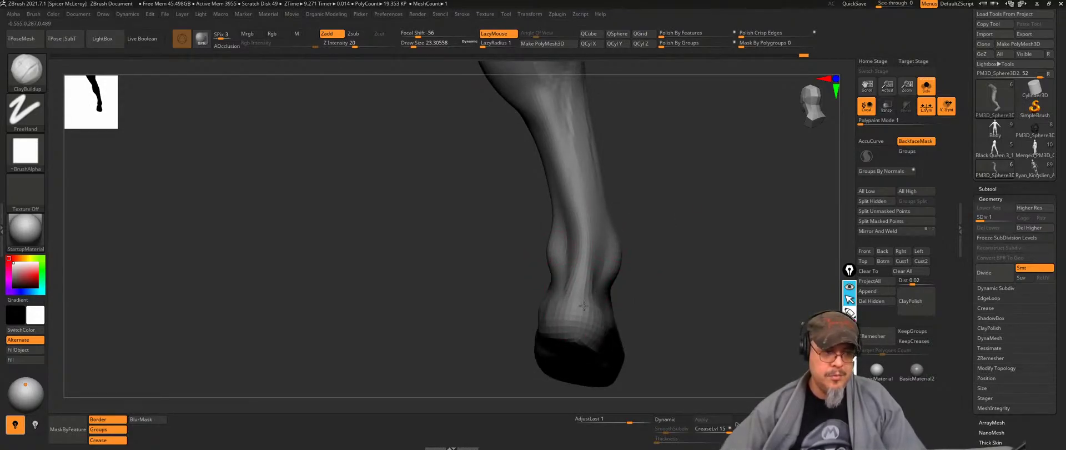
{"action": "key", "text": "shift"}
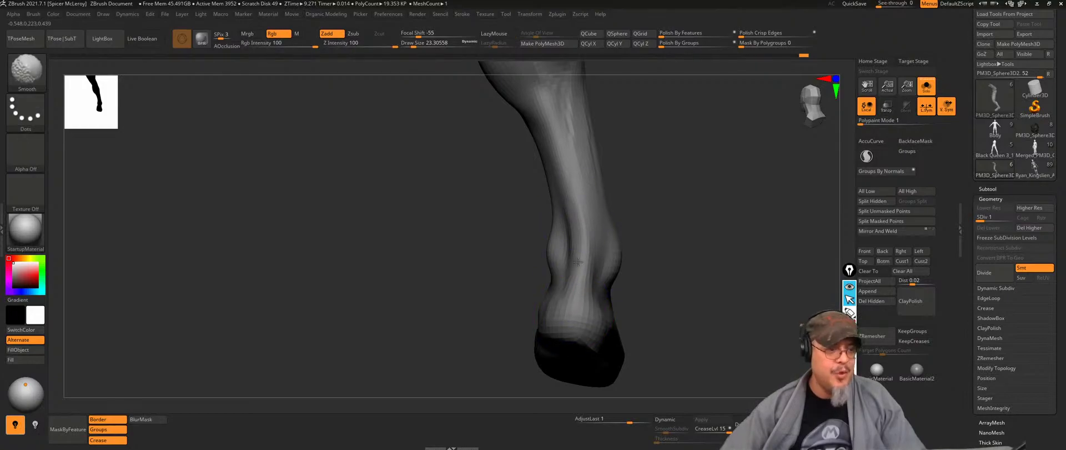
Step: Build up the tendon across the front of the ankle and carry the strokes along the shin and instep
{"action": "mouse_move", "coordinate": [669, 297]}
{"action": "left_mouse_down"}
{"action": "mouse_move", "coordinate": [433, 245]}
{"action": "mouse_move", "coordinate": [451, 202]}
{"action": "left_mouse_up"}
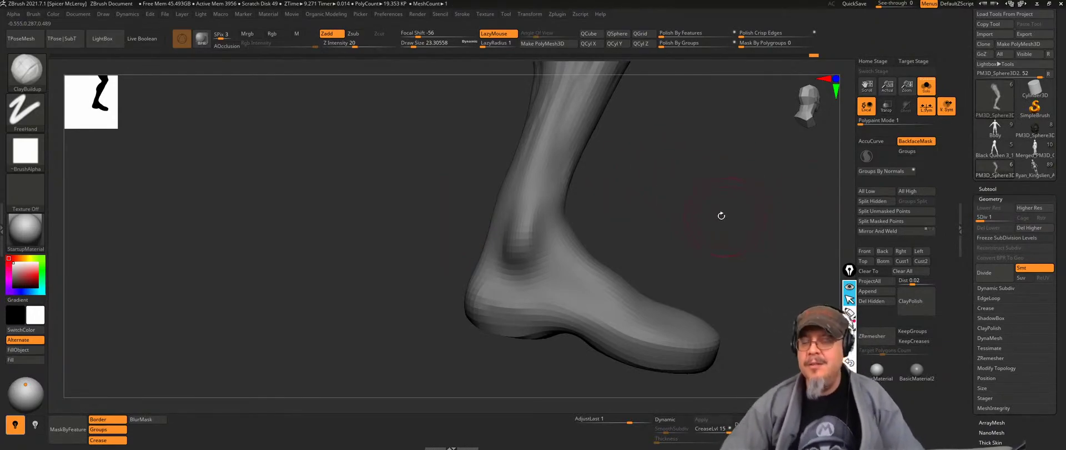
{"action": "left_click_drag", "start_coordinate": [690, 237], "coordinate": [517, 226]}
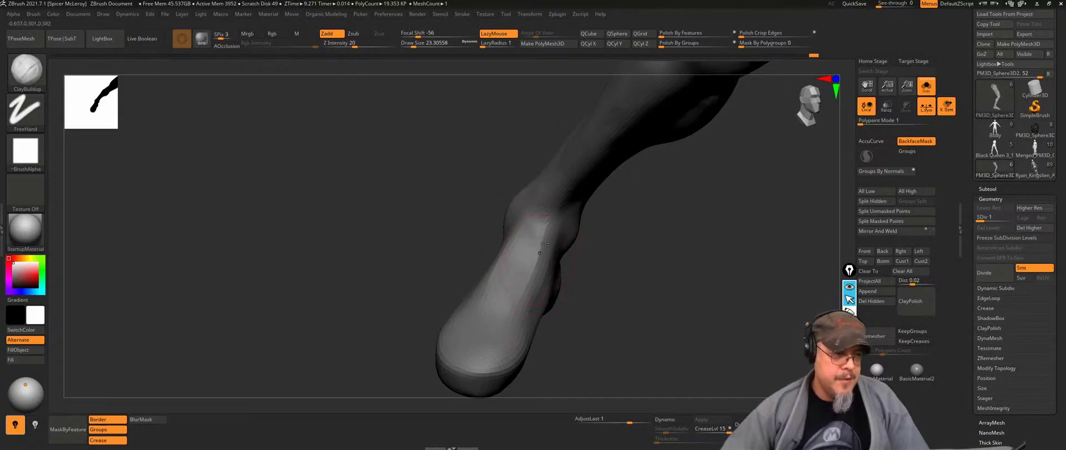
{"action": "right_click_drag", "start_coordinate": [546, 235], "coordinate": [545, 206]}
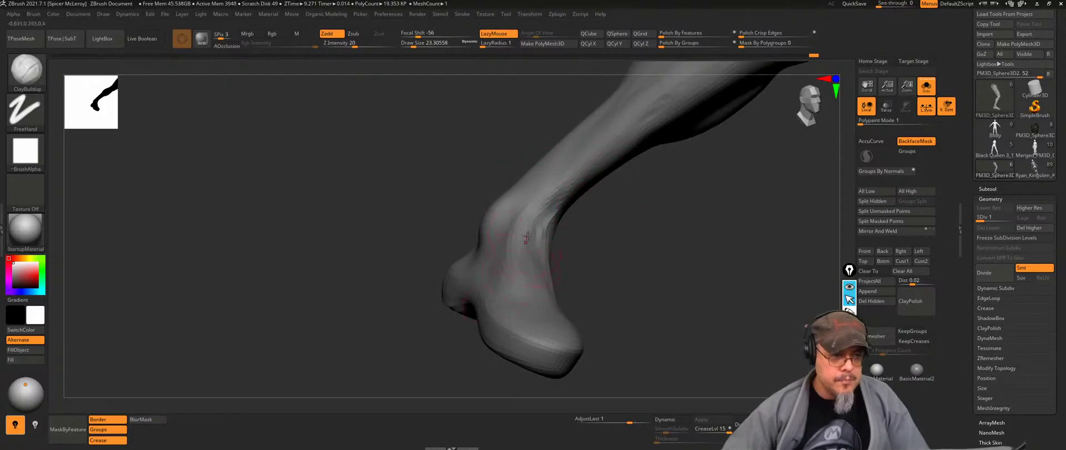
{"action": "right_click_drag", "start_coordinate": [633, 219], "coordinate": [672, 162]}
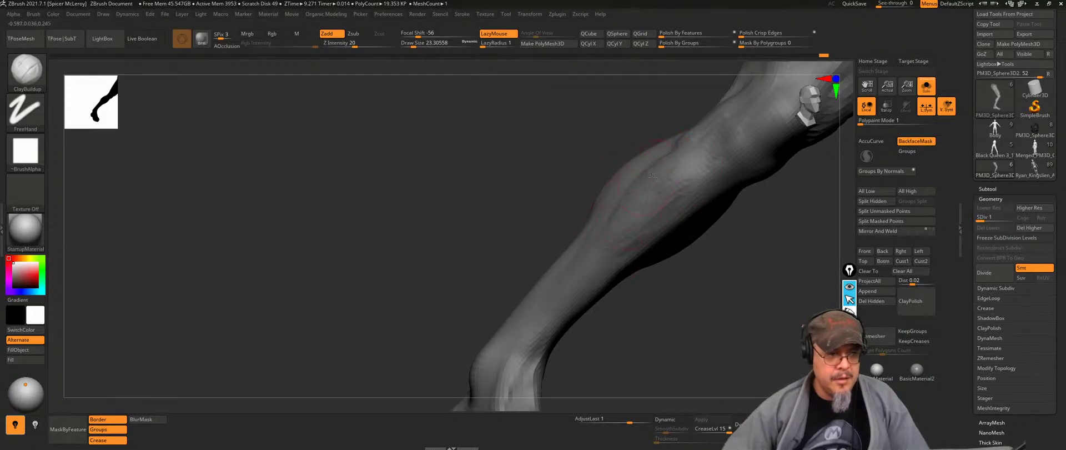
{"action": "mouse_move", "coordinate": [563, 291]}
{"action": "right_mouse_down"}
{"action": "mouse_move", "coordinate": [678, 240]}
{"action": "mouse_move", "coordinate": [707, 249]}
{"action": "mouse_move", "coordinate": [677, 299]}
{"action": "mouse_move", "coordinate": [633, 190]}
{"action": "right_mouse_up"}
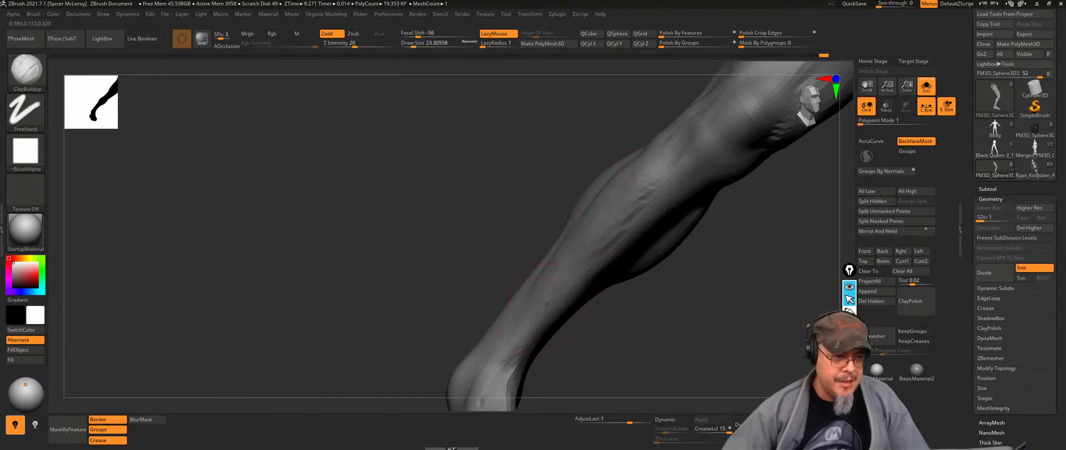
{"action": "mouse_move", "coordinate": [586, 352]}
{"action": "right_mouse_down"}
{"action": "mouse_move", "coordinate": [621, 265]}
{"action": "mouse_move", "coordinate": [622, 312]}
{"action": "mouse_move", "coordinate": [692, 272]}
{"action": "mouse_move", "coordinate": [513, 245]}
{"action": "right_mouse_up"}
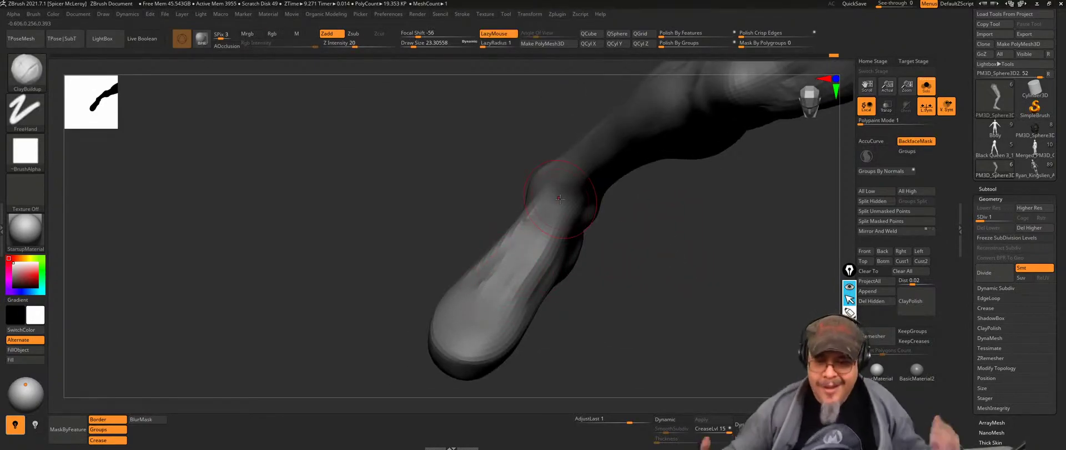
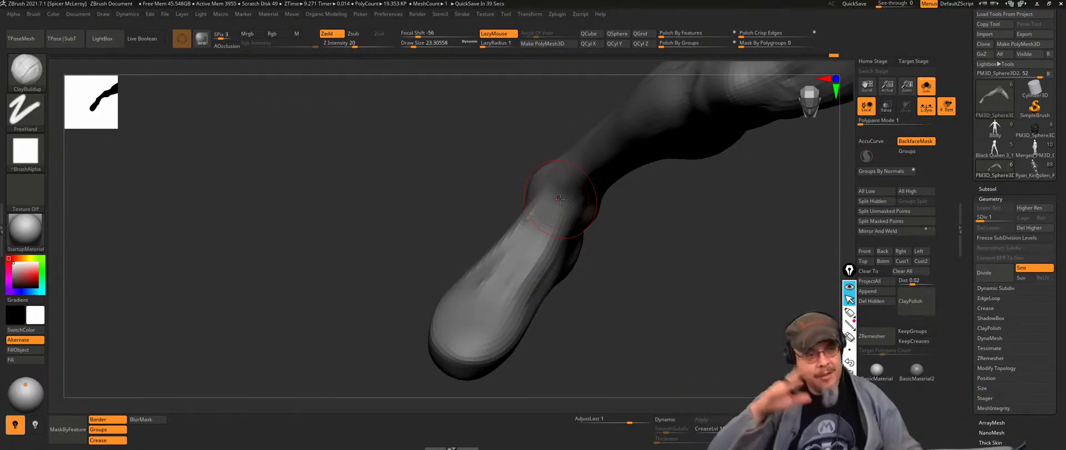
Step: Refine the Achilles tendon above the heel and carve the forms around and below the outer ankle bone
{"action": "left_click_drag", "start_coordinate": [664, 290], "coordinate": [669, 220]}
{"action": "mouse_move", "coordinate": [670, 252]}
{"action": "left_mouse_down"}
{"action": "mouse_move", "coordinate": [659, 216]}
{"action": "mouse_move", "coordinate": [655, 231]}
{"action": "left_mouse_up"}
{"action": "mouse_move", "coordinate": [724, 314]}
{"action": "left_mouse_down"}
{"action": "mouse_move", "coordinate": [738, 293]}
{"action": "mouse_move", "coordinate": [692, 218]}
{"action": "left_mouse_up"}
{"action": "left_click_drag", "start_coordinate": [716, 232], "coordinate": [661, 211]}
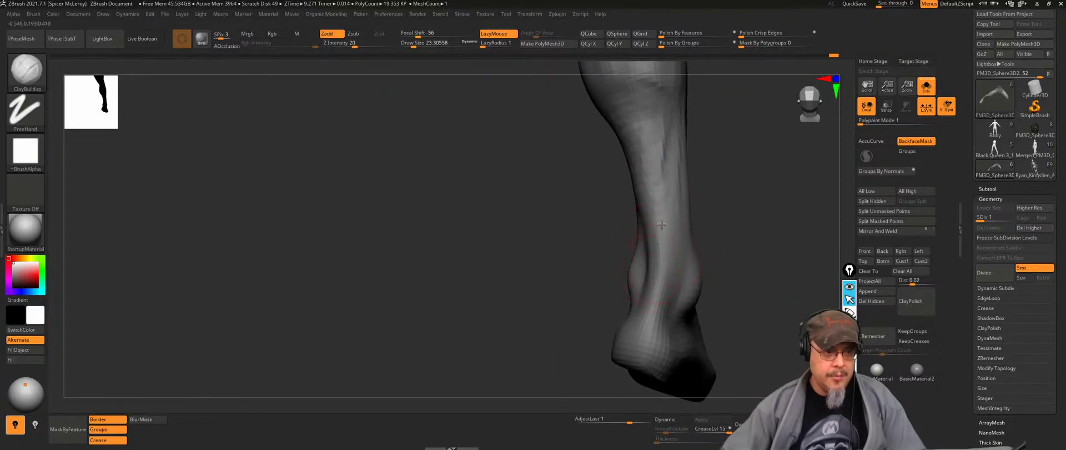
{"action": "left_click_drag", "start_coordinate": [724, 250], "coordinate": [438, 366]}
{"action": "left_click_drag", "start_coordinate": [694, 311], "coordinate": [547, 299], "text": "alt"}
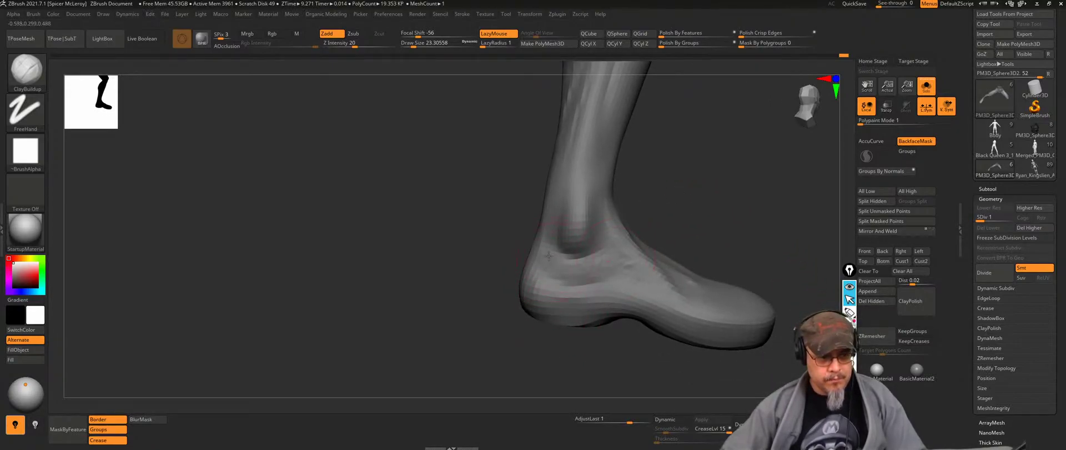
Step: Build up the ridge along the top of the foot from the ankle towards the toes and smooth it
{"action": "left_click_drag", "start_coordinate": [650, 314], "coordinate": [539, 348]}
{"action": "key", "text": "shift"}
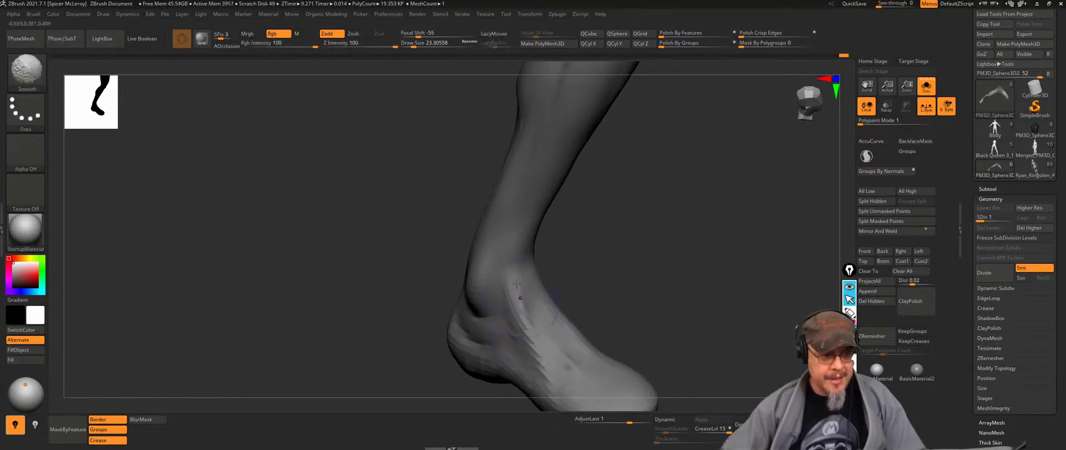
{"action": "left_click_drag", "start_coordinate": [658, 294], "coordinate": [561, 272]}
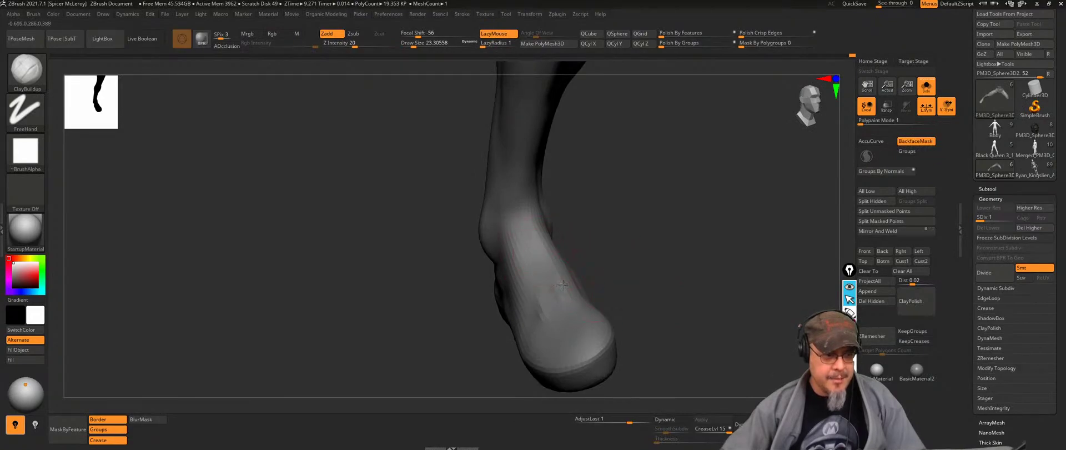
{"action": "mouse_move", "coordinate": [598, 303]}
{"action": "right_mouse_down"}
{"action": "mouse_move", "coordinate": [570, 258]}
{"action": "mouse_move", "coordinate": [576, 268]}
{"action": "right_mouse_up"}
{"action": "key", "text": "shift"}
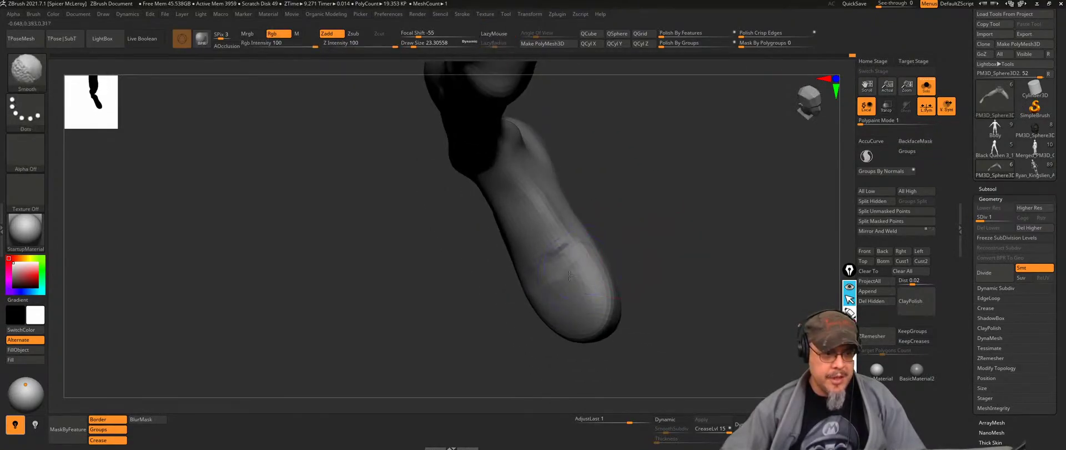
Step: Round out the toe mass at the front of the foot and smooth its transition into the instep
{"action": "right_click_drag", "start_coordinate": [590, 333], "coordinate": [552, 292]}
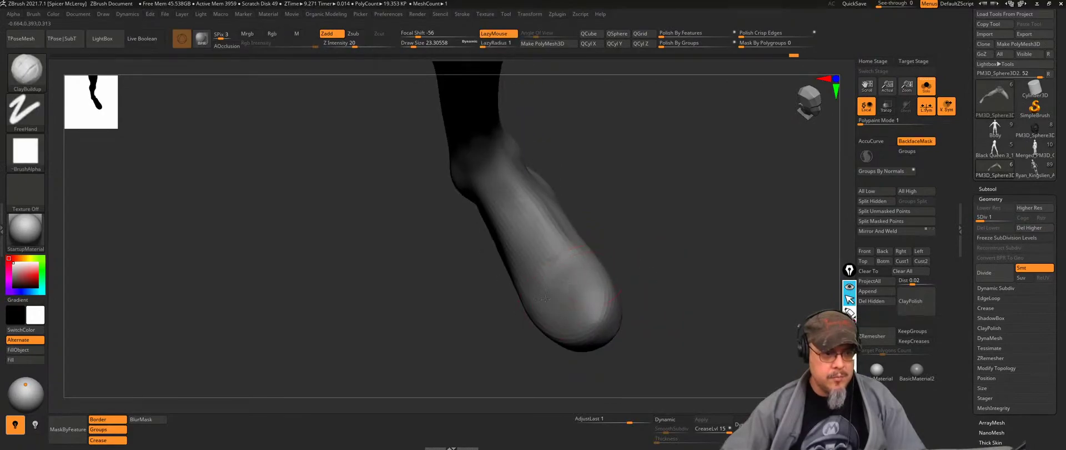
{"action": "right_click_drag", "start_coordinate": [604, 315], "coordinate": [643, 276]}
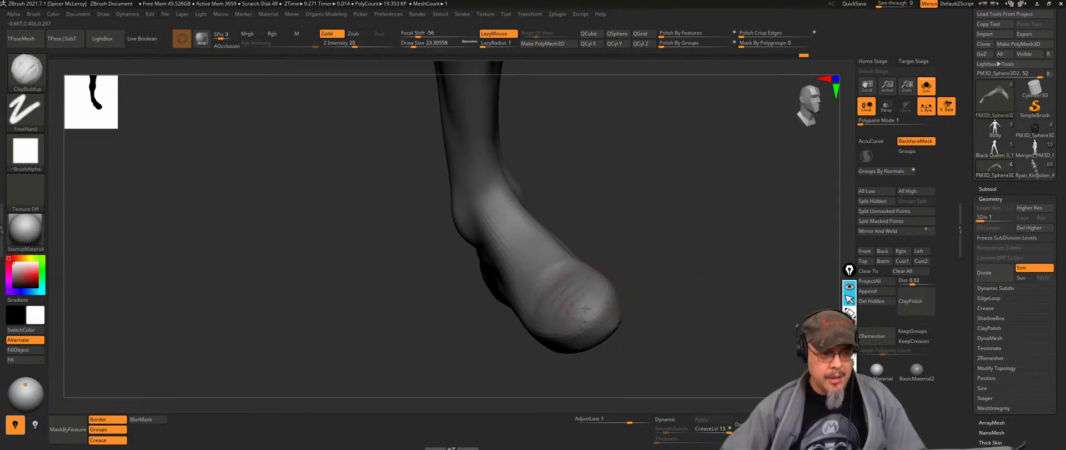
{"action": "key", "text": "shift"}
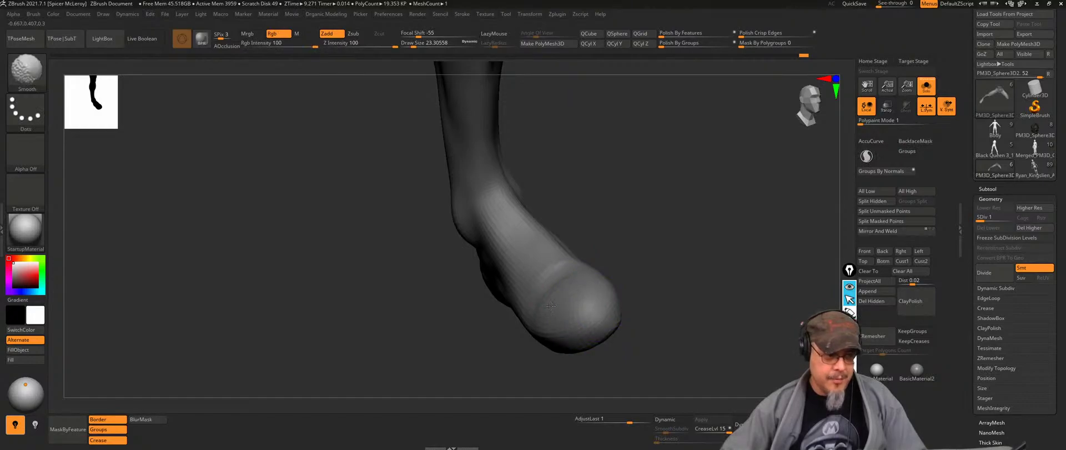
{"action": "mouse_move", "coordinate": [695, 248]}
{"action": "right_mouse_down"}
{"action": "mouse_move", "coordinate": [540, 236]}
{"action": "mouse_move", "coordinate": [441, 281]}
{"action": "mouse_move", "coordinate": [694, 272]}
{"action": "mouse_move", "coordinate": [671, 209]}
{"action": "right_mouse_up"}
{"action": "mouse_move", "coordinate": [568, 254]}
{"action": "left_mouse_down", "text": "shift"}
{"action": "mouse_move", "coordinate": [583, 243]}
{"action": "mouse_move", "coordinate": [602, 267]}
{"action": "left_mouse_up", "text": "shift"}
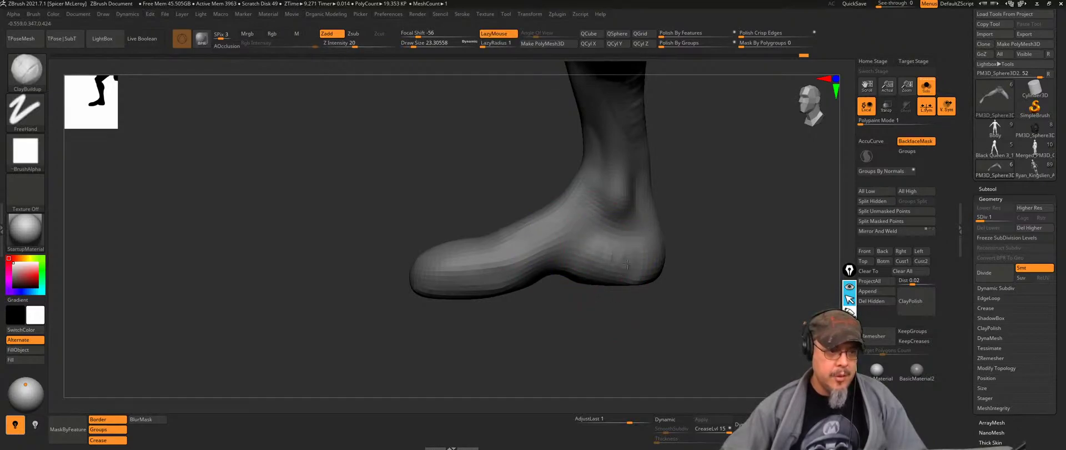
Step: Sculpt and smooth the inner side of the foot from heel to big toe, then refine the instep
{"action": "key", "text": "shift"}
{"action": "right_click_drag", "start_coordinate": [707, 247], "coordinate": [613, 238]}
{"action": "key", "text": "shift"}
{"action": "right_click_drag", "start_coordinate": [465, 190], "coordinate": [482, 305]}
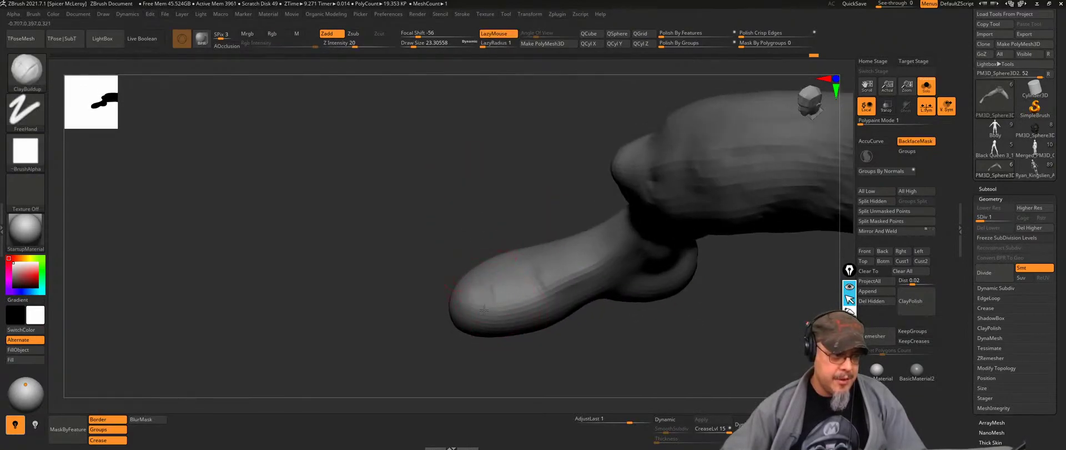
{"action": "mouse_move", "coordinate": [547, 251]}
{"action": "right_mouse_down"}
{"action": "mouse_move", "coordinate": [526, 214]}
{"action": "mouse_move", "coordinate": [705, 215]}
{"action": "mouse_move", "coordinate": [727, 191]}
{"action": "mouse_move", "coordinate": [580, 243]}
{"action": "right_mouse_up"}
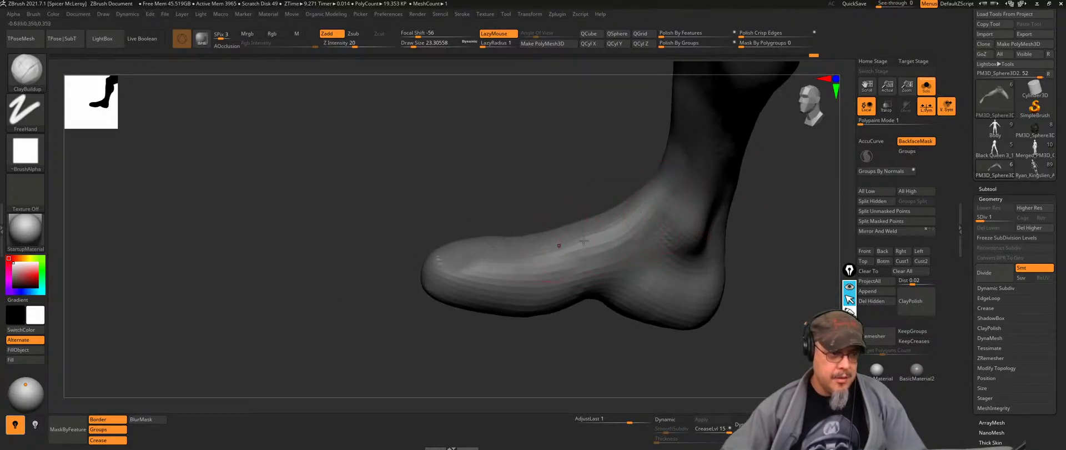
{"action": "left_click_drag", "start_coordinate": [535, 260], "coordinate": [566, 256], "text": "shift"}
{"action": "mouse_move", "coordinate": [566, 255]}
{"action": "right_mouse_down"}
{"action": "mouse_move", "coordinate": [665, 268]}
{"action": "mouse_move", "coordinate": [675, 235]}
{"action": "mouse_move", "coordinate": [683, 266]}
{"action": "mouse_move", "coordinate": [693, 255]}
{"action": "mouse_move", "coordinate": [674, 281]}
{"action": "mouse_move", "coordinate": [681, 259]}
{"action": "mouse_move", "coordinate": [592, 270]}
{"action": "right_mouse_up"}
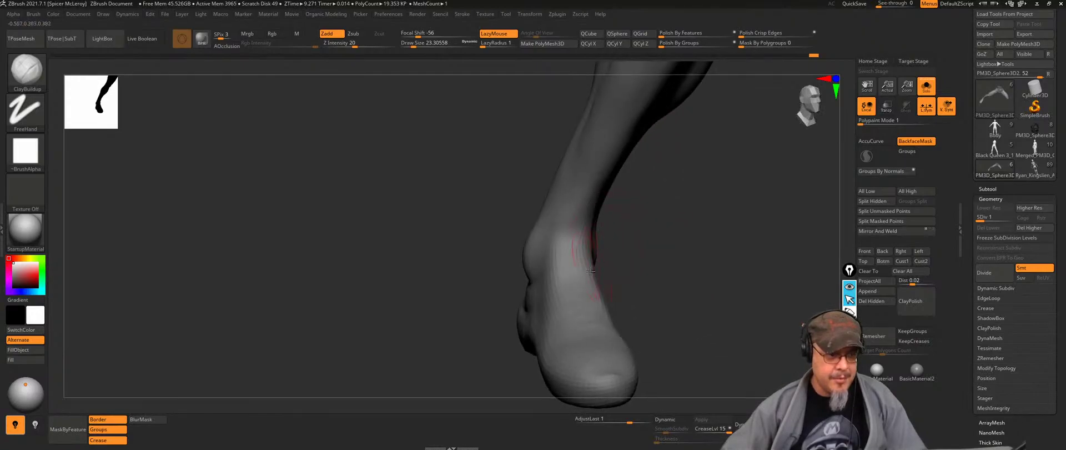
{"action": "right_click_drag", "start_coordinate": [654, 224], "coordinate": [590, 261]}
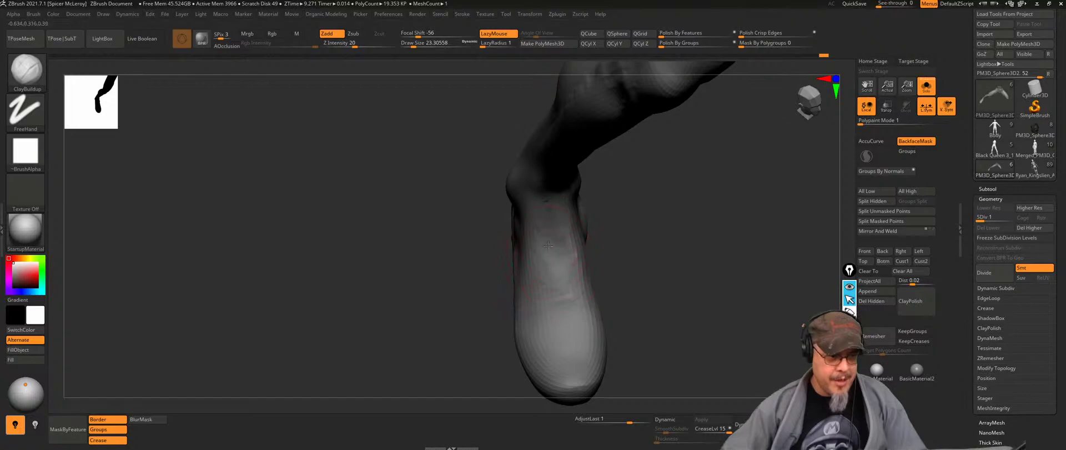
Step: Reshape the front contour of the ankle and shin with the Move brush at a draw size of about 44
{"action": "right_click_drag", "start_coordinate": [543, 297], "coordinate": [710, 190]}
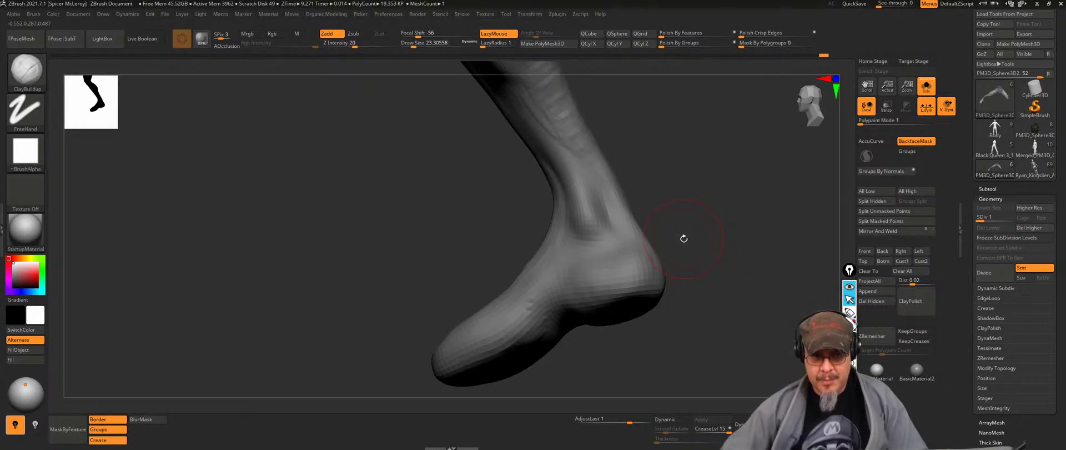
{"action": "mouse_move", "coordinate": [684, 236]}
{"action": "right_mouse_down"}
{"action": "mouse_move", "coordinate": [696, 257]}
{"action": "mouse_move", "coordinate": [707, 234]}
{"action": "mouse_move", "coordinate": [638, 233]}
{"action": "right_mouse_up"}
{"action": "key", "text": "b"}
{"action": "key", "text": "m"}
{"action": "key", "text": "v"}
{"action": "key", "text": "s"}
{"action": "left_click_drag", "start_coordinate": [605, 251], "coordinate": [595, 247]}
{"action": "right_click_drag", "start_coordinate": [685, 221], "coordinate": [564, 245]}
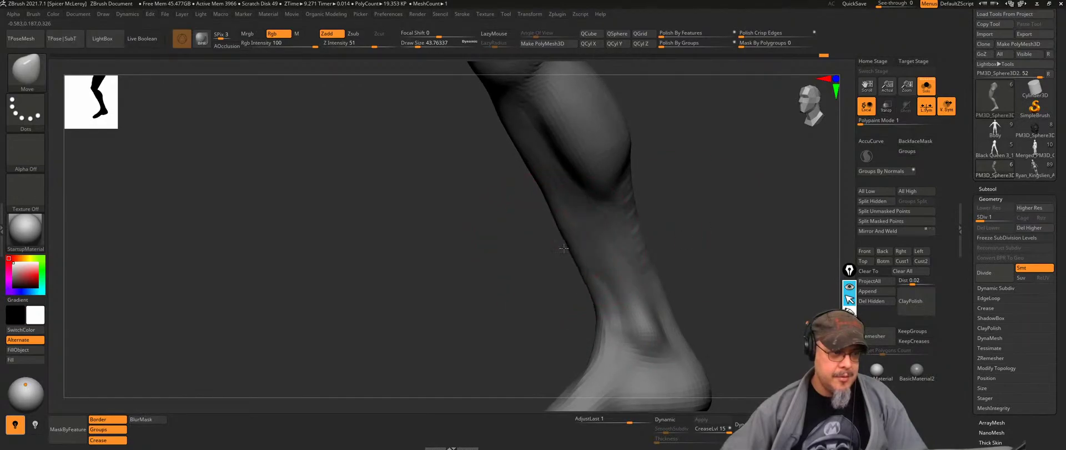
{"action": "left_click_drag", "start_coordinate": [546, 201], "coordinate": [537, 203]}
Step: Adjust the silhouette of the calf and shin with the Move brush and smooth the calf surface
{"action": "right_click_drag", "start_coordinate": [590, 303], "coordinate": [549, 254]}
{"action": "left_click_drag", "start_coordinate": [546, 284], "coordinate": [554, 291]}
{"action": "mouse_move", "coordinate": [521, 323]}
{"action": "left_mouse_down"}
{"action": "mouse_move", "coordinate": [528, 336]}
{"action": "mouse_move", "coordinate": [538, 308]}
{"action": "left_mouse_up"}
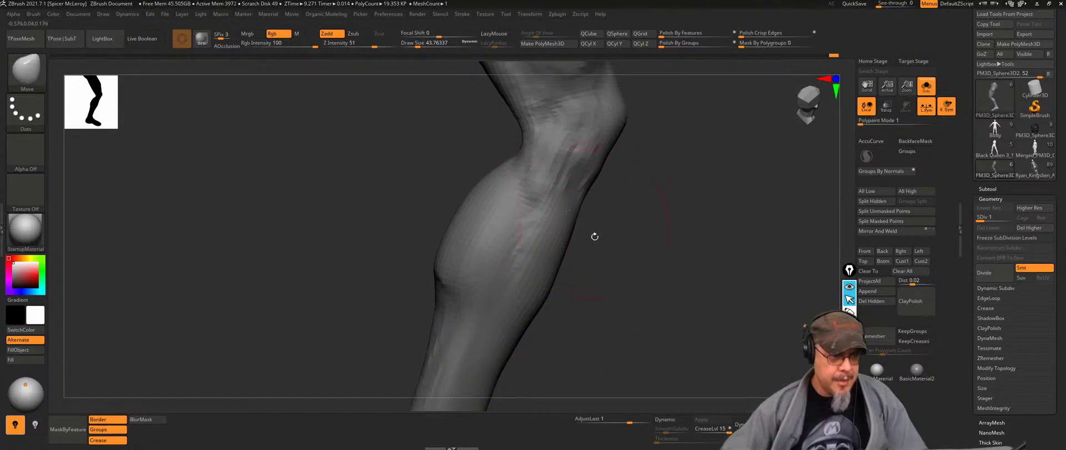
{"action": "mouse_move", "coordinate": [598, 266]}
{"action": "left_mouse_down"}
{"action": "mouse_move", "coordinate": [538, 261]}
{"action": "mouse_move", "coordinate": [580, 281]}
{"action": "mouse_move", "coordinate": [623, 283]}
{"action": "mouse_move", "coordinate": [638, 257]}
{"action": "mouse_move", "coordinate": [491, 242]}
{"action": "left_mouse_up"}
{"action": "key", "text": "shift"}
{"action": "mouse_move", "coordinate": [459, 272]}
{"action": "left_mouse_down"}
{"action": "mouse_move", "coordinate": [609, 233]}
{"action": "mouse_move", "coordinate": [662, 238]}
{"action": "mouse_move", "coordinate": [611, 261]}
{"action": "mouse_move", "coordinate": [633, 281]}
{"action": "mouse_move", "coordinate": [625, 272]}
{"action": "mouse_move", "coordinate": [689, 288]}
{"action": "left_mouse_up"}
Step: Nudge the side contour of the knee with the Move brush at a draw size of about 16 and smooth it
{"action": "key", "text": "s"}
{"action": "left_click_drag", "start_coordinate": [534, 270], "coordinate": [534, 261]}
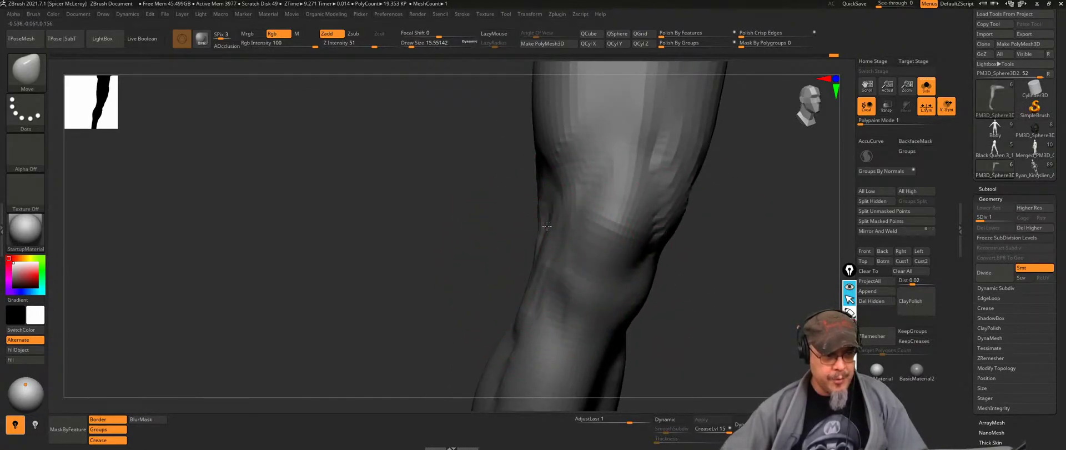
{"action": "key", "text": "shift"}
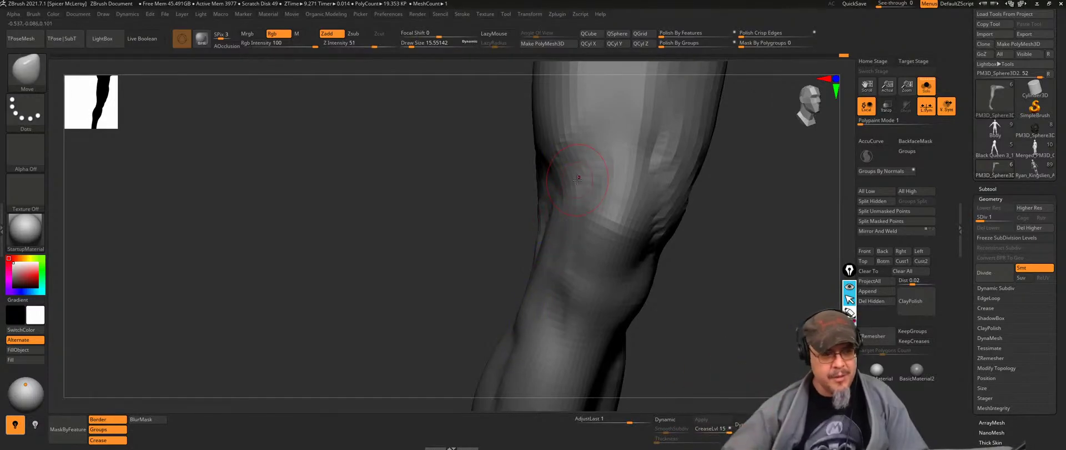
{"action": "left_click_drag", "start_coordinate": [730, 269], "coordinate": [722, 253]}
Step: Build up the kneecap and the tendon below it with the ClayBuildup brush and smooth the surrounding knee forms
{"action": "key", "text": "b"}
{"action": "key", "text": "c"}
{"action": "key", "text": "b"}
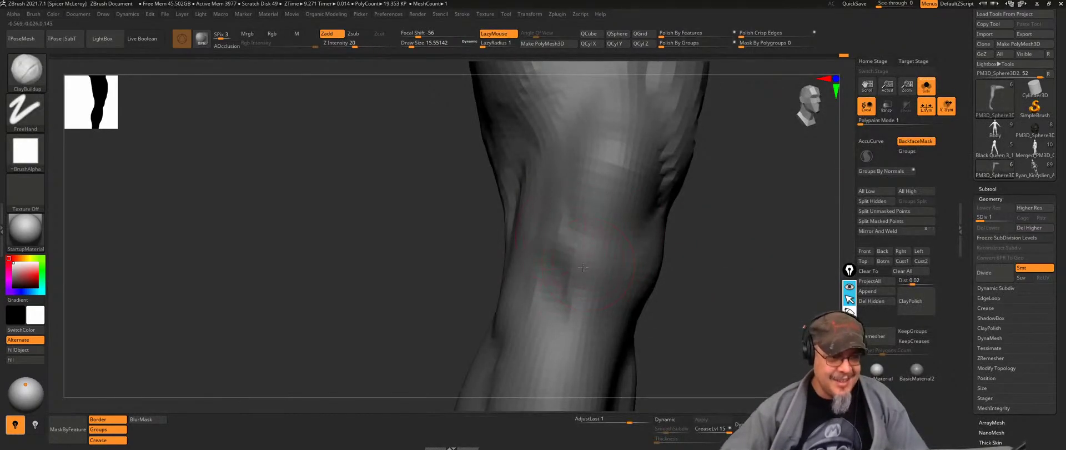
{"action": "left_click_drag", "start_coordinate": [722, 265], "coordinate": [717, 240]}
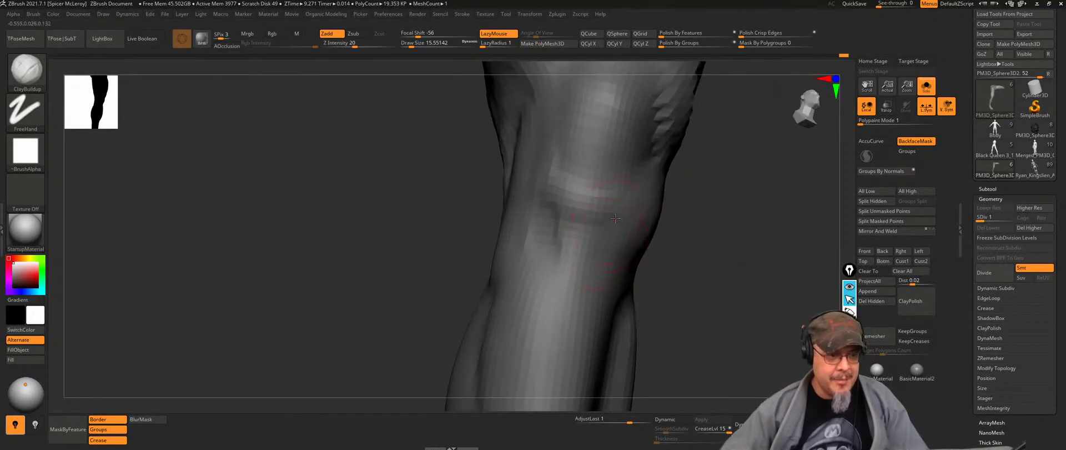
{"action": "key", "text": "shift"}
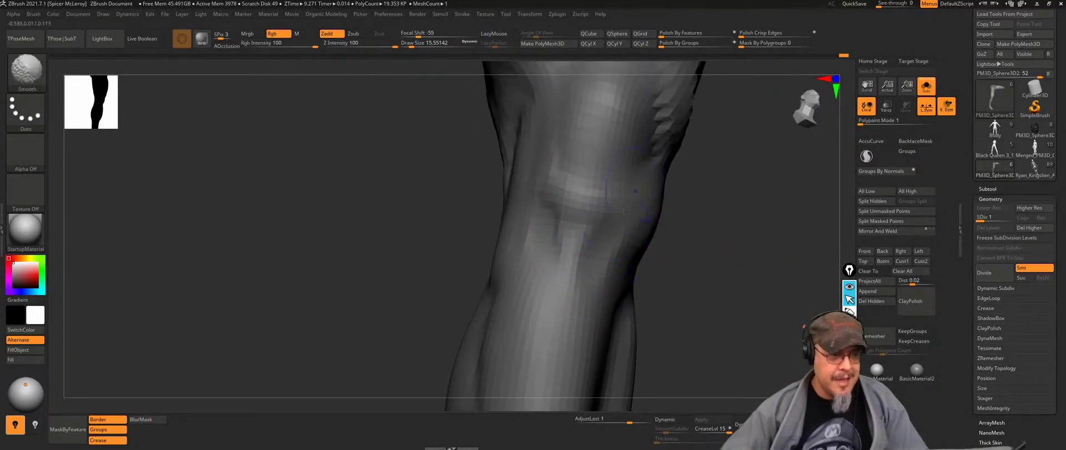
{"action": "mouse_move", "coordinate": [724, 212]}
{"action": "left_mouse_down"}
{"action": "mouse_move", "coordinate": [561, 269]}
{"action": "mouse_move", "coordinate": [577, 261]}
{"action": "left_mouse_up"}
{"action": "right_click_drag", "start_coordinate": [577, 260], "coordinate": [571, 288]}
{"action": "key", "text": "shift"}
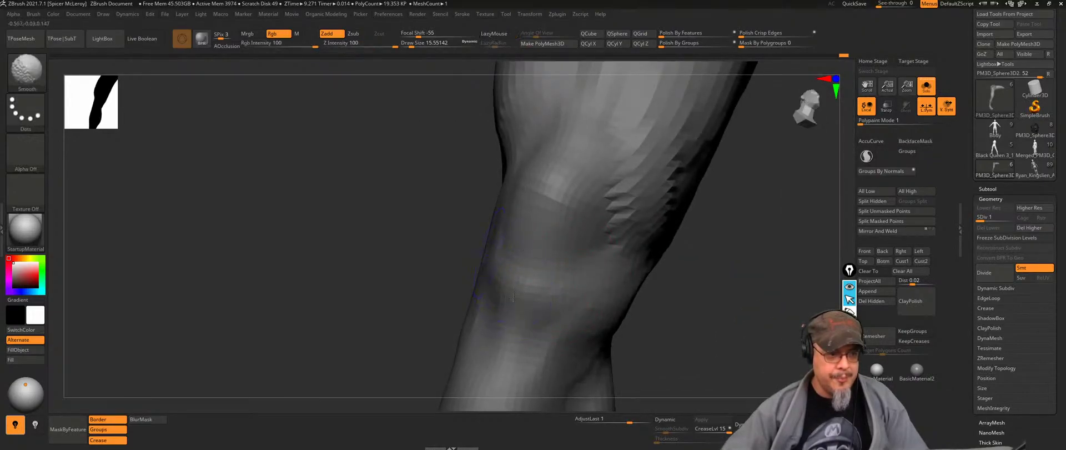
{"action": "mouse_move", "coordinate": [724, 267]}
{"action": "left_mouse_down"}
{"action": "mouse_move", "coordinate": [657, 217]}
{"action": "mouse_move", "coordinate": [675, 195]}
{"action": "left_mouse_up"}
{"action": "key", "text": "shift"}
Step: Add muscle volume along the lower thigh above the knee with a draw size of about 27 and smooth it
{"action": "mouse_move", "coordinate": [762, 206]}
{"action": "left_mouse_down", "text": "alt"}
{"action": "mouse_move", "coordinate": [635, 295]}
{"action": "mouse_move", "coordinate": [659, 298]}
{"action": "mouse_move", "coordinate": [617, 300]}
{"action": "left_mouse_up", "text": "alt"}
{"action": "key", "text": "s"}
{"action": "left_click_drag", "start_coordinate": [498, 288], "coordinate": [502, 289]}
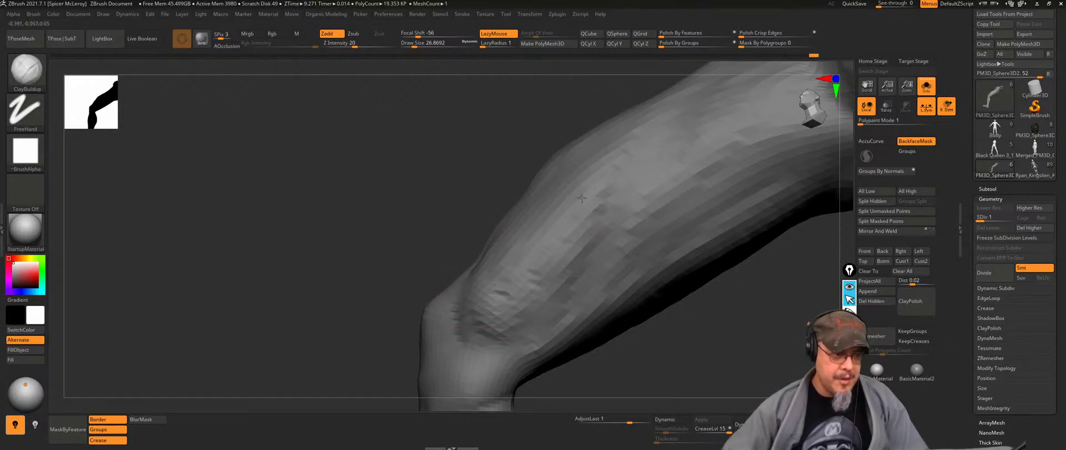
{"action": "left_click_drag", "start_coordinate": [518, 301], "coordinate": [540, 211], "text": "shift"}
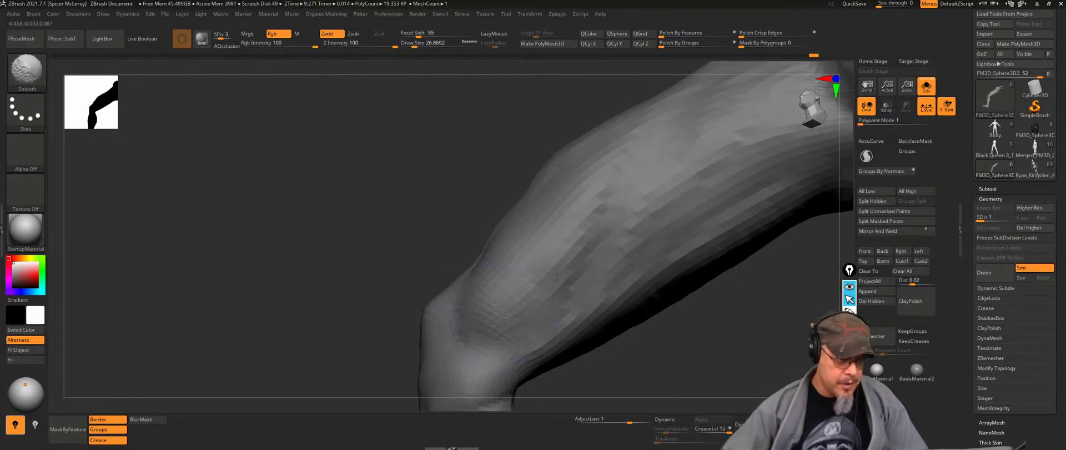
{"action": "left_click_drag", "start_coordinate": [373, 250], "coordinate": [361, 317], "text": "alt"}
{"action": "left_click_drag", "start_coordinate": [400, 244], "coordinate": [327, 298], "text": "alt"}
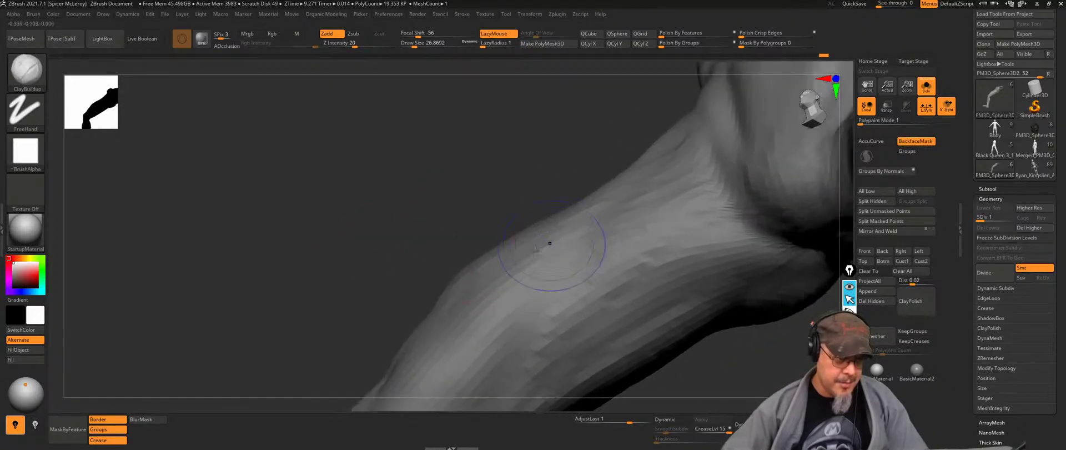
{"action": "right_click_drag", "start_coordinate": [553, 193], "coordinate": [517, 180]}
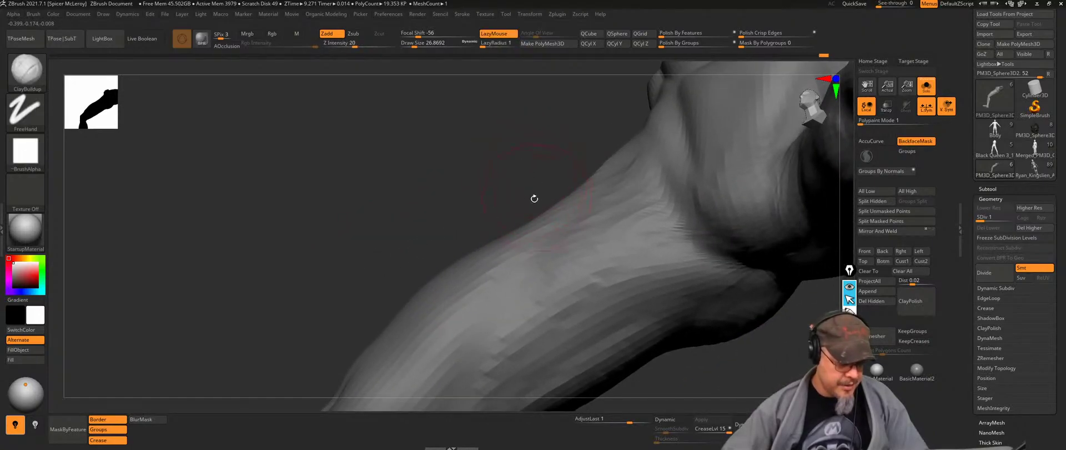
Step: Adjust the front contour of the thigh with the Move brush and smooth the outer thigh
{"action": "key", "text": "b"}
{"action": "key", "text": "m"}
{"action": "key", "text": "v"}
{"action": "mouse_move", "coordinate": [505, 199]}
{"action": "left_mouse_down"}
{"action": "mouse_move", "coordinate": [481, 200]}
{"action": "mouse_move", "coordinate": [545, 197]}
{"action": "mouse_move", "coordinate": [617, 240]}
{"action": "mouse_move", "coordinate": [605, 216]}
{"action": "mouse_move", "coordinate": [626, 203]}
{"action": "mouse_move", "coordinate": [616, 237]}
{"action": "mouse_move", "coordinate": [589, 247]}
{"action": "left_mouse_up"}
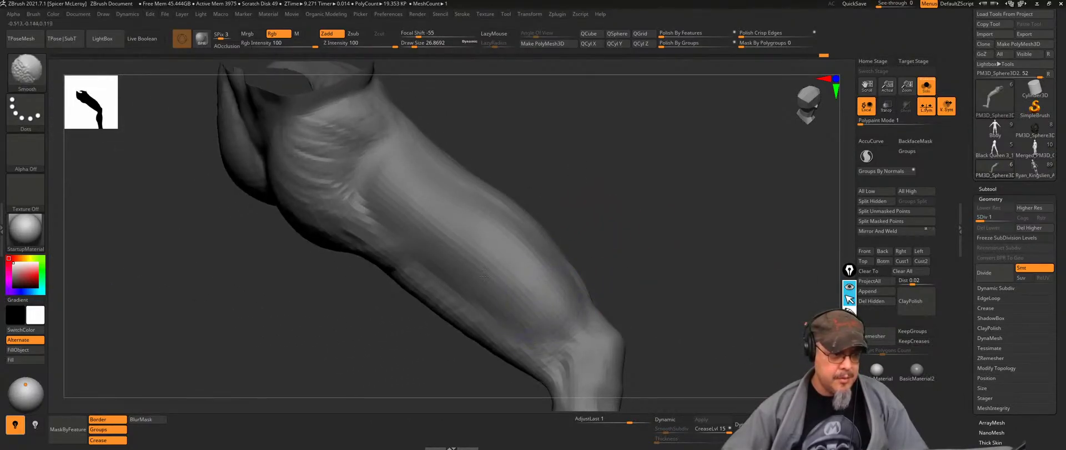
{"action": "left_click_drag", "start_coordinate": [609, 209], "coordinate": [661, 240], "text": "alt"}
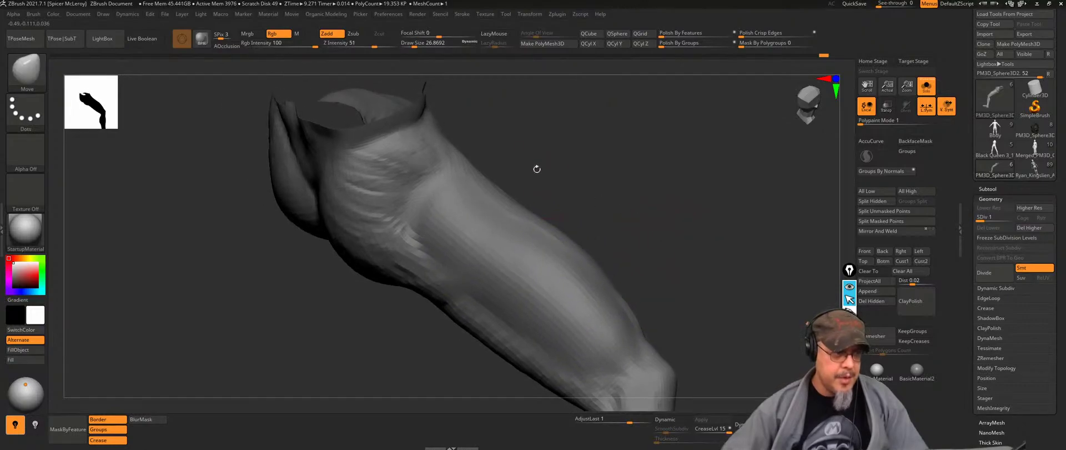
Step: Build up the outer thigh and hamstring with the ClayBuildup brush and smooth the strokes
{"action": "key", "text": "b"}
{"action": "key", "text": "c"}
{"action": "key", "text": "b"}
{"action": "key", "text": "shift"}
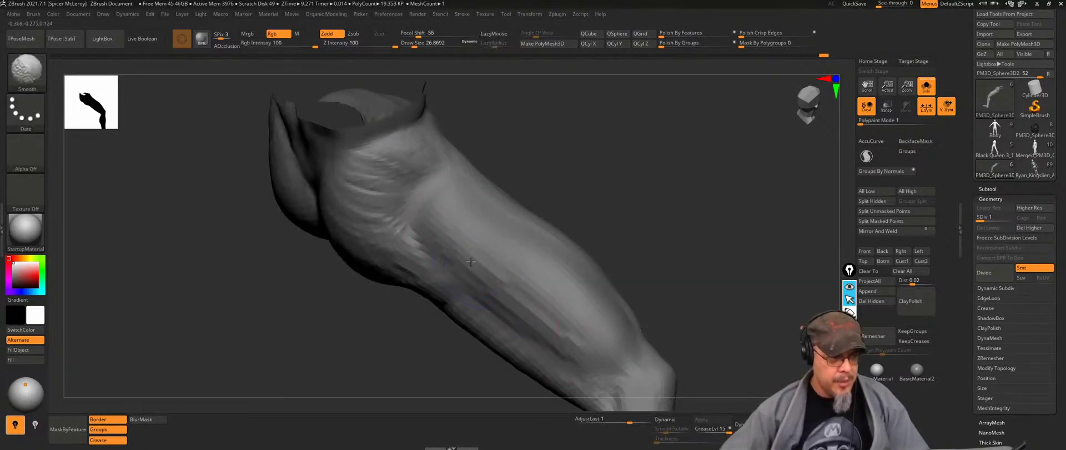
{"action": "left_click_drag", "start_coordinate": [589, 178], "coordinate": [634, 210]}
Step: Sculpt the front and inner thigh muscles up to the groin with ClayBuildup and smooth them
{"action": "mouse_move", "coordinate": [633, 210]}
{"action": "right_mouse_down"}
{"action": "mouse_move", "coordinate": [626, 243]}
{"action": "mouse_move", "coordinate": [503, 314]}
{"action": "right_mouse_up"}
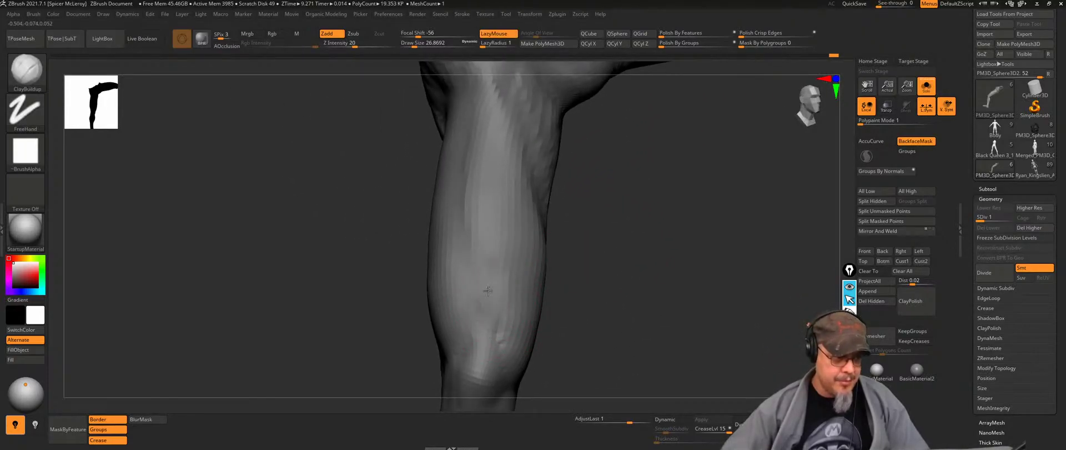
{"action": "key", "text": "shift"}
{"action": "mouse_move", "coordinate": [592, 285]}
{"action": "left_mouse_down", "text": "alt"}
{"action": "mouse_move", "coordinate": [611, 234]}
{"action": "mouse_move", "coordinate": [586, 318]}
{"action": "left_mouse_up", "text": "alt"}
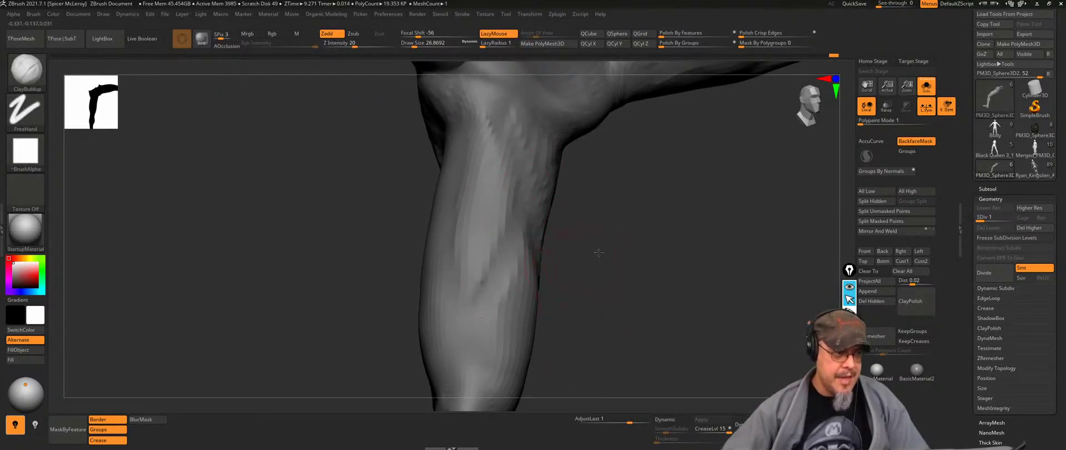
{"action": "right_click_drag", "start_coordinate": [595, 253], "coordinate": [478, 166]}
{"action": "right_click_drag", "start_coordinate": [473, 256], "coordinate": [514, 232]}
{"action": "key", "text": "shift"}
{"action": "mouse_move", "coordinate": [628, 276]}
{"action": "right_mouse_down"}
{"action": "mouse_move", "coordinate": [603, 219]}
{"action": "mouse_move", "coordinate": [588, 295]}
{"action": "mouse_move", "coordinate": [513, 178]}
{"action": "right_mouse_up"}
{"action": "key", "text": "shift"}
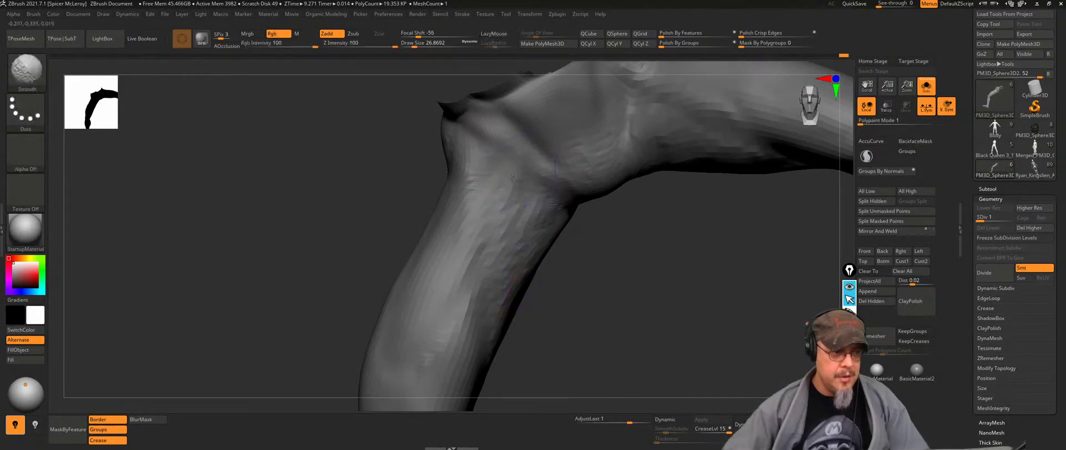
Step: Refine the inner thigh muscles above the knee and the hamstring along the back of the outer thigh
{"action": "mouse_move", "coordinate": [515, 344]}
{"action": "right_mouse_down"}
{"action": "mouse_move", "coordinate": [626, 228]}
{"action": "mouse_move", "coordinate": [609, 214]}
{"action": "mouse_move", "coordinate": [483, 220]}
{"action": "mouse_move", "coordinate": [526, 245]}
{"action": "right_mouse_up"}
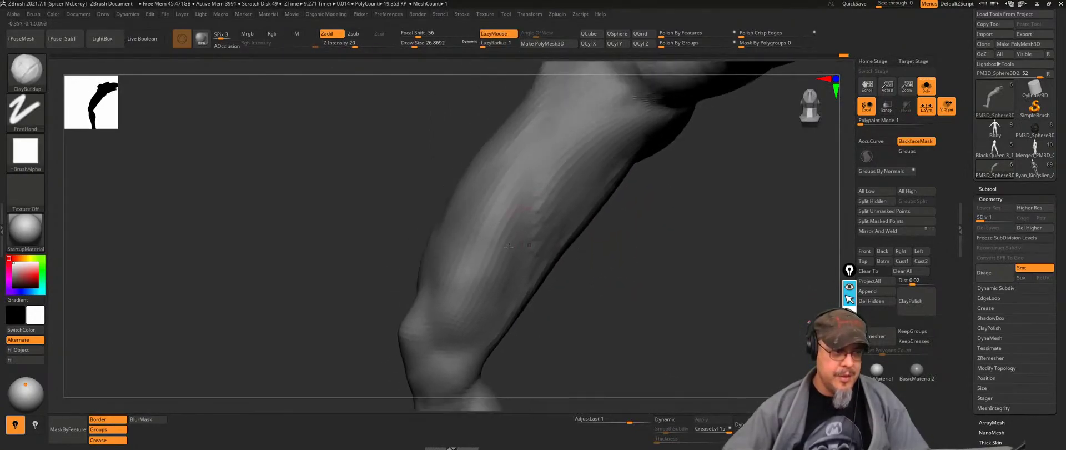
{"action": "right_click_drag", "start_coordinate": [589, 277], "coordinate": [506, 298]}
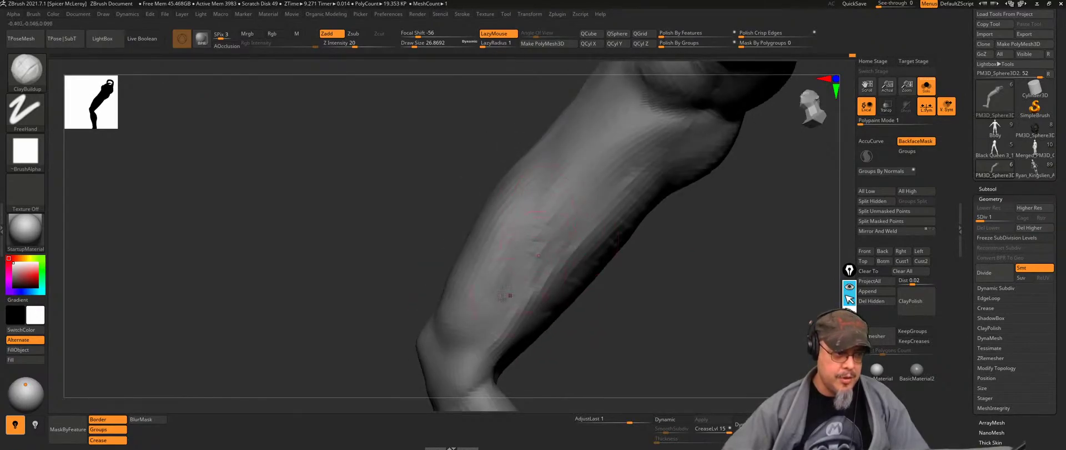
{"action": "mouse_move", "coordinate": [516, 246]}
{"action": "right_mouse_down"}
{"action": "mouse_move", "coordinate": [664, 265]}
{"action": "mouse_move", "coordinate": [636, 245]}
{"action": "mouse_move", "coordinate": [426, 228]}
{"action": "right_mouse_up"}
{"action": "right_click_drag", "start_coordinate": [471, 361], "coordinate": [598, 226]}
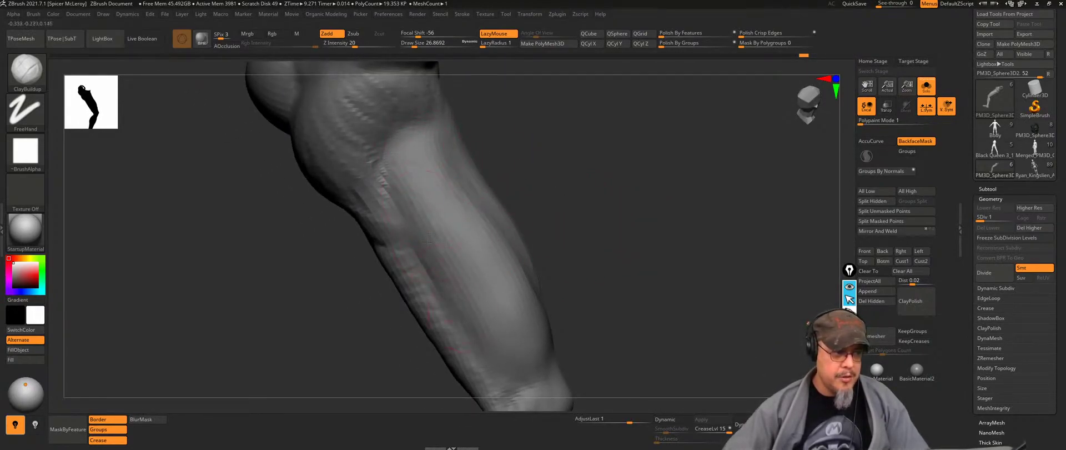
{"action": "key", "text": "shift"}
Step: Build up the side of the hip between the buttock and the top of the thigh
{"action": "mouse_move", "coordinate": [444, 162]}
{"action": "right_mouse_down"}
{"action": "mouse_move", "coordinate": [482, 183]}
{"action": "mouse_move", "coordinate": [590, 171]}
{"action": "mouse_move", "coordinate": [666, 240]}
{"action": "mouse_move", "coordinate": [513, 205]}
{"action": "mouse_move", "coordinate": [483, 219]}
{"action": "right_mouse_up"}
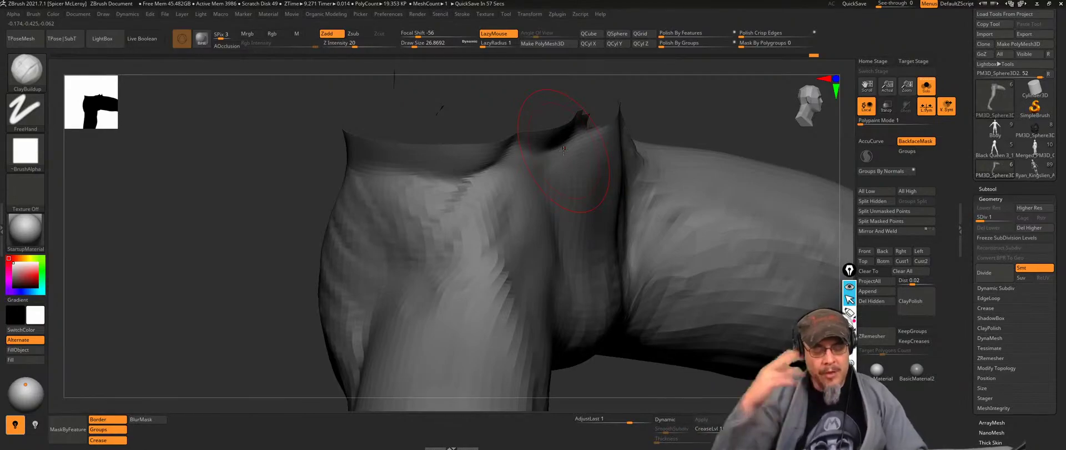
{"action": "left_click_drag", "start_coordinate": [185, 309], "coordinate": [455, 200]}
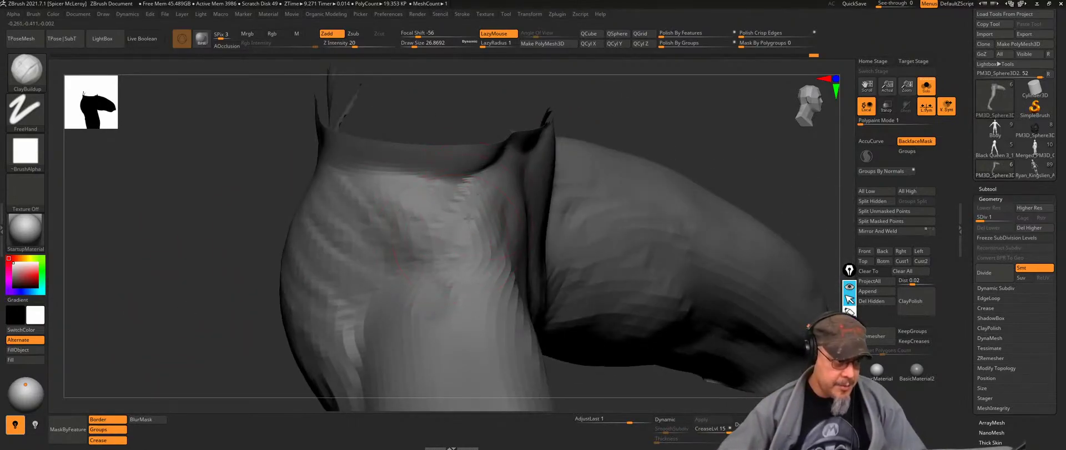
{"action": "mouse_move", "coordinate": [391, 207]}
{"action": "left_mouse_down"}
{"action": "mouse_move", "coordinate": [371, 265]}
{"action": "mouse_move", "coordinate": [356, 259]}
{"action": "mouse_move", "coordinate": [361, 278]}
{"action": "left_mouse_up"}
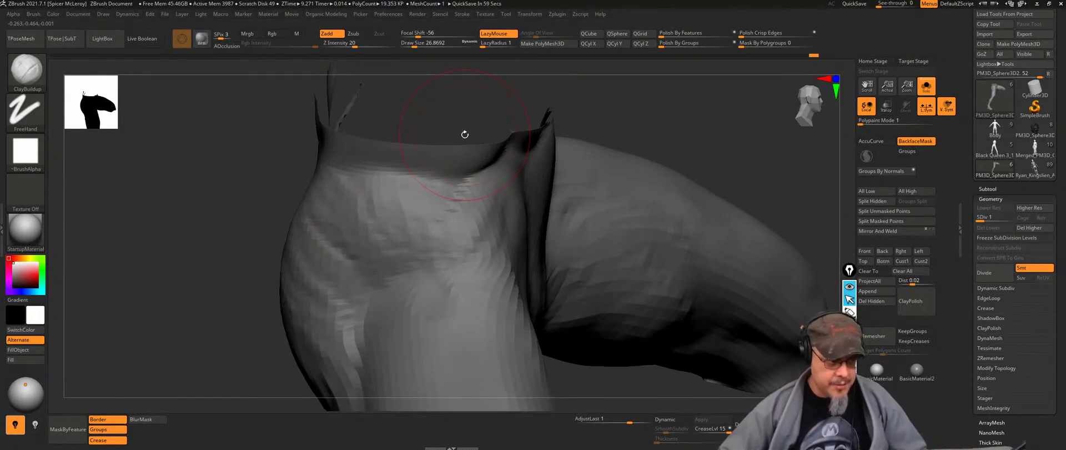
Step: Add clay at the front of the hip where the thigh muscles originate and smooth the transition
{"action": "right_click_drag", "start_coordinate": [540, 240], "coordinate": [436, 184]}
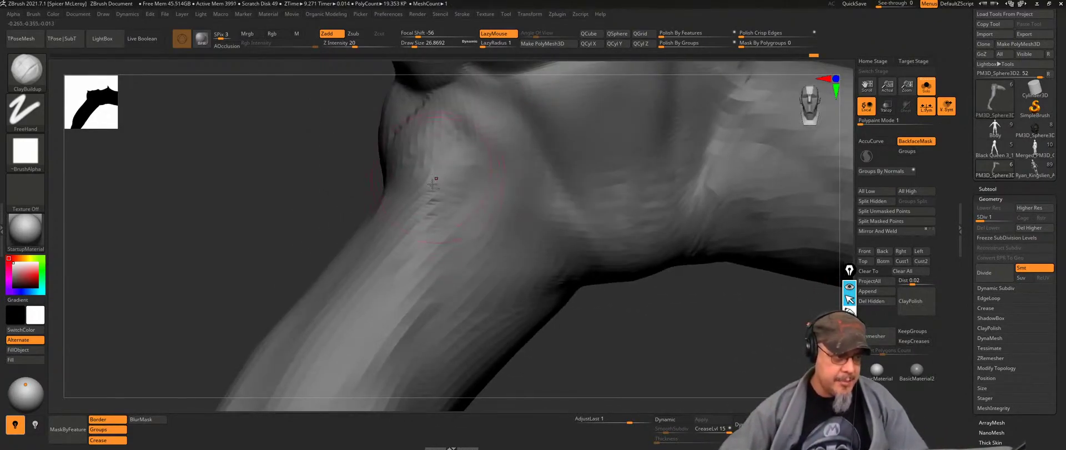
{"action": "mouse_move", "coordinate": [415, 172]}
{"action": "left_mouse_down"}
{"action": "mouse_move", "coordinate": [449, 152]}
{"action": "mouse_move", "coordinate": [438, 216]}
{"action": "left_mouse_up"}
{"action": "mouse_move", "coordinate": [454, 240]}
{"action": "right_mouse_down", "text": "ctrl"}
{"action": "mouse_move", "coordinate": [449, 215]}
{"action": "mouse_move", "coordinate": [475, 207]}
{"action": "right_mouse_up", "text": "ctrl"}
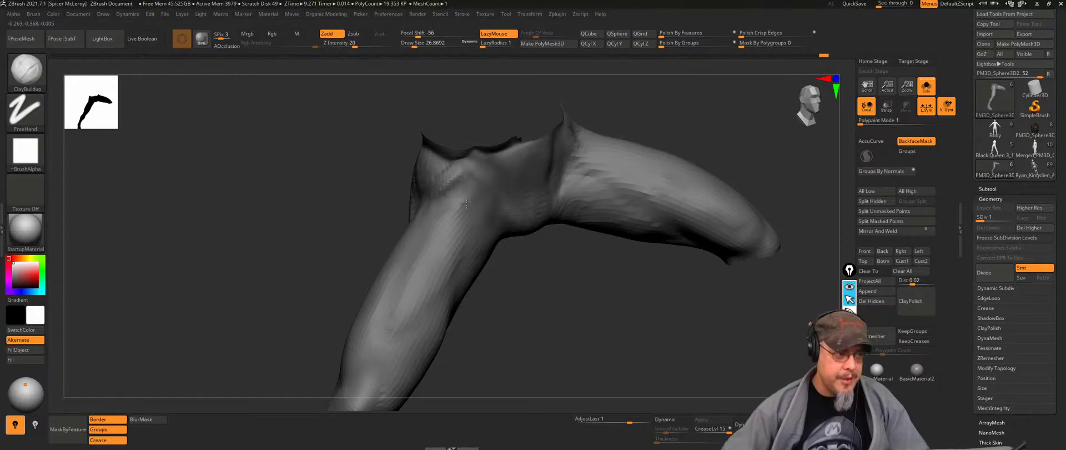
{"action": "key", "text": "shift"}
Step: Define the inner thigh muscle running down to the knee and smooth its transition into the knee
{"action": "mouse_move", "coordinate": [541, 276]}
{"action": "right_mouse_down"}
{"action": "mouse_move", "coordinate": [479, 198]}
{"action": "mouse_move", "coordinate": [485, 219]}
{"action": "right_mouse_up"}
{"action": "left_click_drag", "start_coordinate": [450, 374], "coordinate": [513, 325]}
{"action": "right_click_drag", "start_coordinate": [514, 325], "coordinate": [499, 231]}
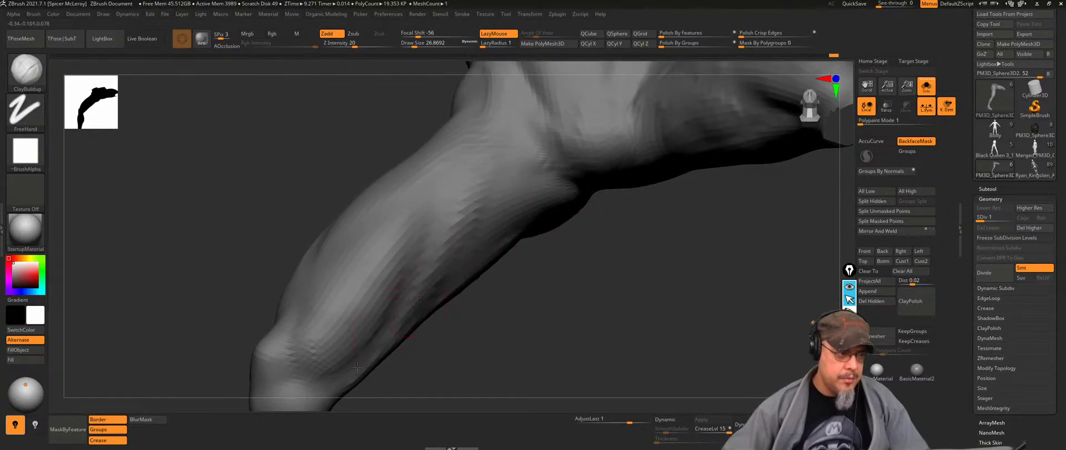
{"action": "right_click_drag", "start_coordinate": [367, 360], "coordinate": [560, 241]}
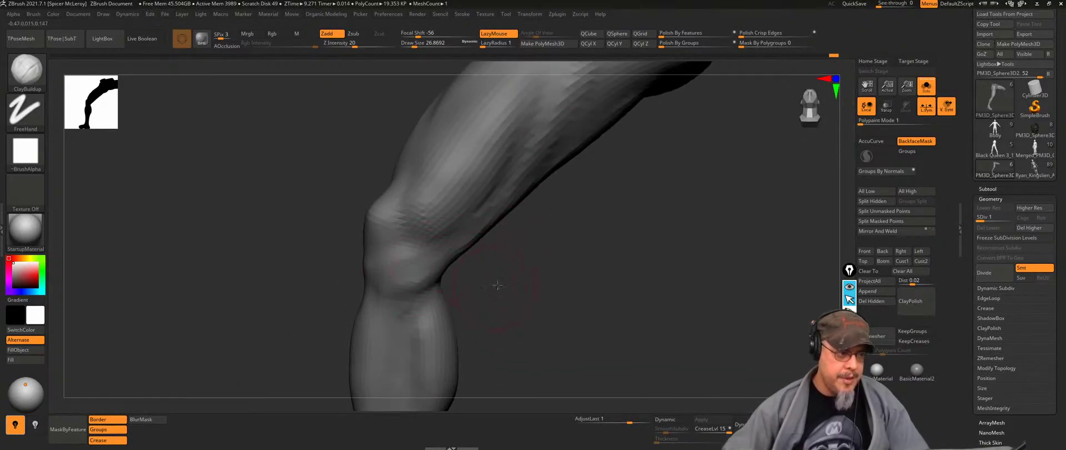
{"action": "right_click_drag", "start_coordinate": [496, 288], "coordinate": [393, 263]}
{"action": "key", "text": "shift"}
{"action": "mouse_move", "coordinate": [500, 292]}
{"action": "right_mouse_down"}
{"action": "mouse_move", "coordinate": [536, 207]}
{"action": "mouse_move", "coordinate": [548, 279]}
{"action": "right_mouse_up"}
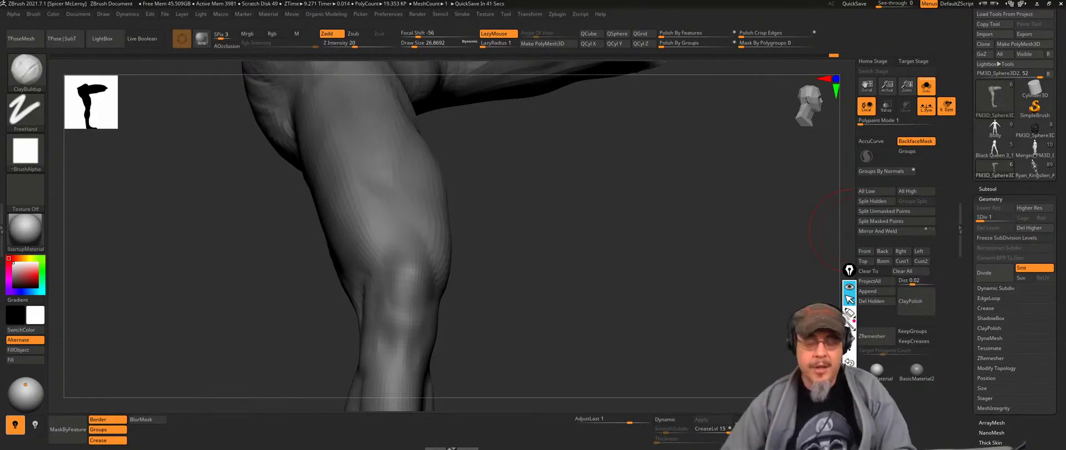
Step: Build up the long muscle form down the front of the upper thigh and smooth it
{"action": "mouse_move", "coordinate": [617, 278]}
{"action": "left_mouse_down"}
{"action": "mouse_move", "coordinate": [609, 248]}
{"action": "mouse_move", "coordinate": [558, 275]}
{"action": "mouse_move", "coordinate": [572, 339]}
{"action": "left_mouse_up"}
{"action": "mouse_move", "coordinate": [509, 302]}
{"action": "left_mouse_down"}
{"action": "mouse_move", "coordinate": [541, 231]}
{"action": "mouse_move", "coordinate": [541, 280]}
{"action": "left_mouse_up"}
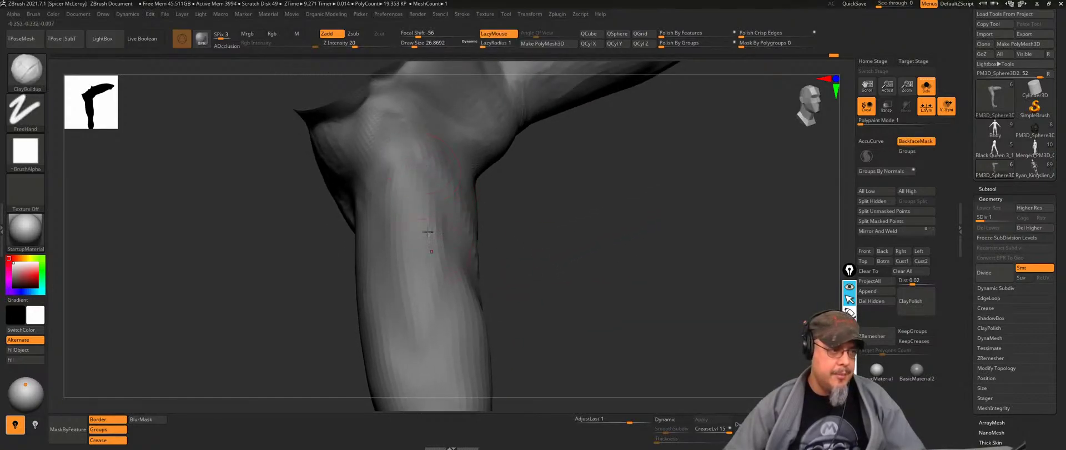
{"action": "key", "text": "shift"}
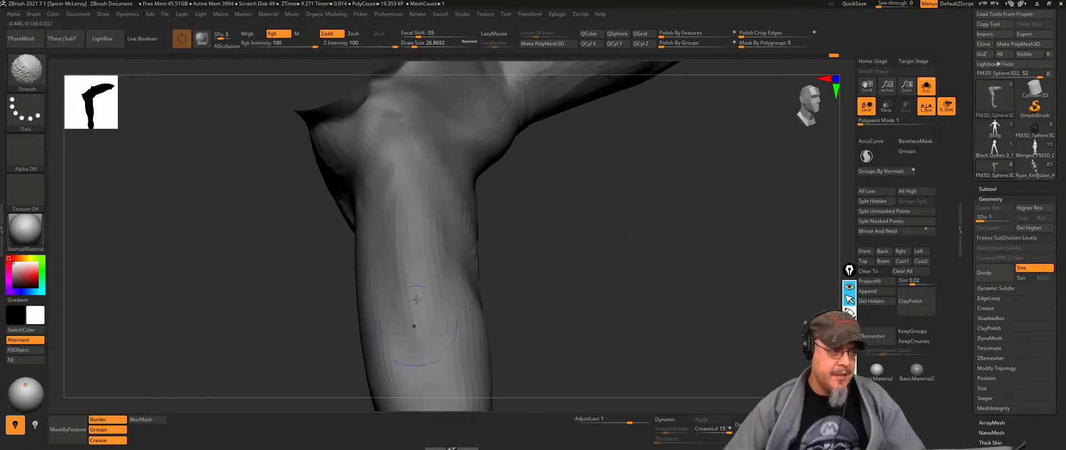
{"action": "mouse_move", "coordinate": [608, 239]}
{"action": "left_mouse_down"}
{"action": "mouse_move", "coordinate": [574, 274]}
{"action": "mouse_move", "coordinate": [592, 310]}
{"action": "mouse_move", "coordinate": [458, 225]}
{"action": "left_mouse_up"}
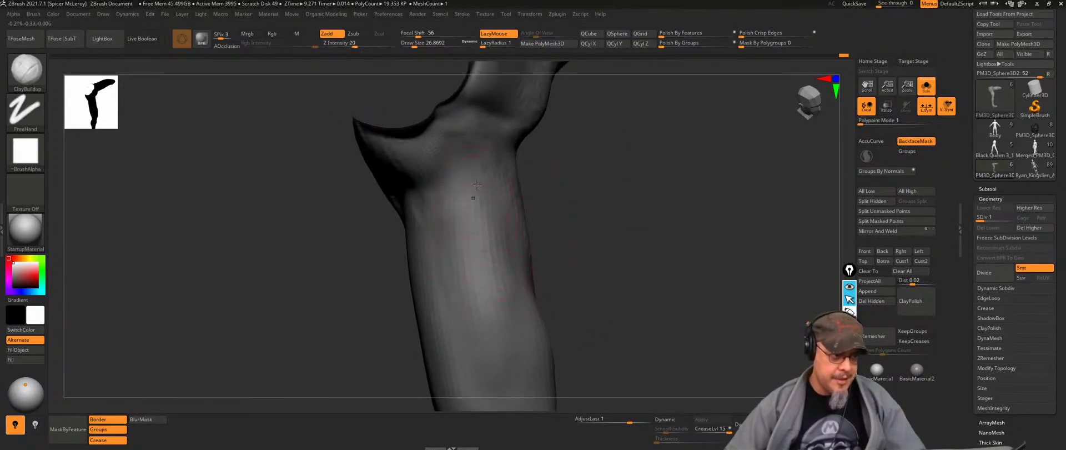
{"action": "key", "text": "shift"}
Step: Add clay along the front of the upper thigh toward the hip
{"action": "mouse_move", "coordinate": [493, 334]}
{"action": "left_mouse_down"}
{"action": "mouse_move", "coordinate": [558, 276]}
{"action": "mouse_move", "coordinate": [549, 238]}
{"action": "mouse_move", "coordinate": [533, 228]}
{"action": "left_mouse_up"}
{"action": "left_click_drag", "start_coordinate": [558, 261], "coordinate": [599, 278]}
{"action": "mouse_move", "coordinate": [584, 235]}
{"action": "left_mouse_down"}
{"action": "mouse_move", "coordinate": [585, 269]}
{"action": "mouse_move", "coordinate": [460, 217]}
{"action": "left_mouse_up"}
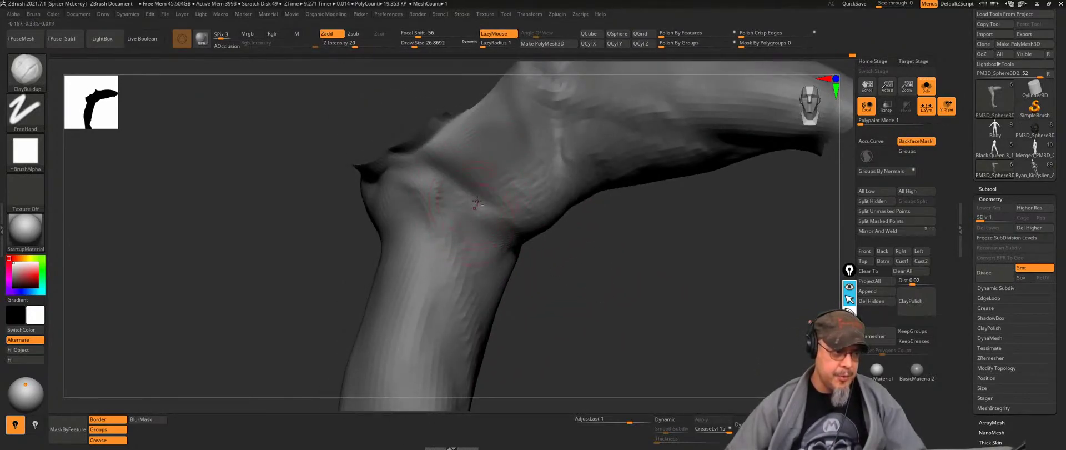
Step: Build up the muscle forms where the inner thigh meets the groin
{"action": "mouse_move", "coordinate": [482, 251]}
{"action": "left_mouse_down"}
{"action": "mouse_move", "coordinate": [571, 202]}
{"action": "mouse_move", "coordinate": [578, 250]}
{"action": "mouse_move", "coordinate": [468, 222]}
{"action": "left_mouse_up"}
{"action": "mouse_move", "coordinate": [593, 268]}
{"action": "left_mouse_down"}
{"action": "mouse_move", "coordinate": [517, 233]}
{"action": "mouse_move", "coordinate": [483, 247]}
{"action": "mouse_move", "coordinate": [517, 248]}
{"action": "mouse_move", "coordinate": [508, 255]}
{"action": "left_mouse_up"}
{"action": "mouse_move", "coordinate": [578, 328]}
{"action": "left_mouse_down"}
{"action": "mouse_move", "coordinate": [571, 267]}
{"action": "mouse_move", "coordinate": [517, 302]}
{"action": "left_mouse_up"}
{"action": "mouse_move", "coordinate": [519, 268]}
{"action": "left_mouse_down"}
{"action": "mouse_move", "coordinate": [510, 249]}
{"action": "mouse_move", "coordinate": [538, 288]}
{"action": "left_mouse_up"}
{"action": "left_click_drag", "start_coordinate": [497, 261], "coordinate": [483, 283]}
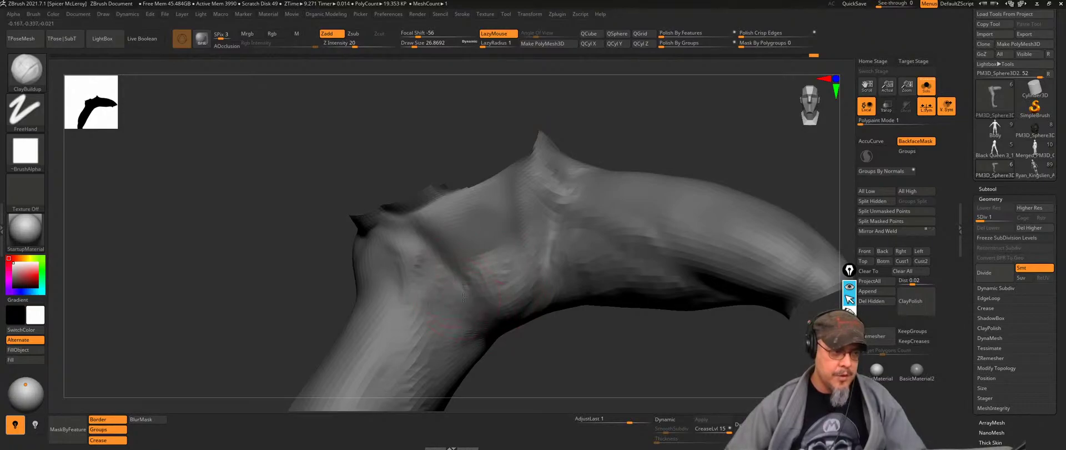
Step: Smooth the groin strokes and add clay along the upper edge of the hip, blending it into the thigh
{"action": "key", "text": "shift"}
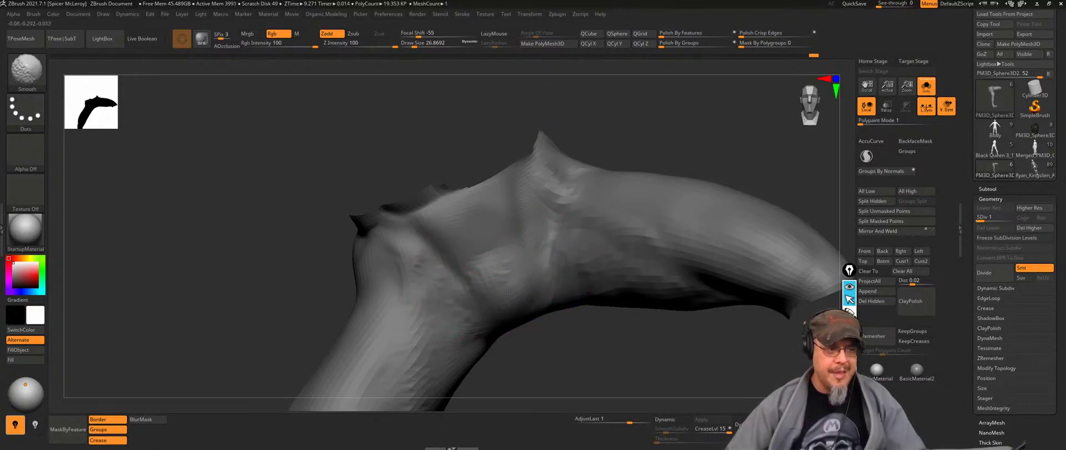
{"action": "right_click_drag", "start_coordinate": [540, 197], "coordinate": [494, 259]}
{"action": "key", "text": "shift"}
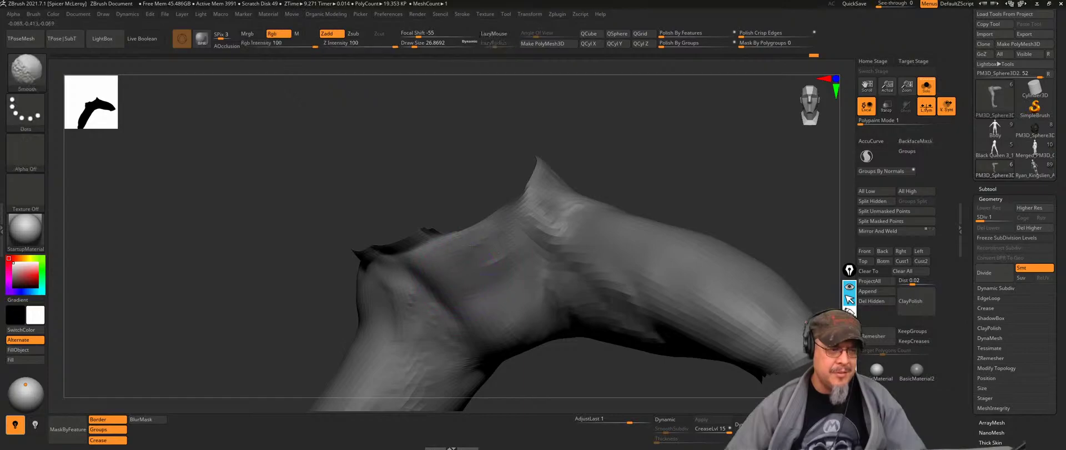
{"action": "left_click_drag", "start_coordinate": [424, 261], "coordinate": [456, 253]}
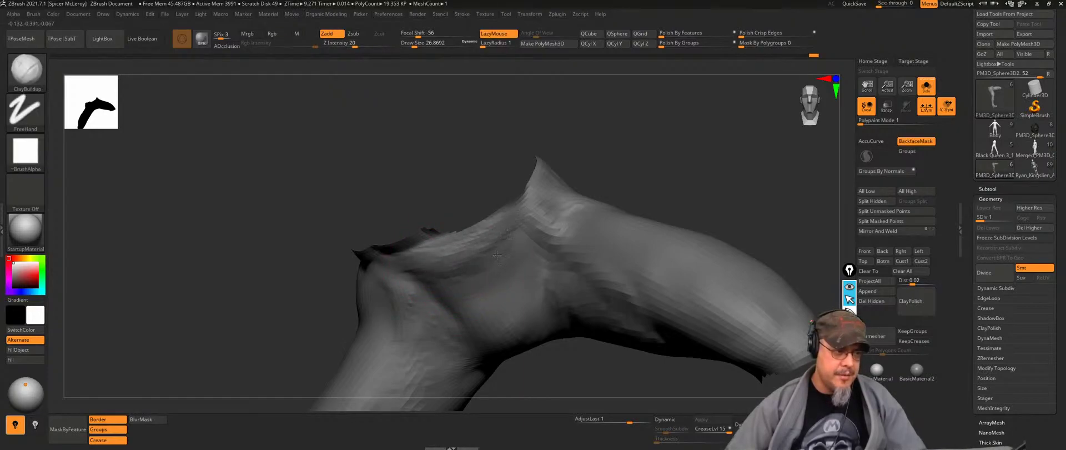
{"action": "key", "text": "shift"}
{"action": "mouse_move", "coordinate": [477, 250]}
{"action": "right_mouse_down"}
{"action": "mouse_move", "coordinate": [448, 223]}
{"action": "mouse_move", "coordinate": [654, 179]}
{"action": "mouse_move", "coordinate": [687, 151]}
{"action": "mouse_move", "coordinate": [561, 307]}
{"action": "mouse_move", "coordinate": [587, 233]}
{"action": "mouse_move", "coordinate": [567, 274]}
{"action": "mouse_move", "coordinate": [590, 271]}
{"action": "mouse_move", "coordinate": [472, 246]}
{"action": "right_mouse_up"}
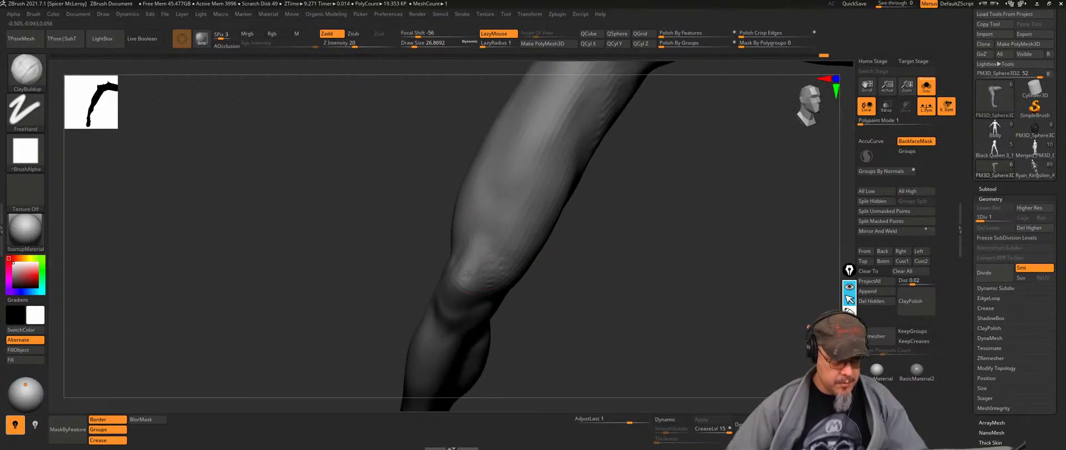
Step: Build up and smooth the muscle forms around the back of the shoulder and armpit on the full figure
{"action": "right_click_drag", "start_coordinate": [602, 283], "coordinate": [450, 305]}
{"action": "right_click_drag", "start_coordinate": [417, 140], "coordinate": [489, 312], "text": "alt"}
{"action": "right_click_drag", "start_coordinate": [556, 83], "coordinate": [556, 227], "text": "alt"}
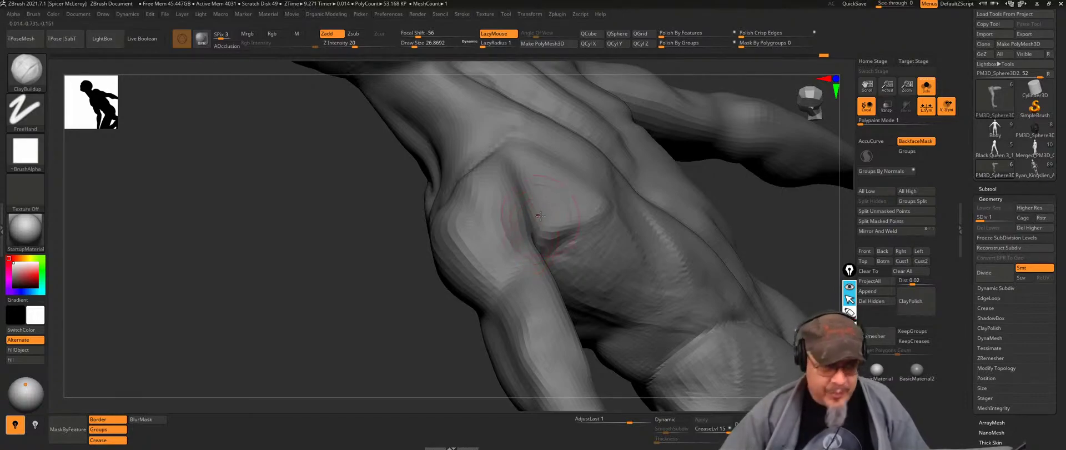
{"action": "mouse_move", "coordinate": [543, 177]}
{"action": "right_mouse_down"}
{"action": "mouse_move", "coordinate": [576, 143]}
{"action": "mouse_move", "coordinate": [676, 185]}
{"action": "mouse_move", "coordinate": [655, 159]}
{"action": "mouse_move", "coordinate": [657, 190]}
{"action": "mouse_move", "coordinate": [555, 192]}
{"action": "mouse_move", "coordinate": [491, 234]}
{"action": "right_mouse_up"}
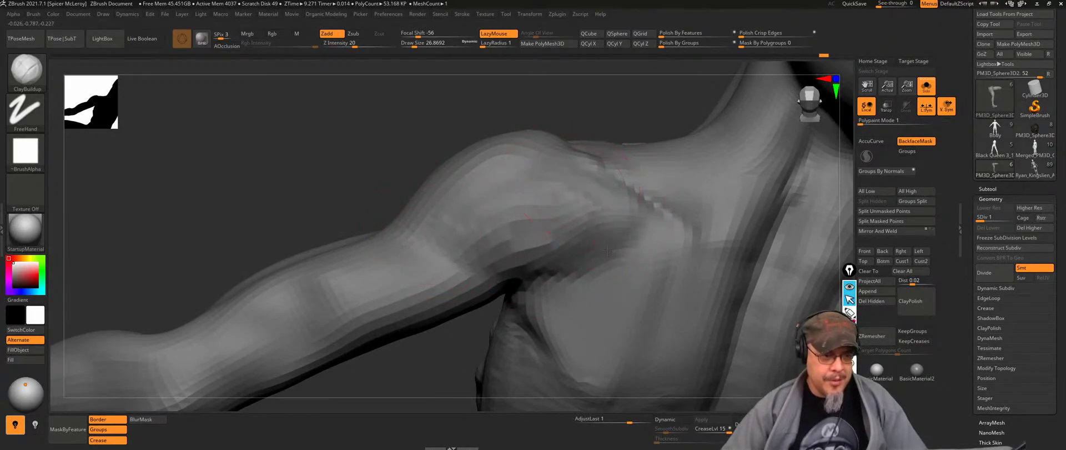
{"action": "key", "text": "shift"}
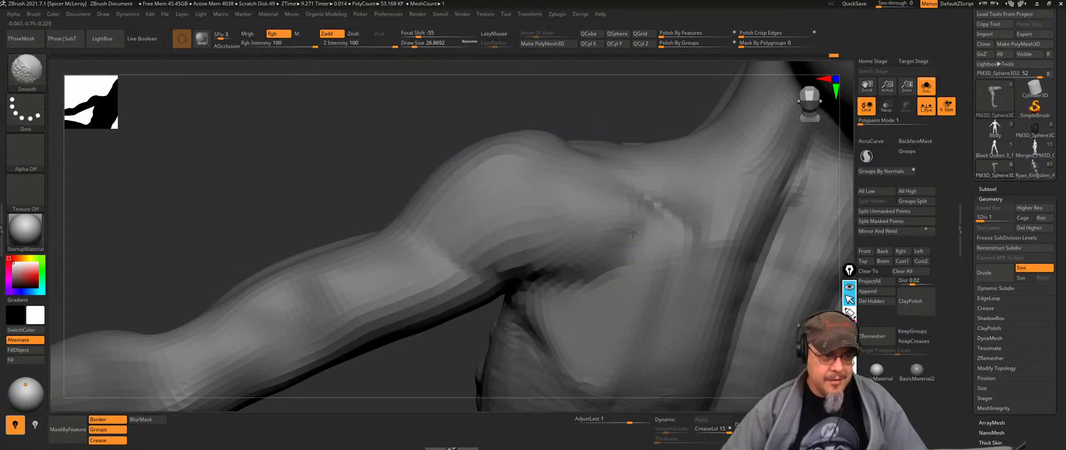
{"action": "mouse_move", "coordinate": [388, 333]}
{"action": "right_mouse_down"}
{"action": "mouse_move", "coordinate": [583, 227]}
{"action": "mouse_move", "coordinate": [502, 225]}
{"action": "mouse_move", "coordinate": [537, 178]}
{"action": "right_mouse_up"}
{"action": "left_click_drag", "start_coordinate": [439, 228], "coordinate": [456, 266]}
{"action": "mouse_move", "coordinate": [457, 267]}
{"action": "right_mouse_down"}
{"action": "mouse_move", "coordinate": [435, 190]}
{"action": "mouse_move", "coordinate": [473, 221]}
{"action": "mouse_move", "coordinate": [602, 155]}
{"action": "right_mouse_up"}
Step: Subdivide the body mesh once and refine the muscle forms along the back of the upper arm
{"action": "key", "text": "ctrl+d"}
{"action": "right_click_drag", "start_coordinate": [495, 217], "coordinate": [463, 207]}
{"action": "right_click_drag", "start_coordinate": [436, 247], "coordinate": [533, 233]}
{"action": "left_click_drag", "start_coordinate": [533, 233], "coordinate": [409, 297]}
{"action": "right_click_drag", "start_coordinate": [373, 301], "coordinate": [453, 215]}
{"action": "left_click_drag", "start_coordinate": [459, 223], "coordinate": [387, 260]}
{"action": "mouse_move", "coordinate": [387, 260]}
{"action": "right_mouse_down"}
{"action": "mouse_move", "coordinate": [440, 211]}
{"action": "mouse_move", "coordinate": [387, 202]}
{"action": "right_mouse_up"}
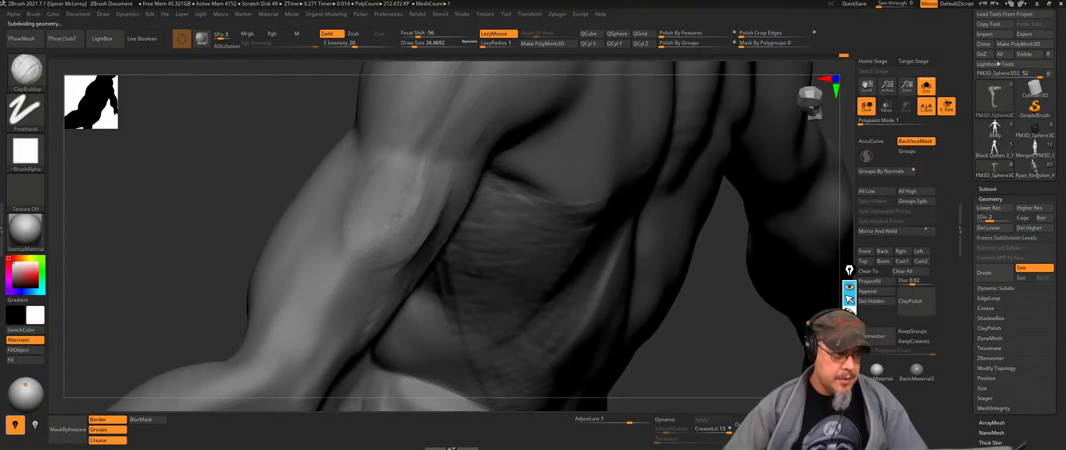
Step: Define the bony point of the elbow and its transition into the forearm
{"action": "right_click_drag", "start_coordinate": [383, 266], "coordinate": [434, 167]}
{"action": "right_click_drag", "start_coordinate": [401, 279], "coordinate": [371, 293]}
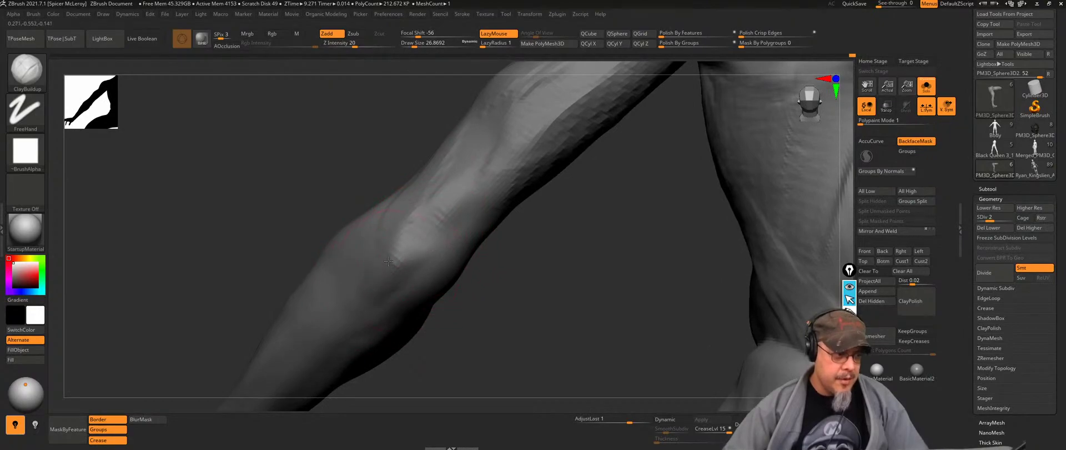
{"action": "mouse_move", "coordinate": [374, 289]}
{"action": "right_mouse_down"}
{"action": "mouse_move", "coordinate": [511, 195]}
{"action": "mouse_move", "coordinate": [468, 211]}
{"action": "right_mouse_up"}
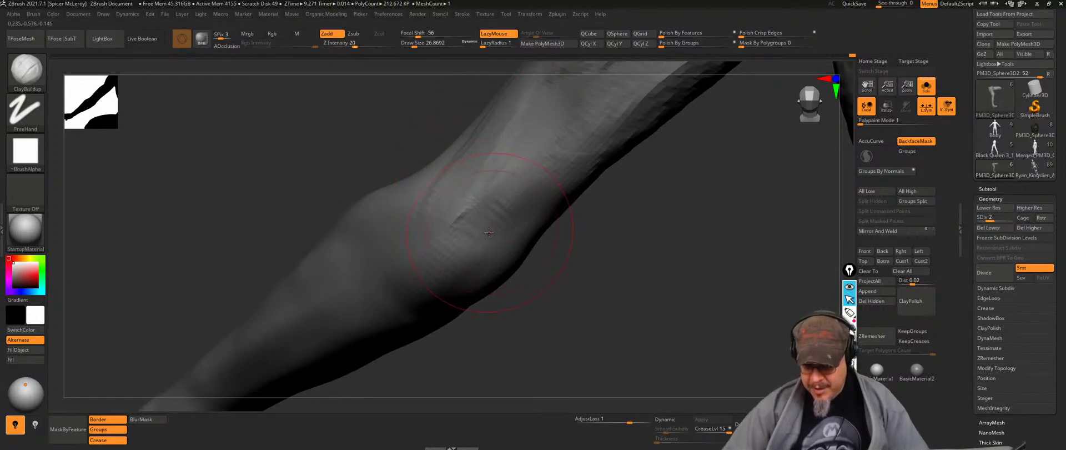
{"action": "mouse_move", "coordinate": [490, 231]}
{"action": "right_mouse_down"}
{"action": "mouse_move", "coordinate": [473, 246]}
{"action": "mouse_move", "coordinate": [494, 198]}
{"action": "mouse_move", "coordinate": [472, 223]}
{"action": "right_mouse_up"}
Step: Adjust the arm's contour around the elbow and upper arm with the Move brush
{"action": "key", "text": "b"}
{"action": "key", "text": "m"}
{"action": "key", "text": "v"}
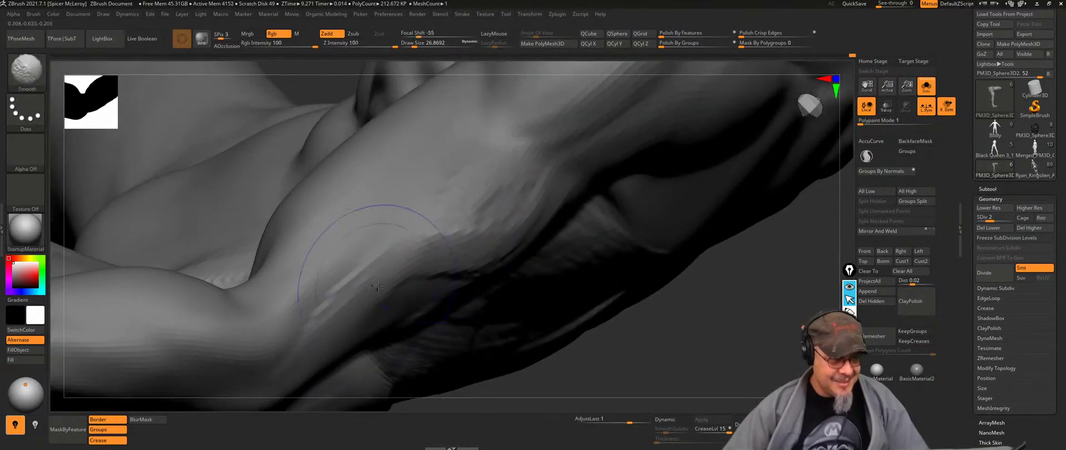
{"action": "mouse_move", "coordinate": [333, 300]}
{"action": "right_mouse_down"}
{"action": "mouse_move", "coordinate": [632, 229]}
{"action": "mouse_move", "coordinate": [535, 305]}
{"action": "mouse_move", "coordinate": [528, 295]}
{"action": "right_mouse_up"}
{"action": "key", "text": "s"}
{"action": "mouse_move", "coordinate": [400, 282]}
{"action": "left_mouse_down"}
{"action": "mouse_move", "coordinate": [398, 294]}
{"action": "mouse_move", "coordinate": [386, 292]}
{"action": "left_mouse_up"}
{"action": "mouse_move", "coordinate": [395, 233]}
{"action": "right_mouse_down"}
{"action": "mouse_move", "coordinate": [538, 220]}
{"action": "mouse_move", "coordinate": [431, 198]}
{"action": "mouse_move", "coordinate": [591, 228]}
{"action": "mouse_move", "coordinate": [502, 242]}
{"action": "mouse_move", "coordinate": [522, 188]}
{"action": "mouse_move", "coordinate": [456, 187]}
{"action": "right_mouse_up"}
Step: Build up the chest muscle toward the armpit with ClayBuildup at a draw size of about 41 and smooth it
{"action": "key", "text": "b"}
{"action": "key", "text": "c"}
{"action": "key", "text": "b"}
{"action": "key", "text": "space"}
{"action": "key", "text": "s"}
{"action": "left_click_drag", "start_coordinate": [581, 209], "coordinate": [588, 199]}
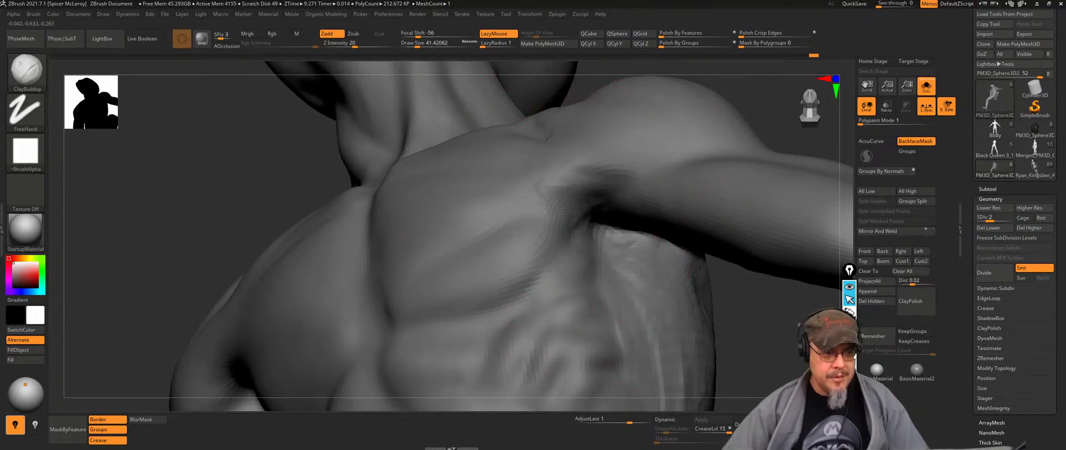
{"action": "key", "text": "shift"}
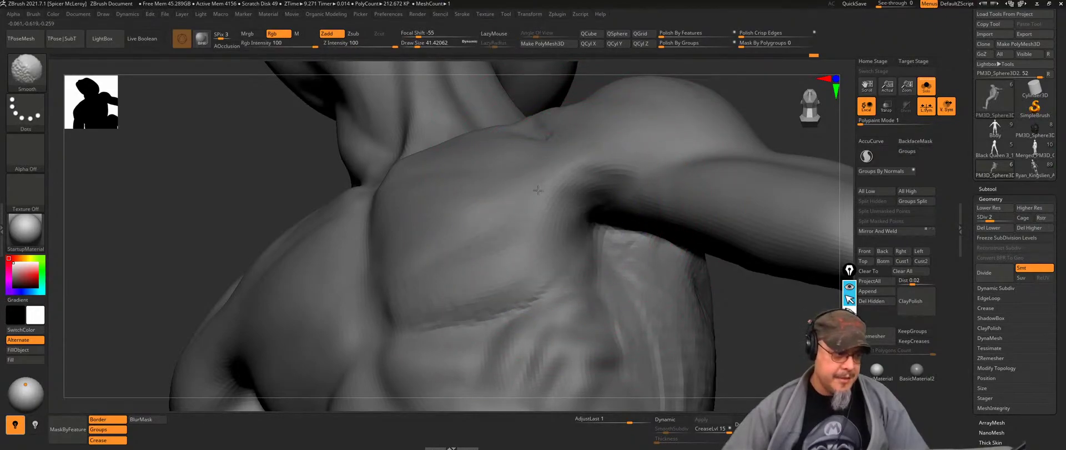
Step: Fill in the side of the rib cage below the chest muscle with clay and smooth the surface
{"action": "right_click_drag", "start_coordinate": [444, 281], "coordinate": [558, 261]}
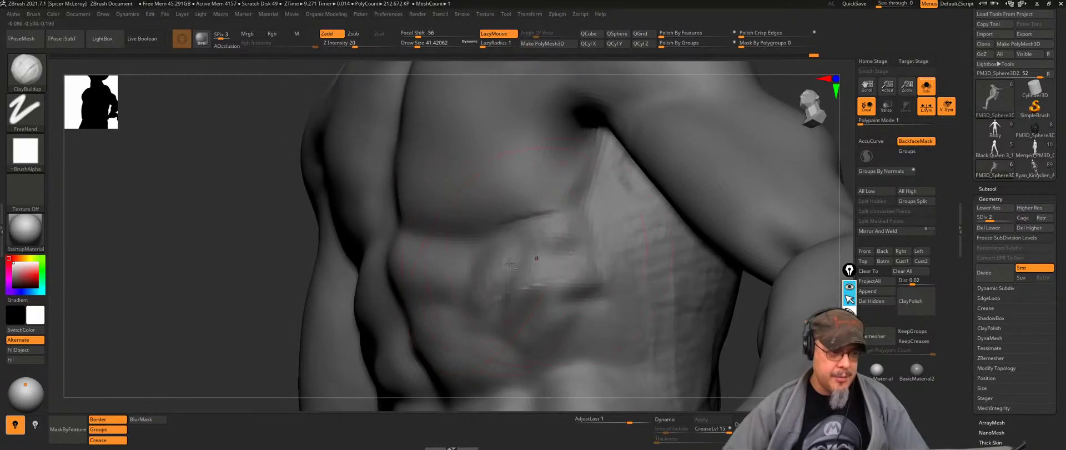
{"action": "mouse_move", "coordinate": [511, 288]}
{"action": "left_mouse_down"}
{"action": "mouse_move", "coordinate": [588, 317]}
{"action": "mouse_move", "coordinate": [550, 344]}
{"action": "left_mouse_up"}
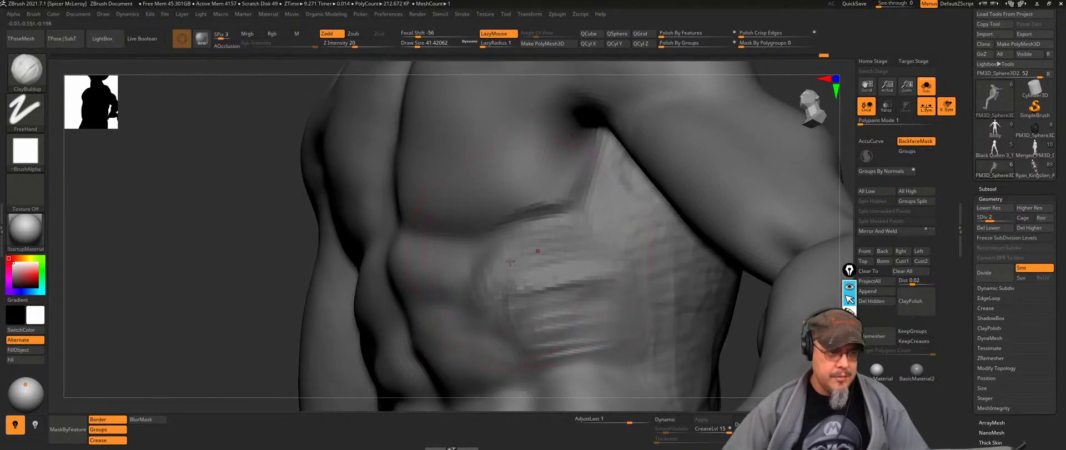
{"action": "left_click_drag", "start_coordinate": [503, 304], "coordinate": [572, 333]}
{"action": "left_click_drag", "start_coordinate": [533, 295], "coordinate": [583, 334], "text": "shift"}
{"action": "right_click_drag", "start_coordinate": [533, 278], "coordinate": [590, 228]}
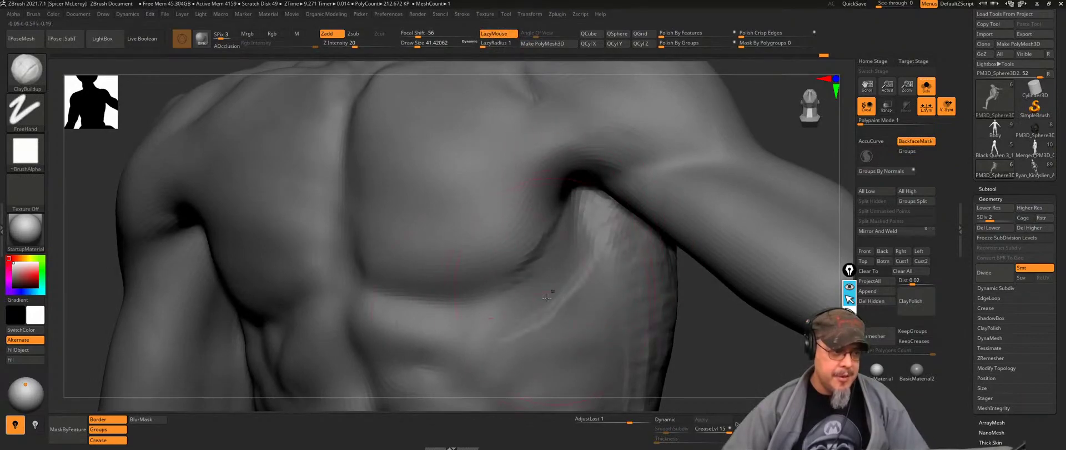
Step: Build up the outer chest near the armpit and the front of the shoulder muscle
{"action": "right_click_drag", "start_coordinate": [553, 293], "coordinate": [550, 254], "text": "alt"}
{"action": "mouse_move", "coordinate": [590, 342]}
{"action": "right_mouse_down"}
{"action": "mouse_move", "coordinate": [577, 161]}
{"action": "mouse_move", "coordinate": [578, 232]}
{"action": "mouse_move", "coordinate": [613, 251]}
{"action": "mouse_move", "coordinate": [609, 210]}
{"action": "right_mouse_up"}
{"action": "left_click_drag", "start_coordinate": [588, 223], "coordinate": [625, 252]}
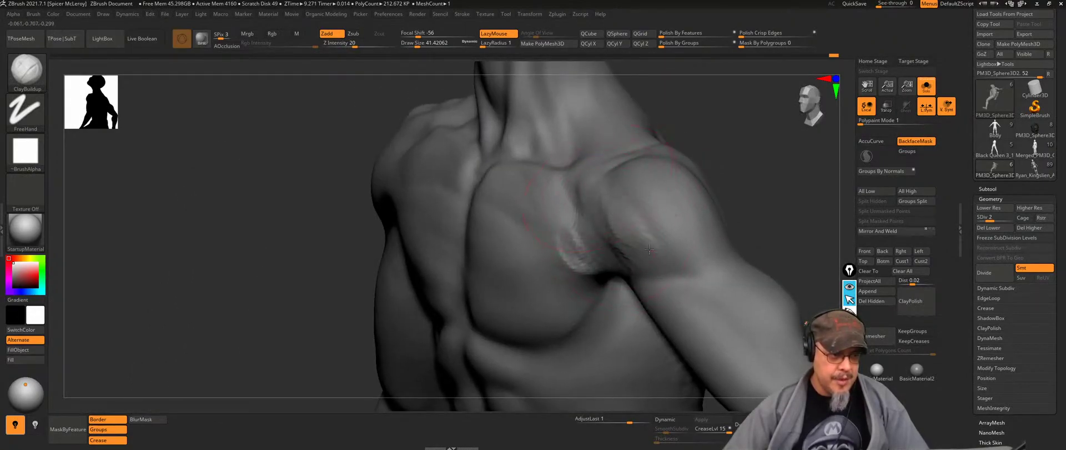
{"action": "right_click_drag", "start_coordinate": [650, 238], "coordinate": [698, 253]}
{"action": "left_click_drag", "start_coordinate": [577, 240], "coordinate": [613, 266]}
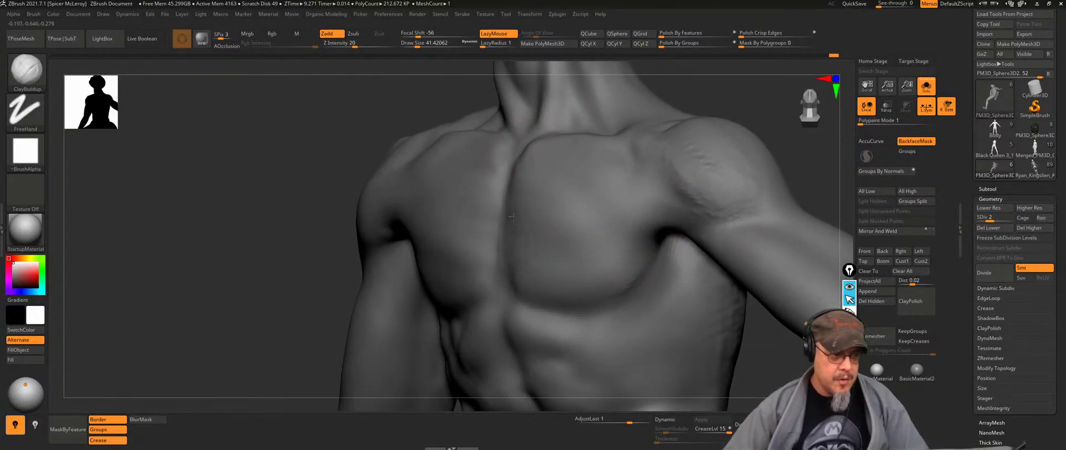
Step: Add volume to the inner and lower chest muscle and smooth it
{"action": "mouse_move", "coordinate": [532, 222]}
{"action": "left_mouse_down"}
{"action": "mouse_move", "coordinate": [532, 260]}
{"action": "mouse_move", "coordinate": [575, 272]}
{"action": "mouse_move", "coordinate": [559, 244]}
{"action": "left_mouse_up"}
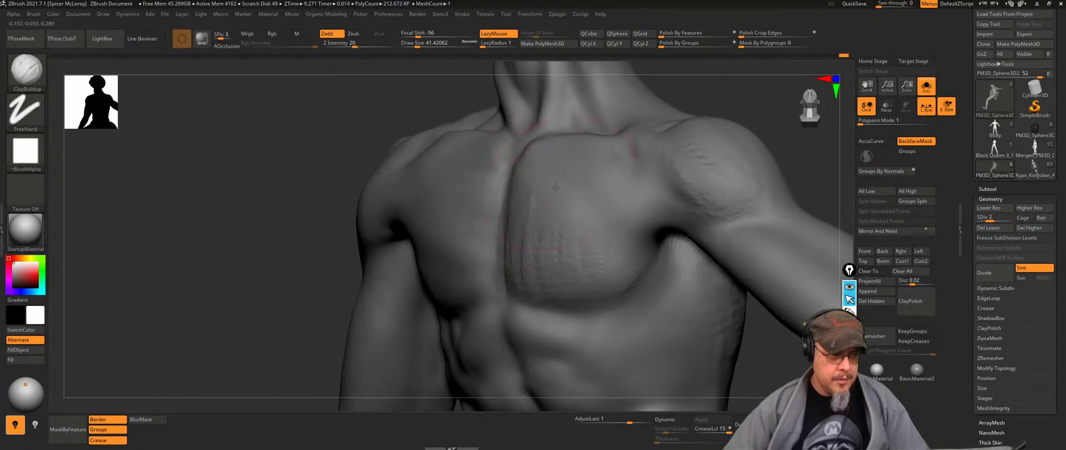
{"action": "key", "text": "shift"}
{"action": "mouse_move", "coordinate": [583, 288]}
{"action": "right_mouse_down", "text": "alt"}
{"action": "mouse_move", "coordinate": [580, 111]}
{"action": "mouse_move", "coordinate": [617, 125]}
{"action": "mouse_move", "coordinate": [655, 195]}
{"action": "mouse_move", "coordinate": [634, 215]}
{"action": "mouse_move", "coordinate": [621, 190]}
{"action": "right_mouse_up", "text": "alt"}
Step: Refine and smooth the back muscle's outline along the side of the torso below the armpit
{"action": "mouse_move", "coordinate": [642, 255]}
{"action": "left_mouse_down"}
{"action": "mouse_move", "coordinate": [625, 196]}
{"action": "mouse_move", "coordinate": [662, 248]}
{"action": "left_mouse_up"}
{"action": "right_click_drag", "start_coordinate": [717, 290], "coordinate": [708, 237], "text": "alt"}
{"action": "right_click_drag", "start_coordinate": [708, 236], "coordinate": [720, 257]}
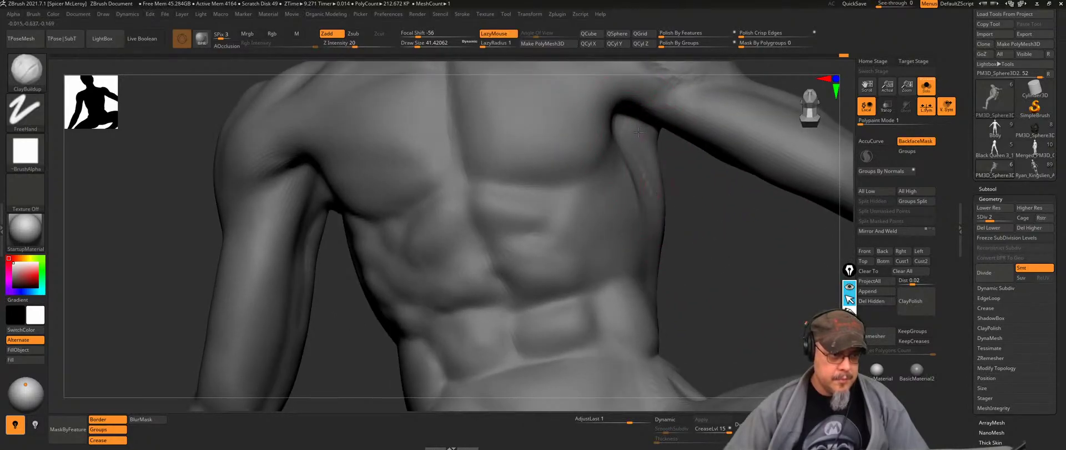
{"action": "key", "text": "shift"}
{"action": "right_click_drag", "start_coordinate": [738, 263], "coordinate": [646, 247]}
Step: Build up the side of the waist above the hip and smooth it into the rib cage
{"action": "mouse_move", "coordinate": [684, 243]}
{"action": "left_mouse_down"}
{"action": "mouse_move", "coordinate": [655, 268]}
{"action": "mouse_move", "coordinate": [575, 265]}
{"action": "mouse_move", "coordinate": [603, 222]}
{"action": "mouse_move", "coordinate": [654, 283]}
{"action": "left_mouse_up"}
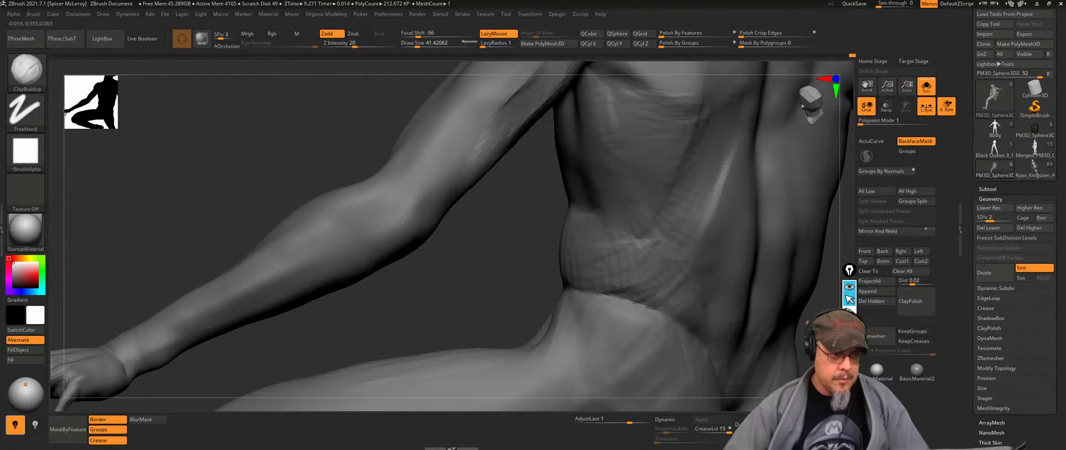
{"action": "right_click_drag", "start_coordinate": [660, 287], "coordinate": [656, 239]}
{"action": "left_click_drag", "start_coordinate": [583, 272], "coordinate": [581, 206]}
{"action": "mouse_move", "coordinate": [600, 250]}
{"action": "left_mouse_down", "text": "shift"}
{"action": "mouse_move", "coordinate": [622, 283]}
{"action": "mouse_move", "coordinate": [665, 271]}
{"action": "left_mouse_up", "text": "shift"}
{"action": "mouse_move", "coordinate": [543, 259]}
{"action": "right_mouse_down"}
{"action": "mouse_move", "coordinate": [677, 230]}
{"action": "mouse_move", "coordinate": [642, 283]}
{"action": "right_mouse_up"}
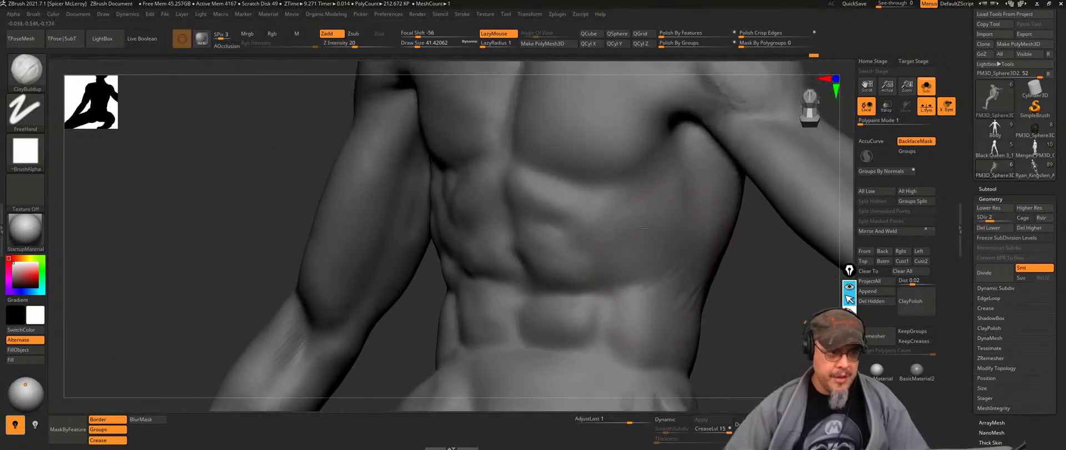
Step: Carve the rib line beside the upper abdominals with Dam Standard and soften it using ClayBuildup and smoothing
{"action": "key", "text": "b"}
{"action": "key", "text": "d"}
{"action": "key", "text": "s"}
{"action": "left_click_drag", "start_coordinate": [575, 216], "coordinate": [630, 264]}
{"action": "key", "text": "b"}
{"action": "key", "text": "c"}
{"action": "key", "text": "b"}
{"action": "mouse_move", "coordinate": [641, 315]}
{"action": "left_mouse_down", "text": "shift"}
{"action": "mouse_move", "coordinate": [655, 311]}
{"action": "mouse_move", "coordinate": [639, 297]}
{"action": "left_mouse_up", "text": "shift"}
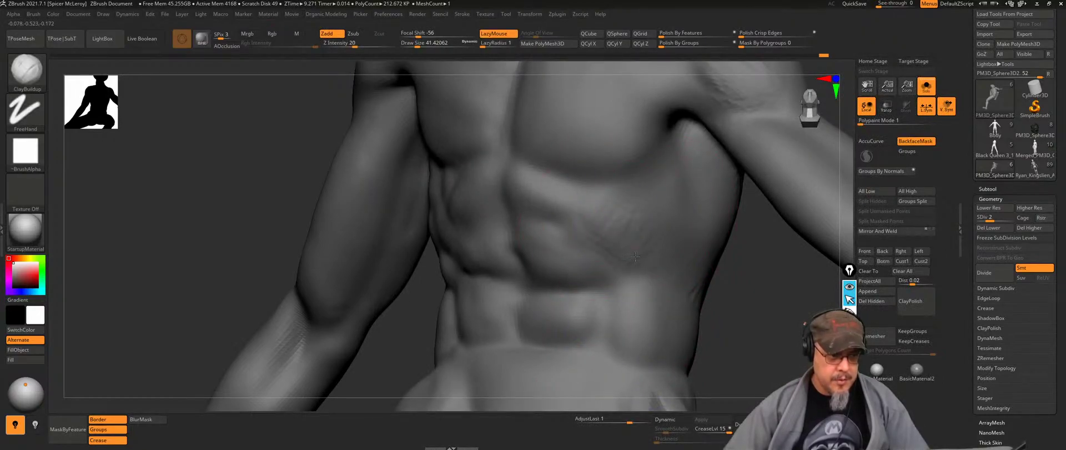
{"action": "key", "text": "shift"}
{"action": "right_click_drag", "start_coordinate": [645, 221], "coordinate": [677, 263], "text": "alt"}
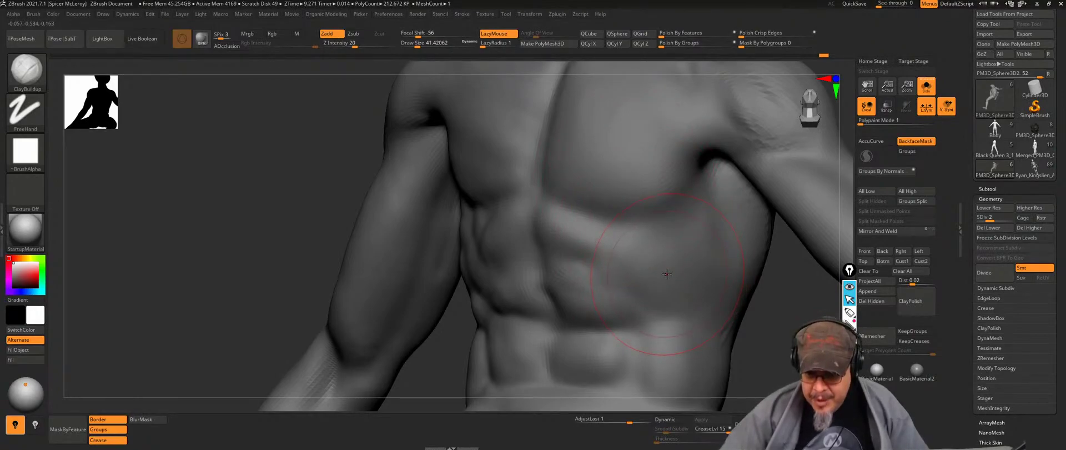
Step: Build up and smooth the long side neck muscle down to the collarbone with a draw size of about 18
{"action": "mouse_move", "coordinate": [664, 277]}
{"action": "right_mouse_down"}
{"action": "mouse_move", "coordinate": [589, 201]}
{"action": "mouse_move", "coordinate": [621, 197]}
{"action": "right_mouse_up"}
{"action": "key", "text": "s"}
{"action": "mouse_move", "coordinate": [622, 198]}
{"action": "left_mouse_down"}
{"action": "mouse_move", "coordinate": [584, 222]}
{"action": "mouse_move", "coordinate": [602, 217]}
{"action": "mouse_move", "coordinate": [598, 236]}
{"action": "mouse_move", "coordinate": [586, 214]}
{"action": "mouse_move", "coordinate": [622, 183]}
{"action": "mouse_move", "coordinate": [580, 229]}
{"action": "left_mouse_up"}
{"action": "key", "text": "shift"}
{"action": "mouse_move", "coordinate": [580, 229]}
{"action": "right_mouse_down"}
{"action": "mouse_move", "coordinate": [561, 244]}
{"action": "mouse_move", "coordinate": [586, 210]}
{"action": "mouse_move", "coordinate": [566, 185]}
{"action": "mouse_move", "coordinate": [621, 176]}
{"action": "right_mouse_up"}
{"action": "left_click_drag", "start_coordinate": [550, 236], "coordinate": [524, 268]}
{"action": "left_click_drag", "start_coordinate": [600, 201], "coordinate": [543, 250]}
{"action": "mouse_move", "coordinate": [573, 157]}
{"action": "left_mouse_down"}
{"action": "mouse_move", "coordinate": [520, 238]}
{"action": "mouse_move", "coordinate": [540, 194]}
{"action": "mouse_move", "coordinate": [525, 227]}
{"action": "left_mouse_up"}
{"action": "left_click_drag", "start_coordinate": [607, 165], "coordinate": [506, 270]}
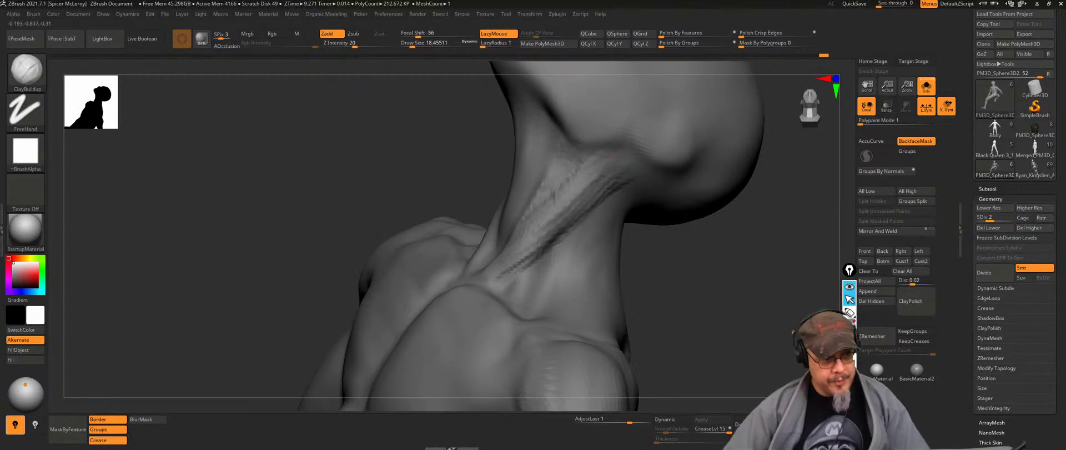
{"action": "key", "text": "shift"}
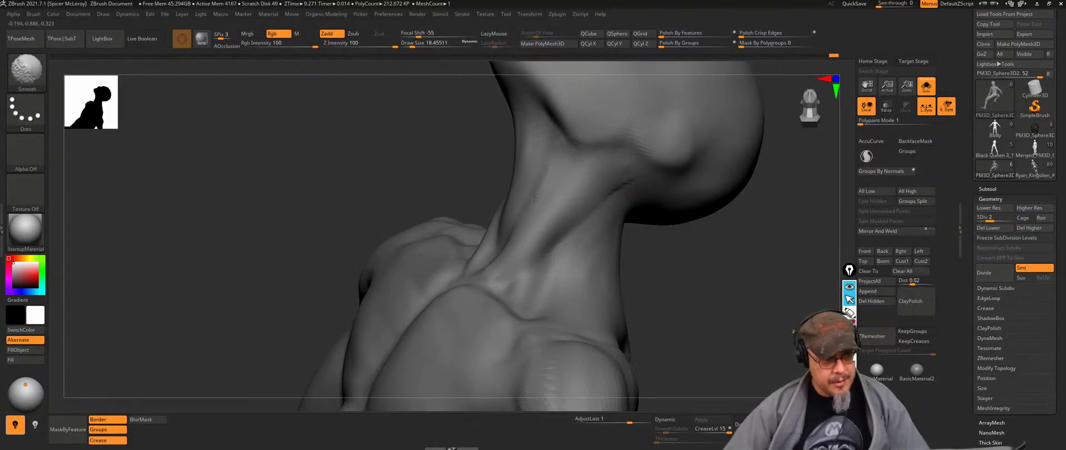
Step: Define the front of the neck and the hollow between the collarbones and smooth the forms
{"action": "mouse_move", "coordinate": [667, 245]}
{"action": "left_mouse_down", "text": "alt"}
{"action": "mouse_move", "coordinate": [699, 347]}
{"action": "mouse_move", "coordinate": [660, 234]}
{"action": "mouse_move", "coordinate": [674, 245]}
{"action": "mouse_move", "coordinate": [663, 252]}
{"action": "left_mouse_up", "text": "alt"}
{"action": "left_click_drag", "start_coordinate": [495, 239], "coordinate": [575, 318]}
{"action": "left_click_drag", "start_coordinate": [645, 278], "coordinate": [577, 269]}
{"action": "mouse_move", "coordinate": [541, 250]}
{"action": "left_mouse_down"}
{"action": "mouse_move", "coordinate": [552, 294]}
{"action": "mouse_move", "coordinate": [564, 297]}
{"action": "left_mouse_up"}
{"action": "mouse_move", "coordinate": [672, 249]}
{"action": "left_mouse_down"}
{"action": "mouse_move", "coordinate": [717, 244]}
{"action": "mouse_move", "coordinate": [753, 208]}
{"action": "left_mouse_up"}
{"action": "mouse_move", "coordinate": [556, 208]}
{"action": "left_mouse_down"}
{"action": "mouse_move", "coordinate": [628, 294]}
{"action": "mouse_move", "coordinate": [619, 276]}
{"action": "mouse_move", "coordinate": [592, 267]}
{"action": "mouse_move", "coordinate": [618, 289]}
{"action": "left_mouse_up"}
{"action": "mouse_move", "coordinate": [615, 248]}
{"action": "right_mouse_down"}
{"action": "mouse_move", "coordinate": [547, 203]}
{"action": "mouse_move", "coordinate": [561, 250]}
{"action": "mouse_move", "coordinate": [571, 236]}
{"action": "right_mouse_up"}
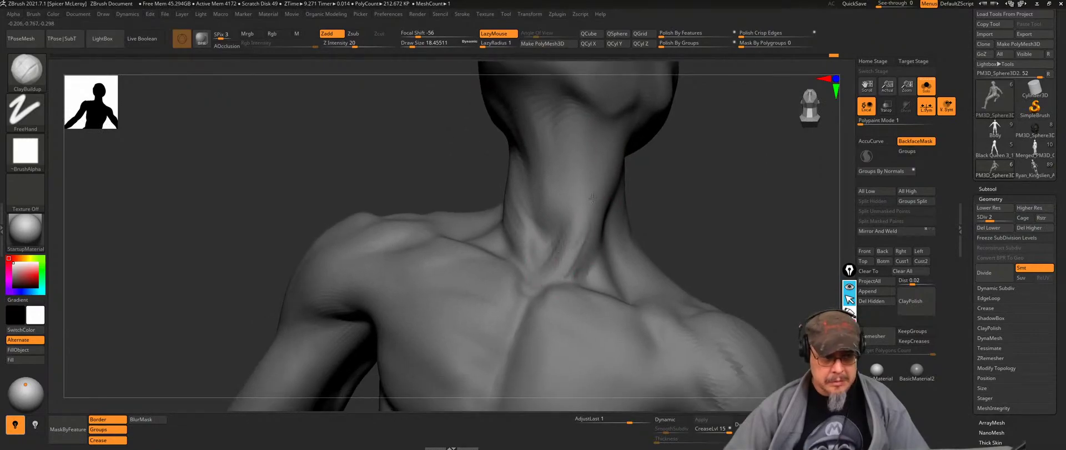
{"action": "mouse_move", "coordinate": [553, 272]}
{"action": "right_mouse_down"}
{"action": "mouse_move", "coordinate": [531, 263]}
{"action": "mouse_move", "coordinate": [539, 271]}
{"action": "right_mouse_up"}
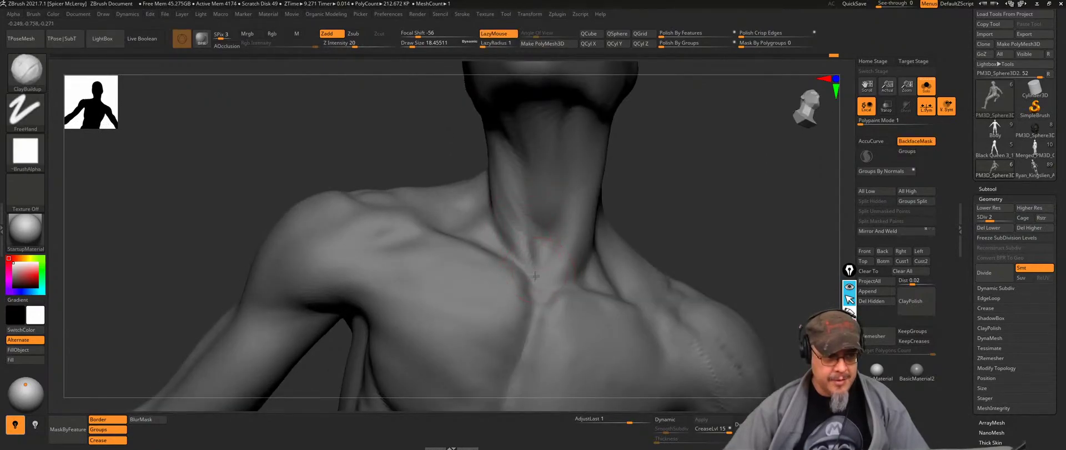
{"action": "key", "text": "shift"}
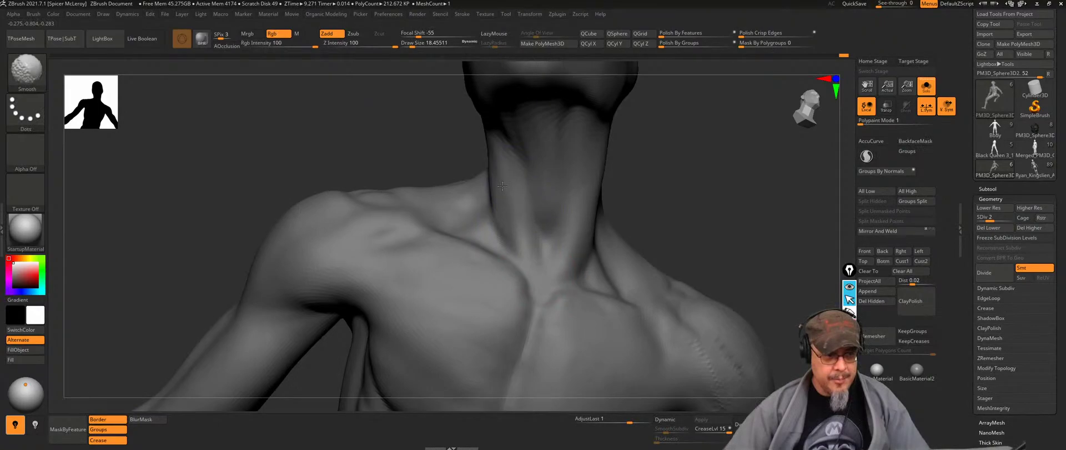
Step: Add clay under the chin at the top of the throat and smooth it into the neck
{"action": "right_click_drag", "start_coordinate": [681, 261], "coordinate": [675, 180]}
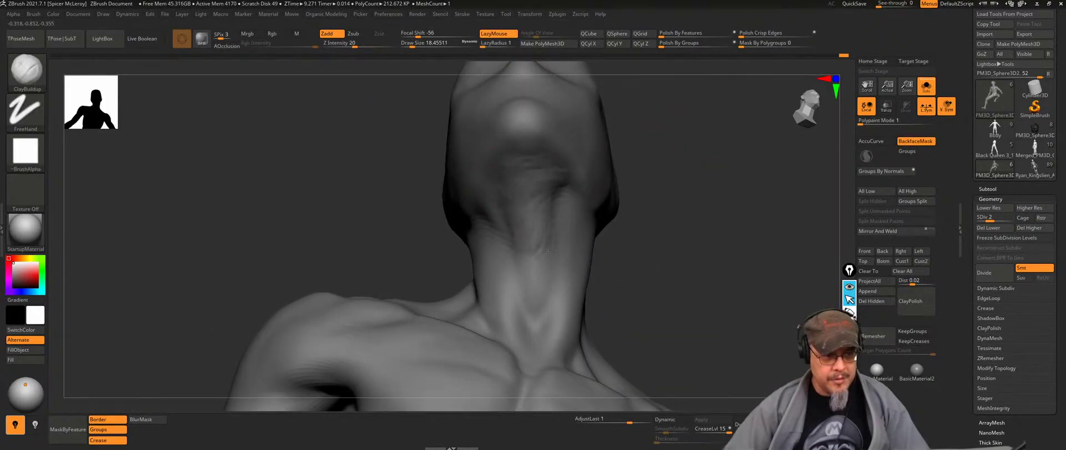
{"action": "key", "text": "shift"}
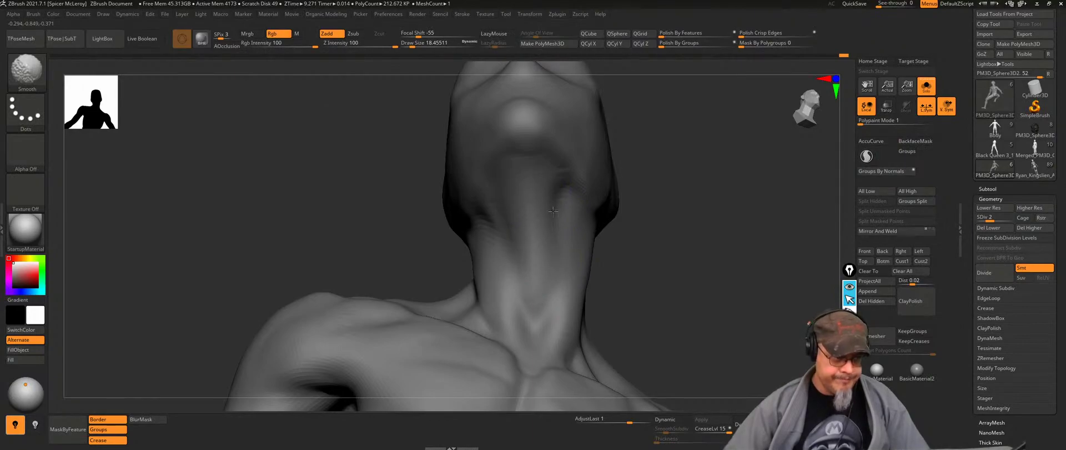
Step: Build up the side neck muscle below the ear and behind the jaw with ClayBuildup, smoothing the strokes
{"action": "mouse_move", "coordinate": [671, 183]}
{"action": "right_mouse_down"}
{"action": "mouse_move", "coordinate": [670, 215]}
{"action": "mouse_move", "coordinate": [645, 195]}
{"action": "mouse_move", "coordinate": [639, 227]}
{"action": "mouse_move", "coordinate": [569, 221]}
{"action": "right_mouse_up"}
{"action": "right_click_drag", "start_coordinate": [655, 270], "coordinate": [592, 201]}
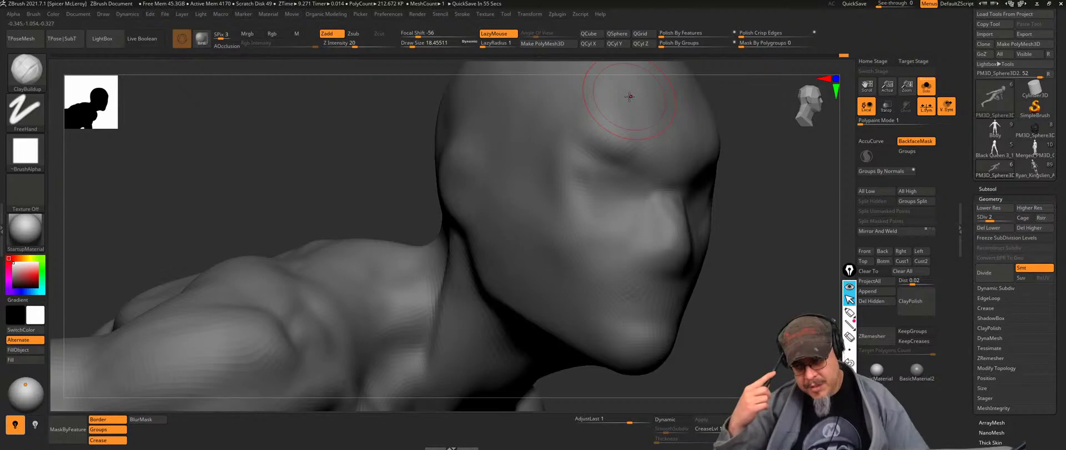
{"action": "left_click_drag", "start_coordinate": [707, 278], "coordinate": [483, 170]}
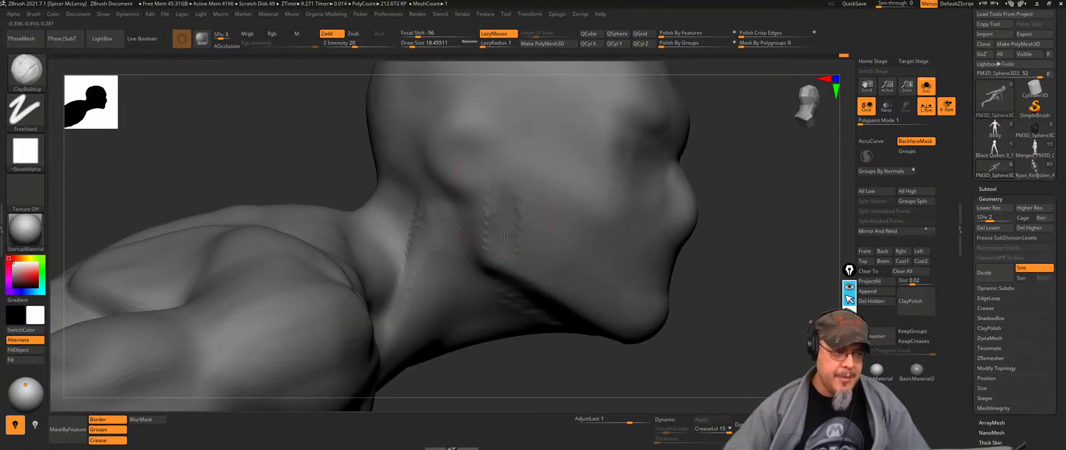
{"action": "mouse_move", "coordinate": [498, 259]}
{"action": "left_mouse_down"}
{"action": "mouse_move", "coordinate": [505, 275]}
{"action": "mouse_move", "coordinate": [500, 259]}
{"action": "left_mouse_up"}
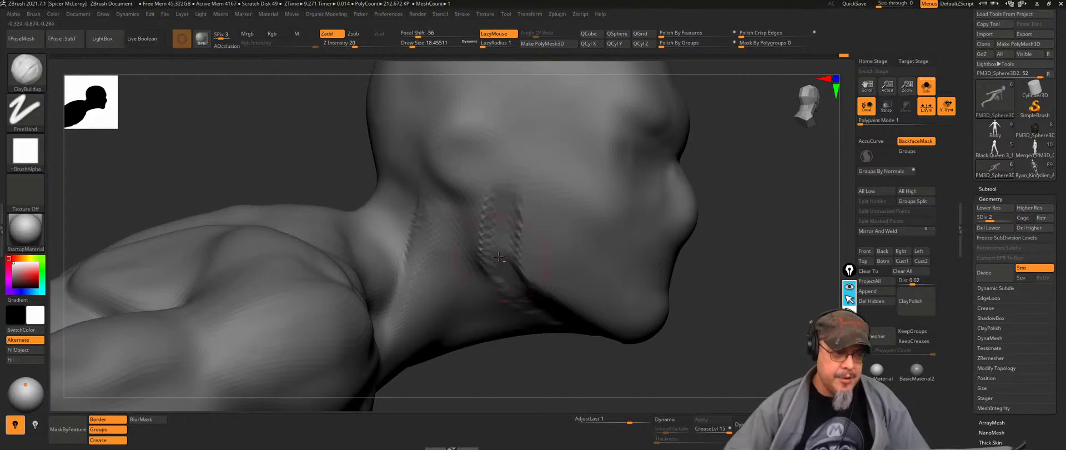
{"action": "mouse_move", "coordinate": [501, 222]}
{"action": "left_mouse_down", "text": "shift"}
{"action": "mouse_move", "coordinate": [481, 254]}
{"action": "mouse_move", "coordinate": [497, 285]}
{"action": "mouse_move", "coordinate": [522, 278]}
{"action": "left_mouse_up", "text": "shift"}
{"action": "mouse_move", "coordinate": [512, 231]}
{"action": "right_mouse_down", "text": "alt"}
{"action": "mouse_move", "coordinate": [532, 256]}
{"action": "mouse_move", "coordinate": [508, 261]}
{"action": "right_mouse_up", "text": "alt"}
{"action": "left_click_drag", "start_coordinate": [504, 216], "coordinate": [533, 239]}
{"action": "left_click_drag", "start_coordinate": [517, 200], "coordinate": [553, 221]}
{"action": "right_click_drag", "start_coordinate": [558, 213], "coordinate": [579, 212]}
{"action": "left_click_drag", "start_coordinate": [504, 214], "coordinate": [527, 253]}
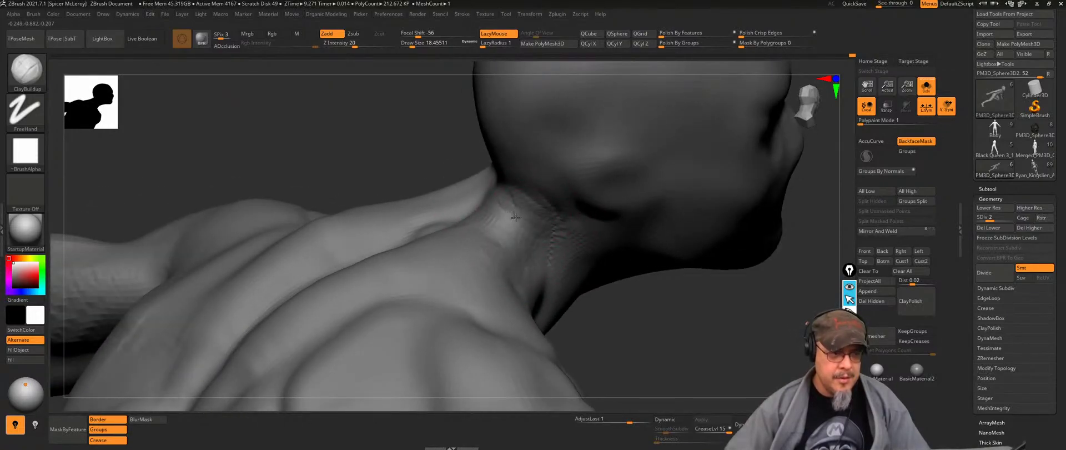
Step: Refine where the side of the neck meets the shoulder and smooth the transition into the upper back
{"action": "right_click_drag", "start_coordinate": [511, 219], "coordinate": [453, 280]}
{"action": "mouse_move", "coordinate": [450, 285]}
{"action": "left_mouse_down"}
{"action": "mouse_move", "coordinate": [461, 299]}
{"action": "mouse_move", "coordinate": [435, 291]}
{"action": "mouse_move", "coordinate": [451, 290]}
{"action": "left_mouse_up"}
{"action": "right_click_drag", "start_coordinate": [592, 337], "coordinate": [516, 235]}
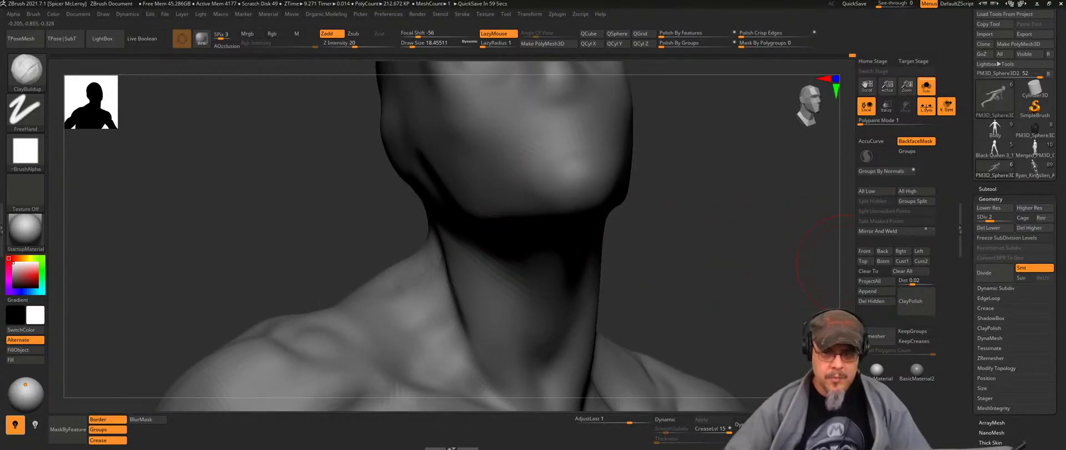
{"action": "mouse_move", "coordinate": [712, 276]}
{"action": "left_mouse_down"}
{"action": "mouse_move", "coordinate": [597, 214]}
{"action": "mouse_move", "coordinate": [621, 227]}
{"action": "mouse_move", "coordinate": [578, 270]}
{"action": "mouse_move", "coordinate": [630, 288]}
{"action": "left_mouse_up"}
{"action": "left_click_drag", "start_coordinate": [564, 262], "coordinate": [679, 316], "text": "alt"}
{"action": "left_click_drag", "start_coordinate": [600, 300], "coordinate": [661, 321]}
{"action": "right_click_drag", "start_coordinate": [647, 294], "coordinate": [640, 191]}
{"action": "left_click_drag", "start_coordinate": [651, 187], "coordinate": [618, 204]}
{"action": "left_click_drag", "start_coordinate": [633, 146], "coordinate": [552, 140], "text": "shift"}
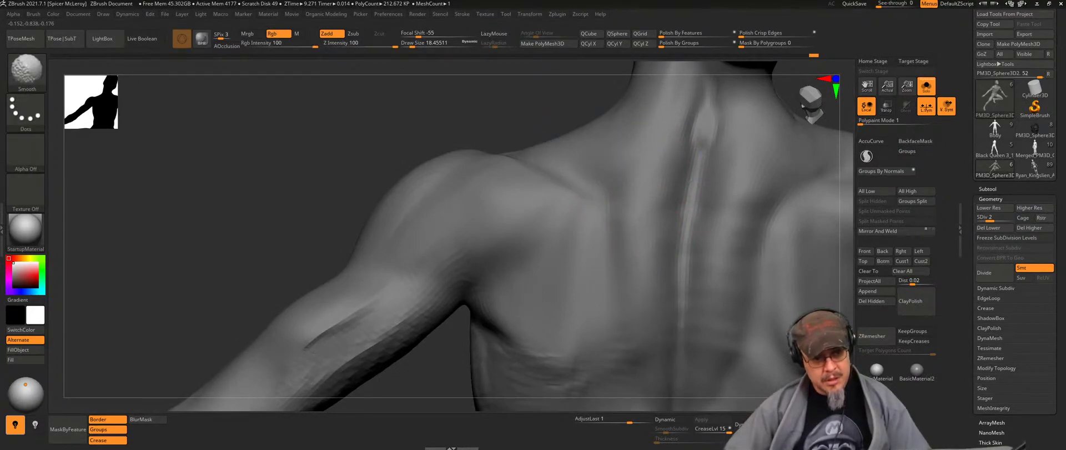
Step: Sculpt the bony bump at the base of the back of the neck and smooth it up toward the skull
{"action": "mouse_move", "coordinate": [700, 154]}
{"action": "right_mouse_down", "text": "alt"}
{"action": "mouse_move", "coordinate": [661, 219]}
{"action": "mouse_move", "coordinate": [635, 190]}
{"action": "right_mouse_up", "text": "alt"}
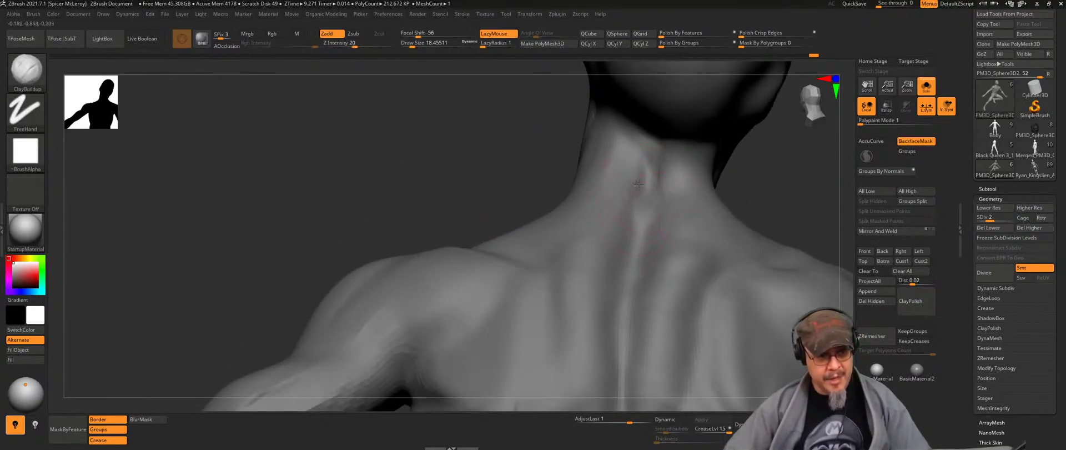
{"action": "mouse_move", "coordinate": [683, 219]}
{"action": "left_mouse_down"}
{"action": "mouse_move", "coordinate": [689, 234]}
{"action": "mouse_move", "coordinate": [658, 254]}
{"action": "left_mouse_up"}
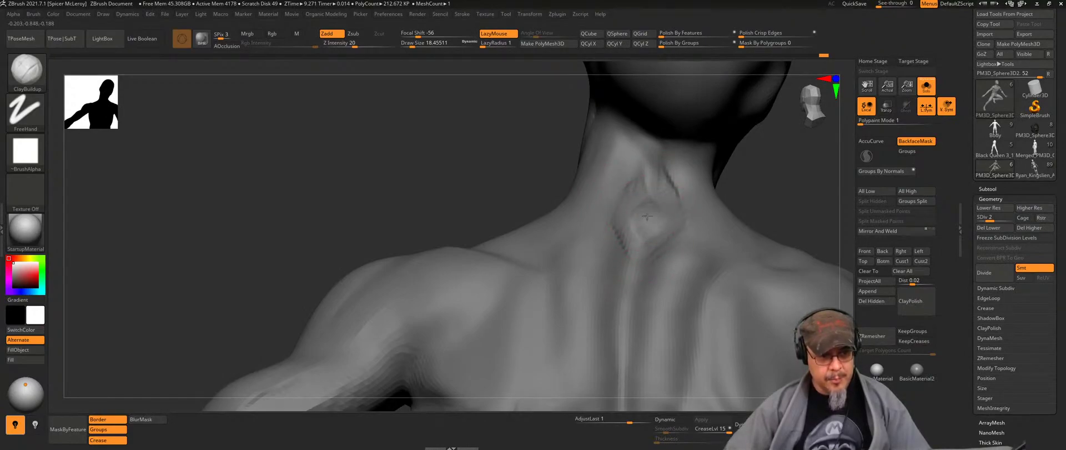
{"action": "left_click_drag", "start_coordinate": [647, 217], "coordinate": [668, 173], "text": "shift"}
{"action": "right_click_drag", "start_coordinate": [637, 169], "coordinate": [623, 216], "text": "alt"}
{"action": "mouse_move", "coordinate": [627, 225]}
{"action": "left_mouse_down"}
{"action": "mouse_move", "coordinate": [618, 171]}
{"action": "mouse_move", "coordinate": [611, 235]}
{"action": "left_mouse_up"}
{"action": "left_click_drag", "start_coordinate": [610, 197], "coordinate": [651, 221], "text": "shift"}
{"action": "key", "text": "shift"}
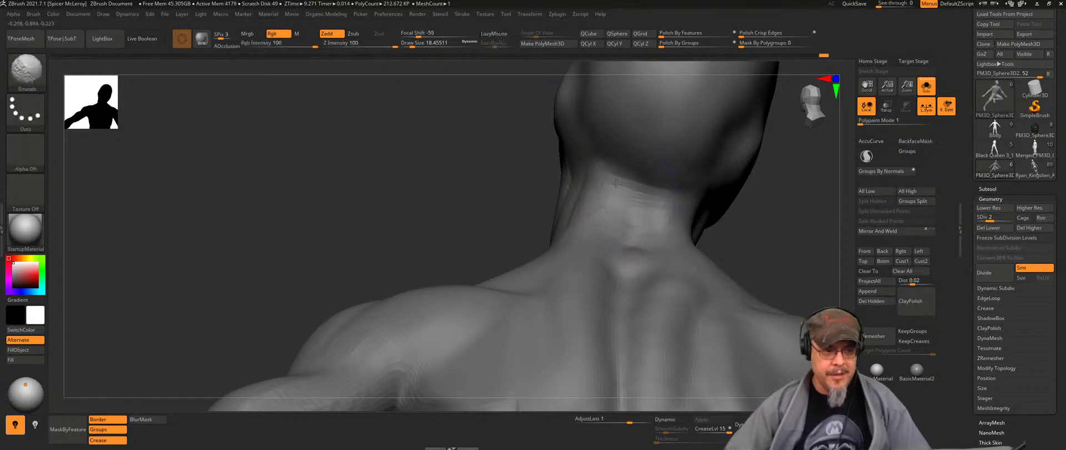
{"action": "mouse_move", "coordinate": [616, 195]}
{"action": "right_mouse_down"}
{"action": "mouse_move", "coordinate": [643, 219]}
{"action": "mouse_move", "coordinate": [599, 234]}
{"action": "mouse_move", "coordinate": [555, 202]}
{"action": "right_mouse_up"}
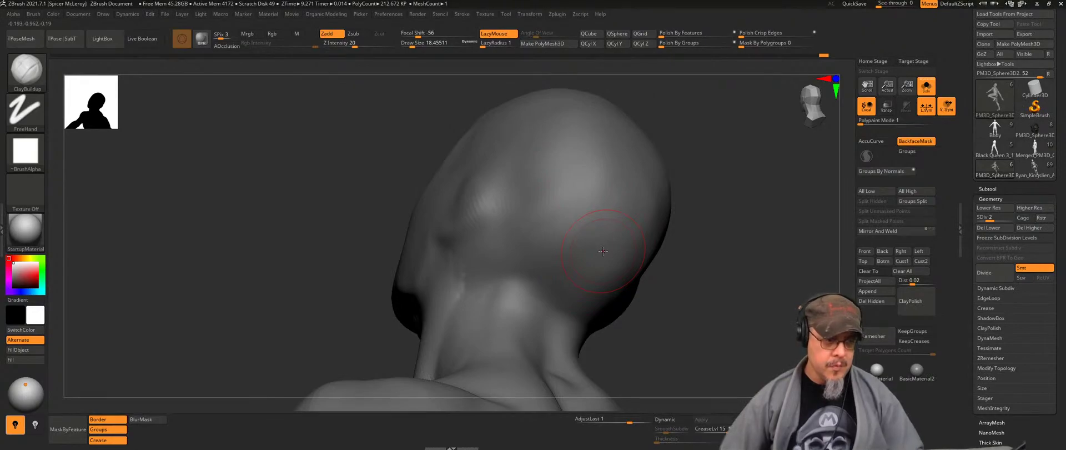
Step: Add clay at the rear corner of the jaw and around the ear area, and smooth the ear area into the head
{"action": "left_click_drag", "start_coordinate": [726, 287], "coordinate": [610, 196]}
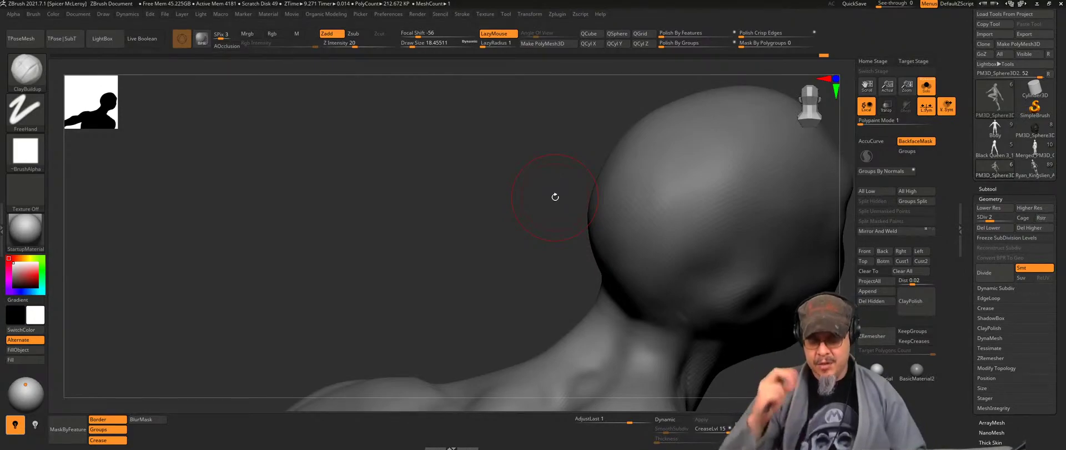
{"action": "mouse_move", "coordinate": [543, 283]}
{"action": "left_mouse_down"}
{"action": "mouse_move", "coordinate": [774, 231]}
{"action": "mouse_move", "coordinate": [707, 245]}
{"action": "mouse_move", "coordinate": [672, 238]}
{"action": "mouse_move", "coordinate": [649, 273]}
{"action": "mouse_move", "coordinate": [592, 288]}
{"action": "left_mouse_up"}
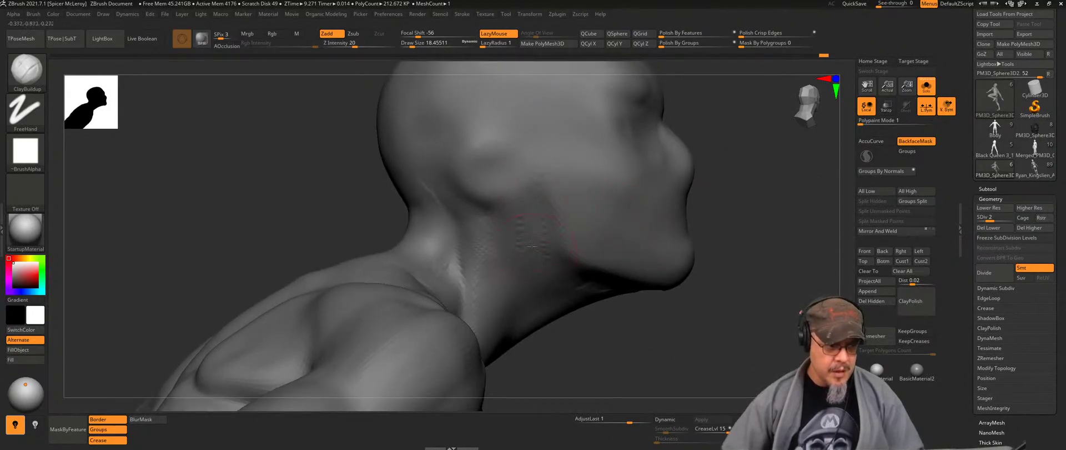
{"action": "left_click_drag", "start_coordinate": [692, 330], "coordinate": [701, 329]}
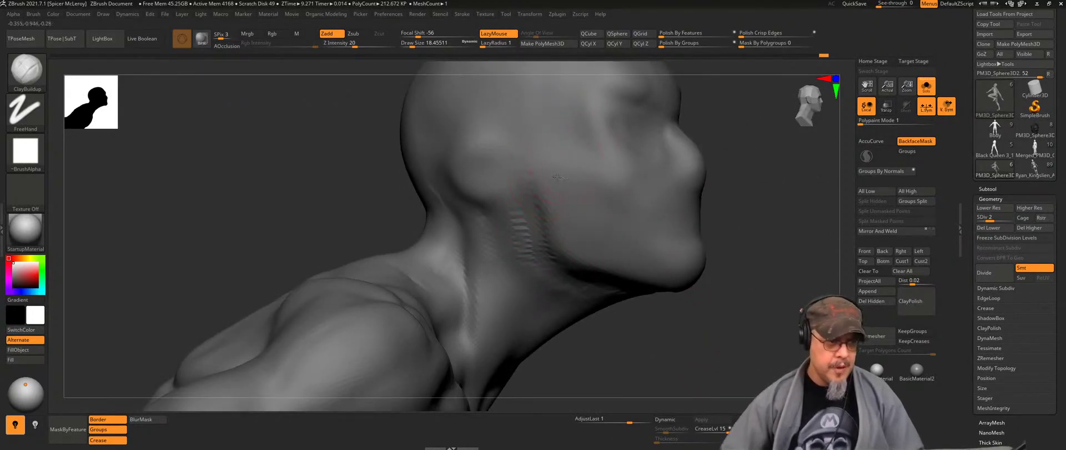
{"action": "right_click_drag", "start_coordinate": [559, 162], "coordinate": [572, 239], "text": "alt"}
{"action": "mouse_move", "coordinate": [542, 222]}
{"action": "left_mouse_down"}
{"action": "mouse_move", "coordinate": [517, 242]}
{"action": "mouse_move", "coordinate": [507, 275]}
{"action": "mouse_move", "coordinate": [523, 203]}
{"action": "mouse_move", "coordinate": [505, 228]}
{"action": "mouse_move", "coordinate": [498, 282]}
{"action": "mouse_move", "coordinate": [475, 261]}
{"action": "mouse_move", "coordinate": [525, 211]}
{"action": "left_mouse_up"}
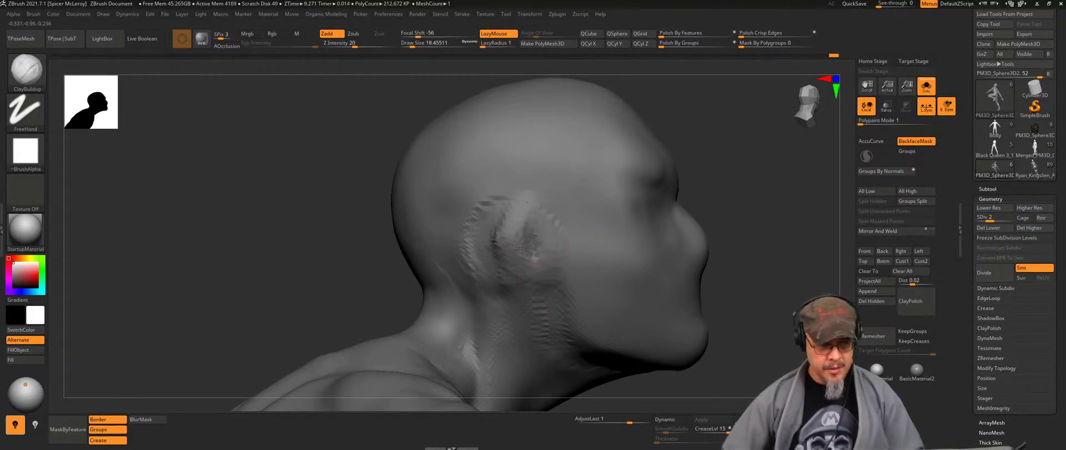
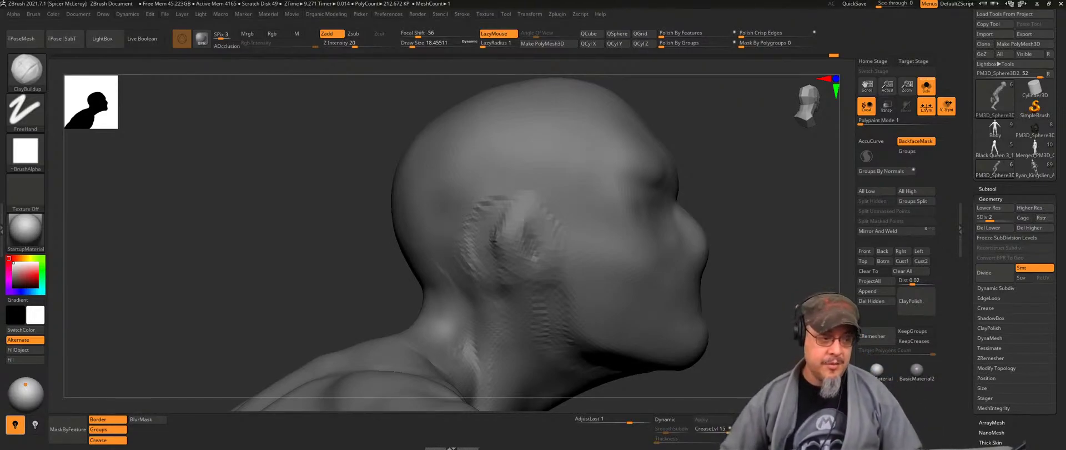
{"action": "mouse_move", "coordinate": [538, 219]}
{"action": "left_mouse_down"}
{"action": "mouse_move", "coordinate": [522, 223]}
{"action": "mouse_move", "coordinate": [538, 245]}
{"action": "mouse_move", "coordinate": [508, 241]}
{"action": "mouse_move", "coordinate": [519, 252]}
{"action": "mouse_move", "coordinate": [458, 260]}
{"action": "left_mouse_up"}
{"action": "left_click_drag", "start_coordinate": [531, 301], "coordinate": [476, 230], "text": "shift"}
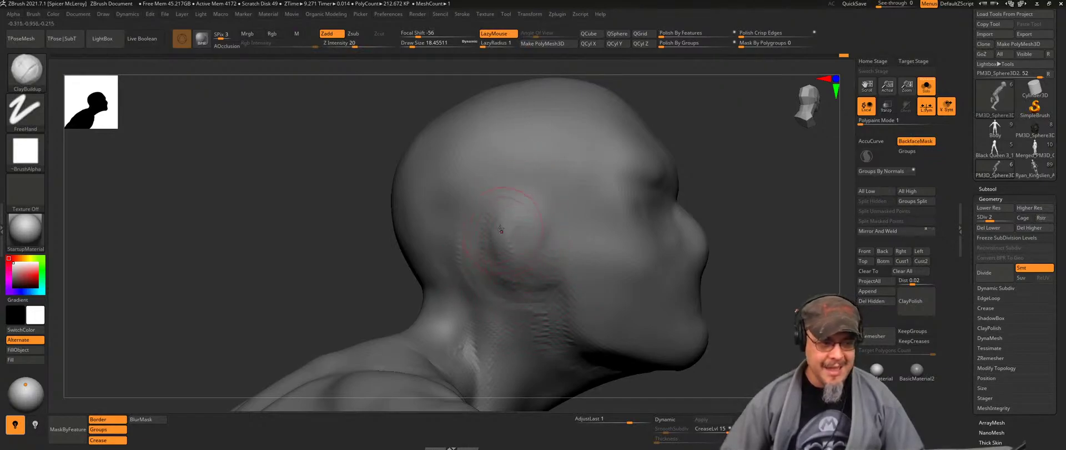
{"action": "key", "text": "shift"}
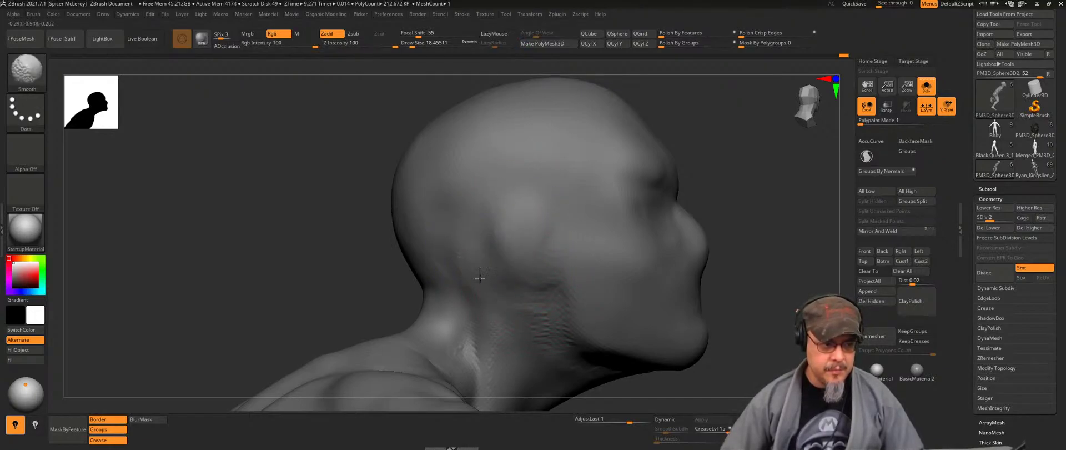
Step: Define the cheek with diagonal ClayBuildup strokes and rough in the plane between the temple and cheekbone
{"action": "mouse_move", "coordinate": [741, 283]}
{"action": "left_mouse_down", "text": "alt"}
{"action": "mouse_move", "coordinate": [708, 161]}
{"action": "mouse_move", "coordinate": [738, 195]}
{"action": "mouse_move", "coordinate": [608, 175]}
{"action": "left_mouse_up", "text": "alt"}
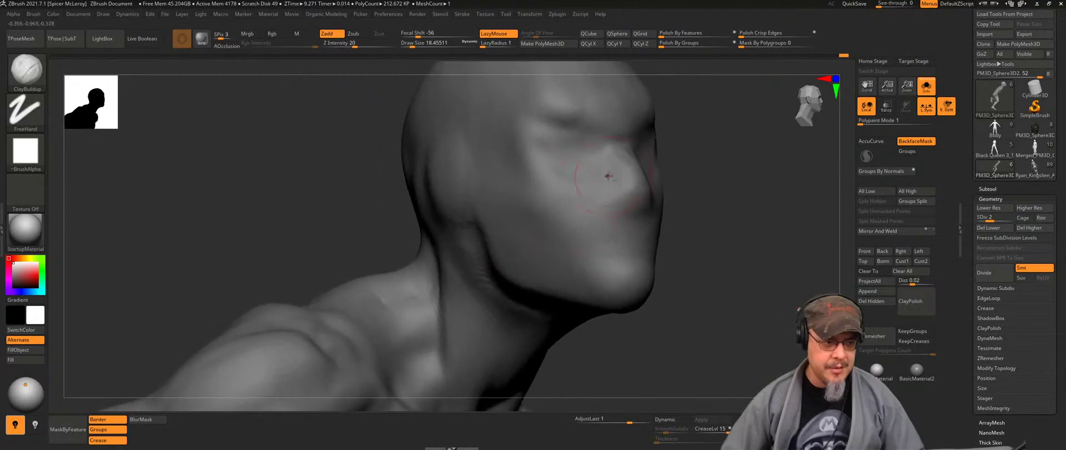
{"action": "right_click_drag", "start_coordinate": [571, 202], "coordinate": [486, 279]}
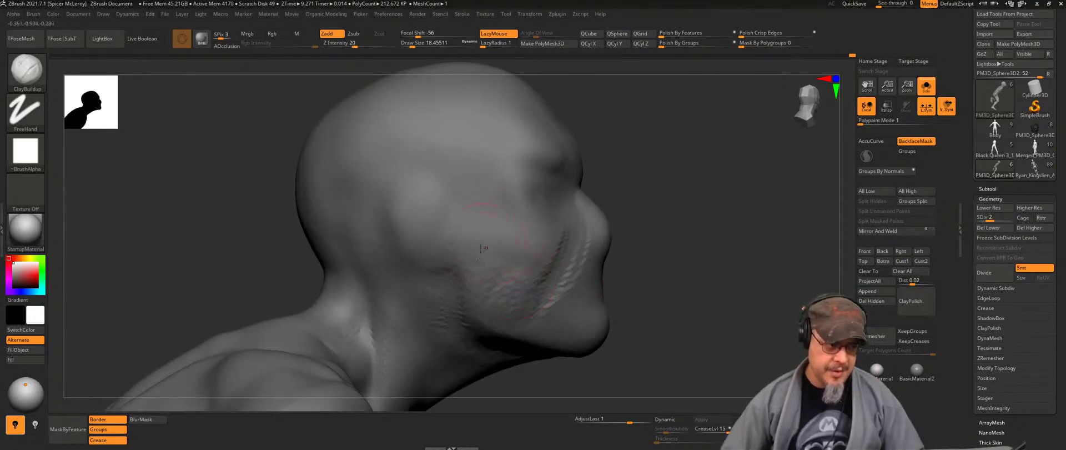
{"action": "left_click_drag", "start_coordinate": [473, 222], "coordinate": [512, 216]}
{"action": "mouse_move", "coordinate": [682, 179]}
{"action": "right_mouse_down", "text": "alt"}
{"action": "mouse_move", "coordinate": [645, 242]}
{"action": "mouse_move", "coordinate": [578, 241]}
{"action": "right_mouse_up", "text": "alt"}
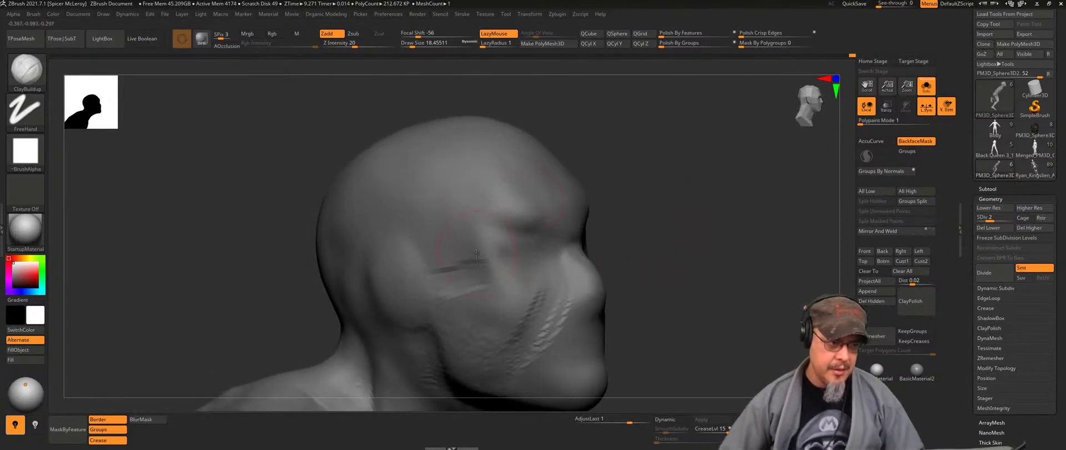
{"action": "mouse_move", "coordinate": [483, 252]}
{"action": "left_mouse_down"}
{"action": "mouse_move", "coordinate": [478, 184]}
{"action": "mouse_move", "coordinate": [484, 248]}
{"action": "left_mouse_up"}
{"action": "key", "text": "shift"}
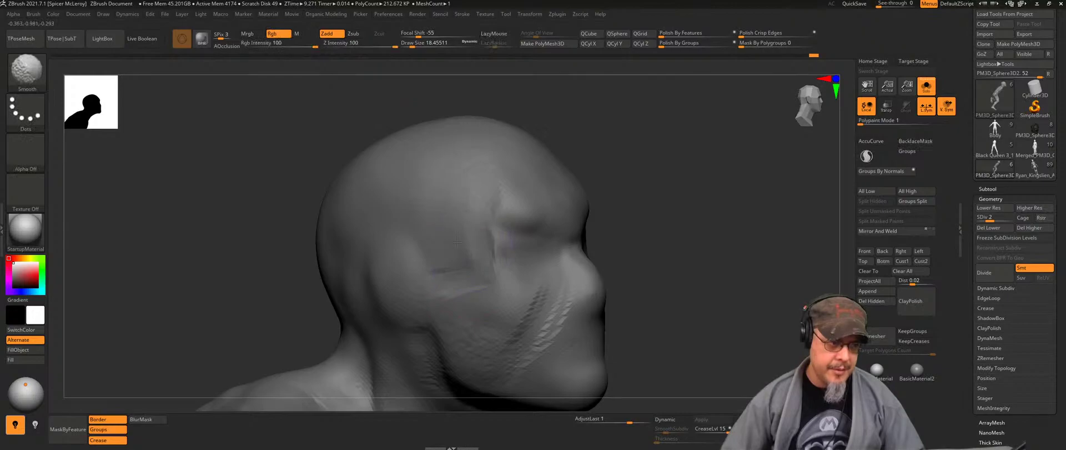
Step: Build up the cheekbone from the ear toward the eye socket and smooth the temple above it
{"action": "left_click_drag", "start_coordinate": [686, 184], "coordinate": [546, 204]}
{"action": "right_click_drag", "start_coordinate": [547, 204], "coordinate": [495, 196]}
{"action": "left_click_drag", "start_coordinate": [495, 196], "coordinate": [473, 252]}
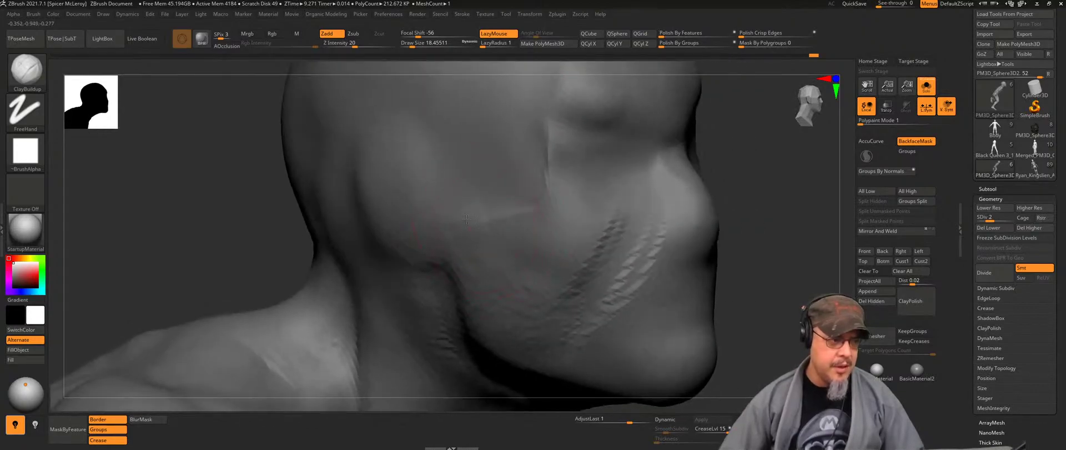
{"action": "left_click_drag", "start_coordinate": [475, 210], "coordinate": [569, 217]}
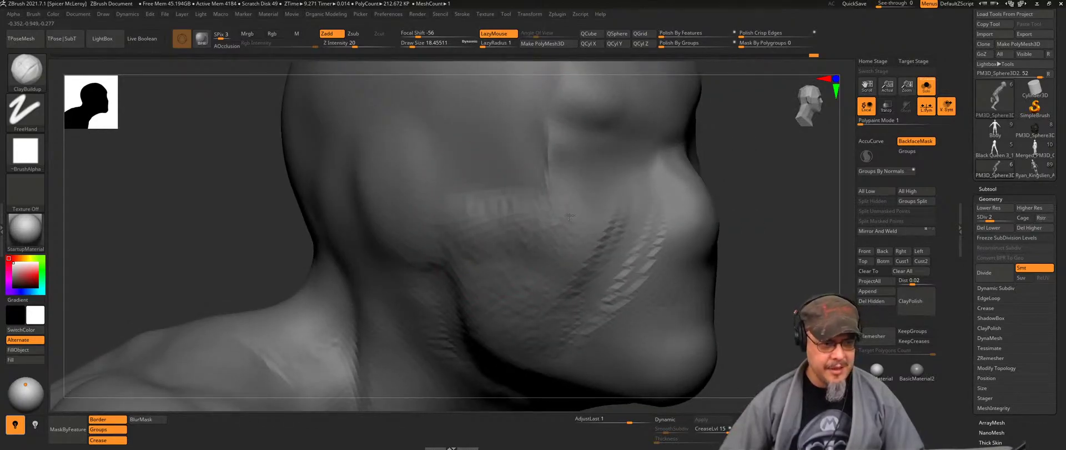
{"action": "left_click_drag", "start_coordinate": [487, 241], "coordinate": [466, 249]}
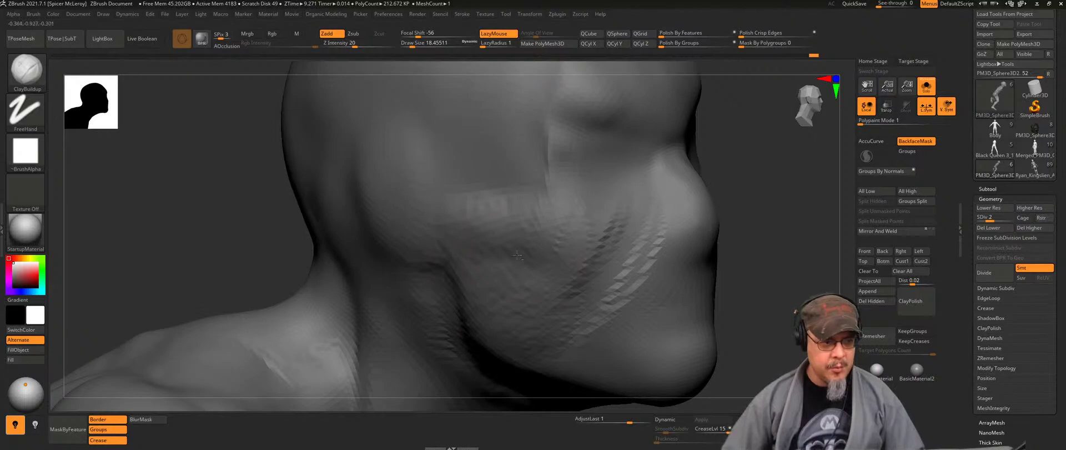
{"action": "right_click_drag", "start_coordinate": [535, 256], "coordinate": [520, 206], "text": "alt"}
{"action": "left_click_drag", "start_coordinate": [443, 162], "coordinate": [494, 158], "text": "shift"}
{"action": "mouse_move", "coordinate": [552, 118]}
{"action": "right_mouse_down", "text": "alt"}
{"action": "mouse_move", "coordinate": [542, 210]}
{"action": "mouse_move", "coordinate": [500, 207]}
{"action": "mouse_move", "coordinate": [555, 203]}
{"action": "mouse_move", "coordinate": [541, 200]}
{"action": "right_mouse_up", "text": "alt"}
{"action": "key", "text": "shift"}
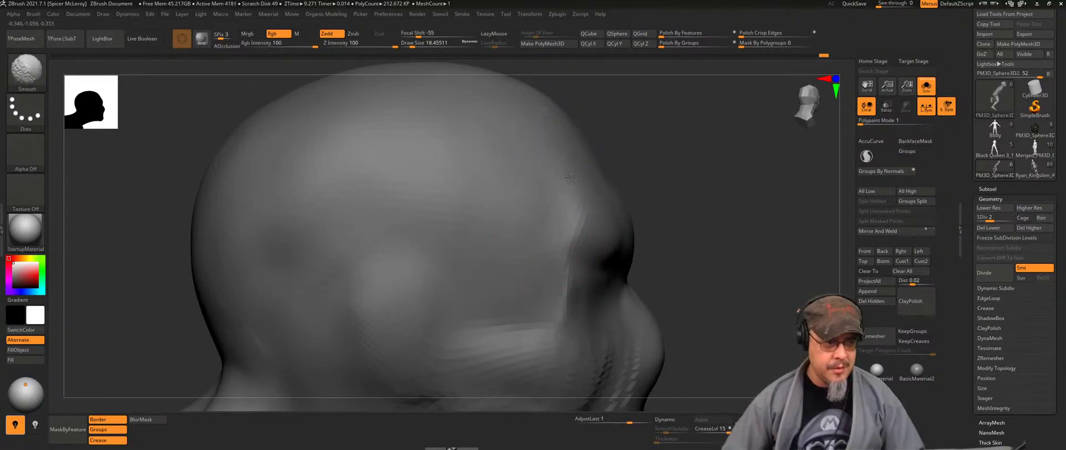
Step: Smooth the brow edge beside the temple and soften the diagonal strokes across the cheek
{"action": "right_click_drag", "start_coordinate": [717, 178], "coordinate": [630, 175]}
{"action": "right_click_drag", "start_coordinate": [630, 176], "coordinate": [570, 125], "text": "alt"}
{"action": "key", "text": "shift"}
{"action": "right_click_drag", "start_coordinate": [499, 228], "coordinate": [558, 152], "text": "alt"}
{"action": "key", "text": "shift"}
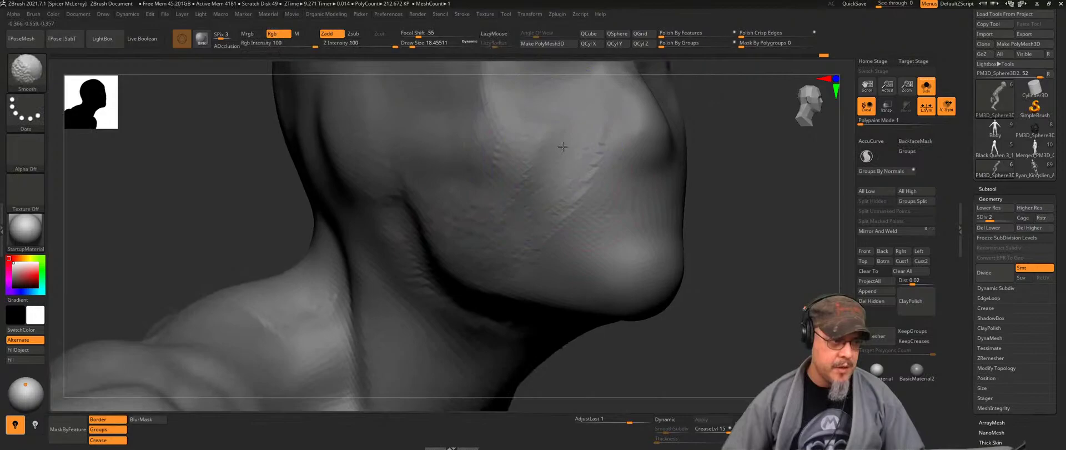
Step: Rough in the underside of the nose and the mouth, build up the lower jawline, and smooth the chin area
{"action": "mouse_move", "coordinate": [592, 222]}
{"action": "right_mouse_down"}
{"action": "mouse_move", "coordinate": [550, 267]}
{"action": "mouse_move", "coordinate": [512, 253]}
{"action": "right_mouse_up"}
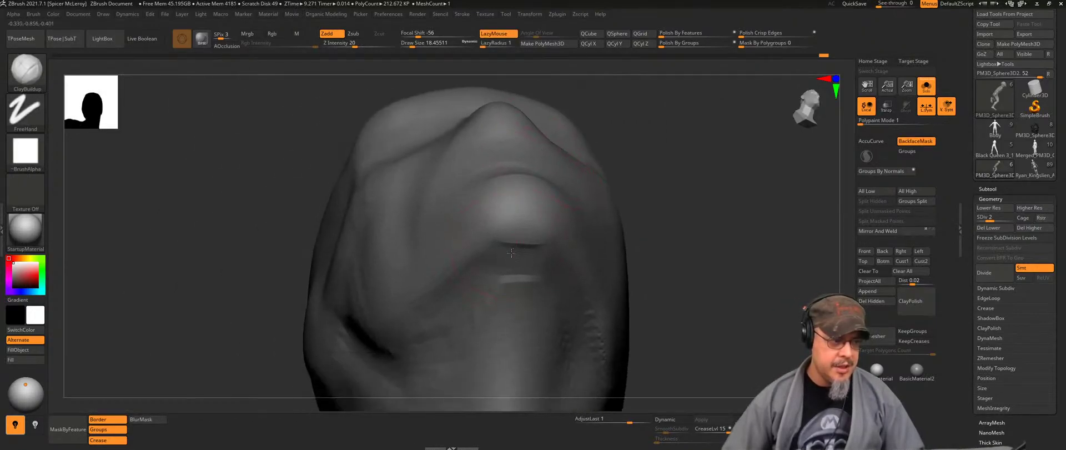
{"action": "left_click_drag", "start_coordinate": [498, 225], "coordinate": [527, 244]}
{"action": "right_click_drag", "start_coordinate": [688, 200], "coordinate": [397, 267]}
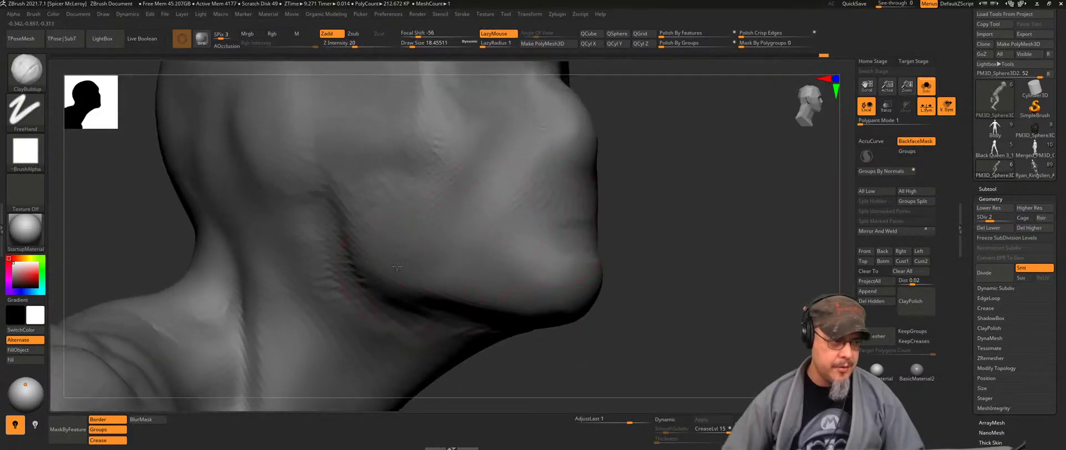
{"action": "mouse_move", "coordinate": [430, 278]}
{"action": "left_mouse_down"}
{"action": "mouse_move", "coordinate": [507, 299]}
{"action": "mouse_move", "coordinate": [556, 231]}
{"action": "mouse_move", "coordinate": [541, 261]}
{"action": "mouse_move", "coordinate": [550, 266]}
{"action": "left_mouse_up"}
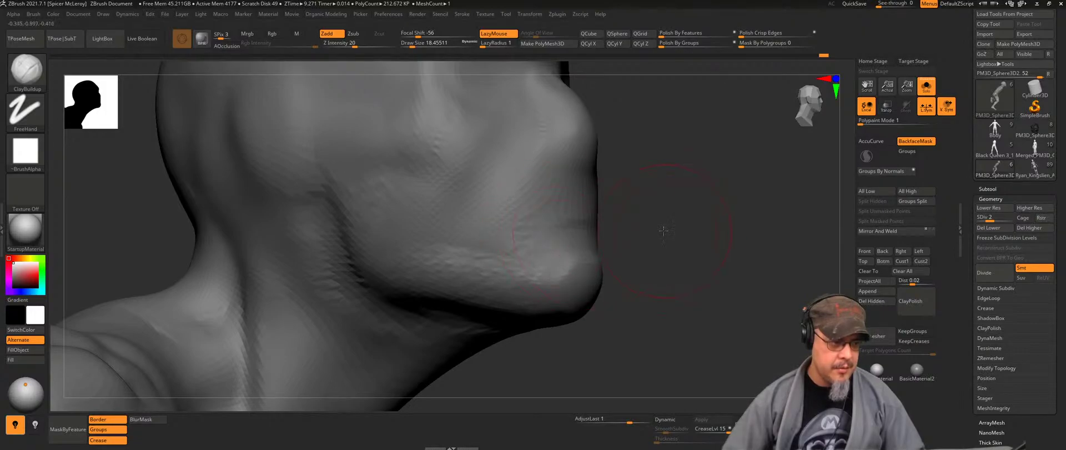
{"action": "right_click_drag", "start_coordinate": [664, 230], "coordinate": [626, 260]}
{"action": "right_click_drag", "start_coordinate": [619, 229], "coordinate": [650, 234], "text": "shift"}
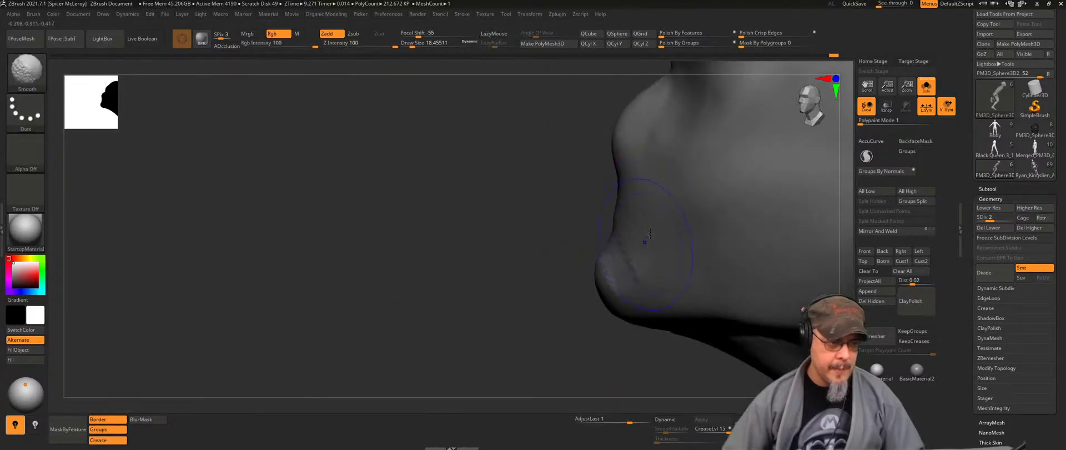
{"action": "right_click_drag", "start_coordinate": [574, 160], "coordinate": [429, 265], "text": "alt"}
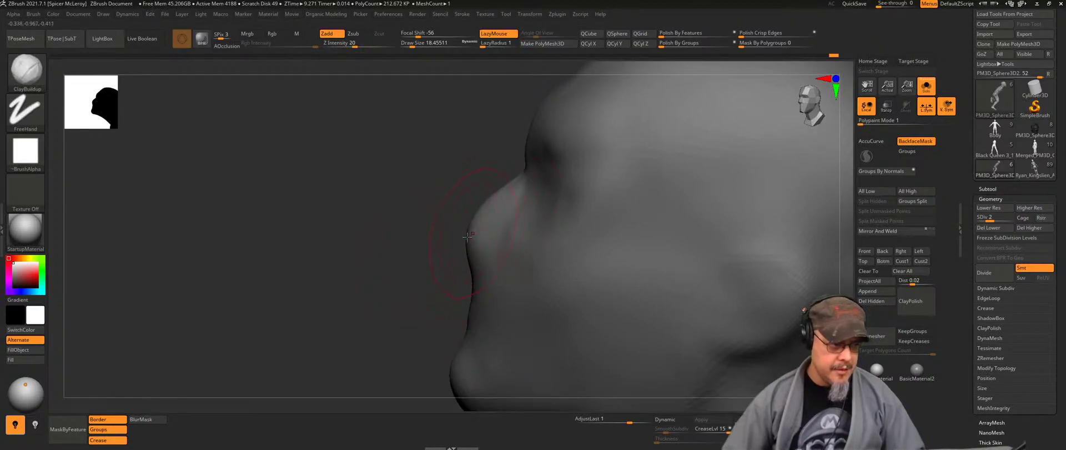
Step: Reshape the nose profile and its tip with the Move brush
{"action": "key", "text": "b"}
{"action": "key", "text": "m"}
{"action": "key", "text": "v"}
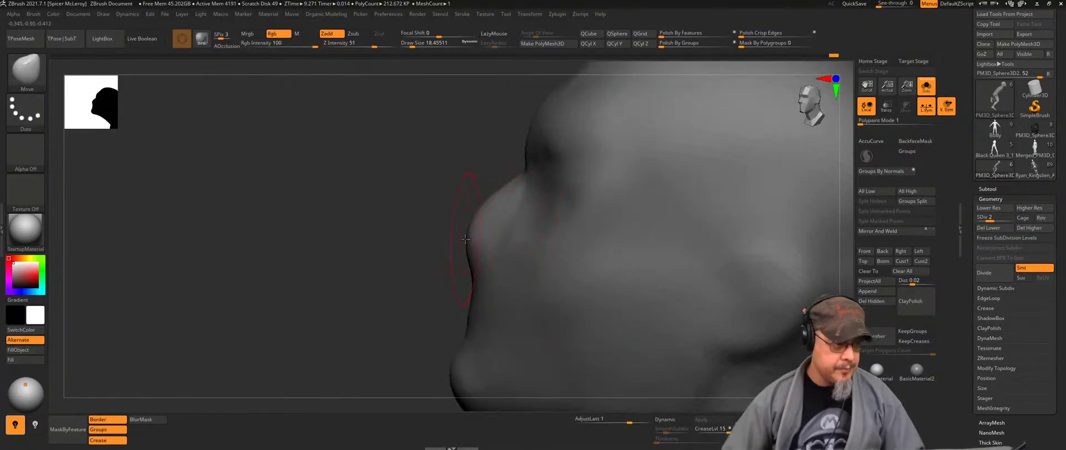
{"action": "right_click_drag", "start_coordinate": [425, 234], "coordinate": [501, 237]}
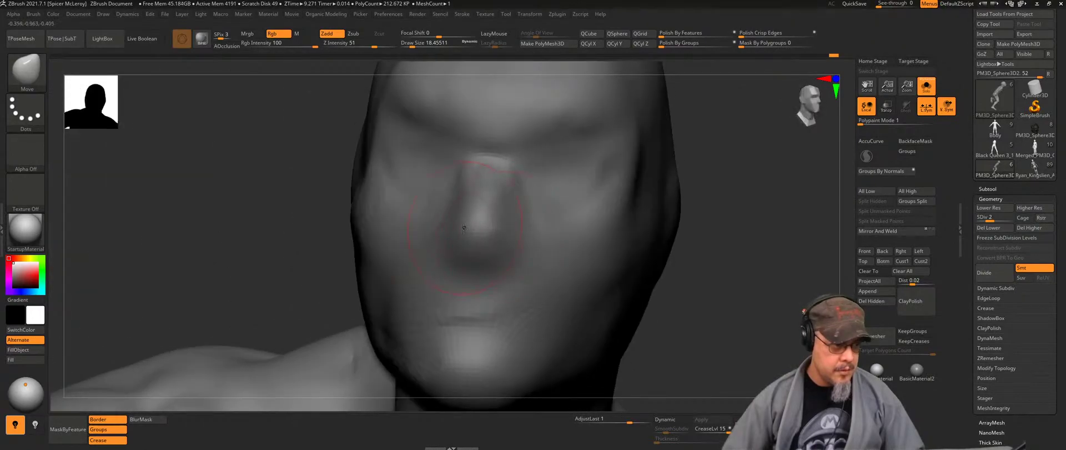
{"action": "mouse_move", "coordinate": [480, 187]}
{"action": "right_mouse_down"}
{"action": "mouse_move", "coordinate": [462, 194]}
{"action": "mouse_move", "coordinate": [488, 268]}
{"action": "right_mouse_up"}
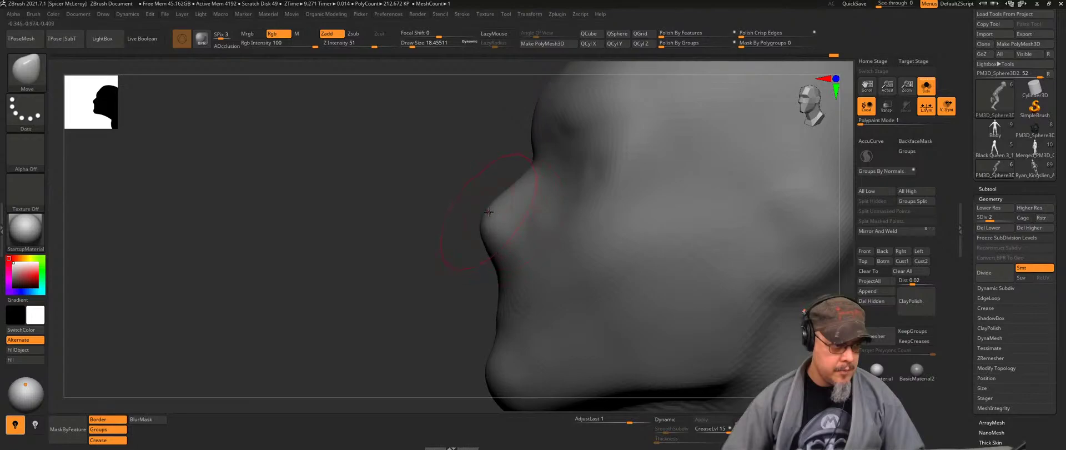
{"action": "left_click_drag", "start_coordinate": [489, 212], "coordinate": [491, 220]}
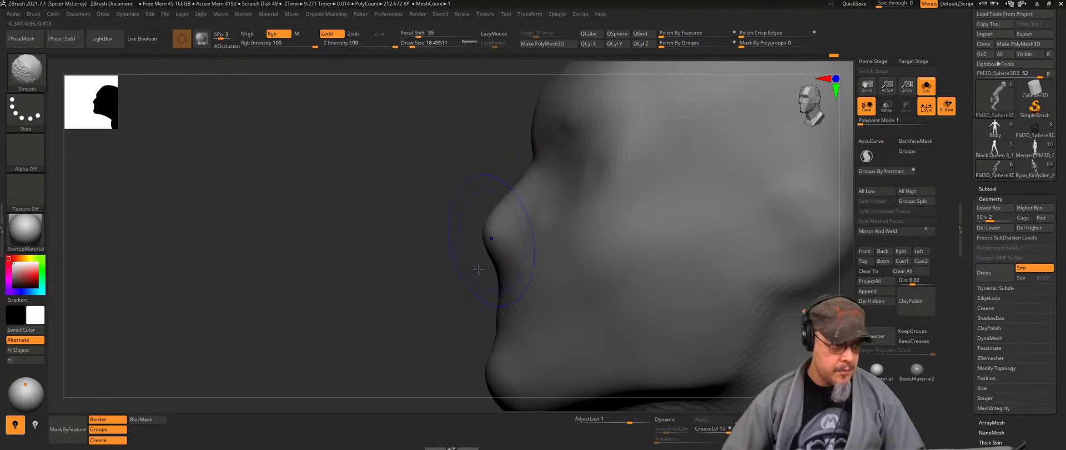
Step: Smooth the side of the nose near its tip
{"action": "right_click_drag", "start_coordinate": [484, 226], "coordinate": [507, 233]}
{"action": "left_click_drag", "start_coordinate": [520, 230], "coordinate": [516, 236], "text": "shift"}
{"action": "mouse_move", "coordinate": [426, 240]}
{"action": "right_mouse_down", "text": "alt"}
{"action": "mouse_move", "coordinate": [411, 257]}
{"action": "mouse_move", "coordinate": [399, 338]}
{"action": "right_mouse_up", "text": "alt"}
Step: Build up the centre of the brow above the nose with the ClayBuildup brush and smooth the result
{"action": "right_click_drag", "start_coordinate": [500, 327], "coordinate": [555, 238]}
{"action": "key", "text": "b"}
{"action": "key", "text": "b"}
{"action": "key", "text": "Escape"}
{"action": "key", "text": "b"}
{"action": "key", "text": "c"}
{"action": "key", "text": "b"}
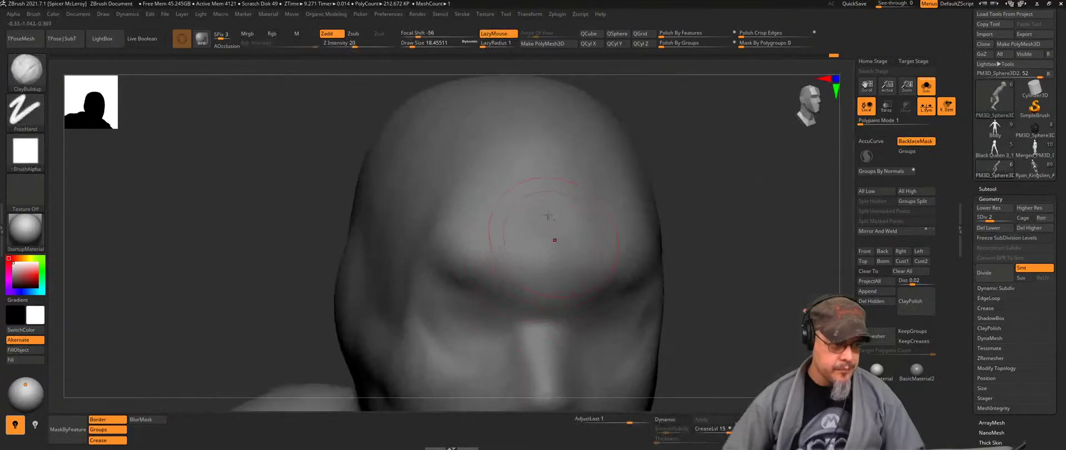
{"action": "mouse_move", "coordinate": [552, 238]}
{"action": "left_mouse_down"}
{"action": "mouse_move", "coordinate": [546, 276]}
{"action": "mouse_move", "coordinate": [552, 184]}
{"action": "mouse_move", "coordinate": [561, 216]}
{"action": "mouse_move", "coordinate": [553, 295]}
{"action": "left_mouse_up"}
{"action": "right_click_drag", "start_coordinate": [579, 200], "coordinate": [552, 238], "text": "alt"}
{"action": "mouse_move", "coordinate": [552, 238]}
{"action": "left_mouse_down", "text": "shift"}
{"action": "mouse_move", "coordinate": [521, 260]}
{"action": "mouse_move", "coordinate": [541, 221]}
{"action": "left_mouse_up", "text": "shift"}
{"action": "right_click_drag", "start_coordinate": [542, 221], "coordinate": [528, 234]}
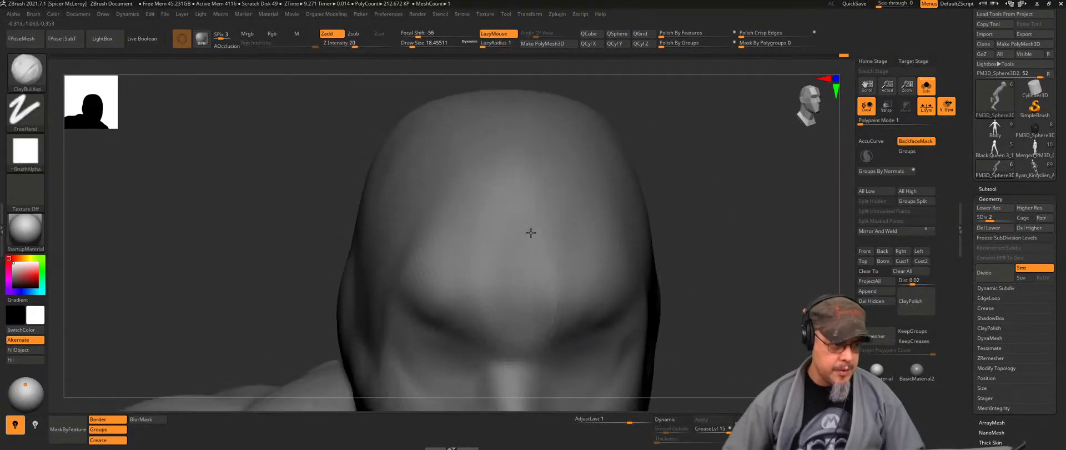
Step: Add clay strokes across the middle of the forehead and blend them smooth
{"action": "left_click_drag", "start_coordinate": [454, 171], "coordinate": [481, 263]}
{"action": "left_click_drag", "start_coordinate": [552, 236], "coordinate": [476, 240]}
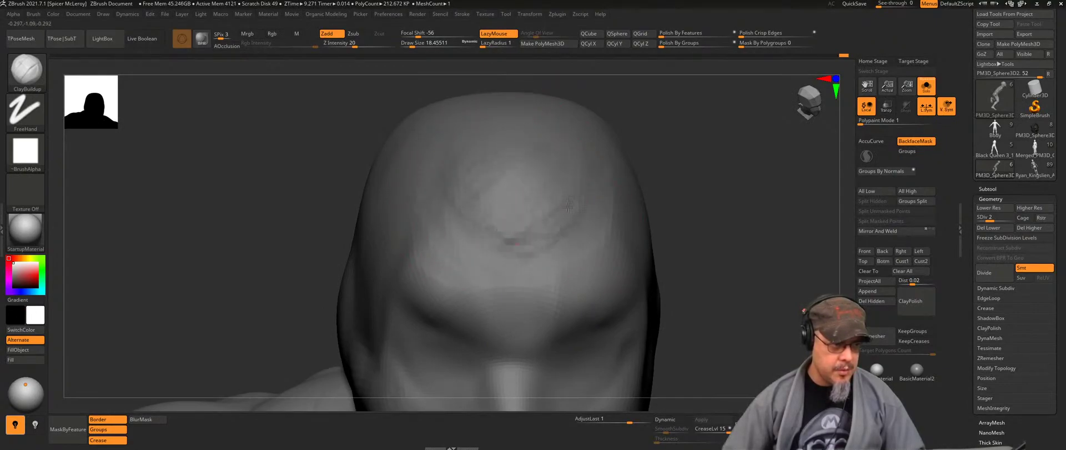
{"action": "key", "text": "shift"}
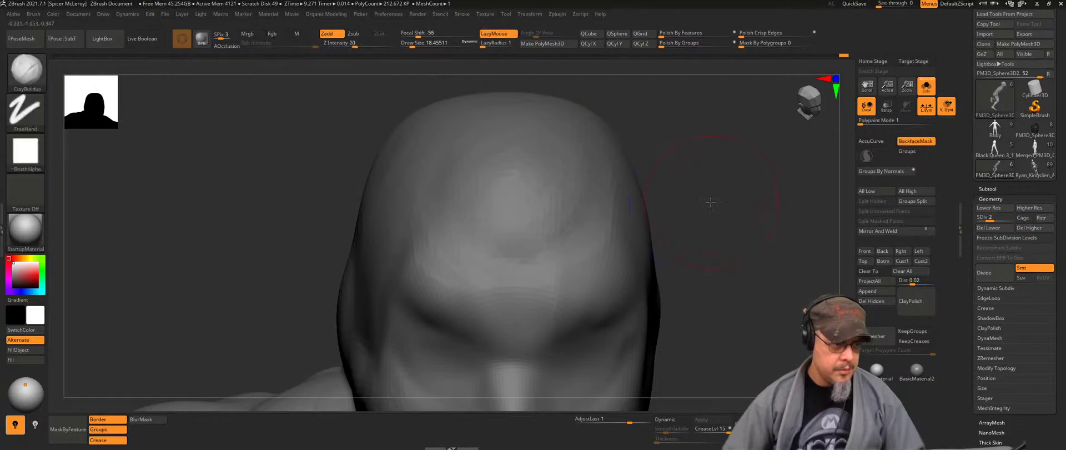
Step: Add clay along the cheekbone and up the temple edge of the brow, and smooth the side of the head
{"action": "right_click_drag", "start_coordinate": [473, 222], "coordinate": [474, 251]}
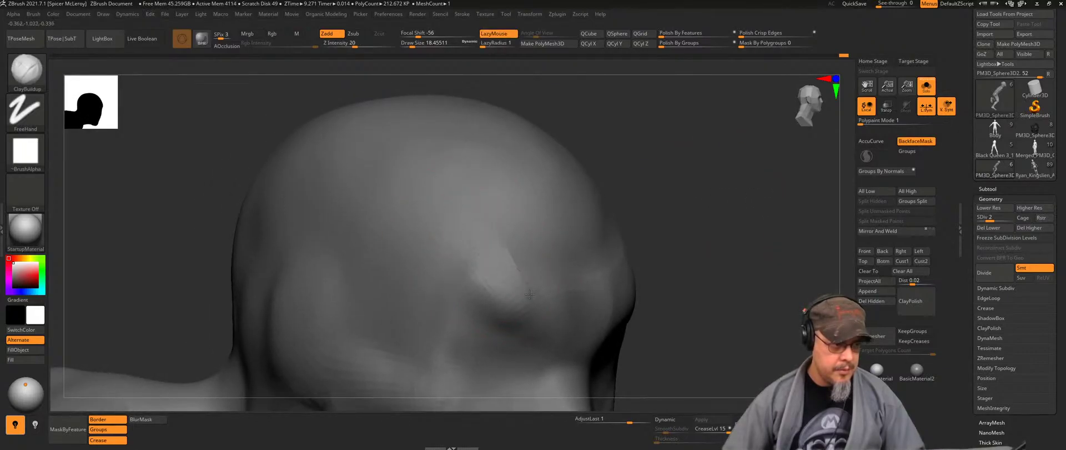
{"action": "key", "text": "shift"}
{"action": "right_click_drag", "start_coordinate": [529, 295], "coordinate": [548, 267]}
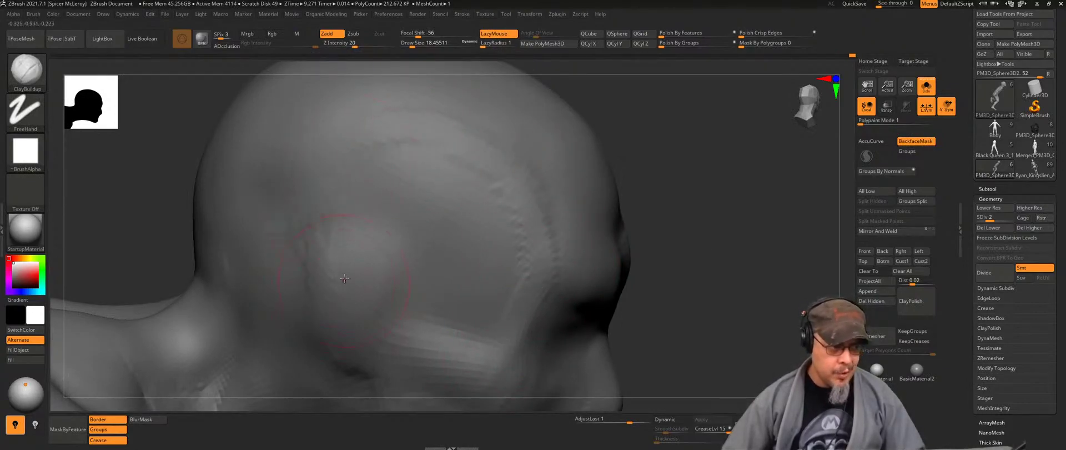
{"action": "mouse_move", "coordinate": [529, 253]}
{"action": "right_mouse_down"}
{"action": "mouse_move", "coordinate": [493, 183]}
{"action": "mouse_move", "coordinate": [496, 253]}
{"action": "mouse_move", "coordinate": [522, 219]}
{"action": "mouse_move", "coordinate": [524, 241]}
{"action": "right_mouse_up"}
{"action": "left_click_drag", "start_coordinate": [486, 244], "coordinate": [622, 257]}
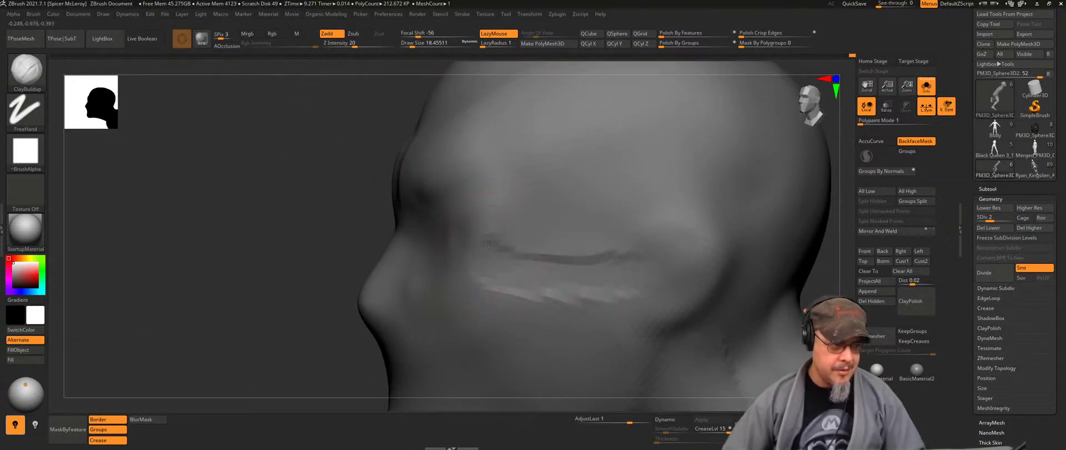
{"action": "left_click_drag", "start_coordinate": [480, 160], "coordinate": [502, 111]}
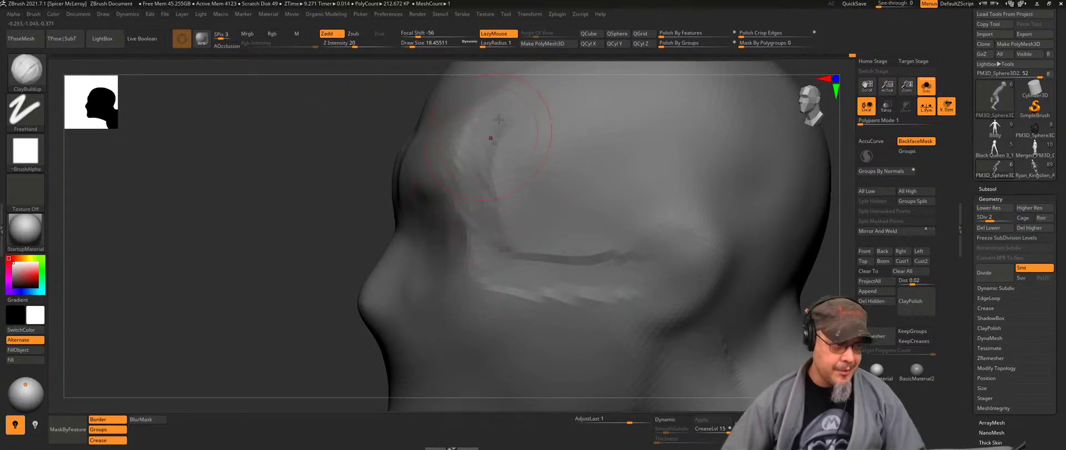
{"action": "mouse_move", "coordinate": [486, 144]}
{"action": "left_mouse_down", "text": "shift"}
{"action": "mouse_move", "coordinate": [497, 239]}
{"action": "mouse_move", "coordinate": [547, 253]}
{"action": "mouse_move", "coordinate": [597, 215]}
{"action": "left_mouse_up", "text": "shift"}
Step: Fill out the side of the skull above the ear area with clay strokes and smooth them
{"action": "right_click_drag", "start_coordinate": [598, 215], "coordinate": [472, 194]}
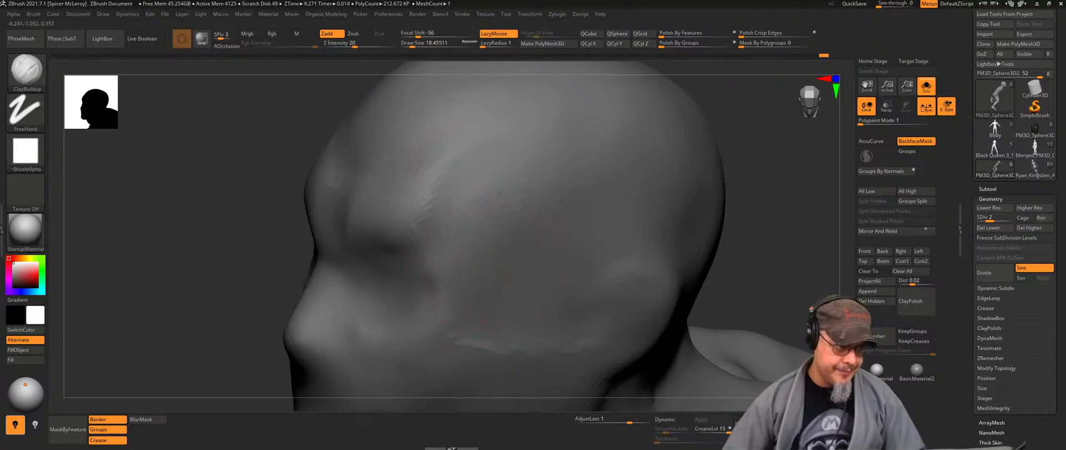
{"action": "left_click_drag", "start_coordinate": [559, 165], "coordinate": [588, 301]}
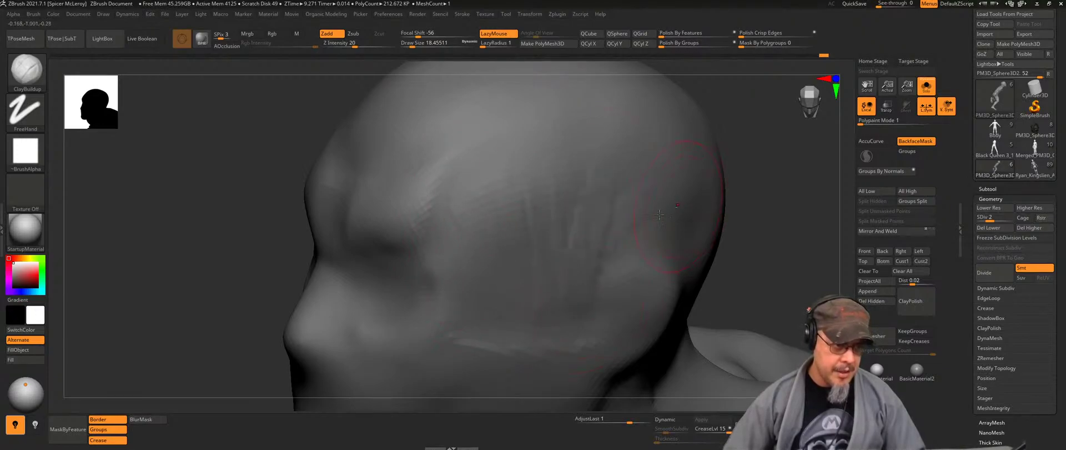
{"action": "left_click_drag", "start_coordinate": [564, 188], "coordinate": [500, 307]}
{"action": "key", "text": "shift"}
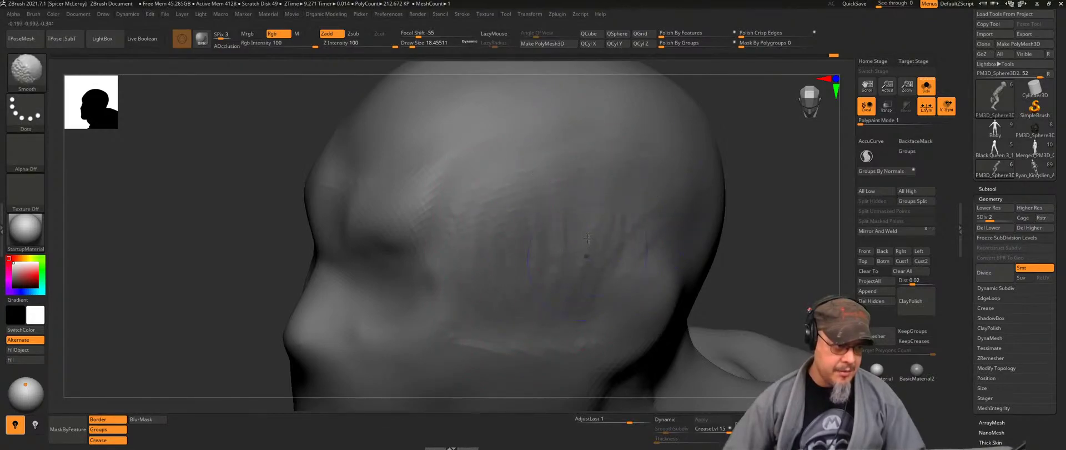
Step: Soften the brow ridge and its transition into the forehead and temple
{"action": "mouse_move", "coordinate": [648, 176]}
{"action": "right_mouse_down"}
{"action": "mouse_move", "coordinate": [561, 205]}
{"action": "mouse_move", "coordinate": [650, 203]}
{"action": "mouse_move", "coordinate": [552, 205]}
{"action": "right_mouse_up"}
{"action": "left_click_drag", "start_coordinate": [552, 205], "coordinate": [597, 175]}
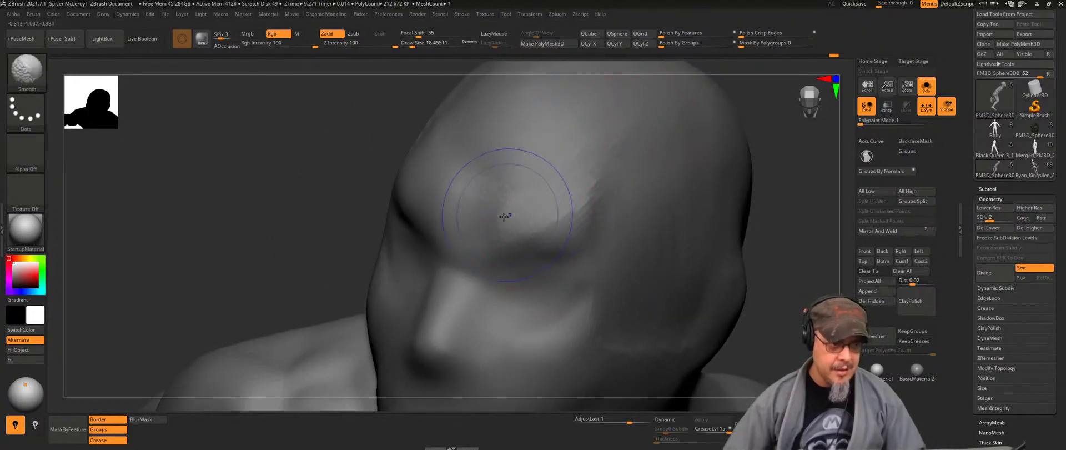
{"action": "mouse_move", "coordinate": [508, 215]}
{"action": "left_mouse_down", "text": "shift"}
{"action": "mouse_move", "coordinate": [583, 199]}
{"action": "mouse_move", "coordinate": [553, 219]}
{"action": "left_mouse_up", "text": "shift"}
{"action": "mouse_move", "coordinate": [554, 200]}
{"action": "right_mouse_down"}
{"action": "mouse_move", "coordinate": [585, 211]}
{"action": "mouse_move", "coordinate": [550, 207]}
{"action": "right_mouse_up"}
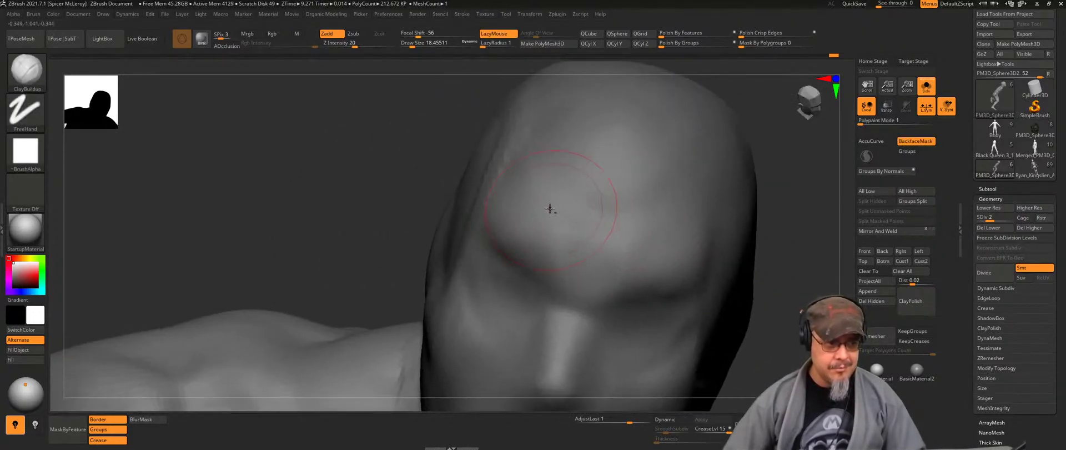
{"action": "right_click_drag", "start_coordinate": [571, 244], "coordinate": [578, 195]}
{"action": "key", "text": "shift"}
{"action": "left_click_drag", "start_coordinate": [604, 226], "coordinate": [610, 269], "text": "shift"}
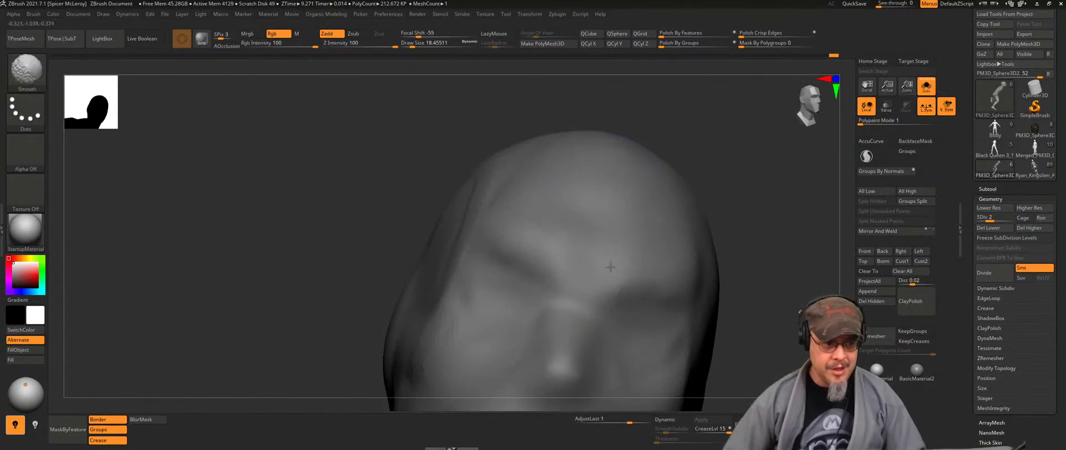
Step: Build up the cheek from beside the nose down toward the chin on both sides and smooth the strokes
{"action": "right_click_drag", "start_coordinate": [585, 298], "coordinate": [587, 226], "text": "alt"}
{"action": "right_click_drag", "start_coordinate": [519, 252], "coordinate": [546, 161], "text": "alt"}
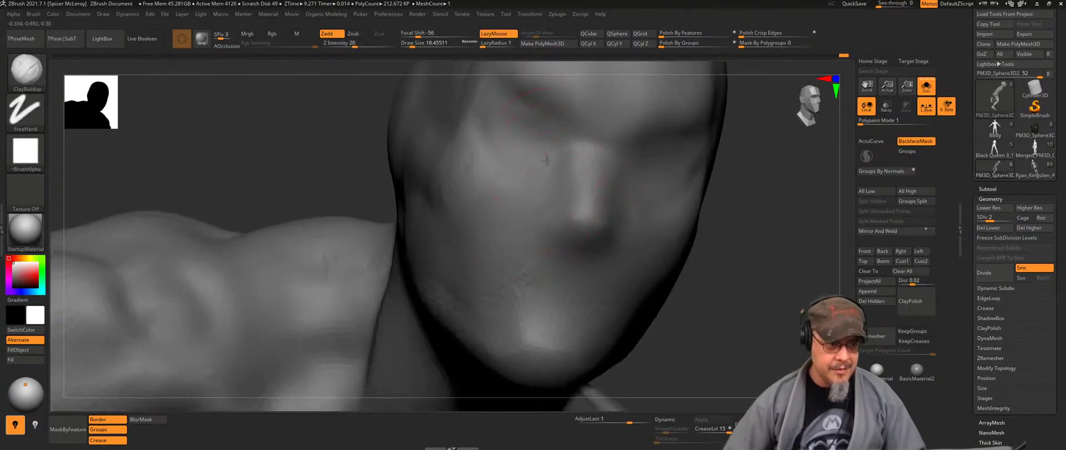
{"action": "right_click_drag", "start_coordinate": [549, 234], "coordinate": [641, 183]}
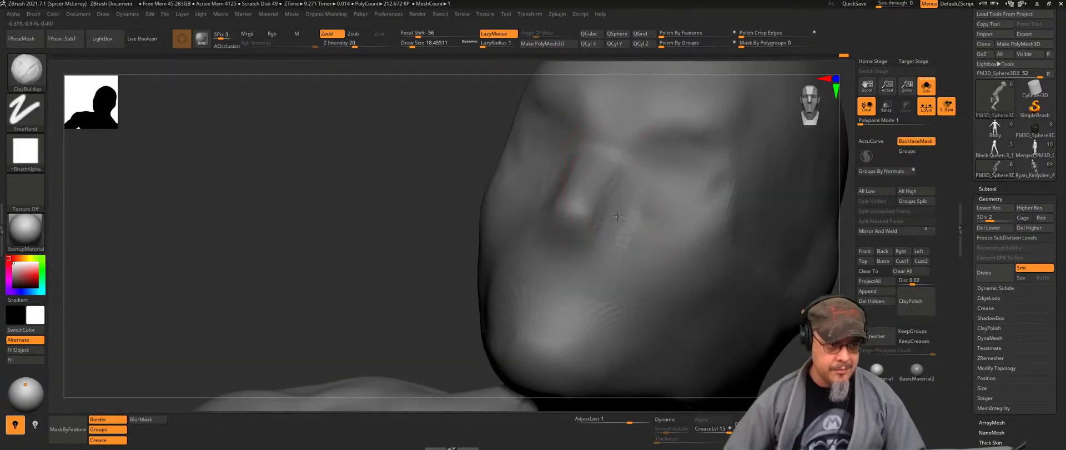
{"action": "right_click_drag", "start_coordinate": [652, 219], "coordinate": [542, 177]}
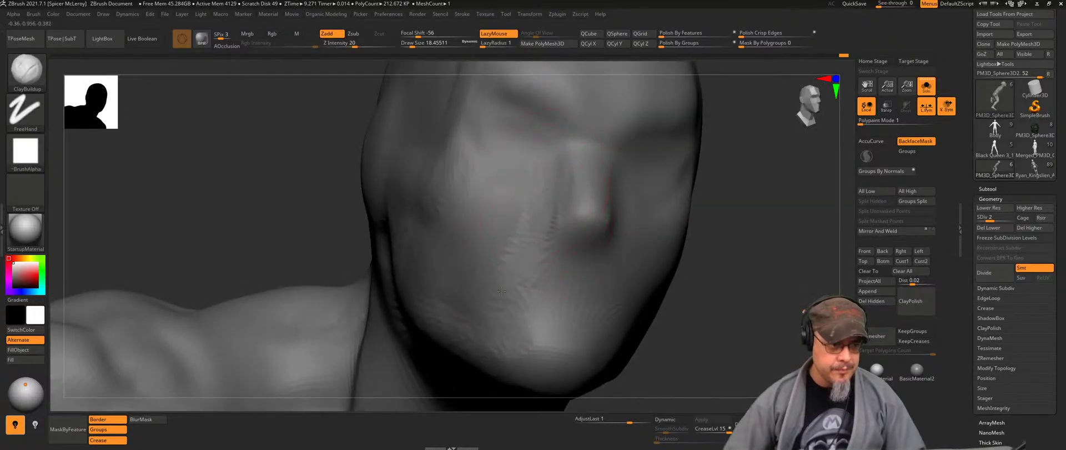
{"action": "right_click_drag", "start_coordinate": [502, 291], "coordinate": [577, 200]}
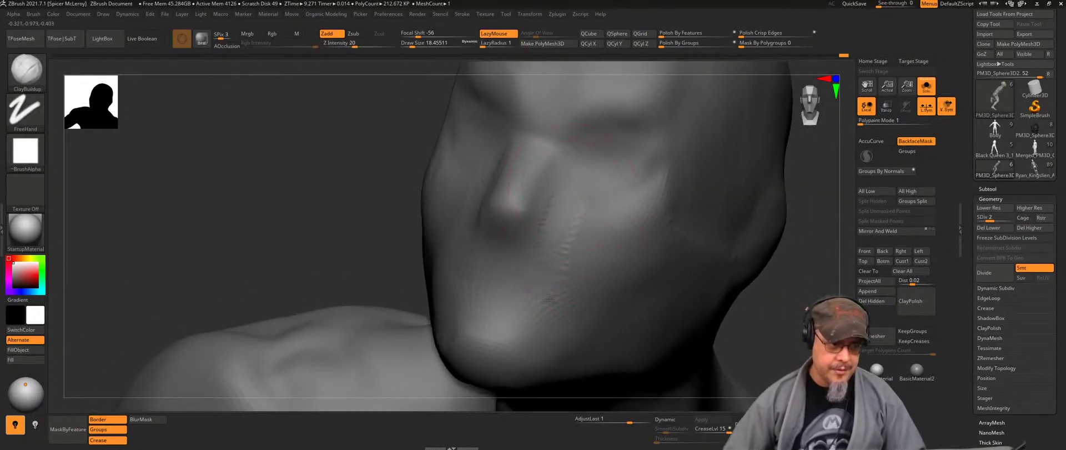
{"action": "left_click_drag", "start_coordinate": [572, 202], "coordinate": [569, 245], "text": "shift"}
Step: Add more clay to the cheek beside the nose and mouth and soften it
{"action": "mouse_move", "coordinate": [569, 245]}
{"action": "right_mouse_down"}
{"action": "mouse_move", "coordinate": [550, 174]}
{"action": "mouse_move", "coordinate": [563, 175]}
{"action": "right_mouse_up"}
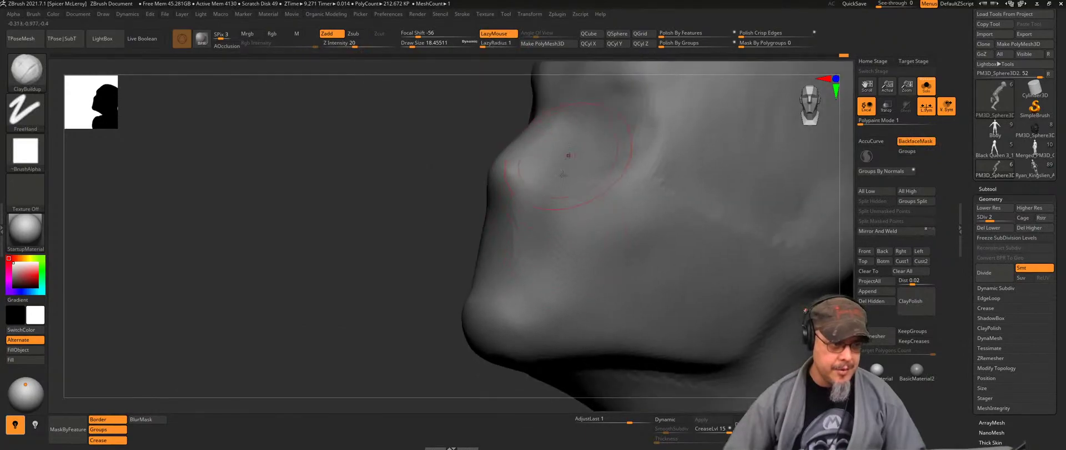
{"action": "left_click_drag", "start_coordinate": [563, 174], "coordinate": [561, 183]}
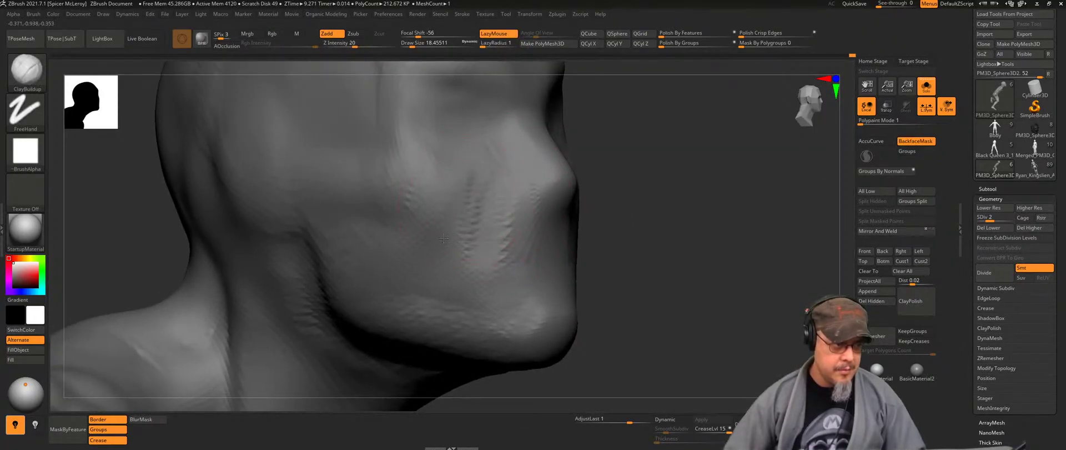
{"action": "key", "text": "shift"}
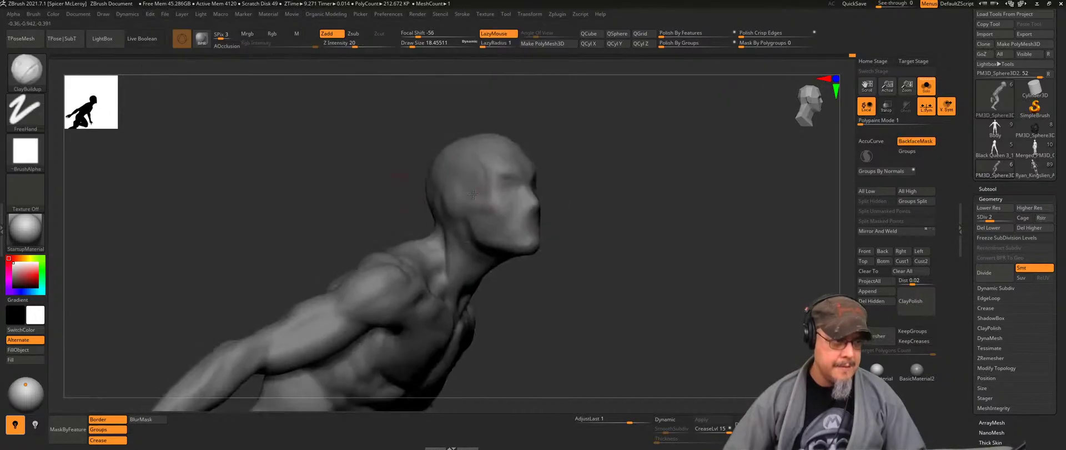
Step: Define the rear edge of the jaw below the ear with clay strokes and smooth them into the neck
{"action": "mouse_move", "coordinate": [334, 233]}
{"action": "left_mouse_down"}
{"action": "mouse_move", "coordinate": [422, 233]}
{"action": "mouse_move", "coordinate": [367, 228]}
{"action": "mouse_move", "coordinate": [590, 188]}
{"action": "left_mouse_up"}
{"action": "mouse_move", "coordinate": [590, 188]}
{"action": "right_mouse_down", "text": "alt"}
{"action": "mouse_move", "coordinate": [481, 139]}
{"action": "mouse_move", "coordinate": [489, 183]}
{"action": "mouse_move", "coordinate": [547, 150]}
{"action": "mouse_move", "coordinate": [582, 224]}
{"action": "mouse_move", "coordinate": [588, 209]}
{"action": "mouse_move", "coordinate": [642, 213]}
{"action": "mouse_move", "coordinate": [619, 178]}
{"action": "mouse_move", "coordinate": [608, 202]}
{"action": "mouse_move", "coordinate": [615, 184]}
{"action": "right_mouse_up", "text": "alt"}
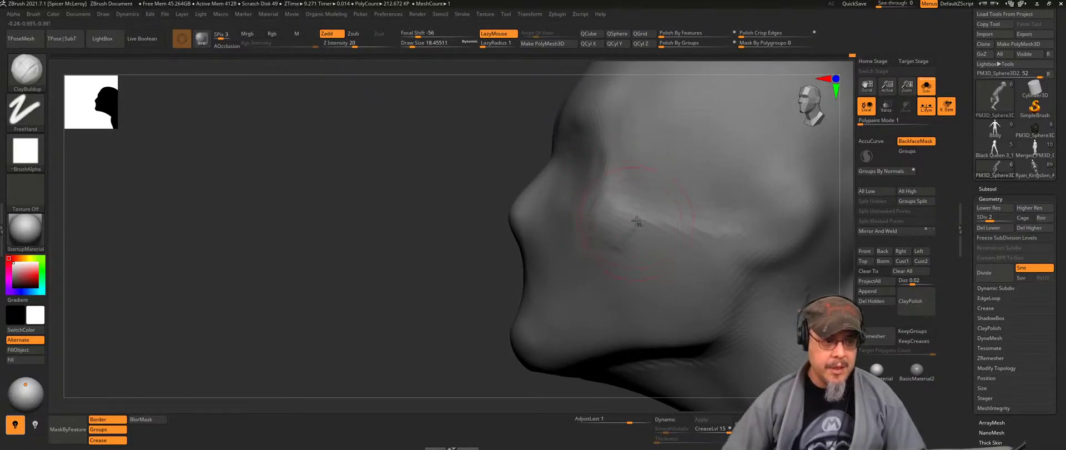
{"action": "right_click_drag", "start_coordinate": [637, 221], "coordinate": [569, 171], "text": "alt"}
{"action": "mouse_move", "coordinate": [661, 225]}
{"action": "left_mouse_down"}
{"action": "mouse_move", "coordinate": [647, 295]}
{"action": "mouse_move", "coordinate": [640, 284]}
{"action": "left_mouse_up"}
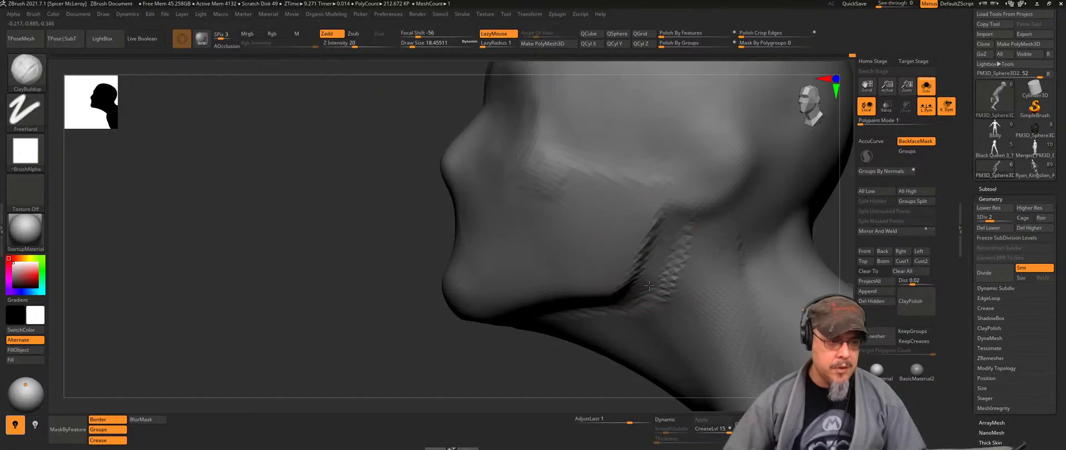
{"action": "left_click_drag", "start_coordinate": [672, 233], "coordinate": [632, 318], "text": "shift"}
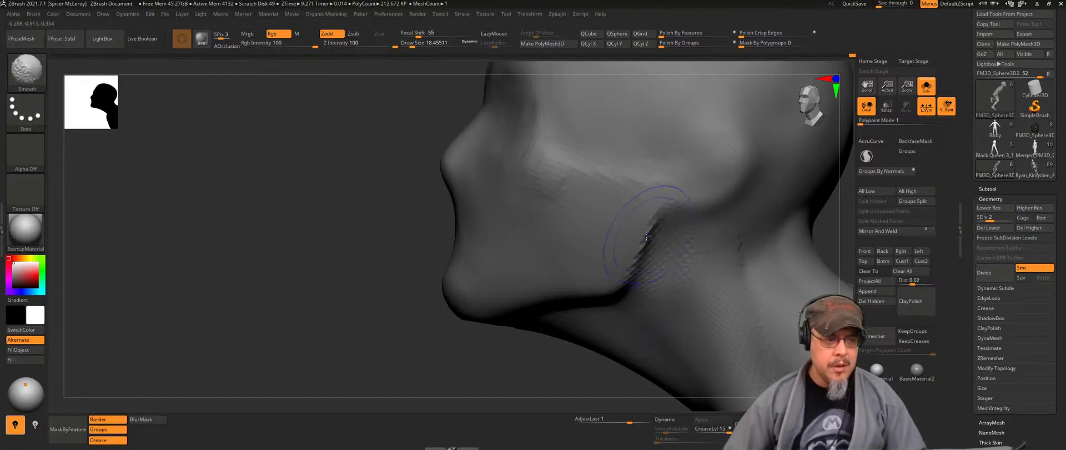
Step: Shape the ear area with clay strokes, carve a groove behind it, and smooth both into the head
{"action": "right_click_drag", "start_coordinate": [647, 236], "coordinate": [652, 277]}
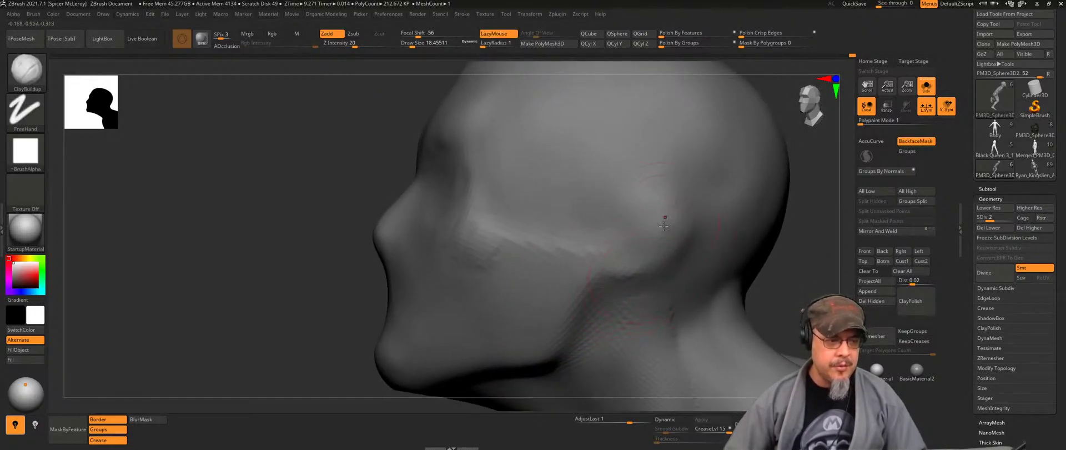
{"action": "left_click_drag", "start_coordinate": [629, 193], "coordinate": [629, 222]}
{"action": "mouse_move", "coordinate": [657, 176]}
{"action": "left_mouse_down", "text": "alt"}
{"action": "mouse_move", "coordinate": [671, 236]}
{"action": "mouse_move", "coordinate": [639, 284]}
{"action": "left_mouse_up", "text": "alt"}
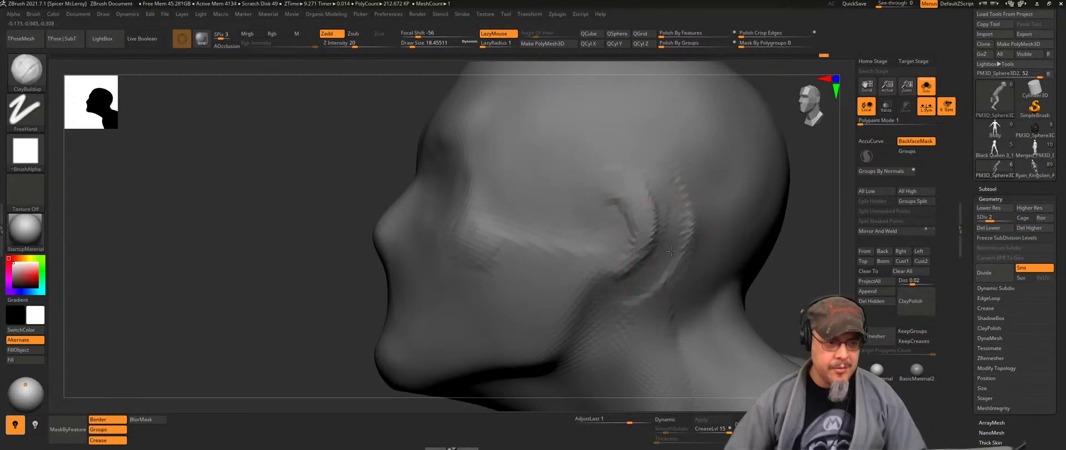
{"action": "mouse_move", "coordinate": [680, 237]}
{"action": "left_mouse_down", "text": "shift"}
{"action": "mouse_move", "coordinate": [669, 163]}
{"action": "mouse_move", "coordinate": [625, 271]}
{"action": "left_mouse_up", "text": "shift"}
{"action": "left_click_drag", "start_coordinate": [630, 195], "coordinate": [597, 227]}
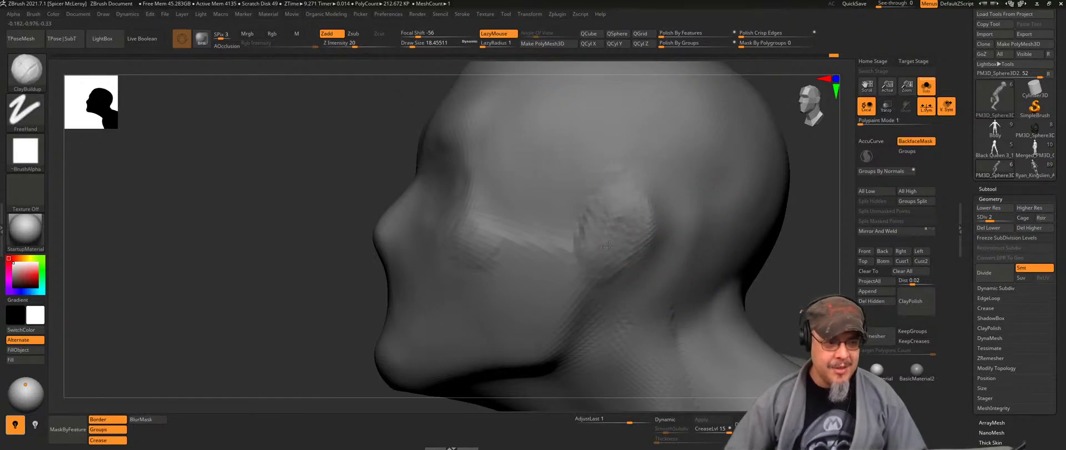
{"action": "key", "text": "shift"}
Step: Build up the cheekbone below the eye socket toward the ear and smooth it
{"action": "right_click_drag", "start_coordinate": [607, 234], "coordinate": [649, 221]}
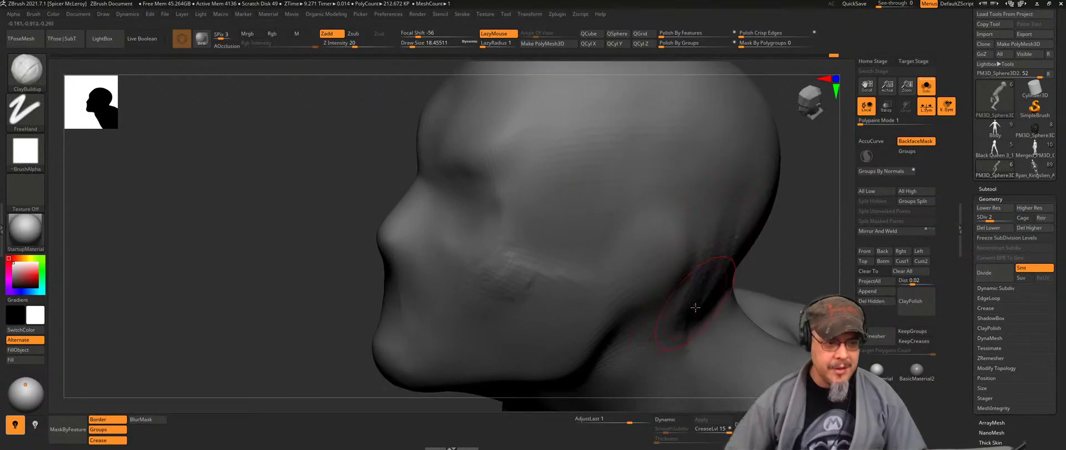
{"action": "key", "text": "shift"}
{"action": "mouse_move", "coordinate": [655, 169]}
{"action": "right_mouse_down"}
{"action": "mouse_move", "coordinate": [624, 186]}
{"action": "mouse_move", "coordinate": [745, 133]}
{"action": "right_mouse_up"}
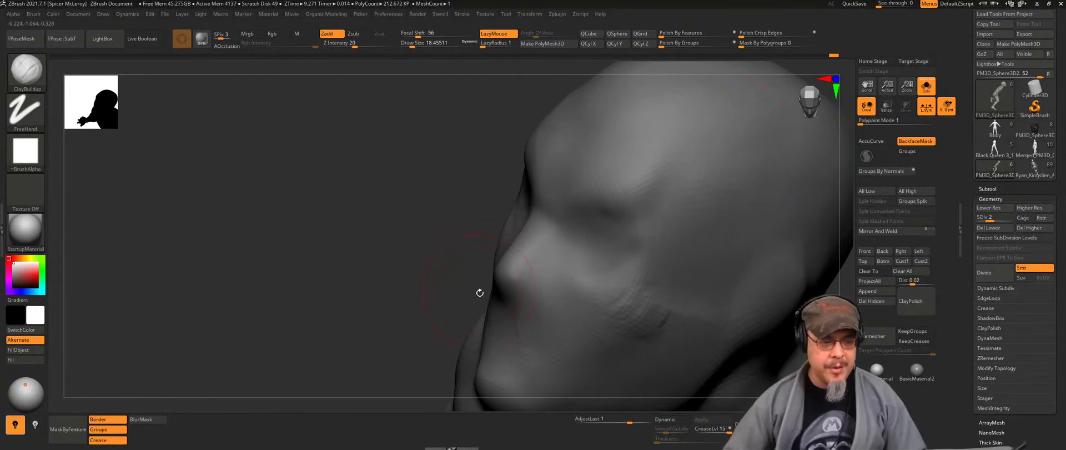
{"action": "mouse_move", "coordinate": [478, 293]}
{"action": "right_mouse_down"}
{"action": "mouse_move", "coordinate": [753, 167]}
{"action": "mouse_move", "coordinate": [646, 200]}
{"action": "mouse_move", "coordinate": [663, 199]}
{"action": "right_mouse_up"}
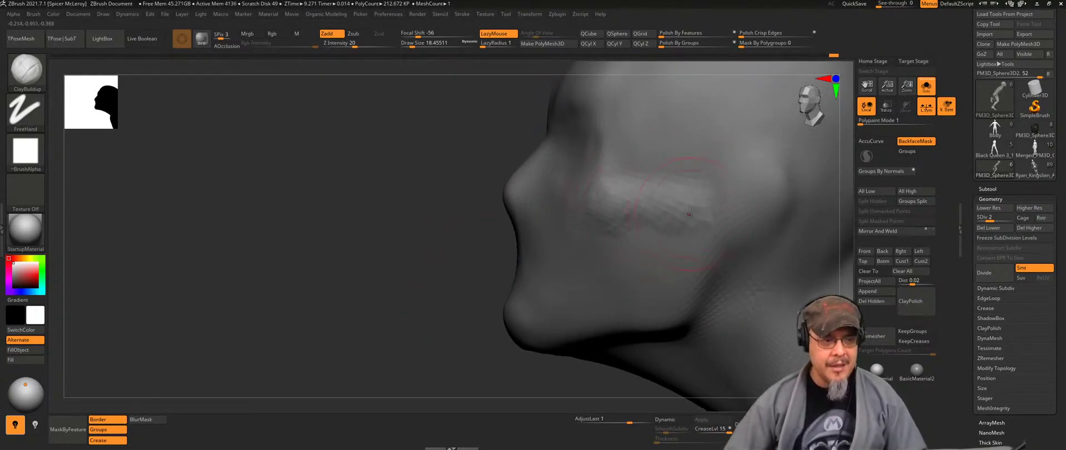
{"action": "key", "text": "shift"}
Step: Carve the hollow beneath the cheekbone and smooth it along with the cheek beside the nose
{"action": "mouse_move", "coordinate": [676, 210]}
{"action": "right_mouse_down", "text": "alt"}
{"action": "mouse_move", "coordinate": [694, 178]}
{"action": "mouse_move", "coordinate": [714, 174]}
{"action": "right_mouse_up", "text": "alt"}
{"action": "left_click_drag", "start_coordinate": [725, 192], "coordinate": [613, 225], "text": "alt"}
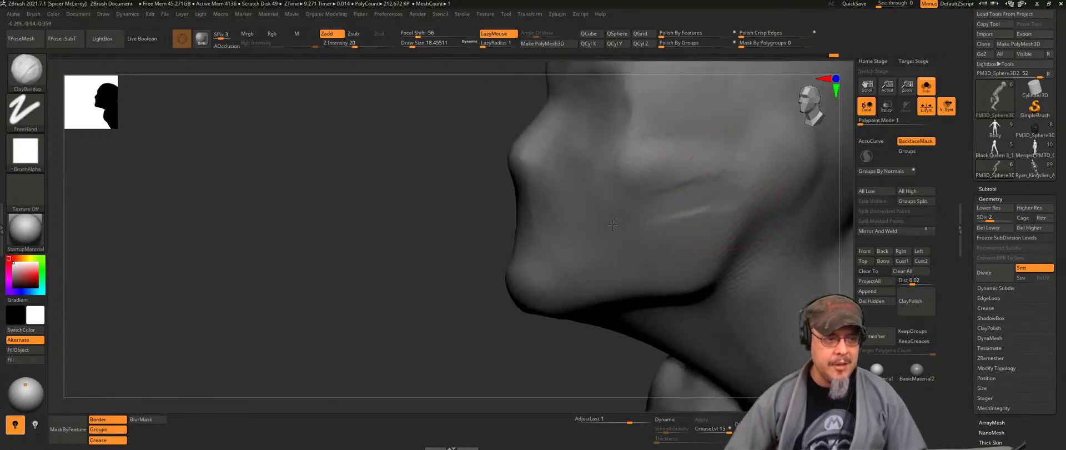
{"action": "mouse_move", "coordinate": [680, 209]}
{"action": "left_mouse_down"}
{"action": "mouse_move", "coordinate": [729, 201]}
{"action": "mouse_move", "coordinate": [700, 174]}
{"action": "left_mouse_up"}
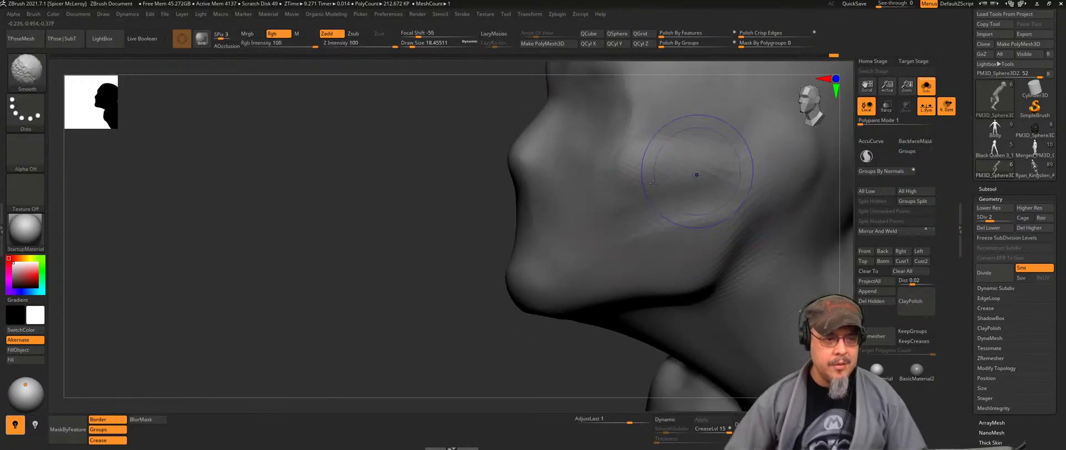
{"action": "right_click_drag", "start_coordinate": [700, 172], "coordinate": [711, 231], "text": "alt"}
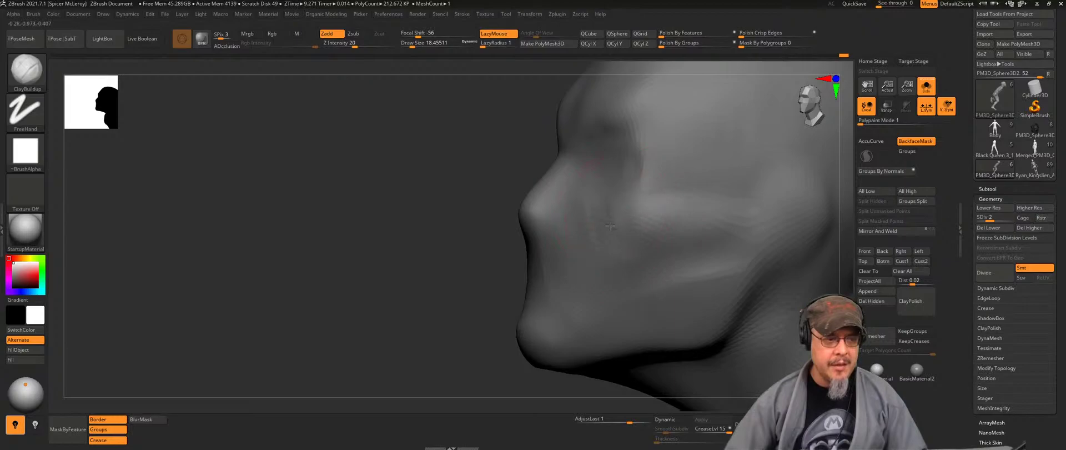
{"action": "left_click_drag", "start_coordinate": [606, 221], "coordinate": [622, 271], "text": "shift"}
Step: Build up the jaw muscle between the cheekbone and the jaw corner with clay strokes and smooth it
{"action": "mouse_move", "coordinate": [622, 271]}
{"action": "right_mouse_down", "text": "alt"}
{"action": "mouse_move", "coordinate": [627, 221]}
{"action": "mouse_move", "coordinate": [664, 224]}
{"action": "right_mouse_up", "text": "alt"}
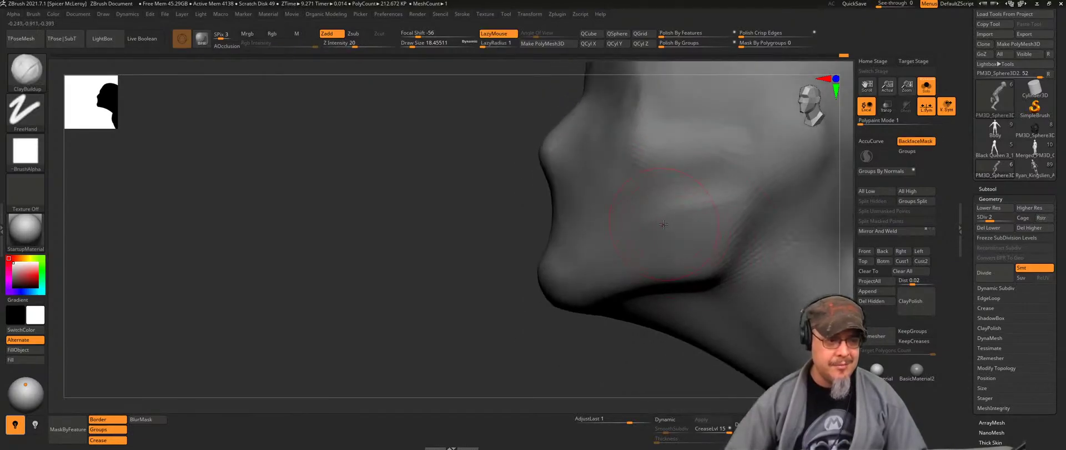
{"action": "left_click_drag", "start_coordinate": [663, 224], "coordinate": [668, 262]}
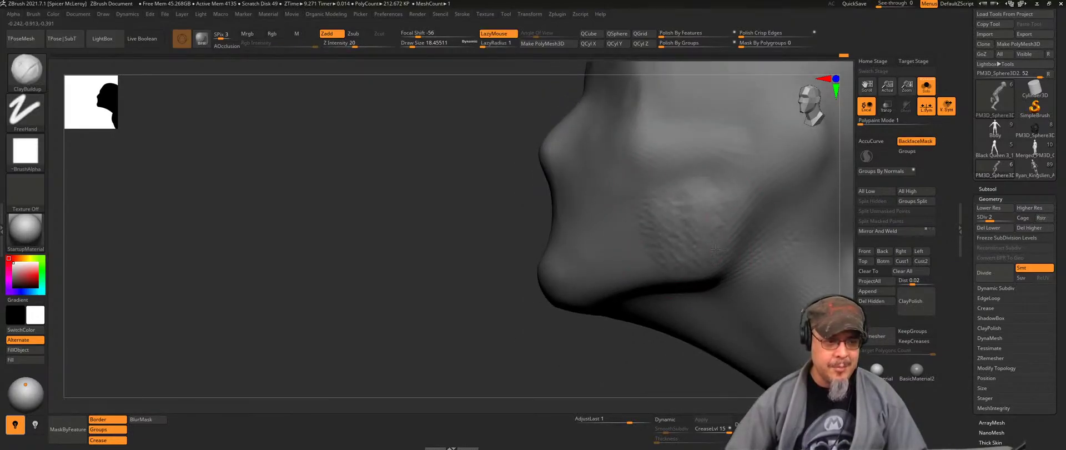
{"action": "key", "text": "shift"}
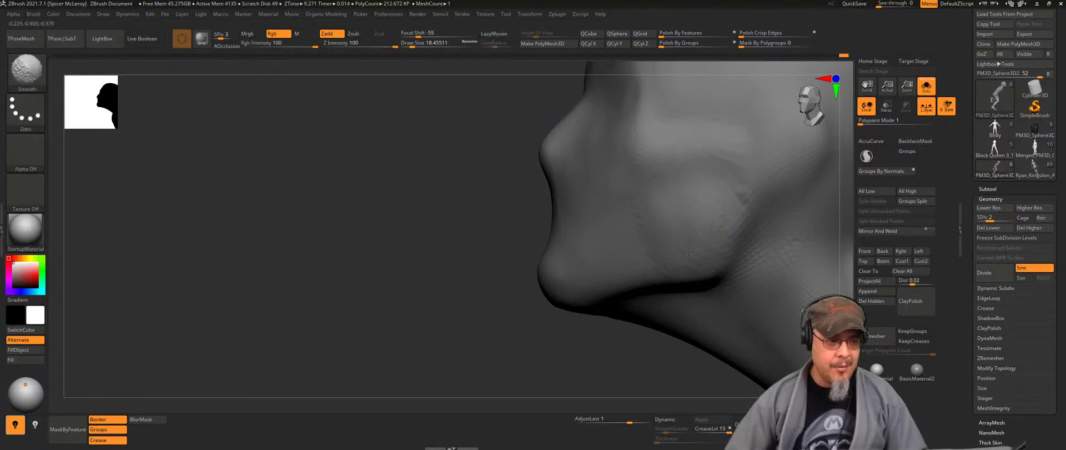
{"action": "right_click_drag", "start_coordinate": [688, 251], "coordinate": [715, 233]}
{"action": "key", "text": "shift"}
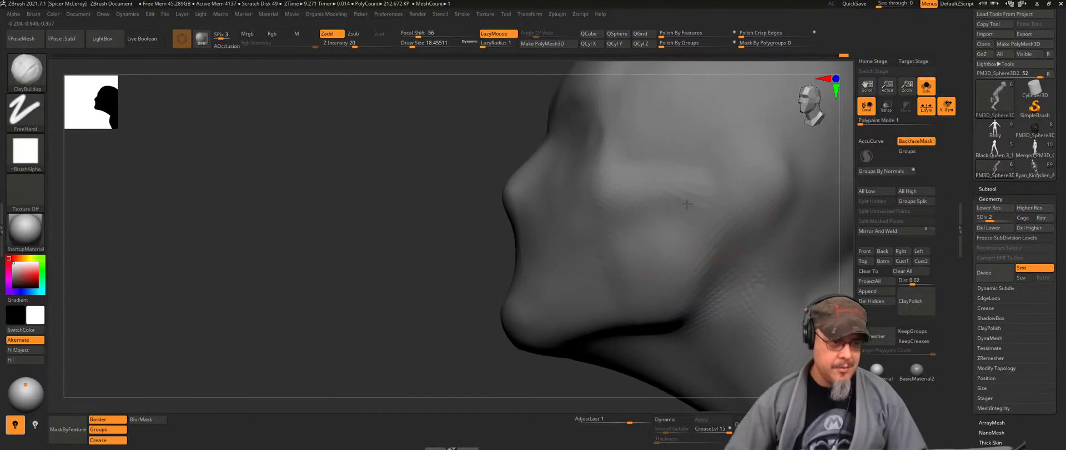
Step: Shape the lower jaw from the cheek toward the chin with clay strokes and smooth them into the face
{"action": "mouse_move", "coordinate": [686, 211]}
{"action": "left_mouse_down"}
{"action": "mouse_move", "coordinate": [611, 233]}
{"action": "mouse_move", "coordinate": [668, 200]}
{"action": "left_mouse_up"}
{"action": "right_click_drag", "start_coordinate": [671, 196], "coordinate": [749, 81], "text": "alt"}
{"action": "right_click_drag", "start_coordinate": [588, 202], "coordinate": [667, 253]}
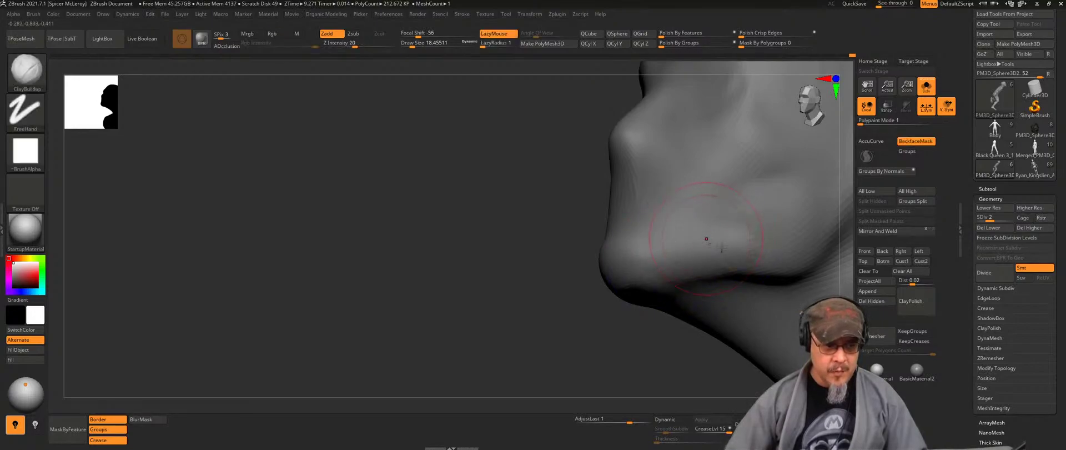
{"action": "right_click_drag", "start_coordinate": [638, 266], "coordinate": [658, 276]}
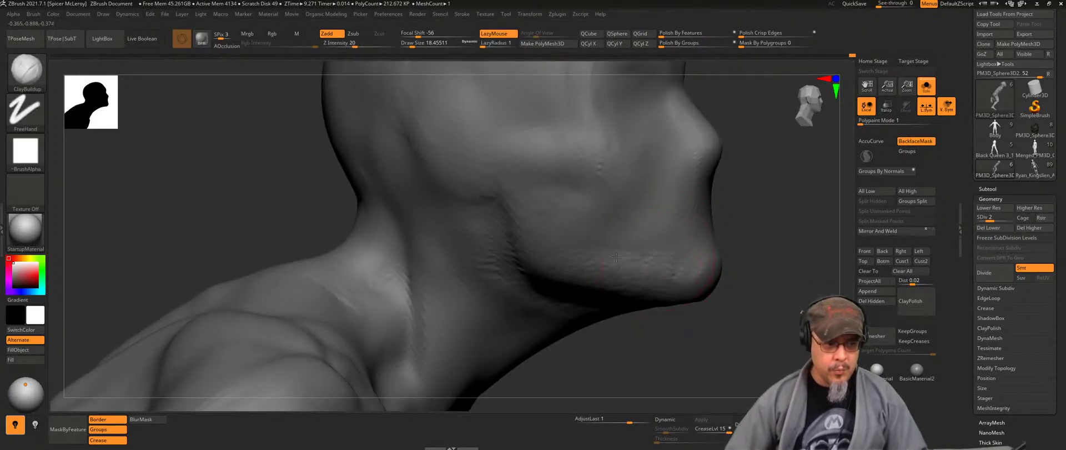
{"action": "key", "text": "shift"}
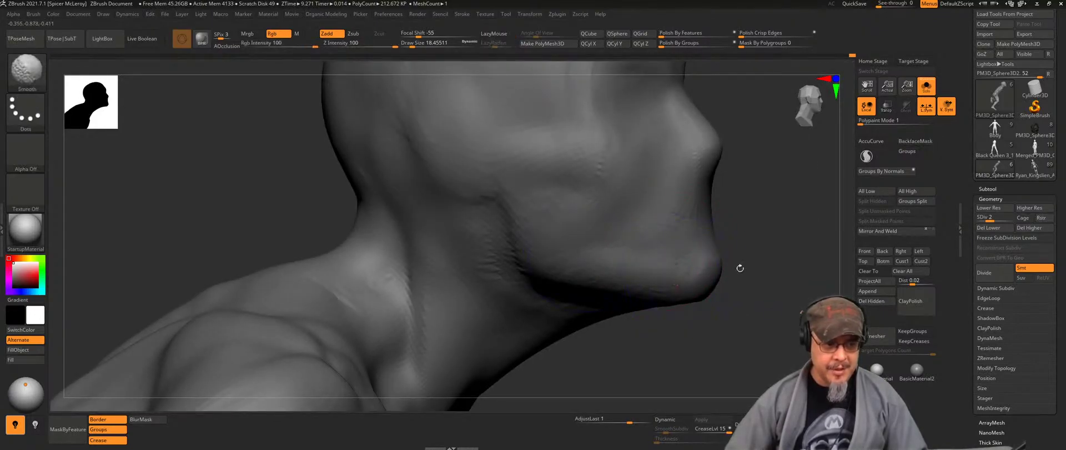
Step: Shape the areas beside the nose and around the mouth corner with clay strokes and smooth them
{"action": "mouse_move", "coordinate": [740, 268]}
{"action": "right_mouse_down"}
{"action": "mouse_move", "coordinate": [588, 204]}
{"action": "mouse_move", "coordinate": [578, 235]}
{"action": "mouse_move", "coordinate": [634, 217]}
{"action": "mouse_move", "coordinate": [644, 200]}
{"action": "right_mouse_up"}
{"action": "right_click_drag", "start_coordinate": [597, 223], "coordinate": [583, 233]}
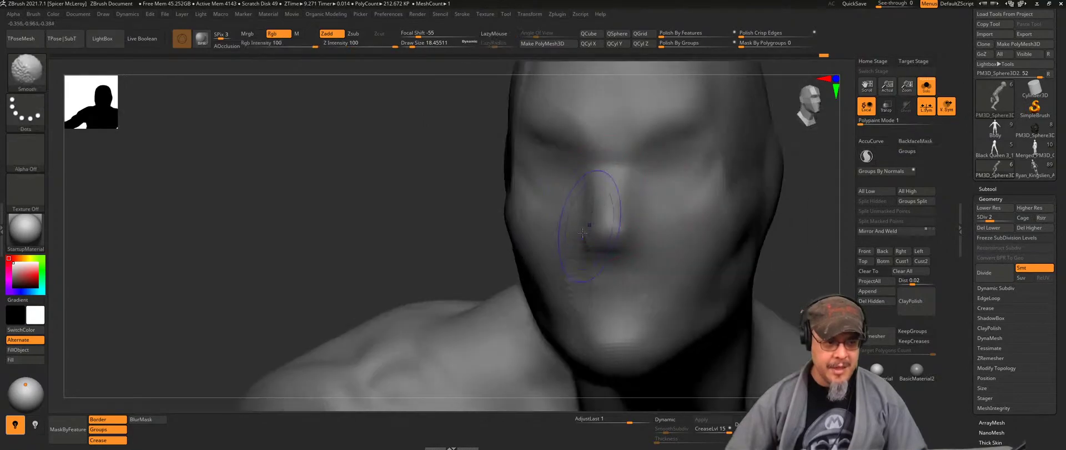
{"action": "right_click_drag", "start_coordinate": [582, 265], "coordinate": [565, 245]}
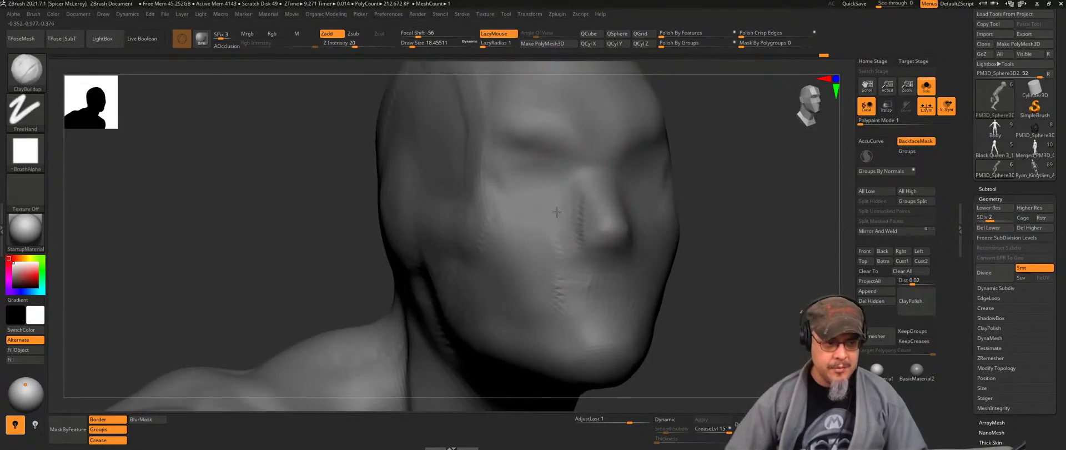
{"action": "mouse_move", "coordinate": [557, 211]}
{"action": "right_mouse_down"}
{"action": "mouse_move", "coordinate": [597, 222]}
{"action": "mouse_move", "coordinate": [633, 198]}
{"action": "right_mouse_up"}
{"action": "key", "text": "shift"}
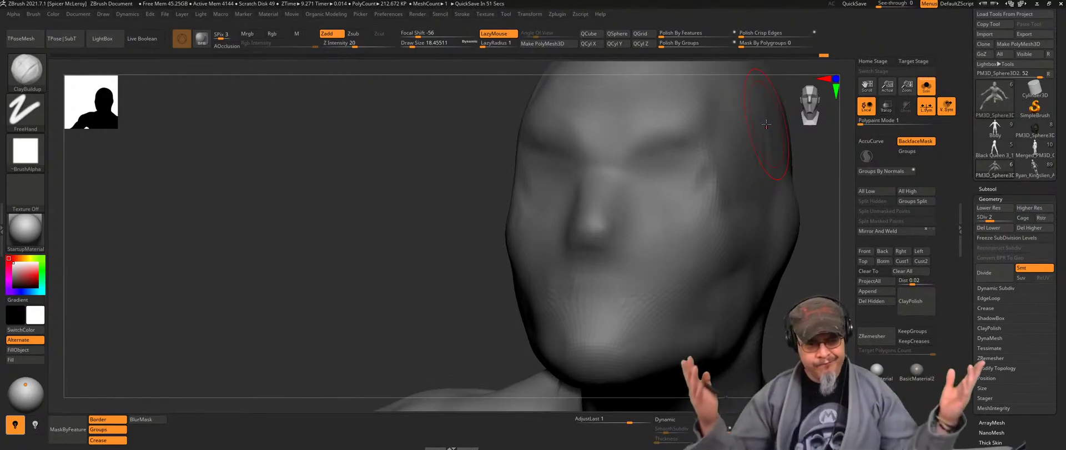
Step: Reduce the brush draw size to about 9.4, refine the brow and forehead surface with clay strokes, and smooth them
{"action": "left_click_drag", "start_coordinate": [445, 210], "coordinate": [546, 270]}
{"action": "mouse_move", "coordinate": [546, 236]}
{"action": "right_mouse_down", "text": "ctrl"}
{"action": "mouse_move", "coordinate": [547, 205]}
{"action": "mouse_move", "coordinate": [563, 198]}
{"action": "mouse_move", "coordinate": [586, 200]}
{"action": "mouse_move", "coordinate": [609, 228]}
{"action": "mouse_move", "coordinate": [600, 243]}
{"action": "right_mouse_up", "text": "ctrl"}
{"action": "key", "text": "s"}
{"action": "left_click_drag", "start_coordinate": [601, 245], "coordinate": [592, 245]}
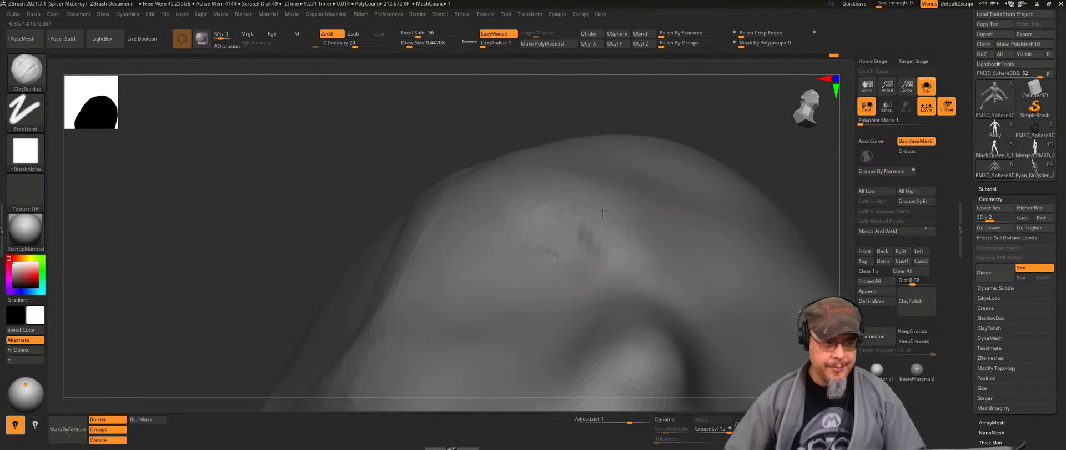
{"action": "left_click_drag", "start_coordinate": [577, 220], "coordinate": [533, 245], "text": "shift"}
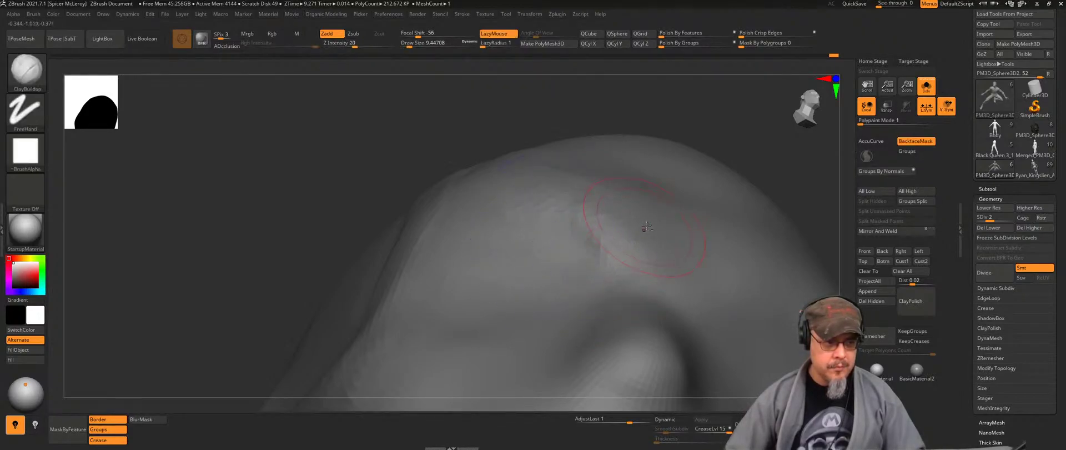
{"action": "right_click_drag", "start_coordinate": [645, 231], "coordinate": [473, 179], "text": "alt"}
{"action": "left_click_drag", "start_coordinate": [582, 263], "coordinate": [558, 269]}
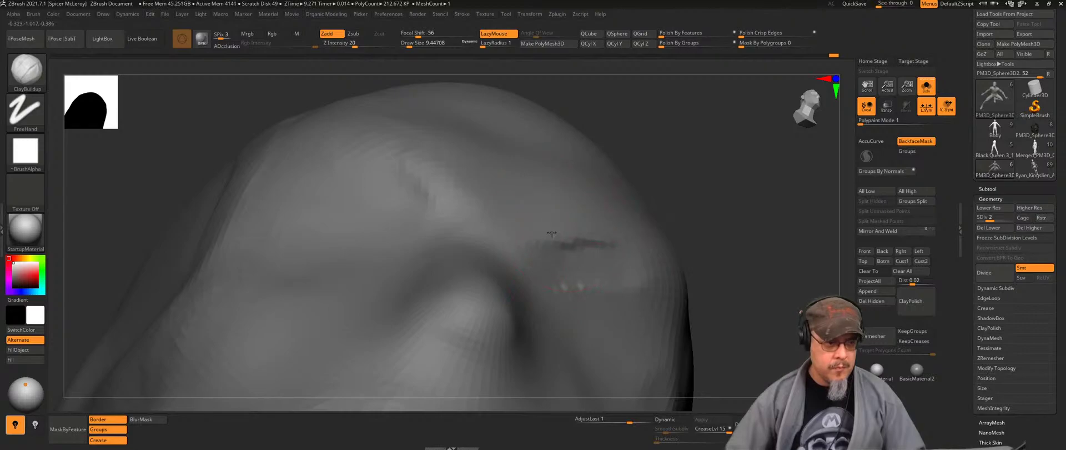
{"action": "key", "text": "shift"}
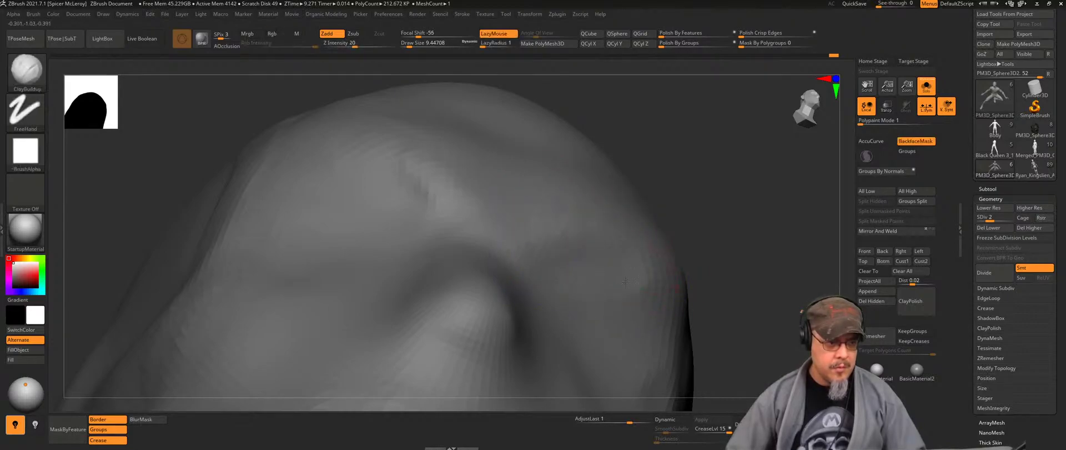
Step: Enlarge the brush draw size to about 23.3 and define the muscle along the side of the neck with clay strokes
{"action": "mouse_move", "coordinate": [563, 252]}
{"action": "right_mouse_down"}
{"action": "mouse_move", "coordinate": [655, 233]}
{"action": "mouse_move", "coordinate": [743, 185]}
{"action": "mouse_move", "coordinate": [750, 224]}
{"action": "right_mouse_up"}
{"action": "mouse_move", "coordinate": [749, 224]}
{"action": "left_mouse_down"}
{"action": "mouse_move", "coordinate": [719, 238]}
{"action": "mouse_move", "coordinate": [738, 272]}
{"action": "mouse_move", "coordinate": [688, 211]}
{"action": "left_mouse_up"}
{"action": "mouse_move", "coordinate": [396, 210]}
{"action": "right_mouse_down"}
{"action": "mouse_move", "coordinate": [350, 238]}
{"action": "mouse_move", "coordinate": [422, 227]}
{"action": "mouse_move", "coordinate": [531, 182]}
{"action": "right_mouse_up"}
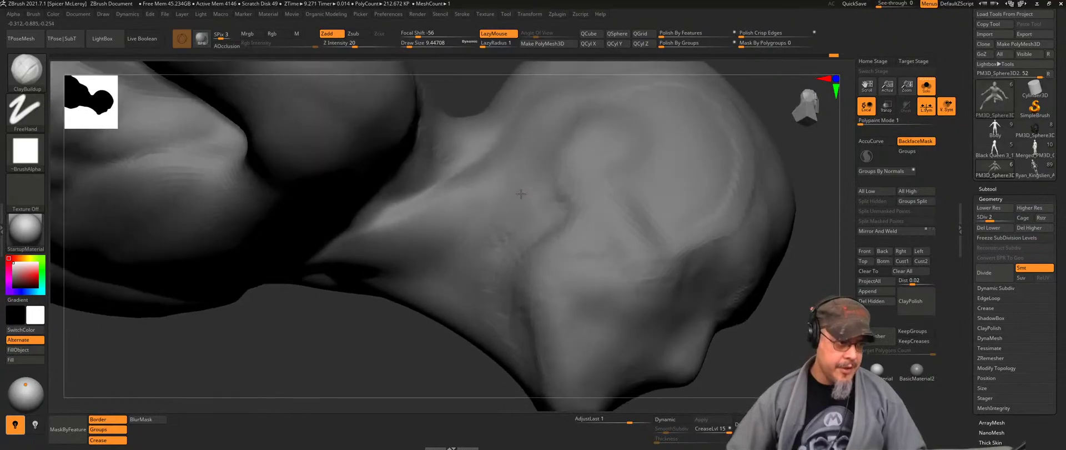
{"action": "key", "text": "s"}
{"action": "left_click_drag", "start_coordinate": [496, 189], "coordinate": [383, 258]}
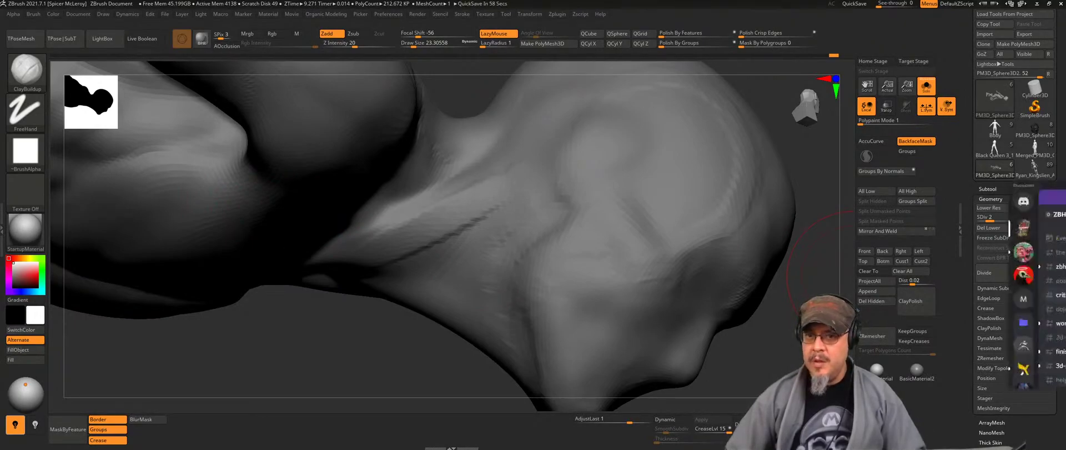
Step: Switch to Discord and copy the invite link for the ZBHO Dojo server
{"action": "key", "text": "alt+Tab"}
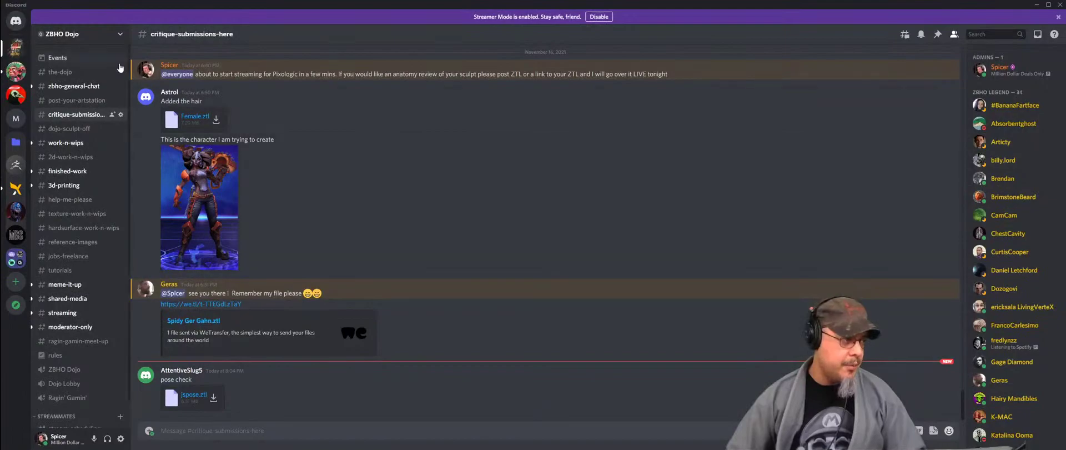
{"action": "left_click", "coordinate": [77, 37]}
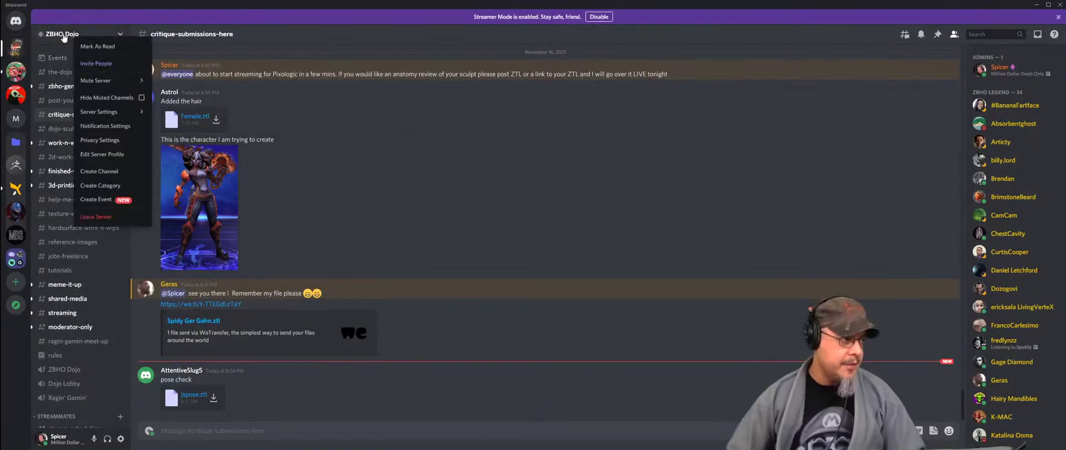
{"action": "left_click", "coordinate": [110, 64]}
{"action": "left_click", "coordinate": [600, 285]}
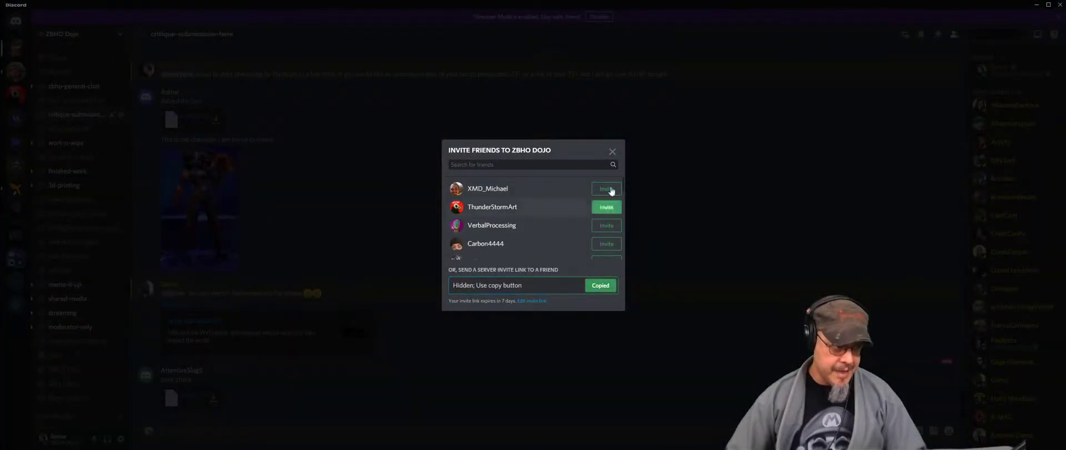
{"action": "left_click", "coordinate": [612, 151]}
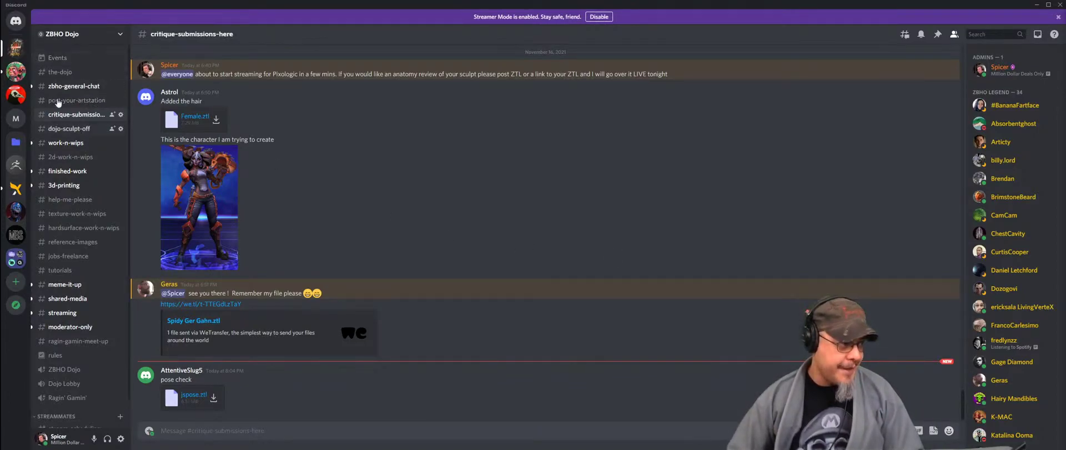
Step: Open the dojo-sculpt-off channel and examine the challenge's hidden reference image at full size
{"action": "left_click", "coordinate": [80, 132]}
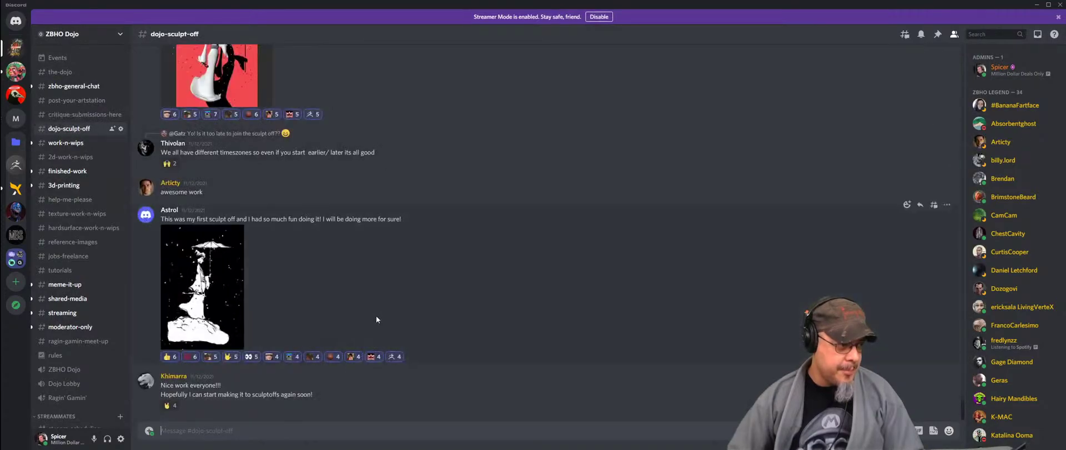
{"action": "scroll", "coordinate": [377, 318], "scroll_direction": "up", "scroll_amount": 15}
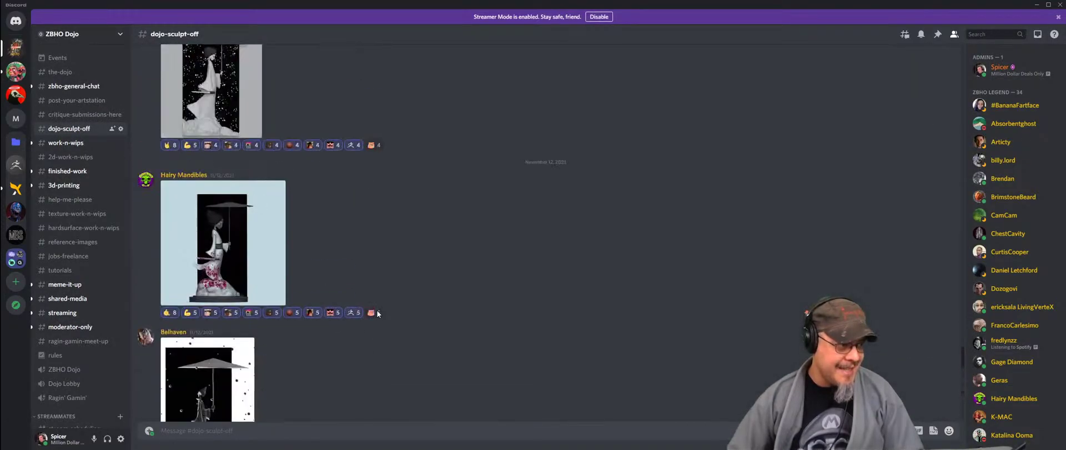
{"action": "scroll", "coordinate": [376, 308], "scroll_direction": "up", "scroll_amount": 10}
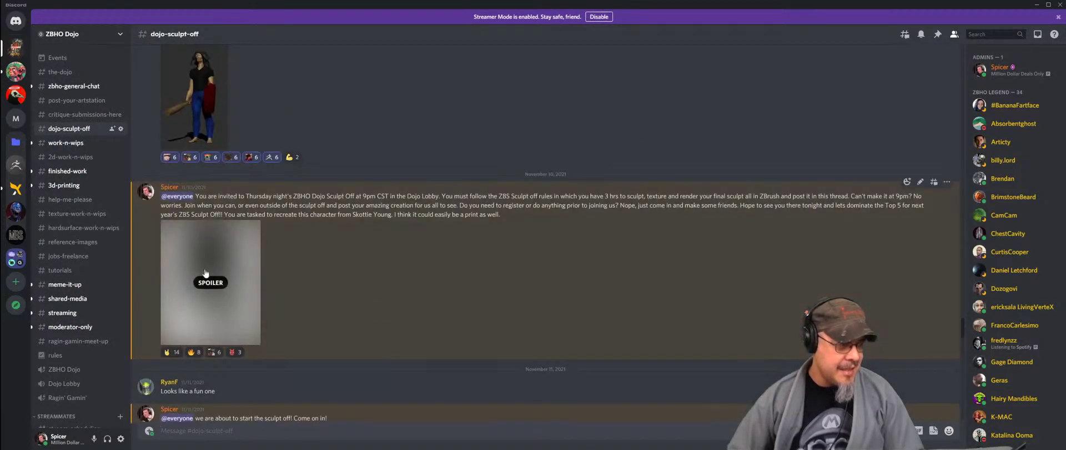
{"action": "left_click", "coordinate": [205, 273]}
{"action": "left_click", "coordinate": [214, 290]}
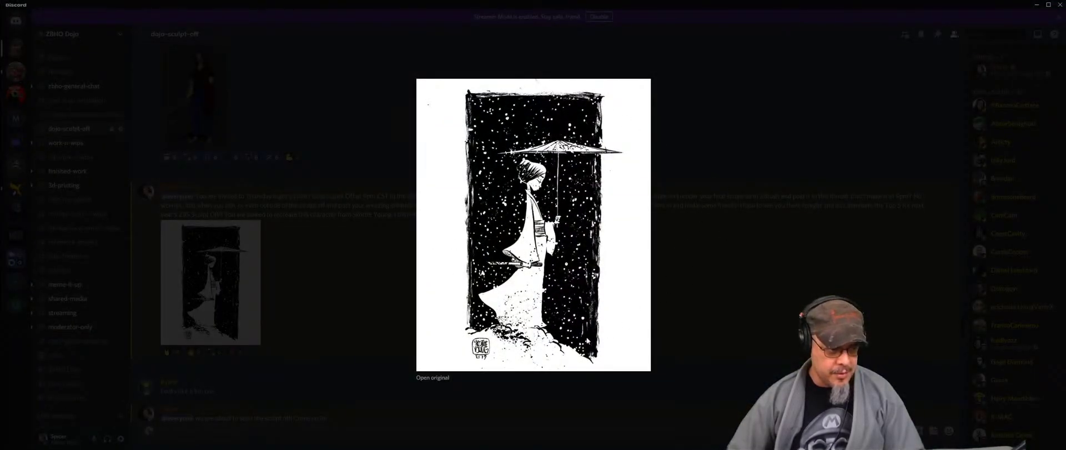
{"action": "left_click", "coordinate": [338, 321]}
Step: Compare the first two sculpt-off submissions by viewing their renders enlarged
{"action": "scroll", "coordinate": [338, 321], "scroll_direction": "down", "scroll_amount": 5}
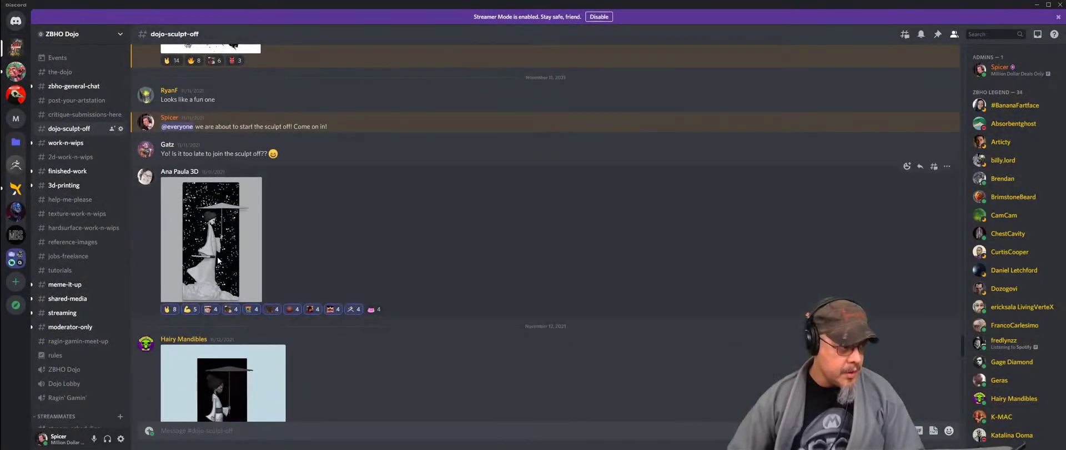
{"action": "left_click", "coordinate": [218, 260]}
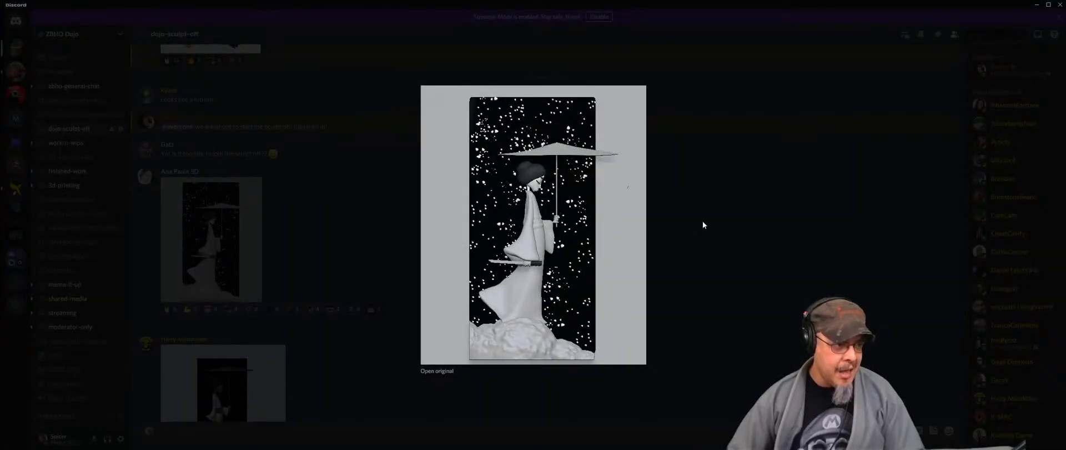
{"action": "left_click", "coordinate": [703, 221]}
{"action": "scroll", "coordinate": [279, 358], "scroll_direction": "down", "scroll_amount": 2}
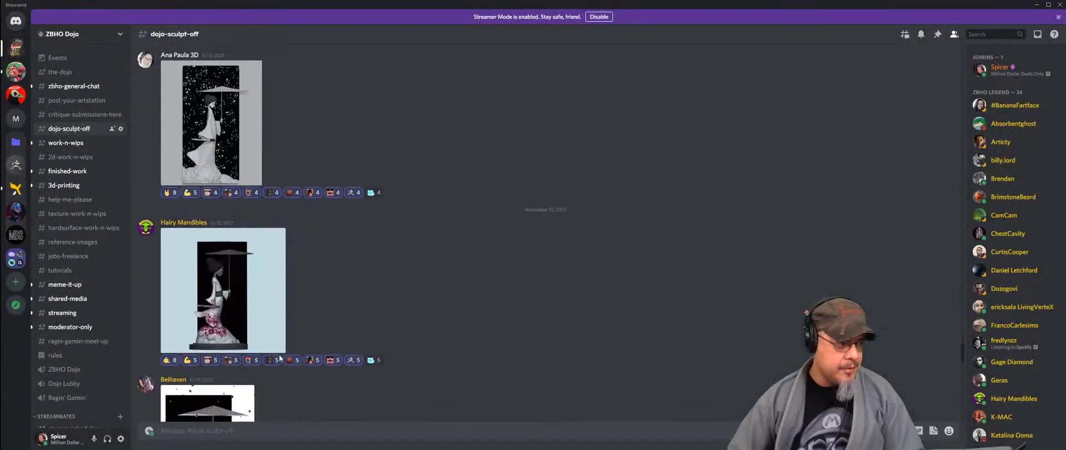
{"action": "left_click", "coordinate": [255, 328]}
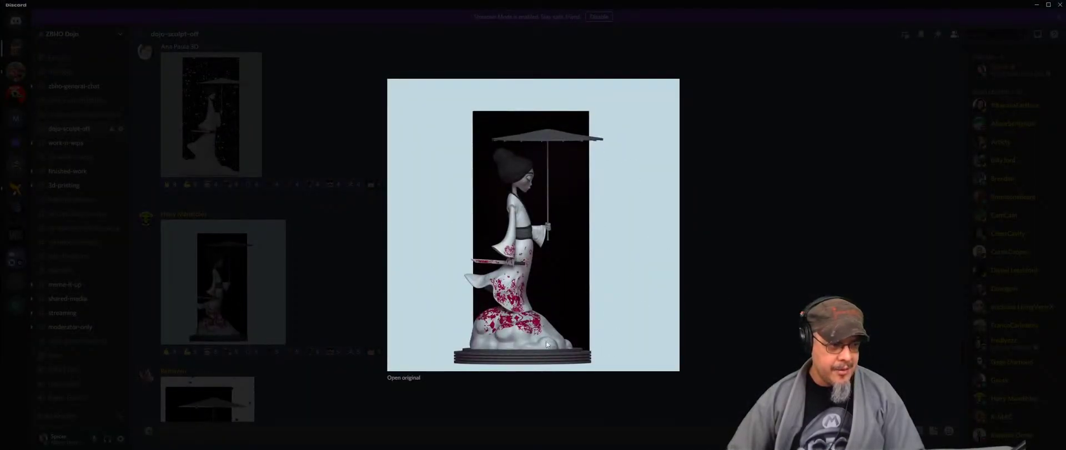
{"action": "left_click", "coordinate": [811, 263]}
{"action": "left_click", "coordinate": [211, 114]}
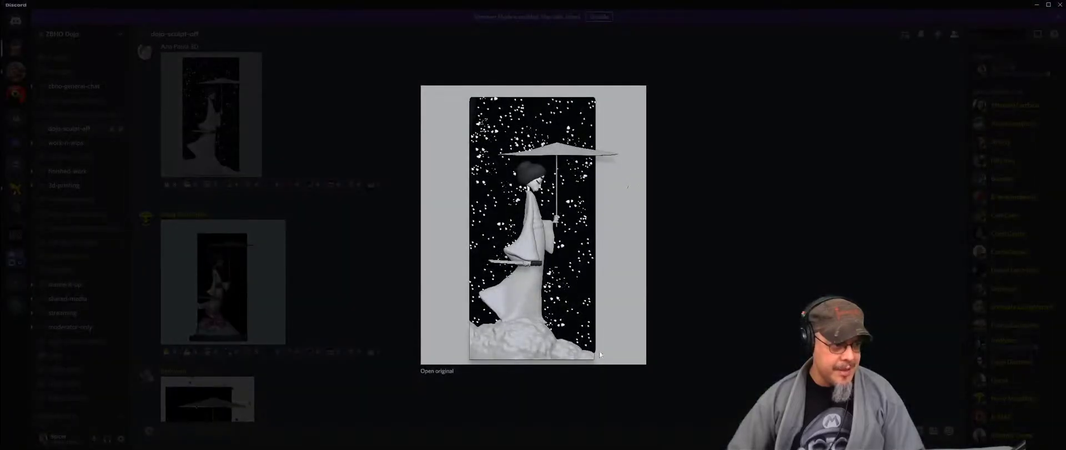
{"action": "left_click", "coordinate": [762, 294]}
Step: Examine enlarged views of the monochrome render with floating droplets and the render on a pale blue background with a red-splattered robe
{"action": "scroll", "coordinate": [285, 307], "scroll_direction": "down", "scroll_amount": 5}
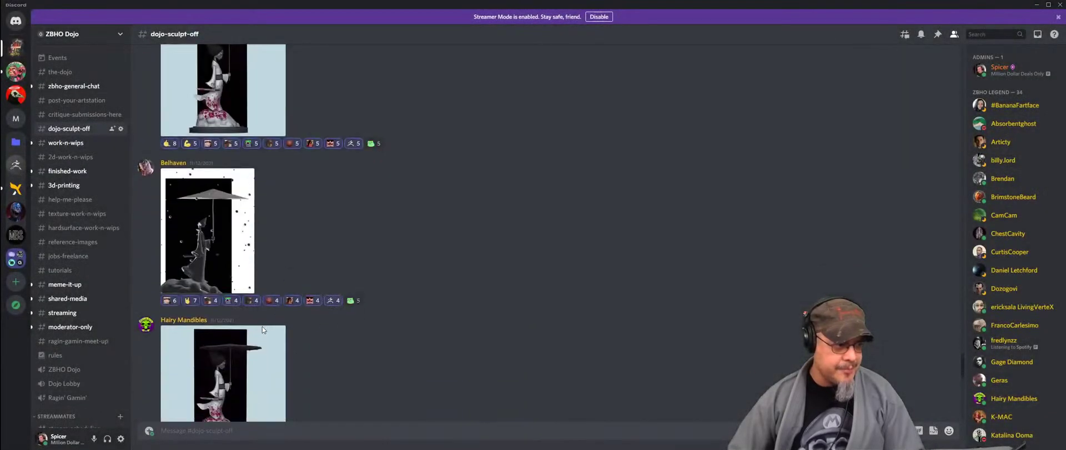
{"action": "left_click", "coordinate": [211, 212]}
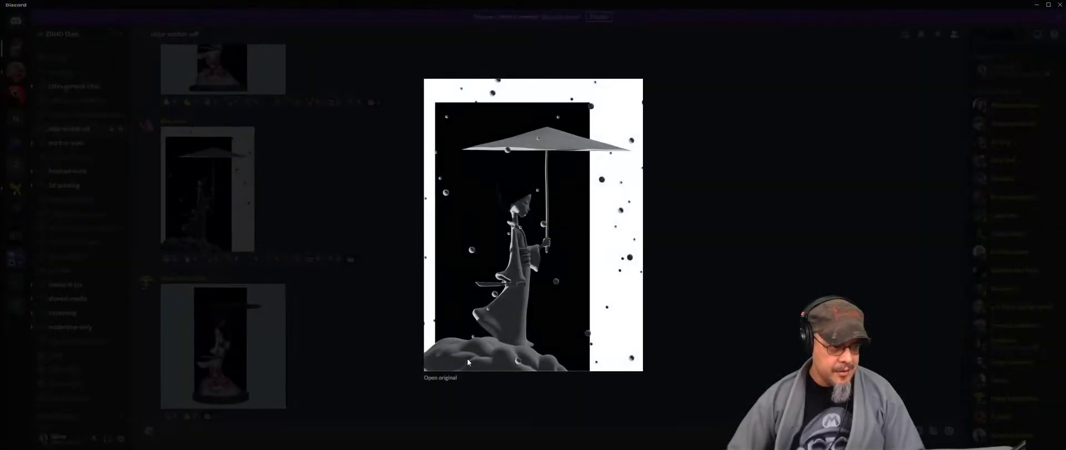
{"action": "left_click", "coordinate": [802, 237]}
{"action": "scroll", "coordinate": [321, 326], "scroll_direction": "down", "scroll_amount": 3}
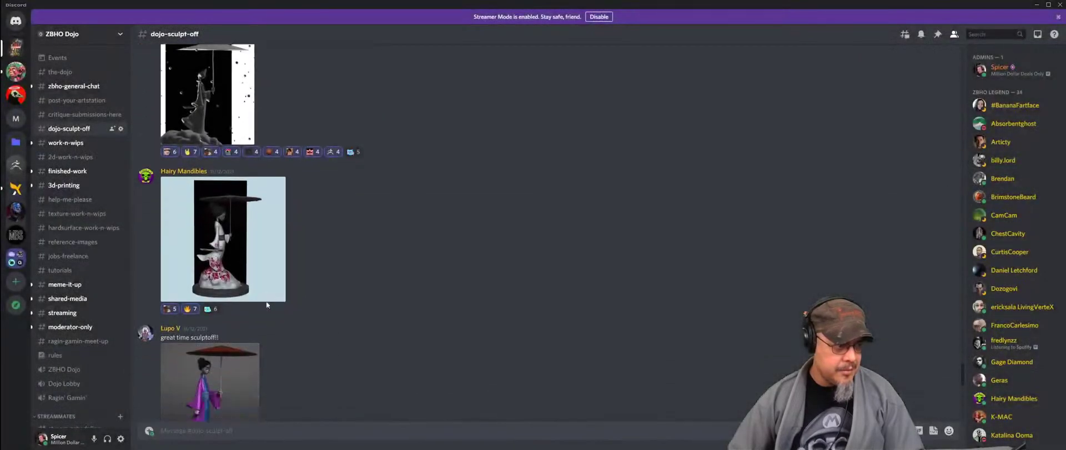
{"action": "left_click", "coordinate": [222, 228]}
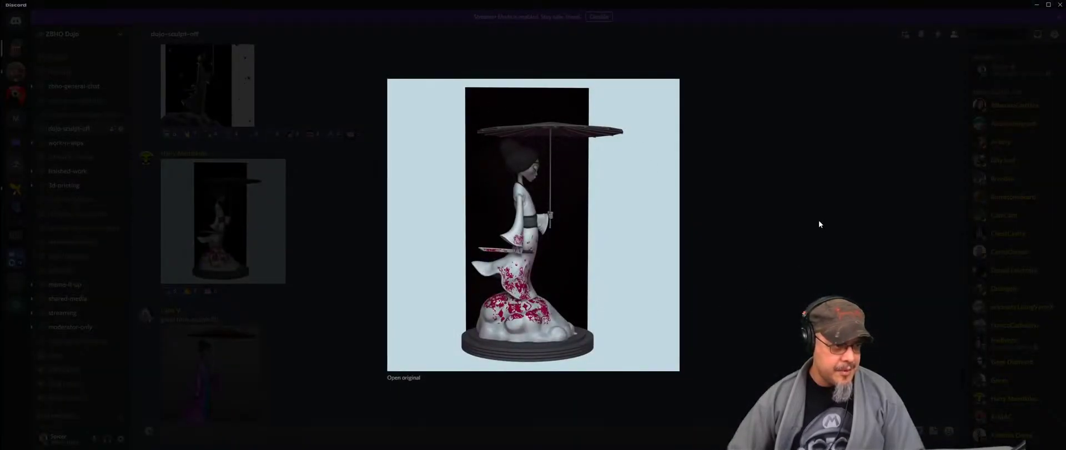
{"action": "left_click", "coordinate": [819, 223]}
Step: Examine the purple kimono render and the red-background render with the black shadow at enlarged size
{"action": "scroll", "coordinate": [244, 316], "scroll_direction": "down", "scroll_amount": 3}
{"action": "left_click", "coordinate": [228, 183]}
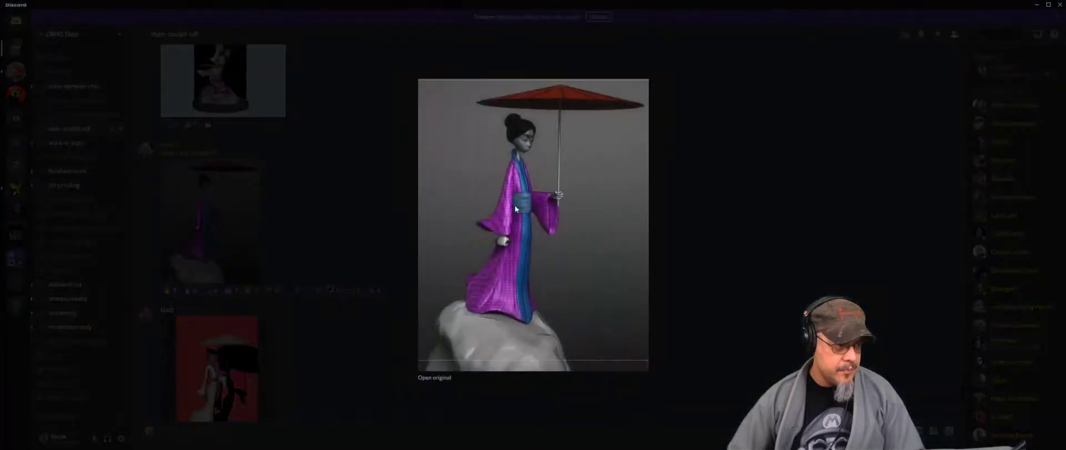
{"action": "left_click", "coordinate": [712, 311]}
{"action": "scroll", "coordinate": [245, 278], "scroll_direction": "down", "scroll_amount": 3}
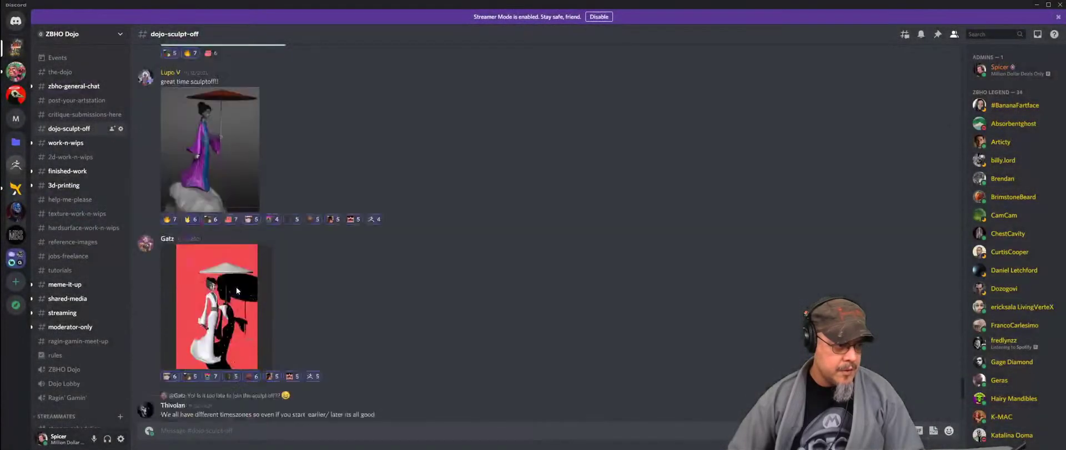
{"action": "left_click", "coordinate": [216, 211]}
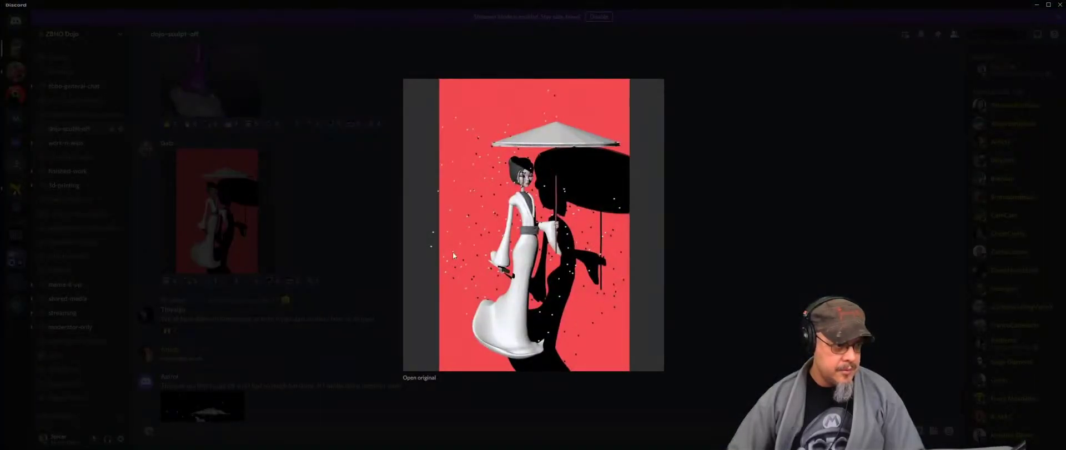
{"action": "left_click", "coordinate": [605, 341]}
{"action": "scroll", "coordinate": [276, 364], "scroll_direction": "down", "scroll_amount": 3}
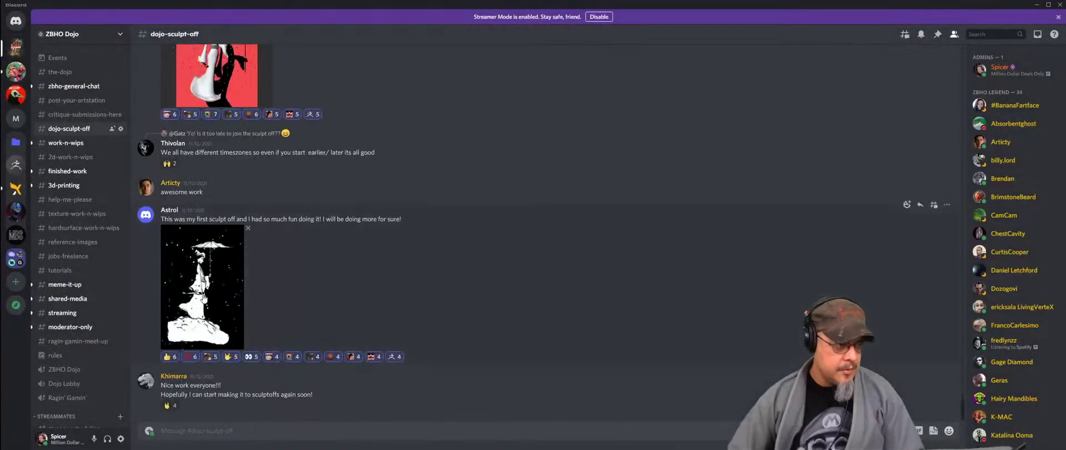
Step: View the last submission, a stark black-and-white figure on a rock, enlarged and return to ZBrush
{"action": "left_click", "coordinate": [202, 294]}
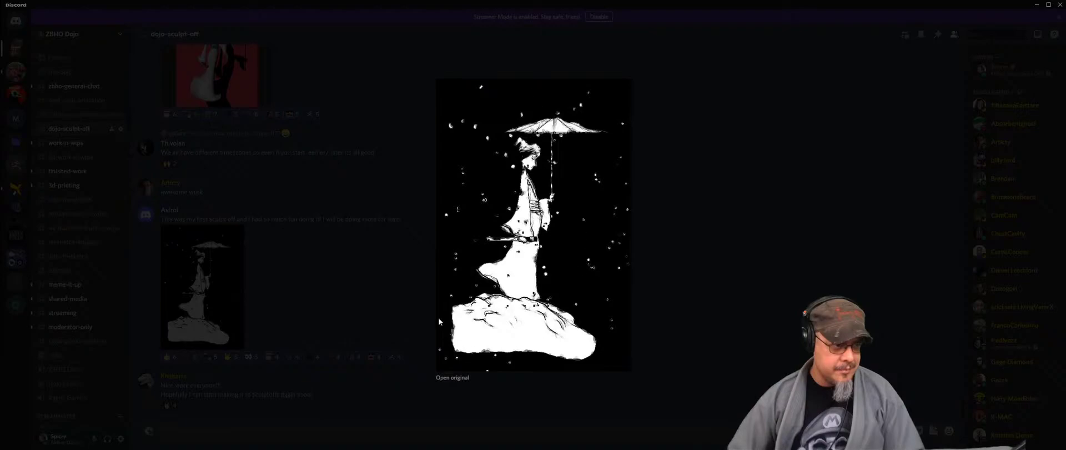
{"action": "left_click", "coordinate": [735, 306]}
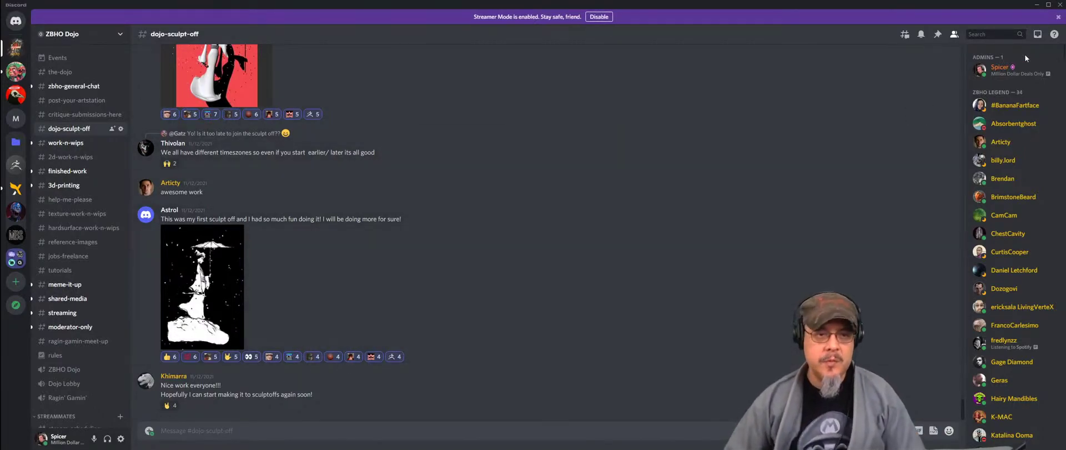
{"action": "left_click", "coordinate": [1038, 6]}
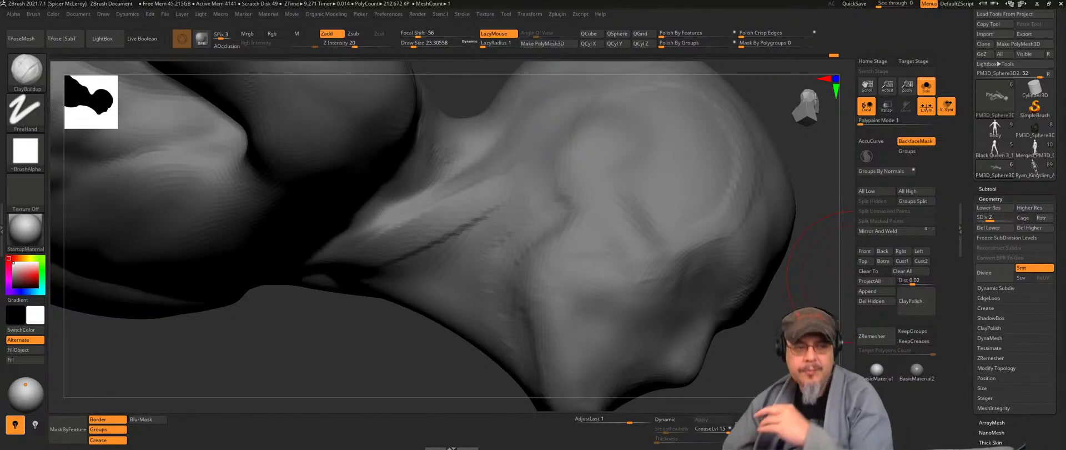
Step: Switch to the FormSoft brush, build up soft volume on the neck beneath the jaw, and smooth it
{"action": "mouse_move", "coordinate": [754, 370]}
{"action": "left_mouse_down"}
{"action": "mouse_move", "coordinate": [595, 205]}
{"action": "mouse_move", "coordinate": [531, 326]}
{"action": "mouse_move", "coordinate": [544, 243]}
{"action": "mouse_move", "coordinate": [547, 311]}
{"action": "mouse_move", "coordinate": [552, 238]}
{"action": "left_mouse_up"}
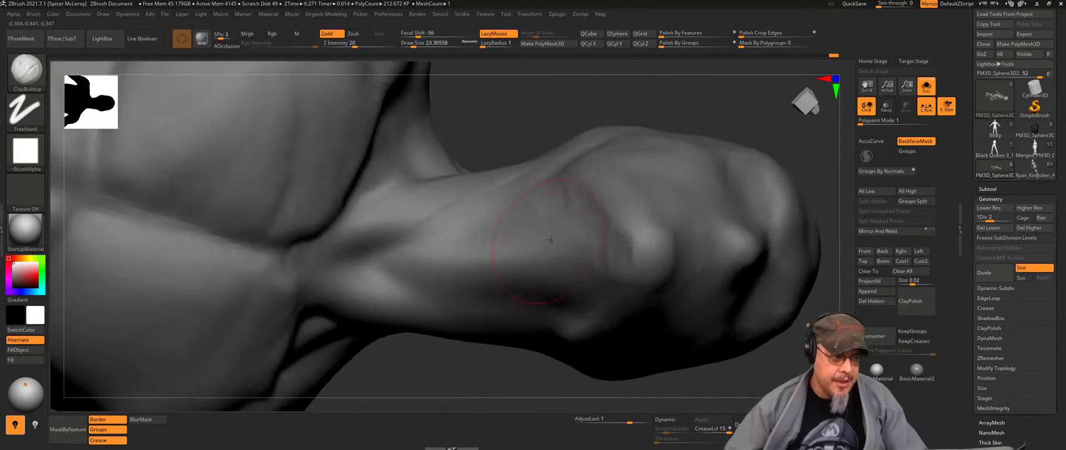
{"action": "key", "text": "b"}
{"action": "key", "text": "f"}
{"action": "key", "text": "s"}
{"action": "mouse_move", "coordinate": [538, 265]}
{"action": "left_mouse_down"}
{"action": "mouse_move", "coordinate": [536, 247]}
{"action": "mouse_move", "coordinate": [538, 257]}
{"action": "left_mouse_up"}
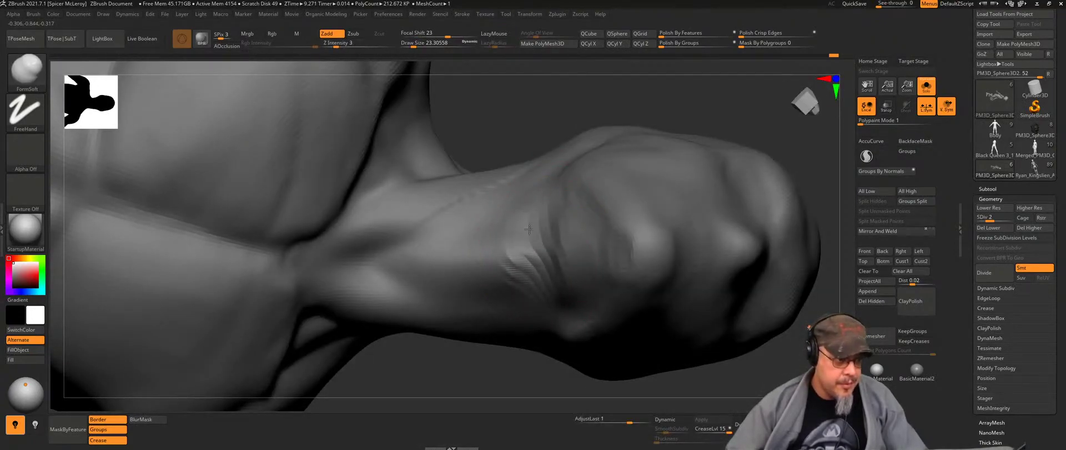
{"action": "key", "text": "shift"}
{"action": "left_click_drag", "start_coordinate": [560, 288], "coordinate": [549, 245]}
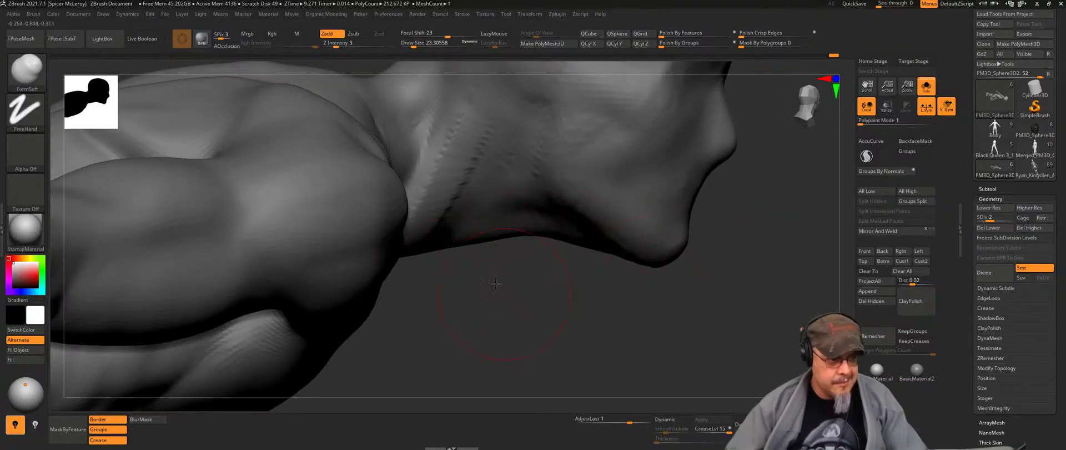
Step: Add soft form to the front and side of the neck under the jaw and smooth out the ridges
{"action": "left_click_drag", "start_coordinate": [495, 284], "coordinate": [507, 243]}
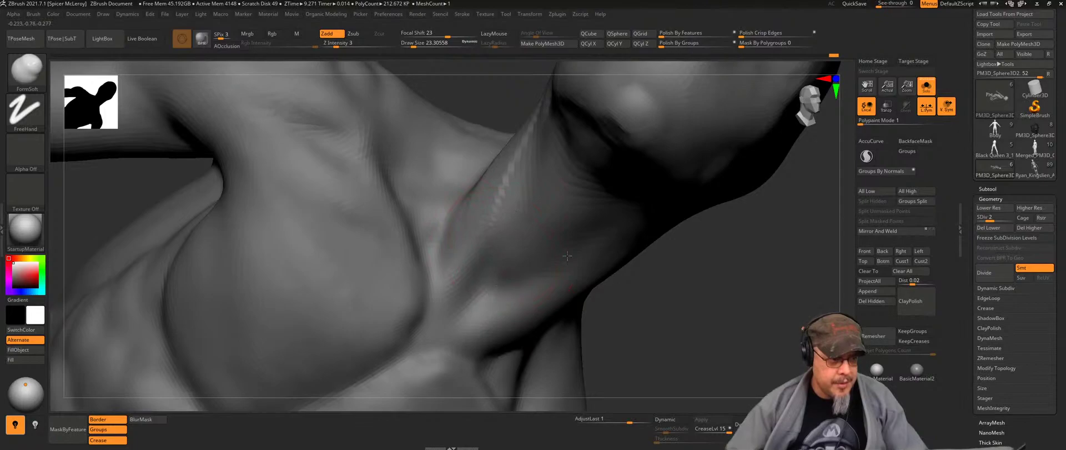
{"action": "right_click_drag", "start_coordinate": [567, 255], "coordinate": [556, 222]}
{"action": "left_click_drag", "start_coordinate": [548, 195], "coordinate": [538, 217]}
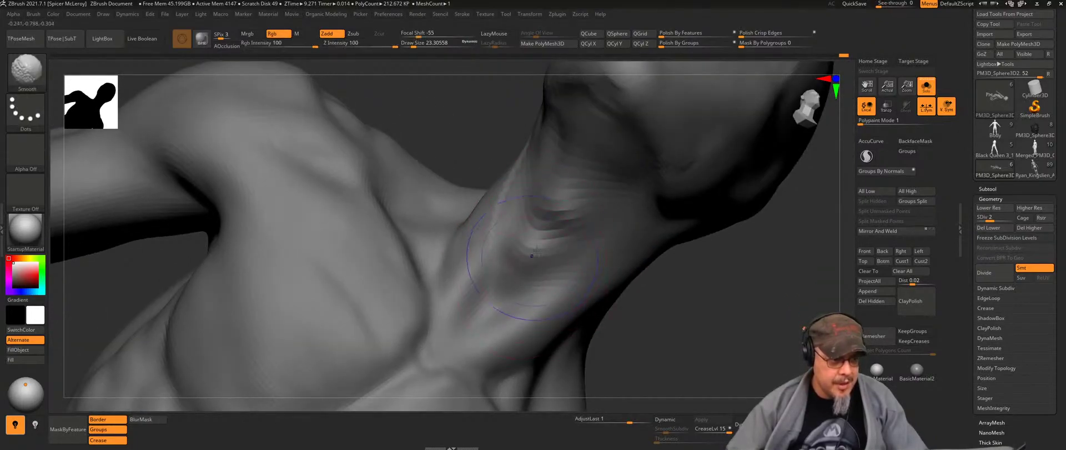
{"action": "left_click_drag", "start_coordinate": [556, 214], "coordinate": [531, 244]}
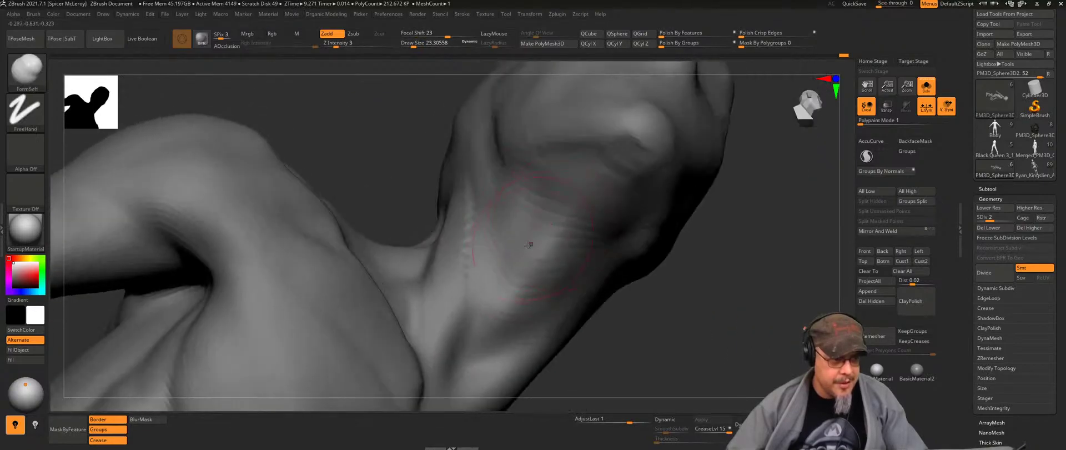
{"action": "left_click_drag", "start_coordinate": [501, 296], "coordinate": [558, 261]}
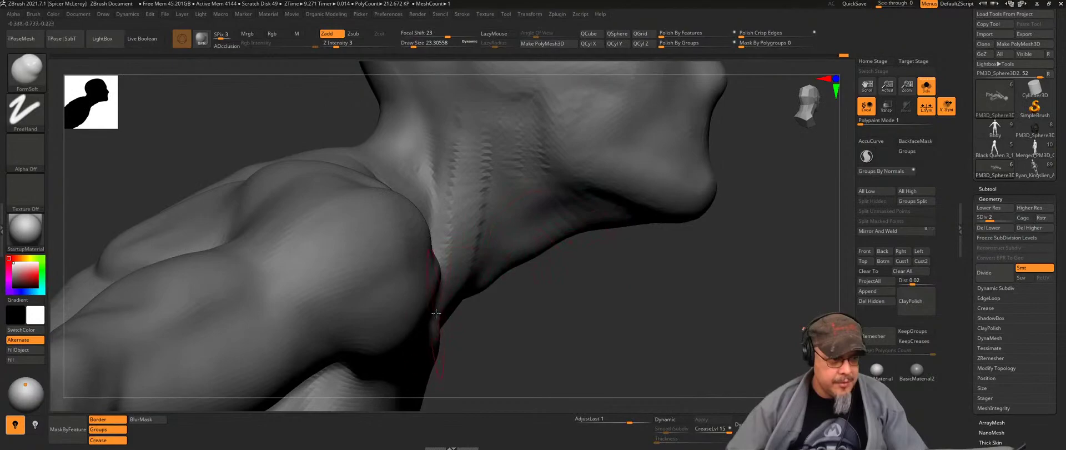
Step: Refine the transition from the jaw corner into the side of the neck with FormSoft strokes
{"action": "left_click_drag", "start_coordinate": [578, 332], "coordinate": [554, 447], "text": "alt"}
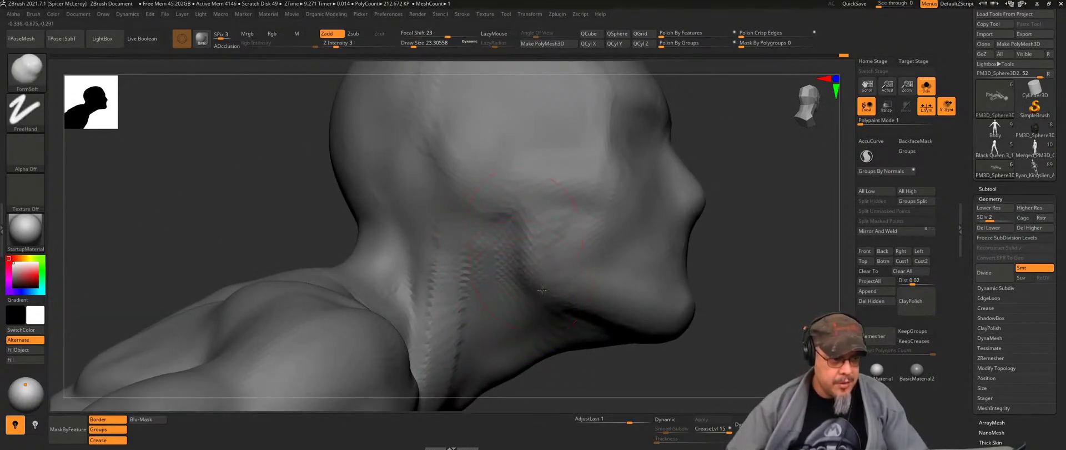
{"action": "left_click_drag", "start_coordinate": [531, 253], "coordinate": [503, 288]}
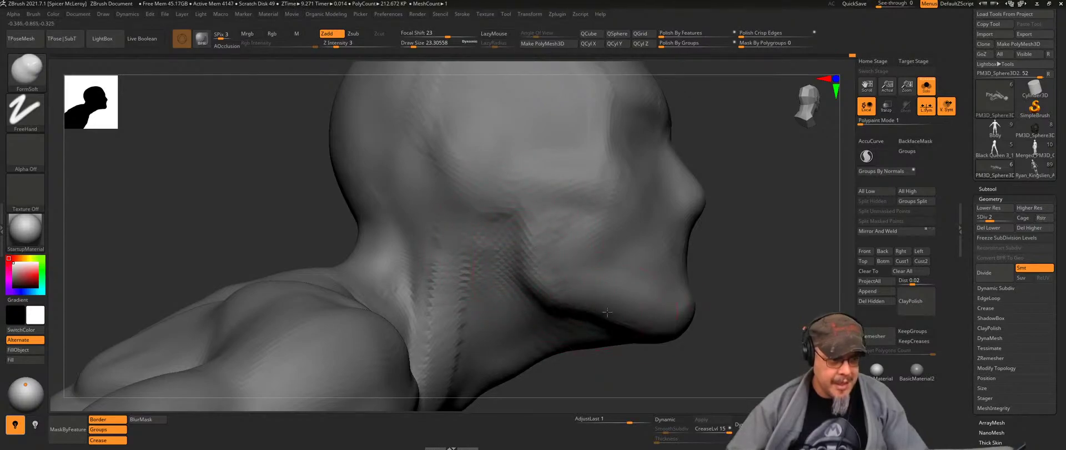
{"action": "left_click_drag", "start_coordinate": [733, 341], "coordinate": [598, 203]}
{"action": "right_click_drag", "start_coordinate": [550, 255], "coordinate": [590, 181]}
{"action": "right_click_drag", "start_coordinate": [610, 227], "coordinate": [582, 250]}
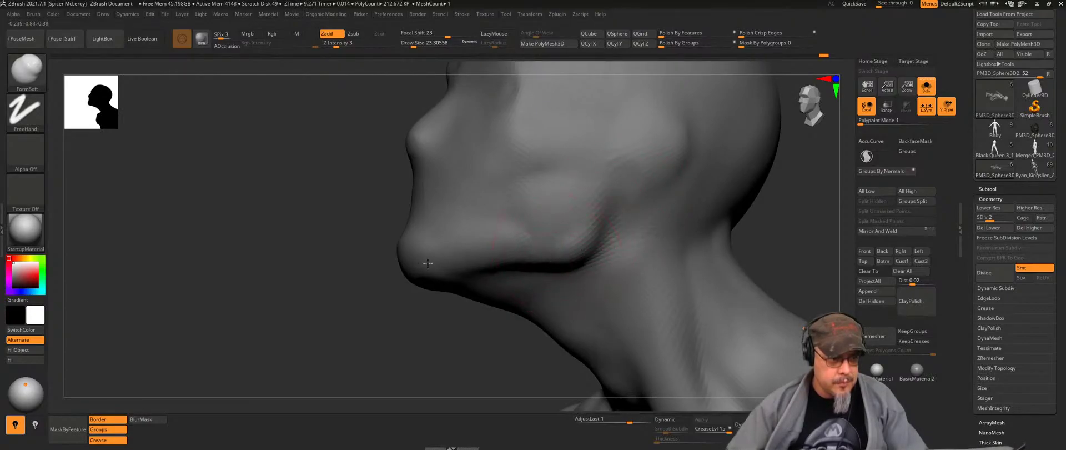
Step: Smooth the jaw corner and the lower jawline on the opposite side of the head
{"action": "key", "text": "shift"}
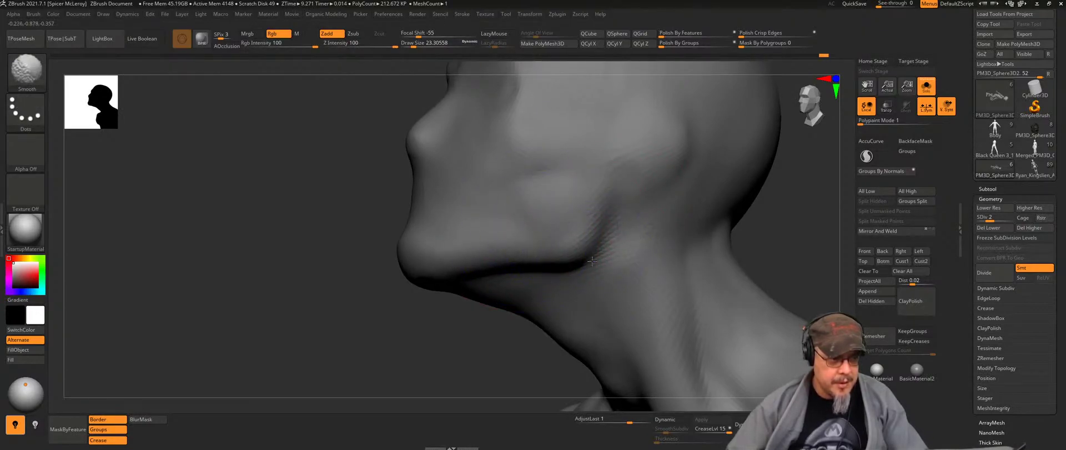
{"action": "left_click_drag", "start_coordinate": [588, 249], "coordinate": [572, 261]}
{"action": "mouse_move", "coordinate": [547, 255]}
{"action": "right_mouse_down"}
{"action": "mouse_move", "coordinate": [573, 242]}
{"action": "mouse_move", "coordinate": [508, 233]}
{"action": "mouse_move", "coordinate": [503, 169]}
{"action": "right_mouse_up"}
{"action": "left_click_drag", "start_coordinate": [497, 183], "coordinate": [534, 333]}
{"action": "right_click_drag", "start_coordinate": [438, 209], "coordinate": [510, 225]}
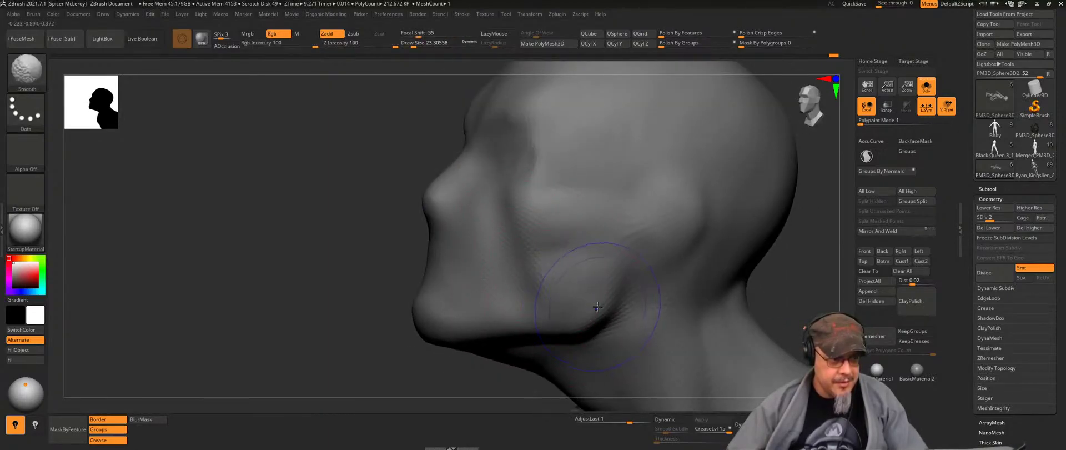
Step: Add soft volume to the cheek, smooth the area around the jaw corner, and check the result on the whole figure
{"action": "mouse_move", "coordinate": [578, 306]}
{"action": "right_mouse_down"}
{"action": "mouse_move", "coordinate": [519, 260]}
{"action": "mouse_move", "coordinate": [563, 203]}
{"action": "right_mouse_up"}
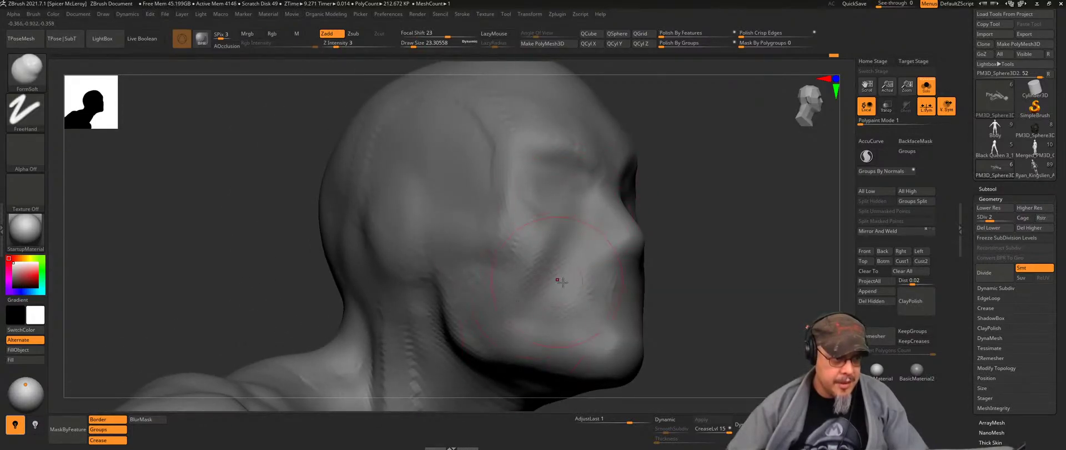
{"action": "right_click_drag", "start_coordinate": [561, 282], "coordinate": [490, 332]}
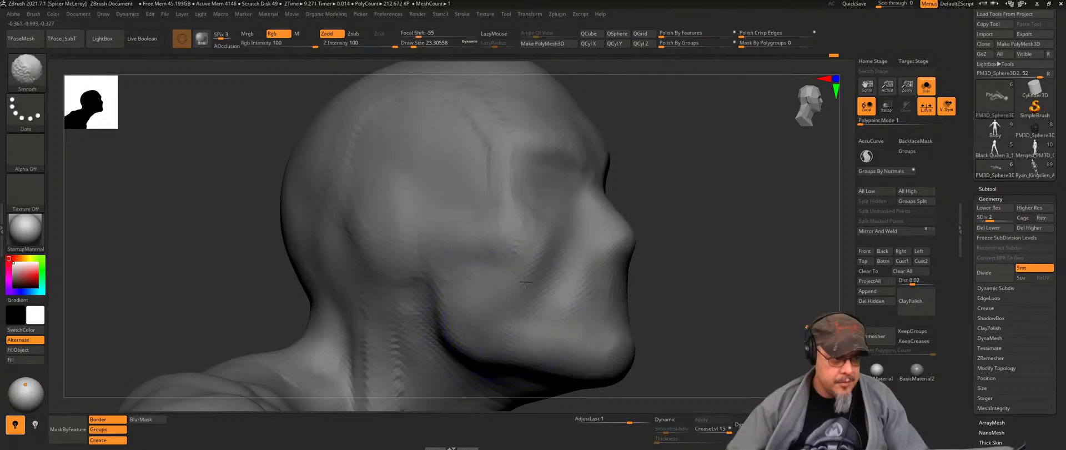
{"action": "mouse_move", "coordinate": [747, 250]}
{"action": "right_mouse_down"}
{"action": "mouse_move", "coordinate": [691, 233]}
{"action": "mouse_move", "coordinate": [666, 250]}
{"action": "mouse_move", "coordinate": [677, 225]}
{"action": "mouse_move", "coordinate": [639, 227]}
{"action": "mouse_move", "coordinate": [689, 205]}
{"action": "mouse_move", "coordinate": [717, 176]}
{"action": "mouse_move", "coordinate": [572, 156]}
{"action": "right_mouse_up"}
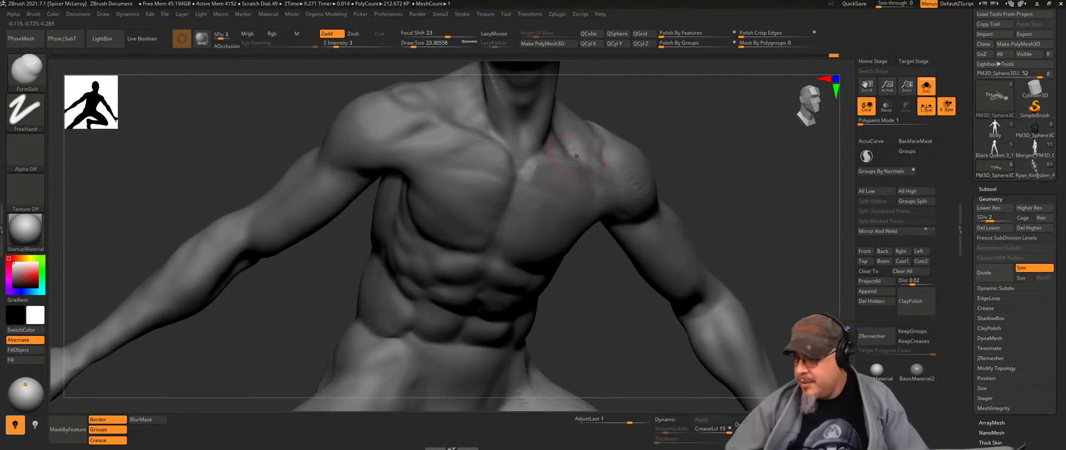
{"action": "mouse_move", "coordinate": [722, 196]}
{"action": "right_mouse_down"}
{"action": "mouse_move", "coordinate": [574, 210]}
{"action": "mouse_move", "coordinate": [645, 203]}
{"action": "right_mouse_up"}
{"action": "key", "text": "f"}
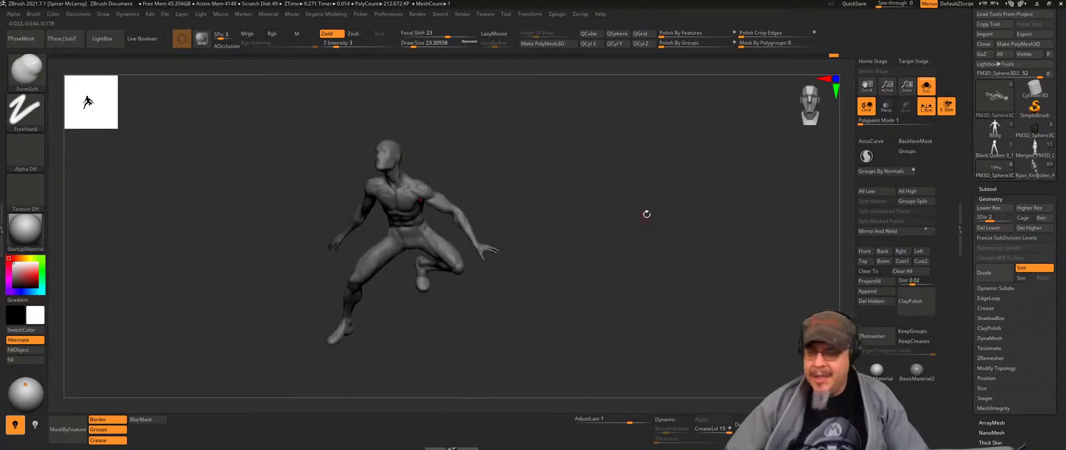